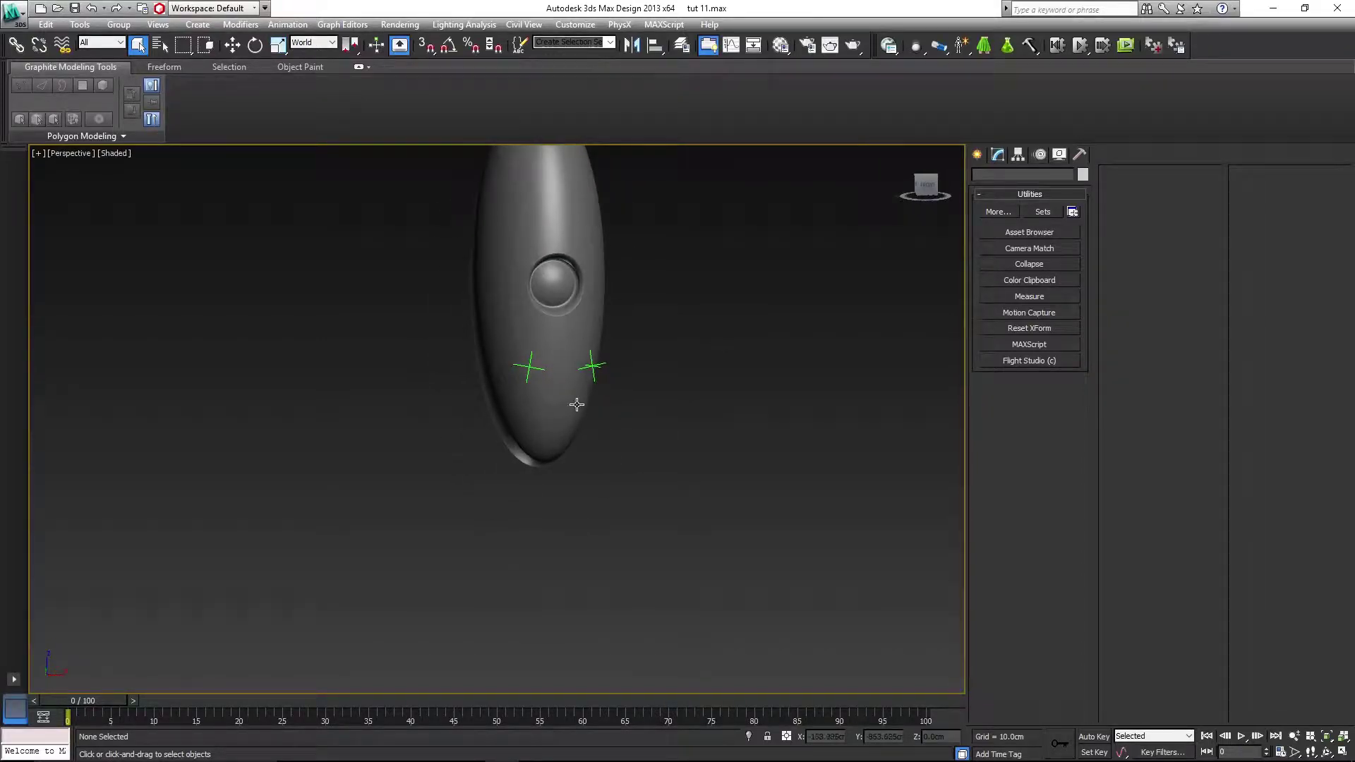
- Centre the pivot of Foot R on its object, affecting only the pivot
click(535, 437)
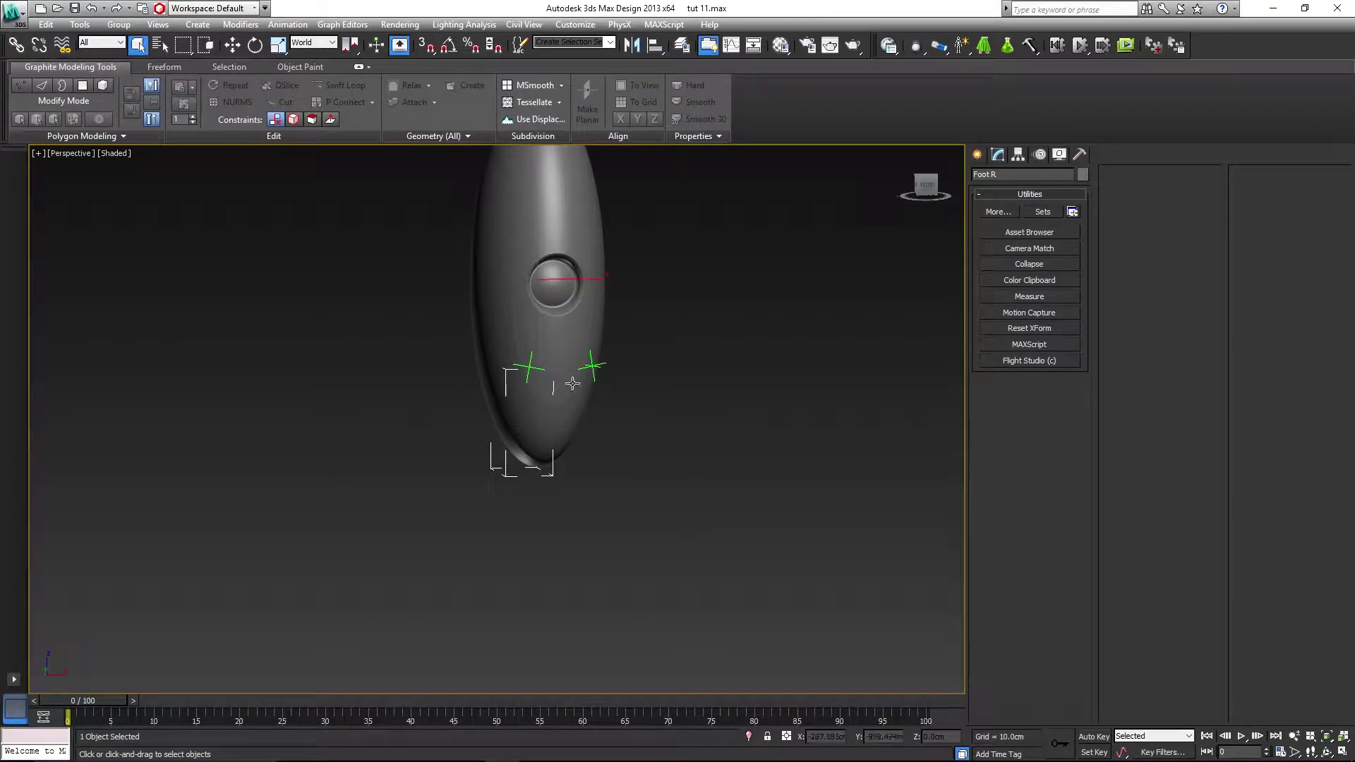
click(1018, 157)
click(1027, 242)
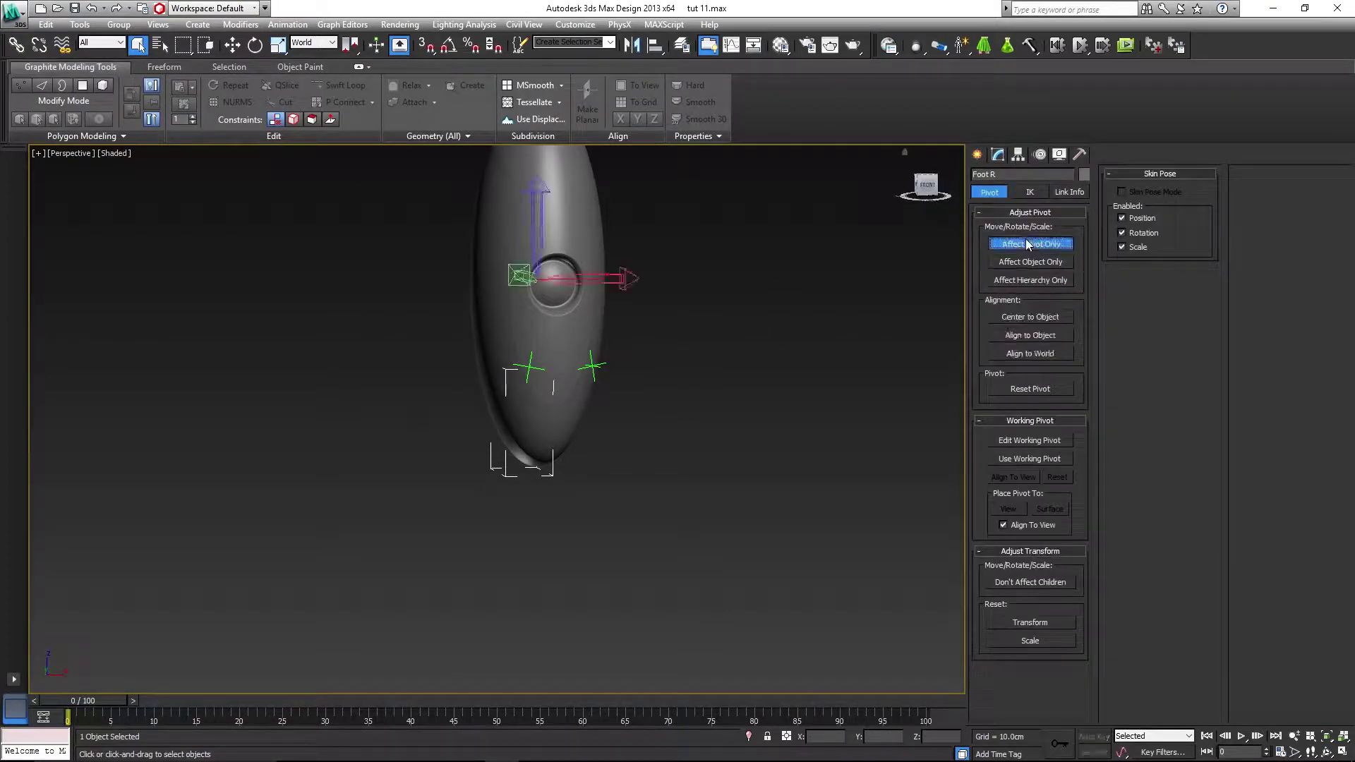
click(1030, 317)
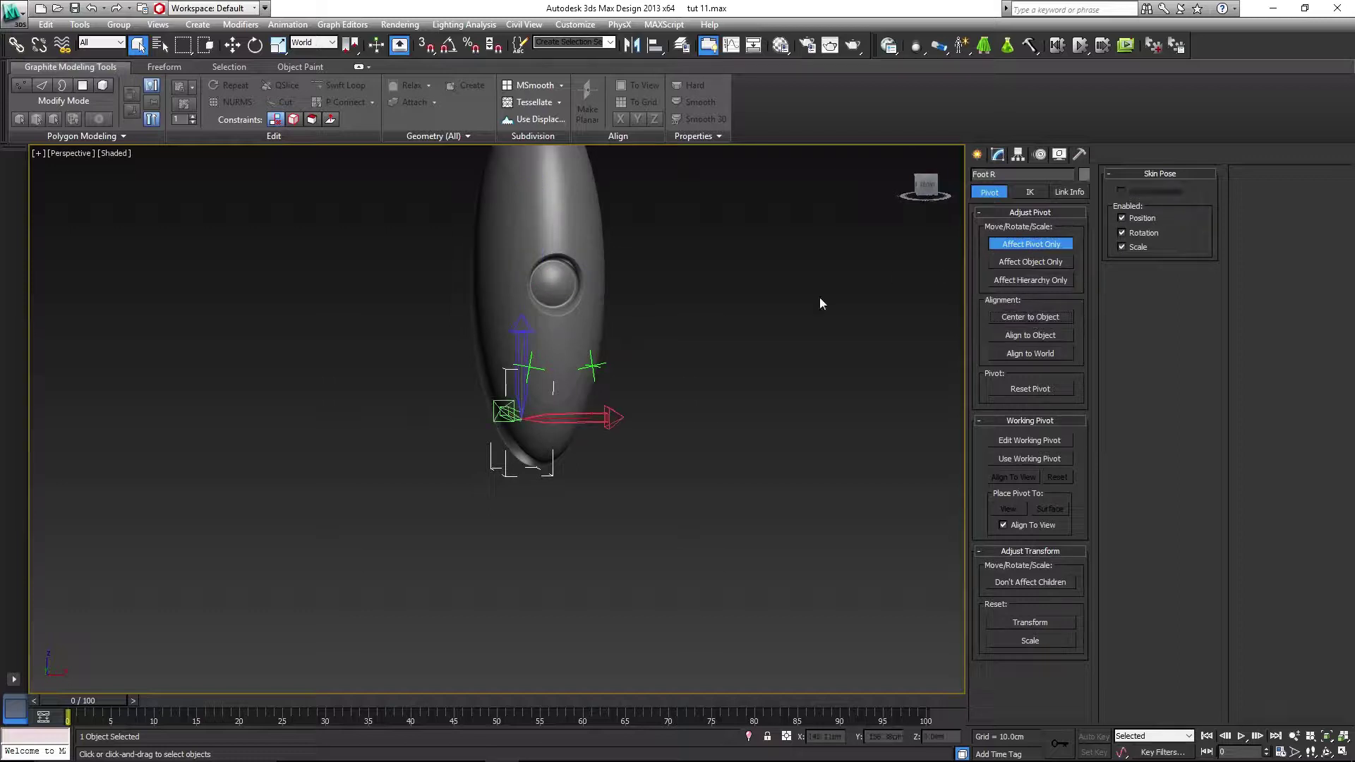
- Centre the pivots of Foot L and Foot B on their objects and leave pivot-only editing
alt+middle_drag(819, 304, 631, 421)
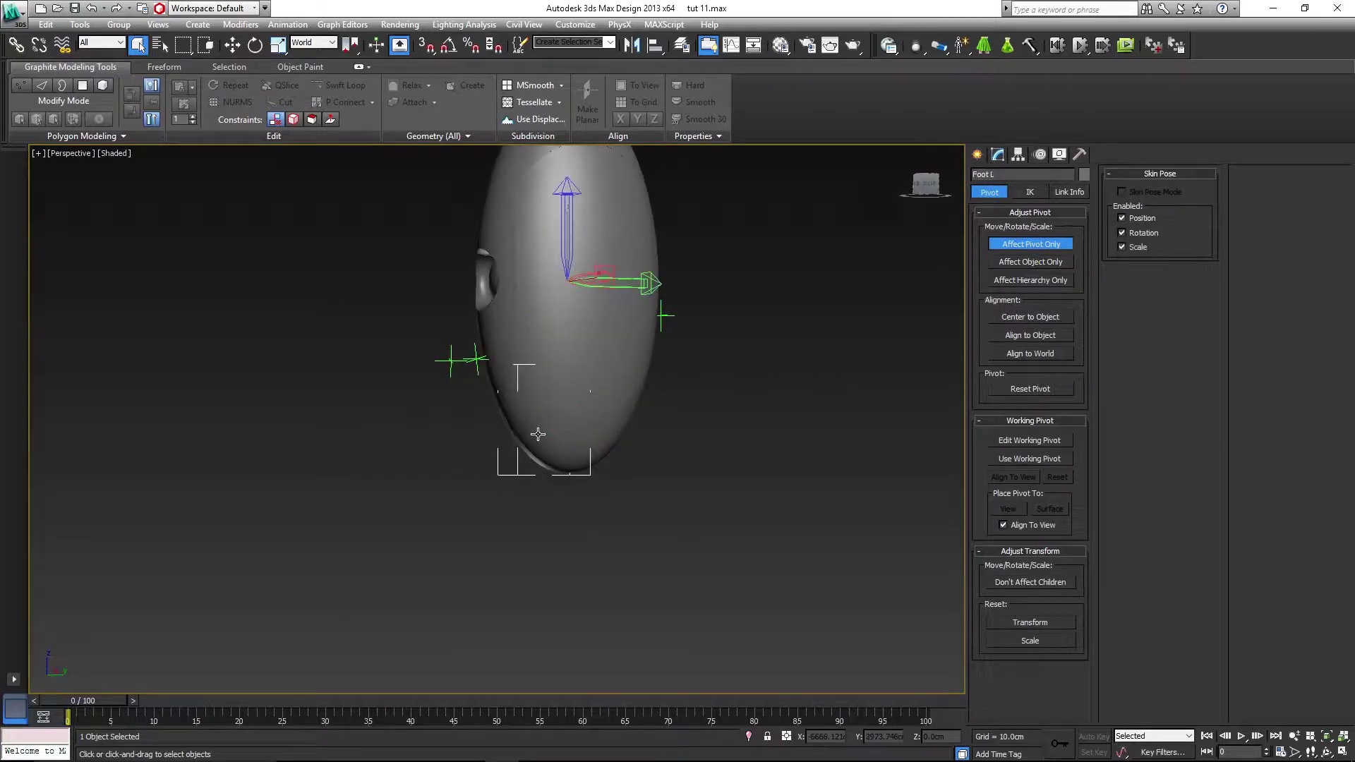
click(1023, 319)
alt+middle_drag(794, 363, 704, 379)
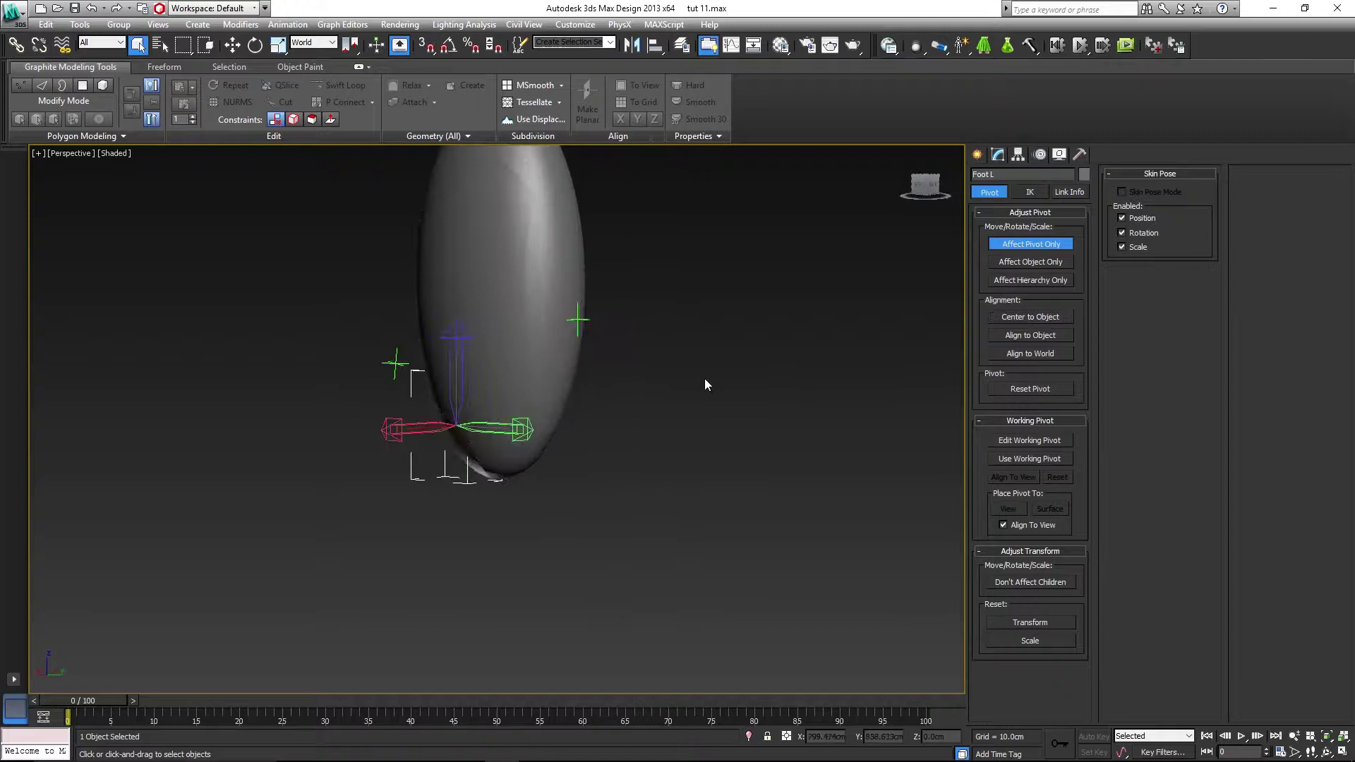
click(553, 397)
click(1037, 319)
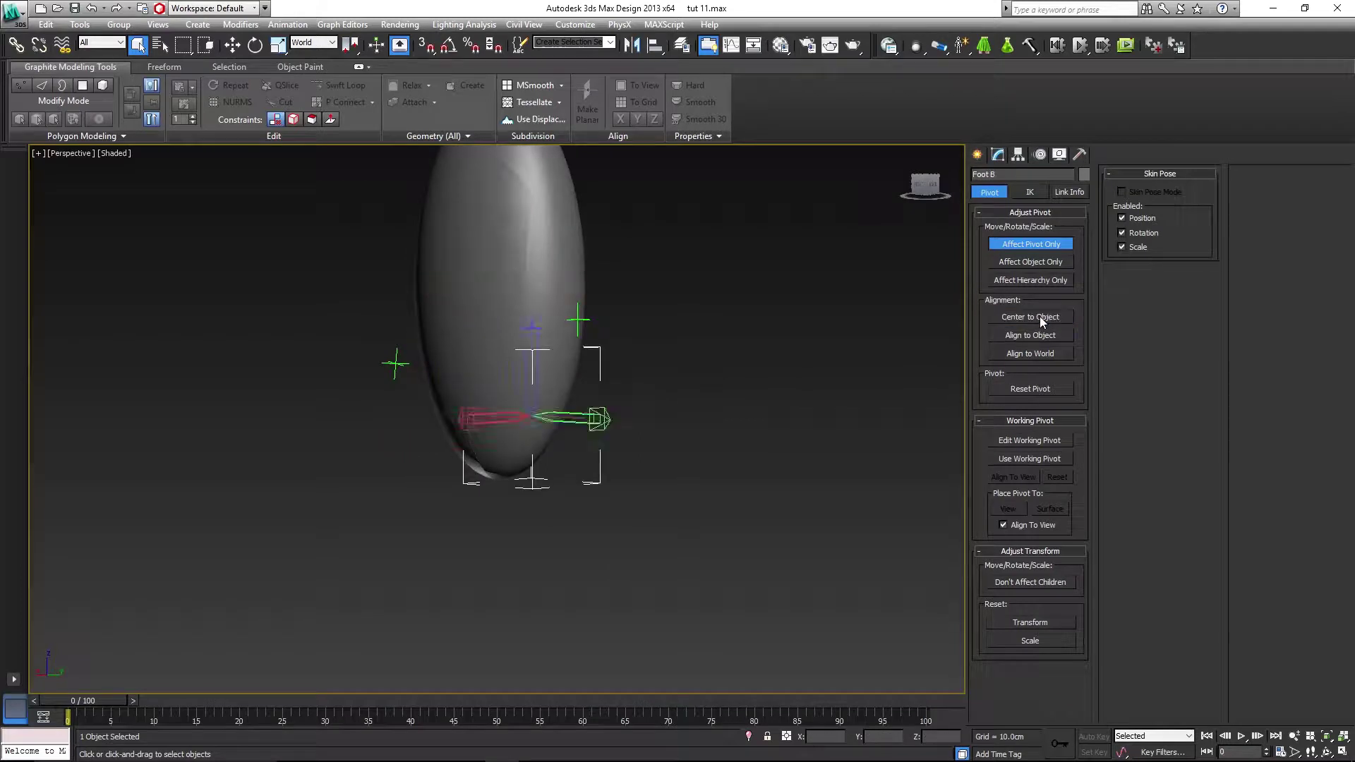
alt+middle_drag(480, 357, 555, 376)
click(1031, 244)
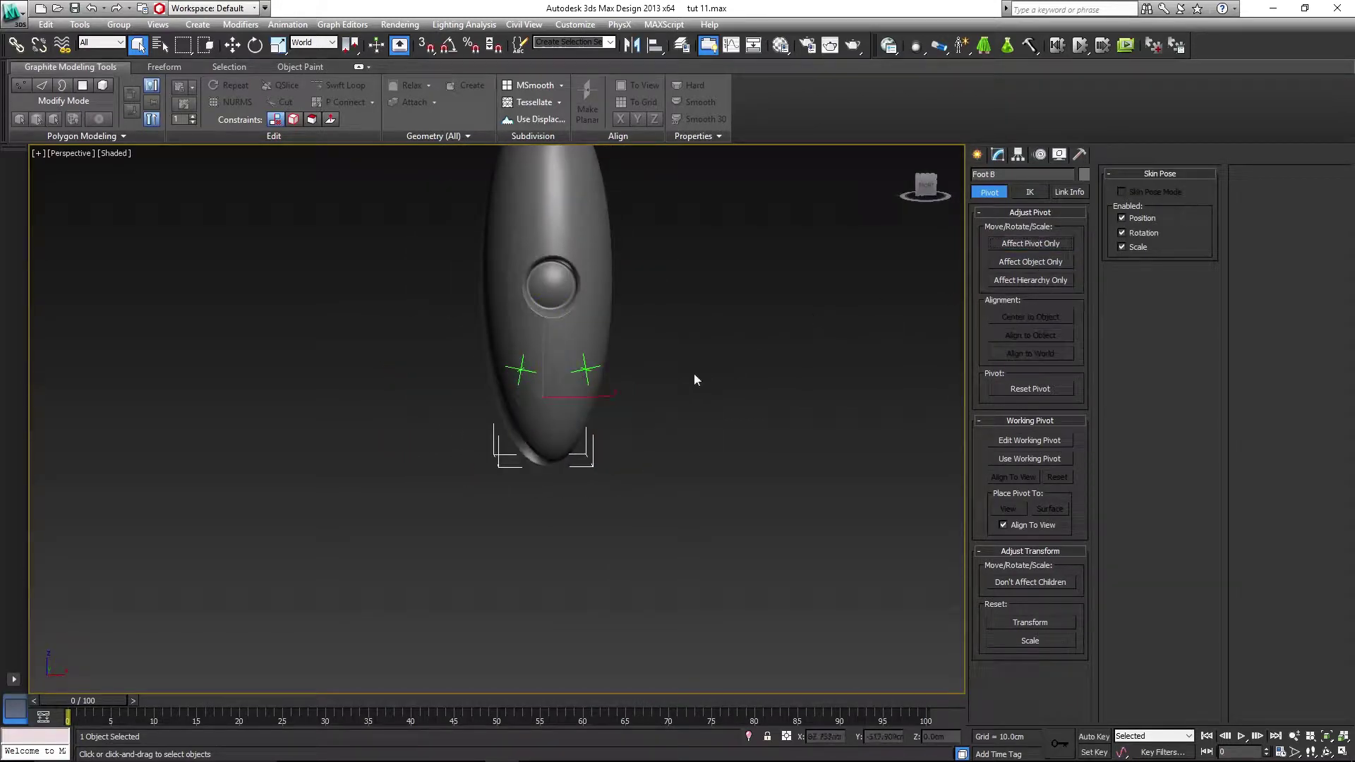
- Apply Reset XForm to Foot R and check its modifier stack
alt+middle_drag(693, 374, 605, 391)
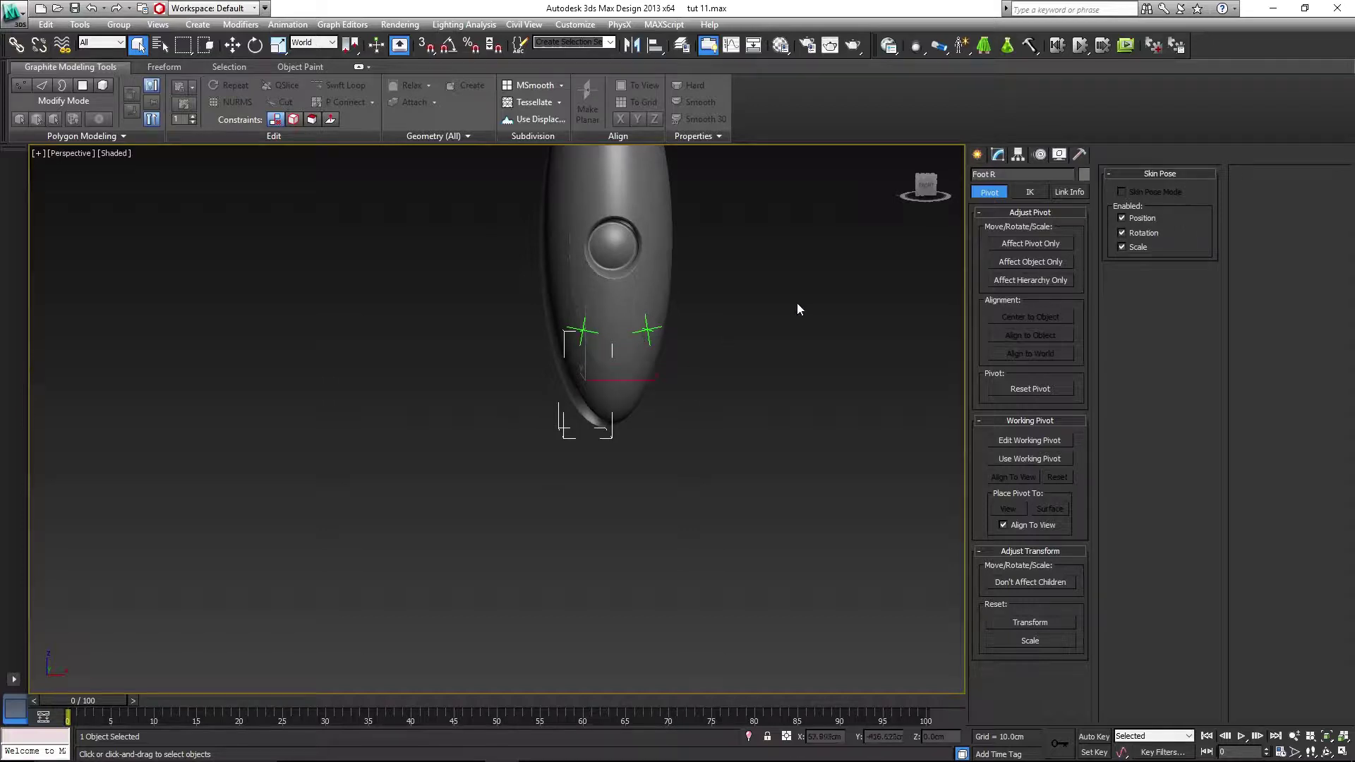
alt+middle_drag(797, 303, 661, 366)
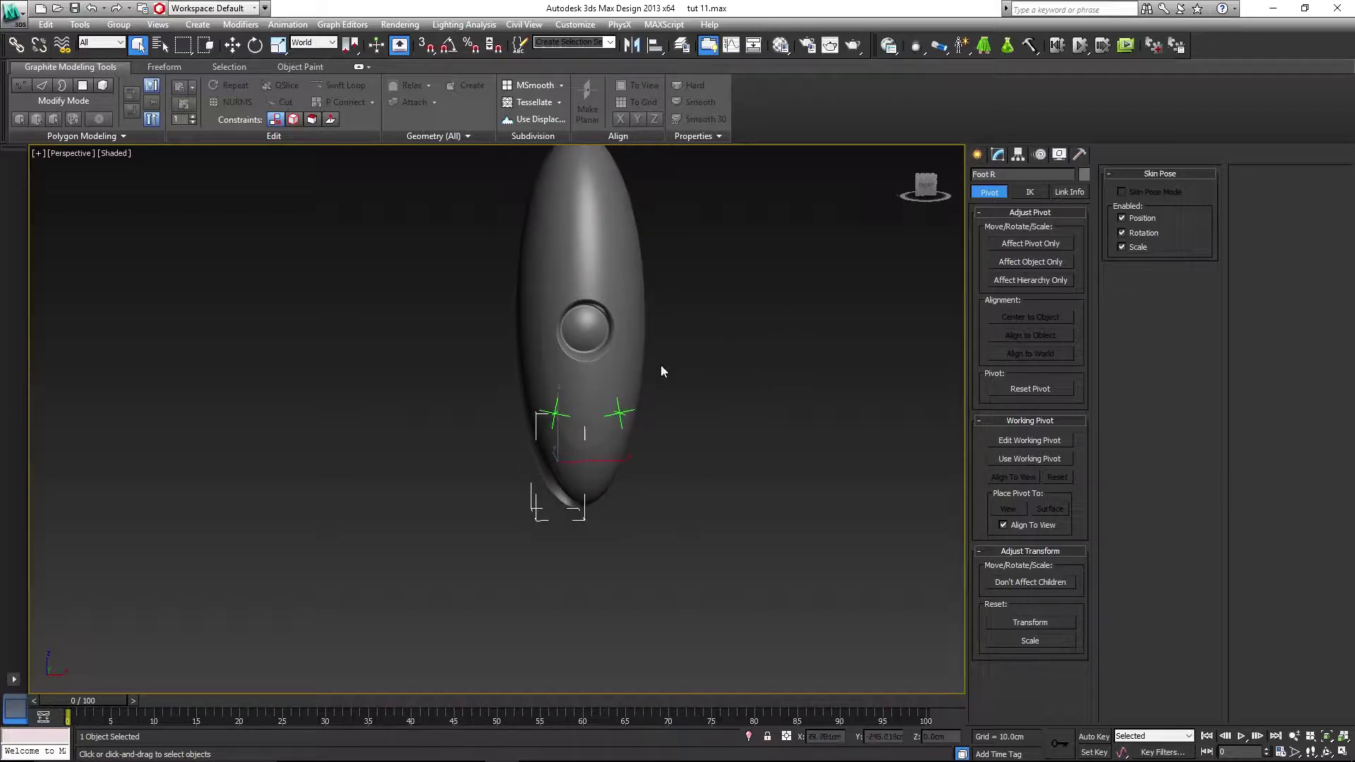
click(1080, 155)
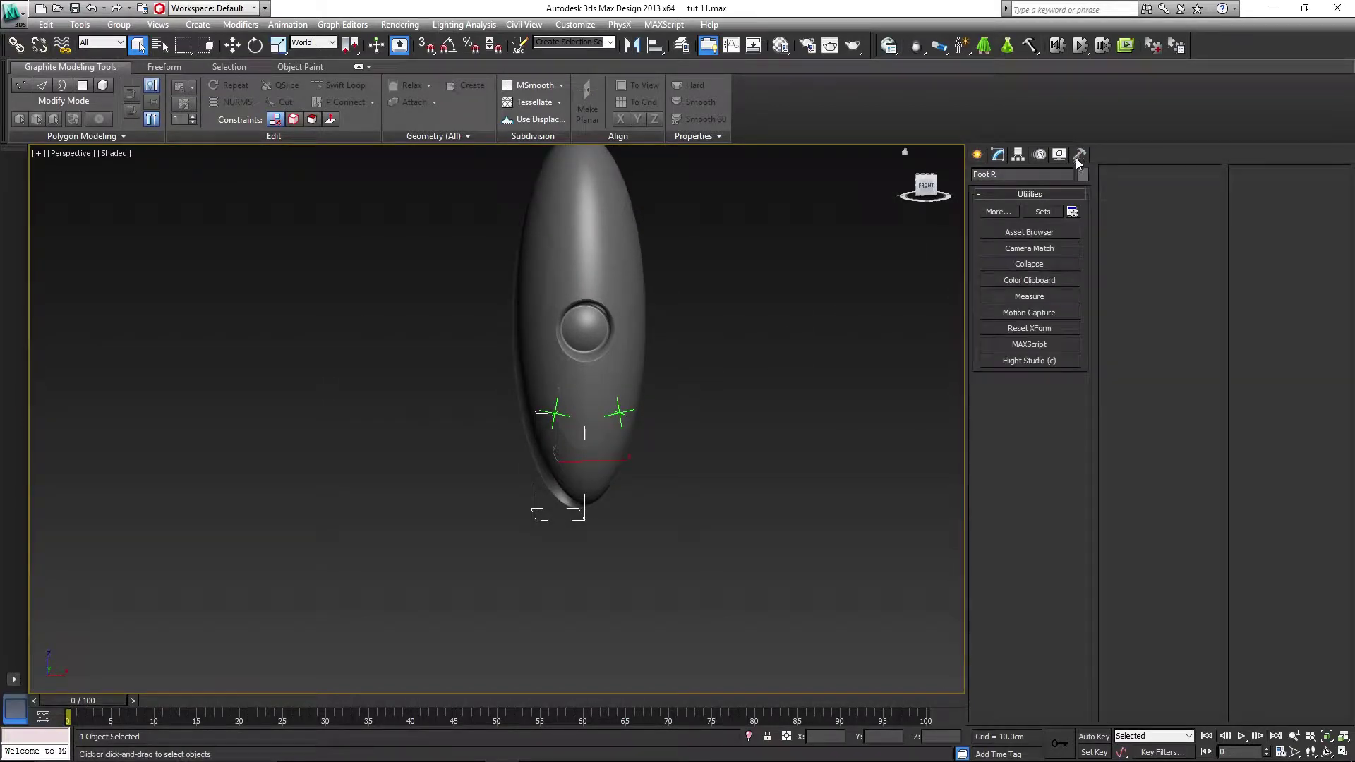
click(1051, 329)
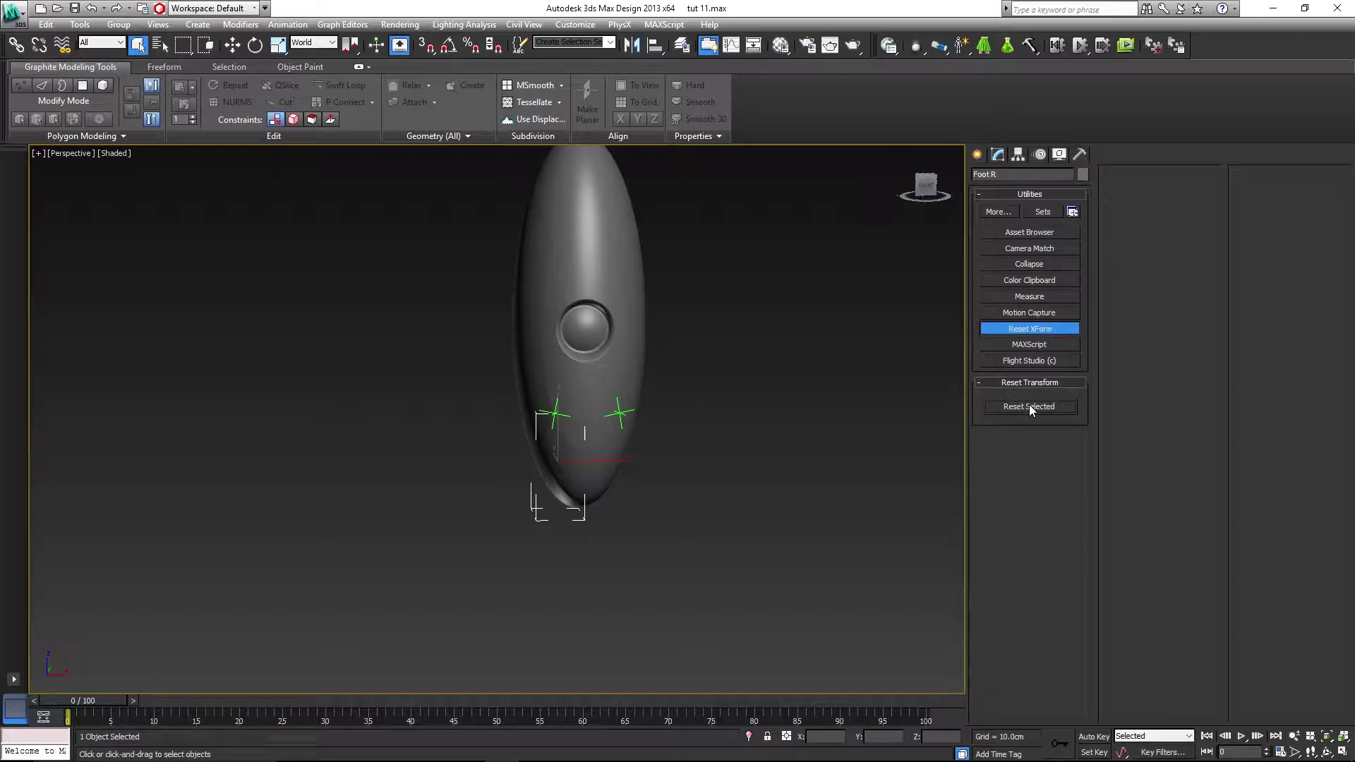
click(1029, 406)
click(997, 155)
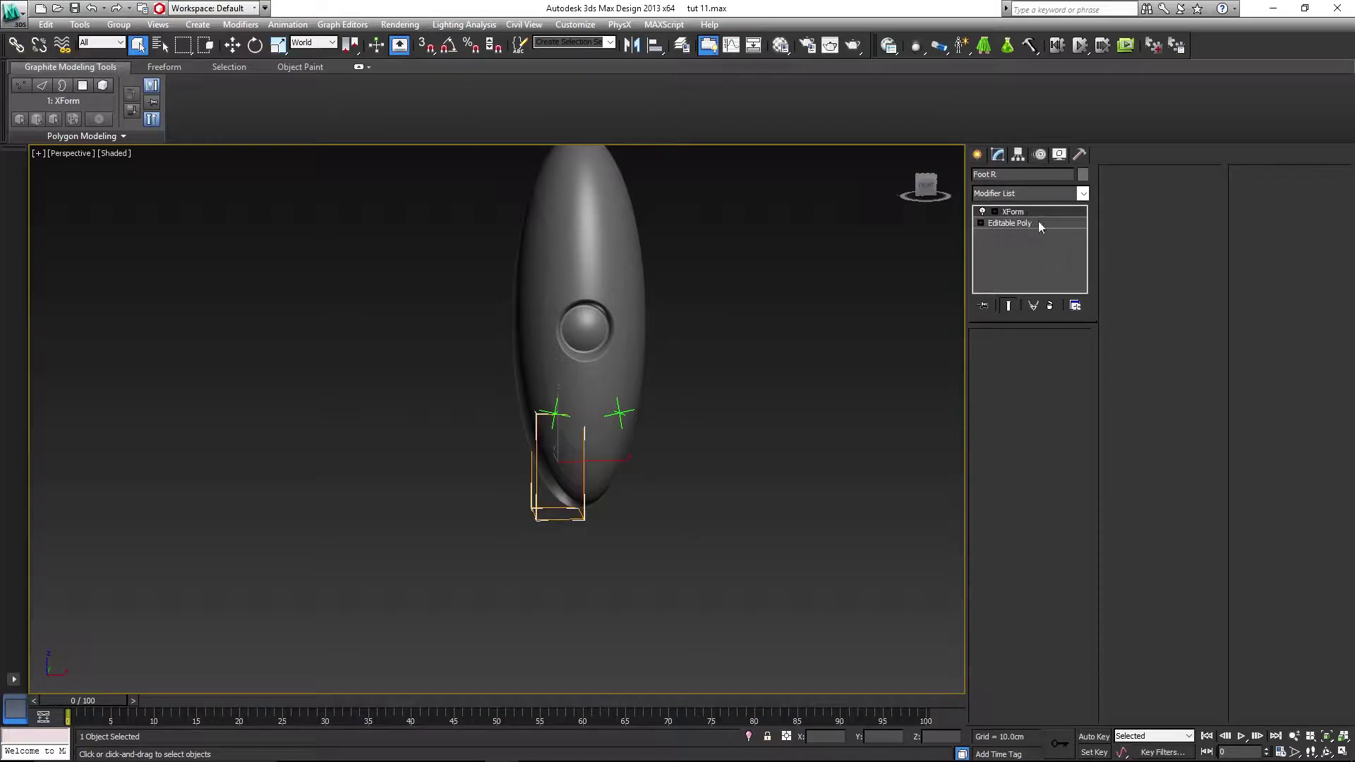
- Apply Reset XForm to Foot L and Foot B
click(1078, 154)
alt+middle_drag(791, 374, 629, 469)
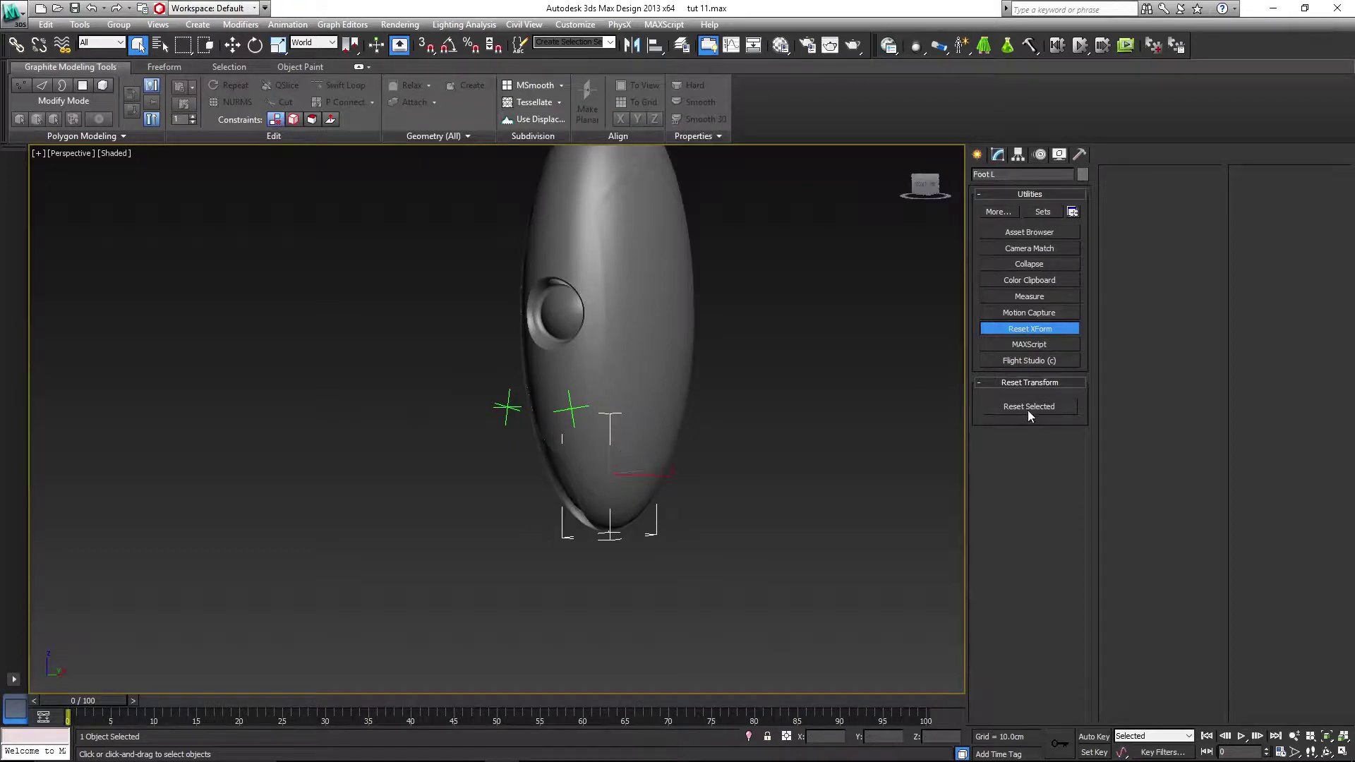
alt+drag(858, 453, 778, 459)
alt+middle_drag(778, 459, 474, 448)
click(455, 436)
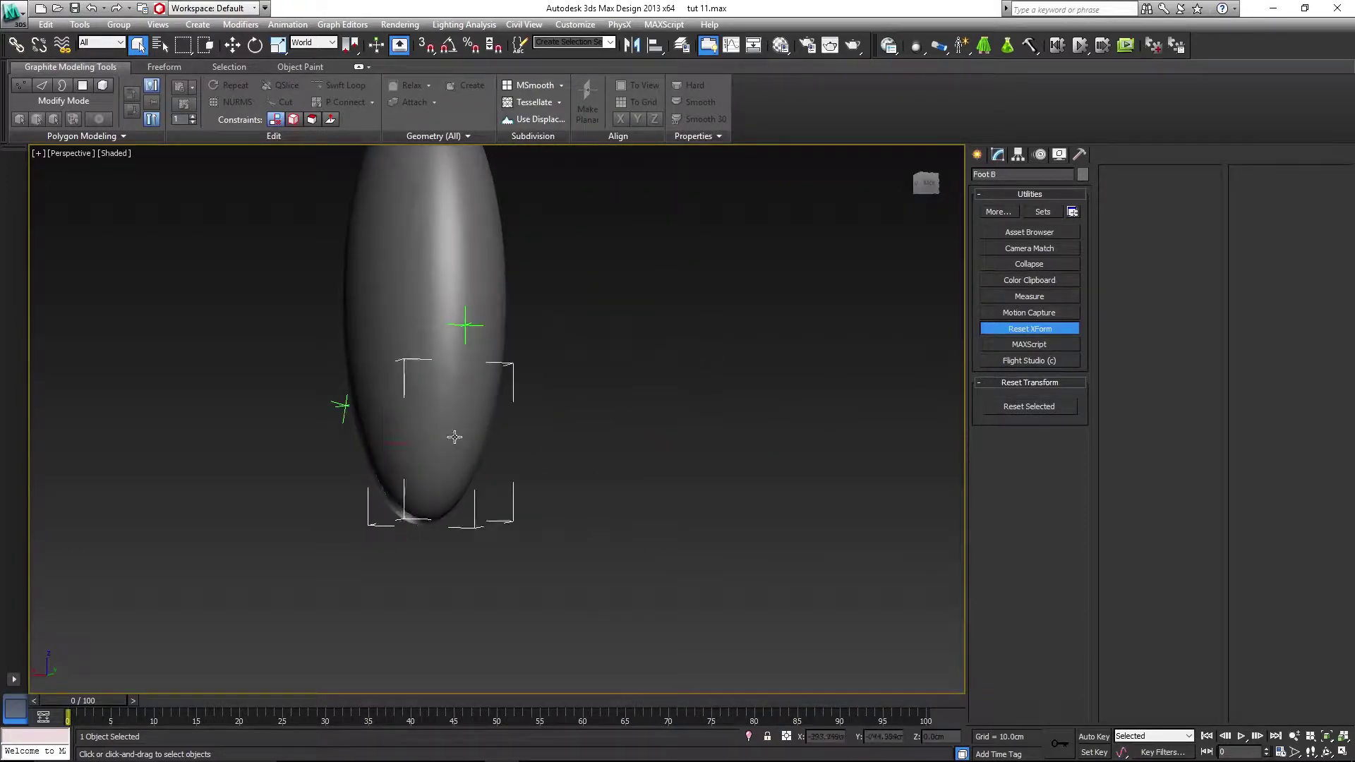
click(1051, 413)
- Convert Foot R, Foot L and Foot B together to Editable Poly
middle_drag(517, 489, 753, 388)
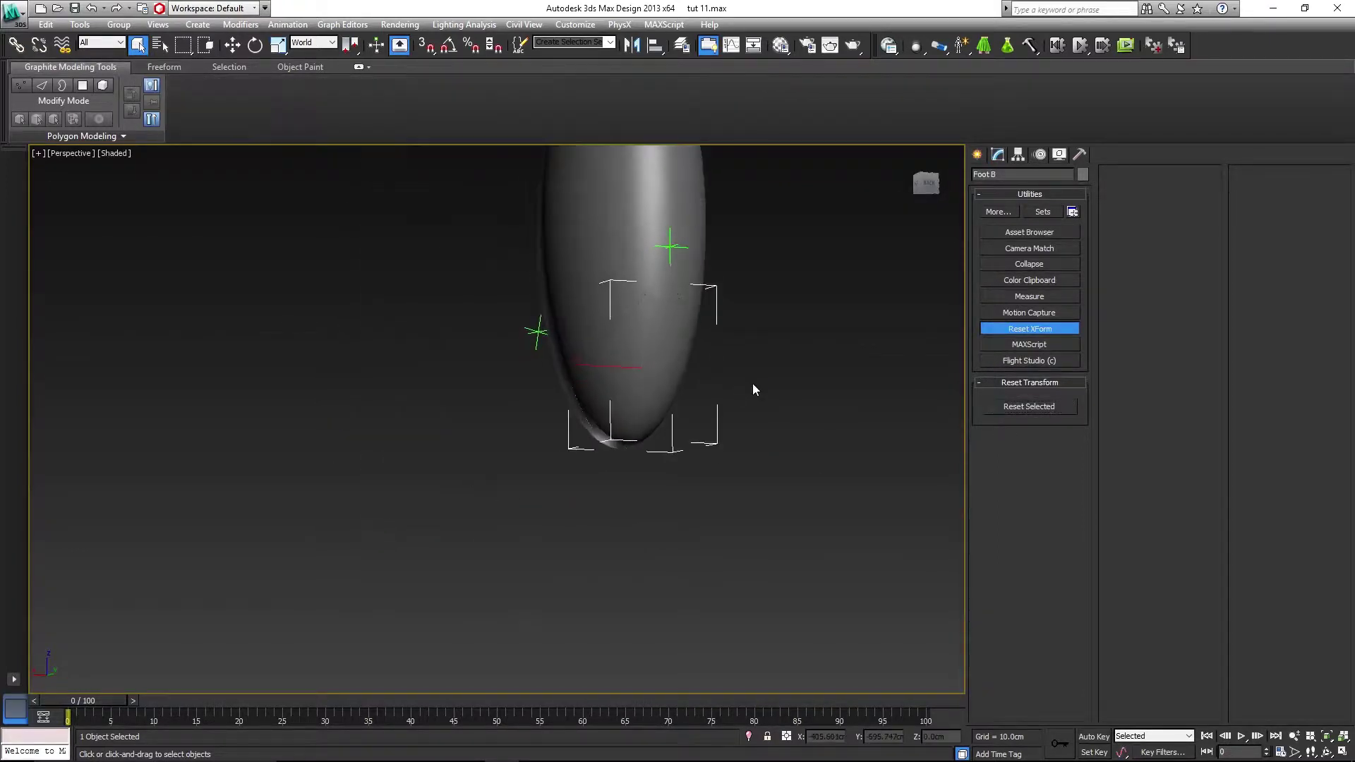
alt+middle_drag(600, 384, 591, 425)
ctrl+click(462, 438)
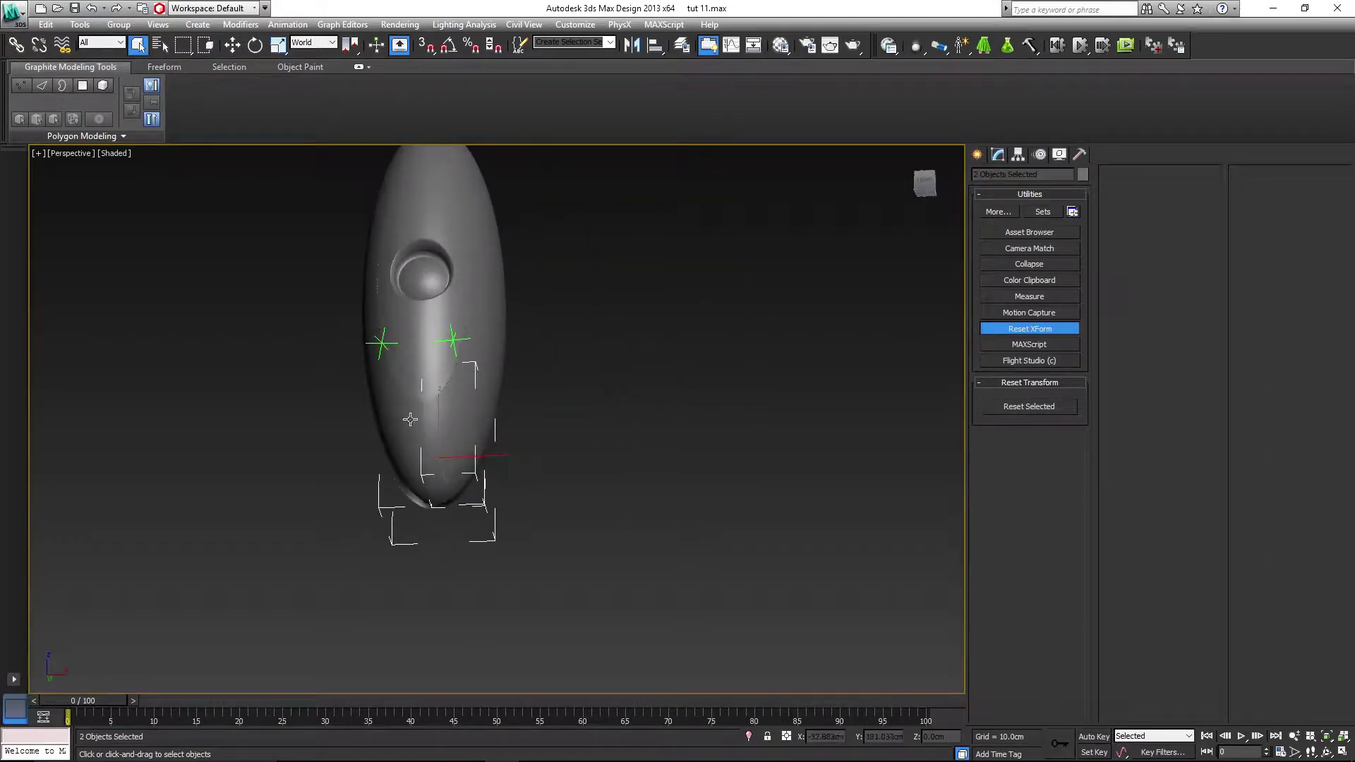
ctrl+click(412, 421)
right_click(435, 422)
mouse_move(529, 552)
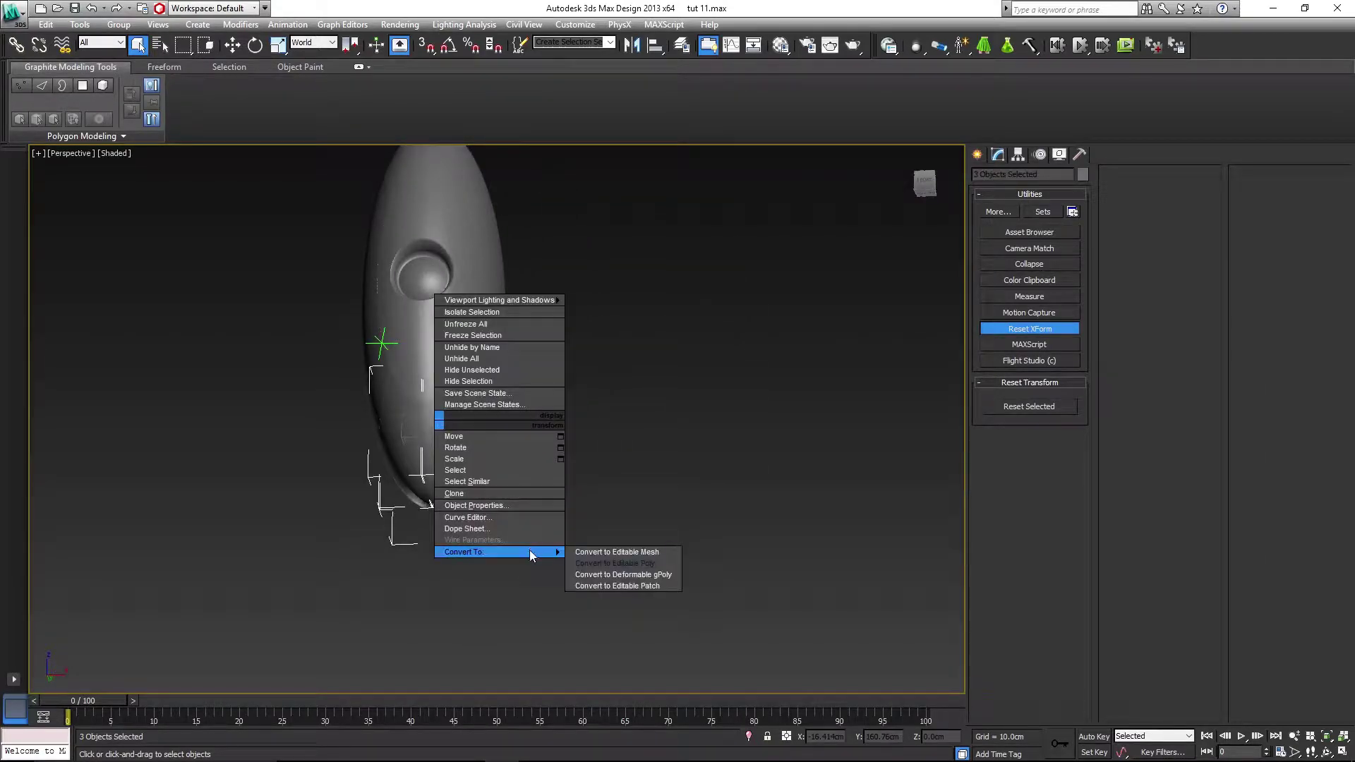
click(611, 564)
click(587, 388)
scroll(569, 427, up, 2)
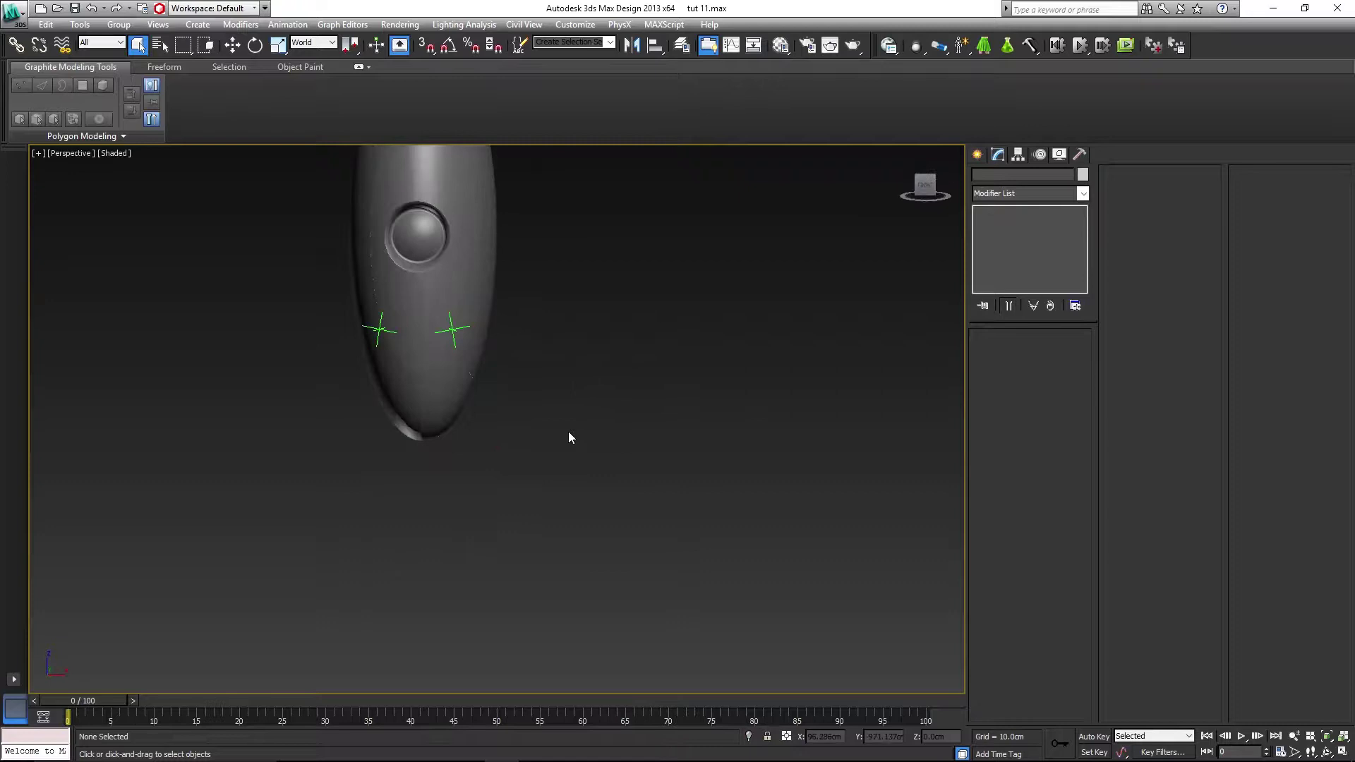
click(459, 375)
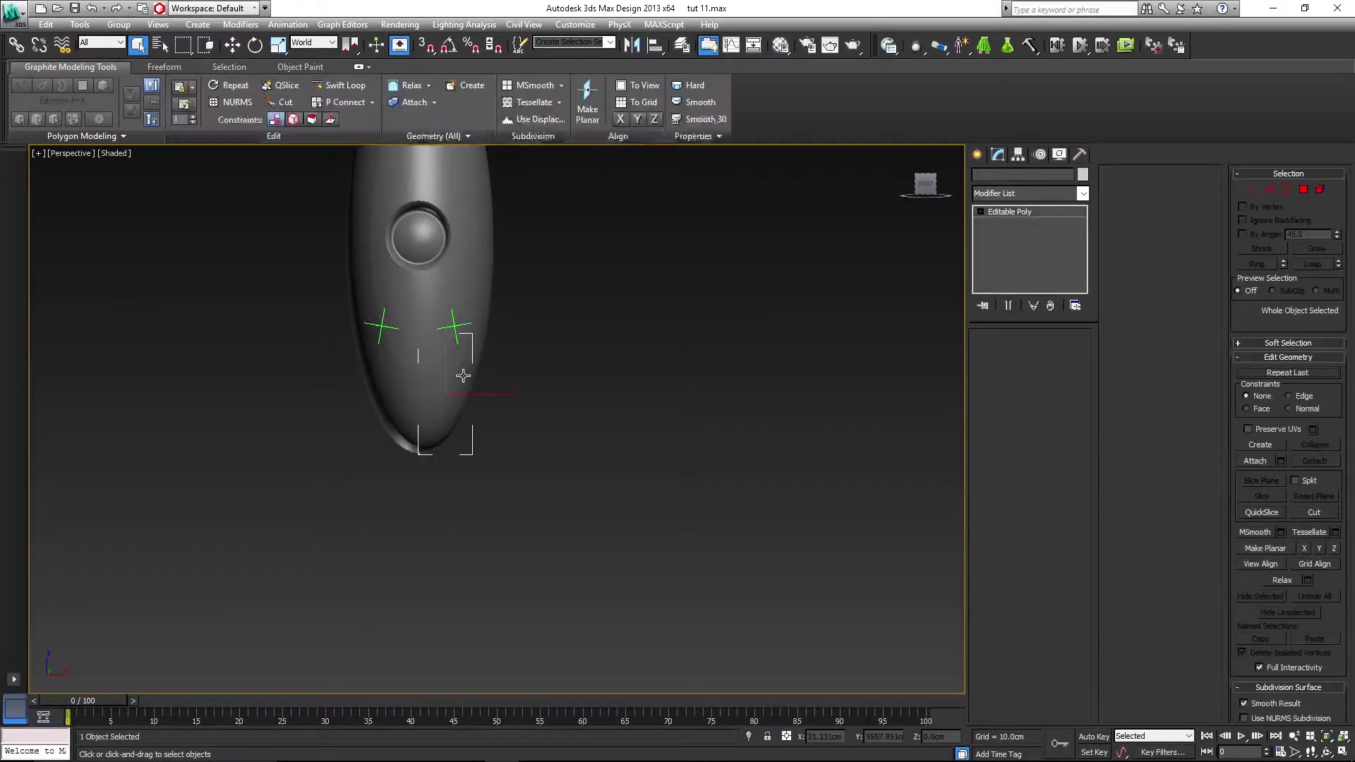
- Align only the pivot of Foot R to the position of the front point helper on its side
click(384, 390)
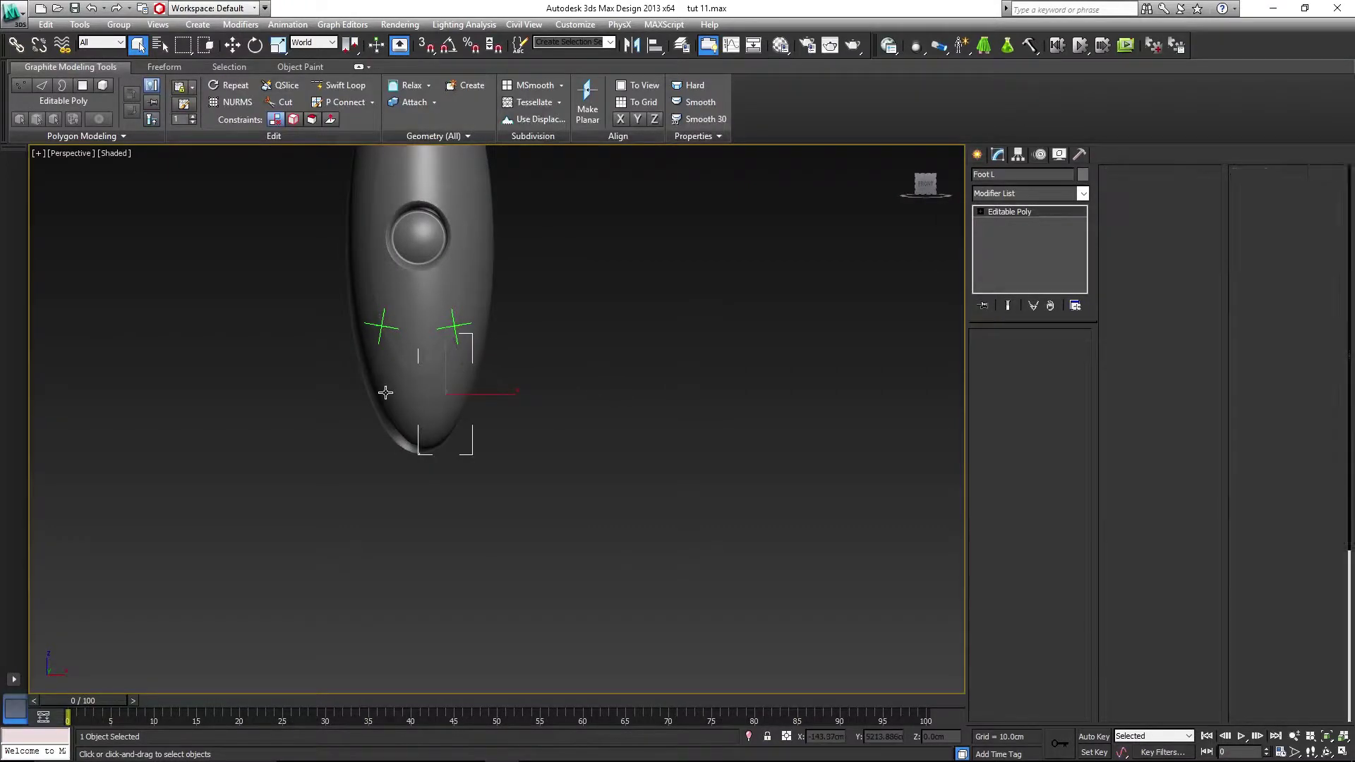
alt+middle_drag(523, 442, 660, 531)
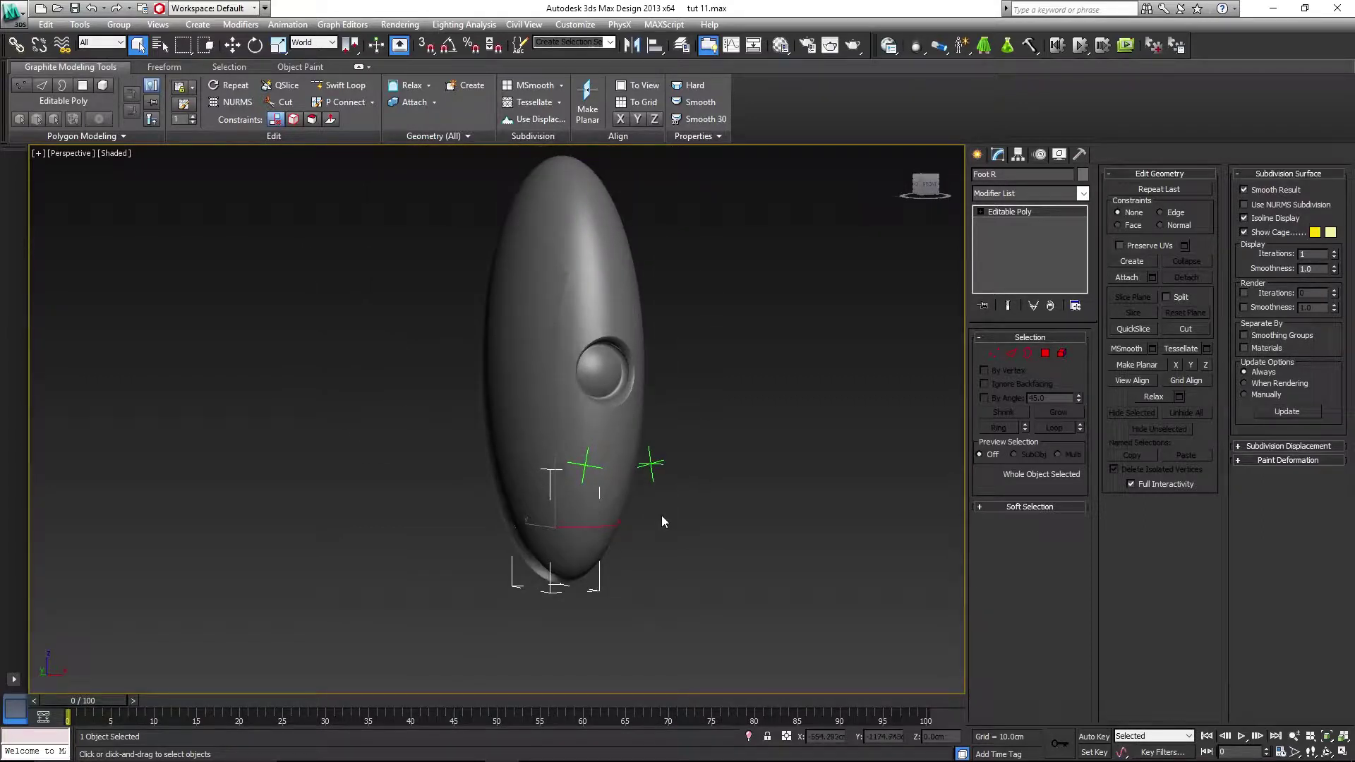
alt+middle_drag(606, 545, 580, 547)
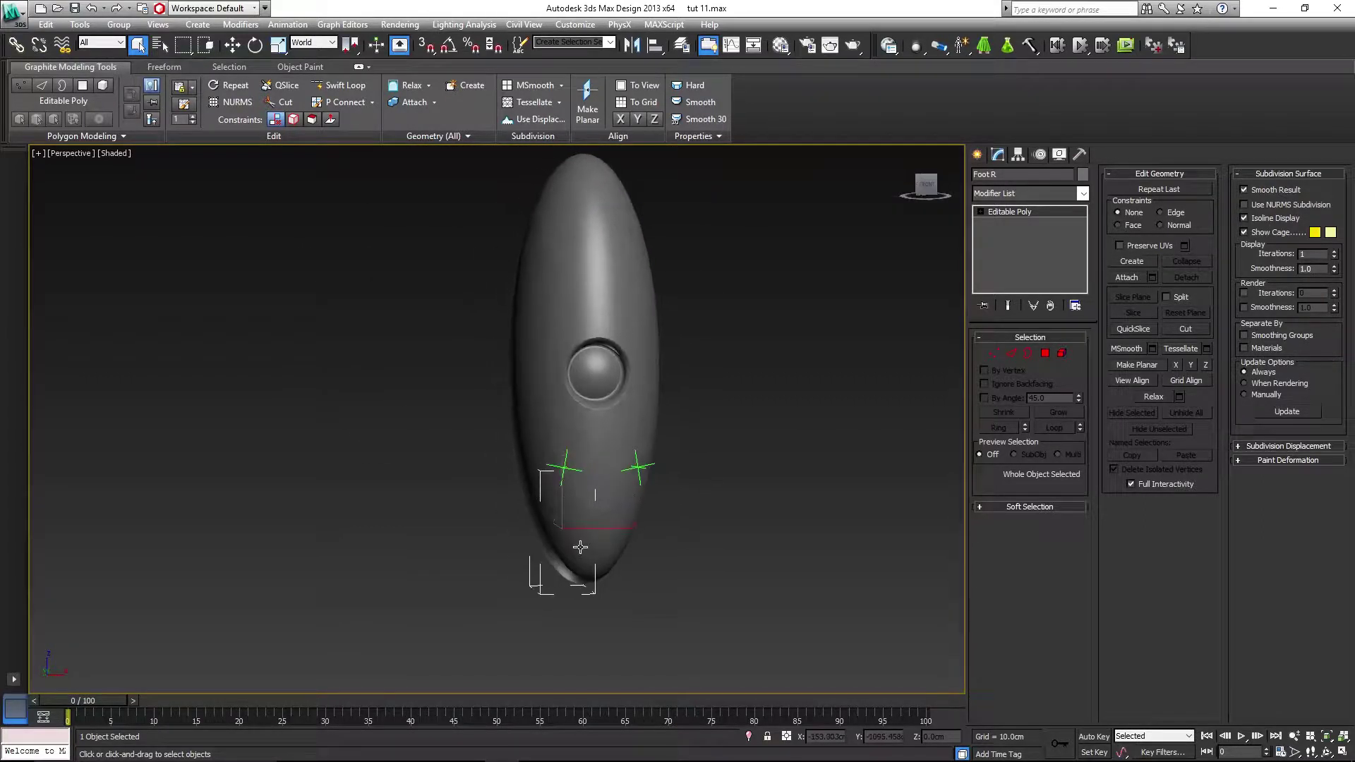
click(1018, 153)
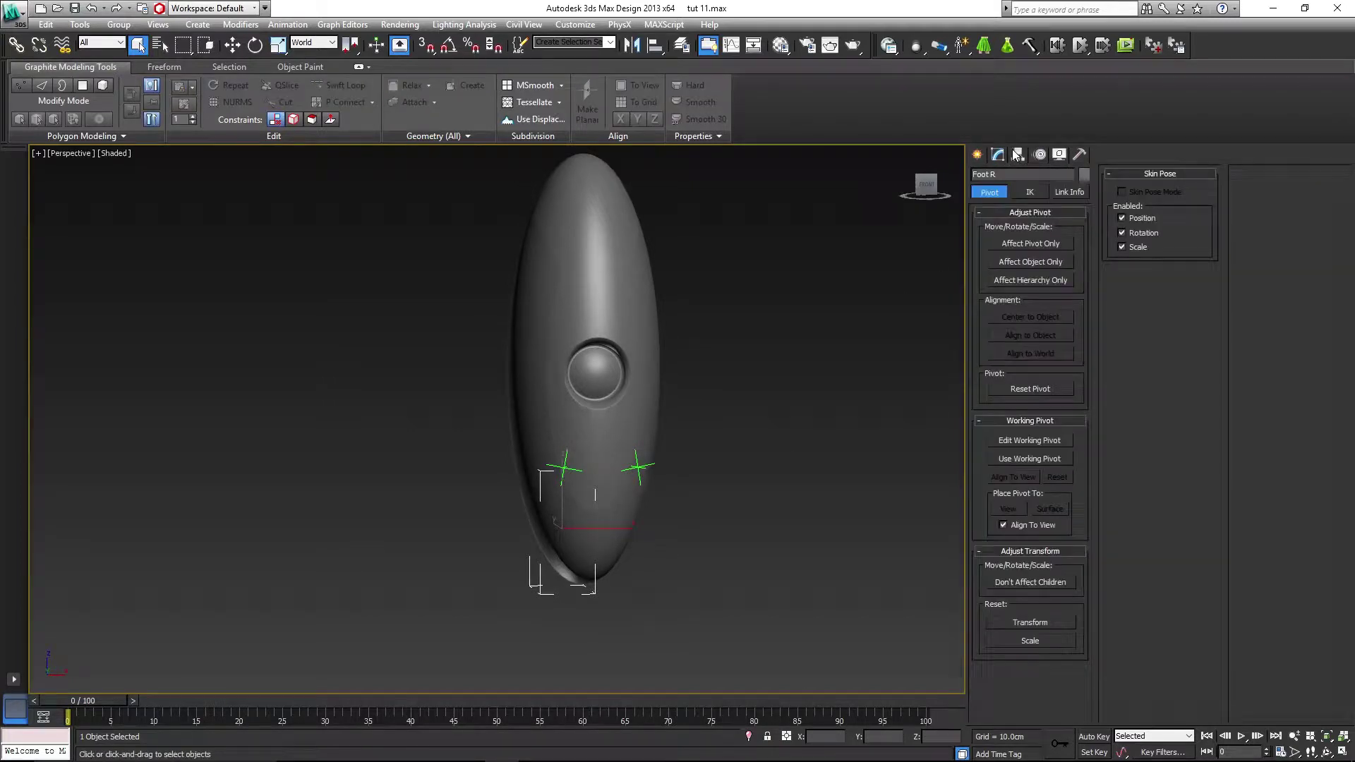
click(1014, 243)
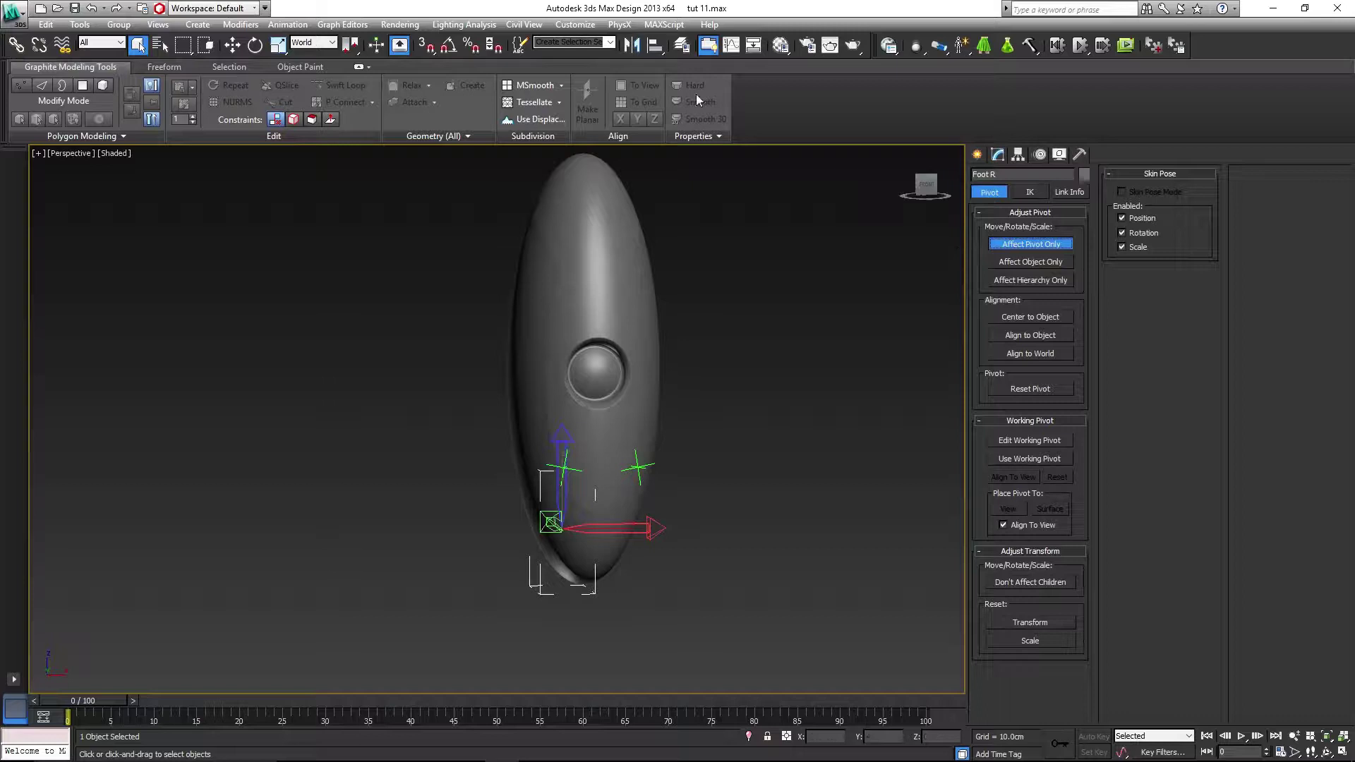
click(654, 46)
alt+middle_drag(744, 263, 850, 306)
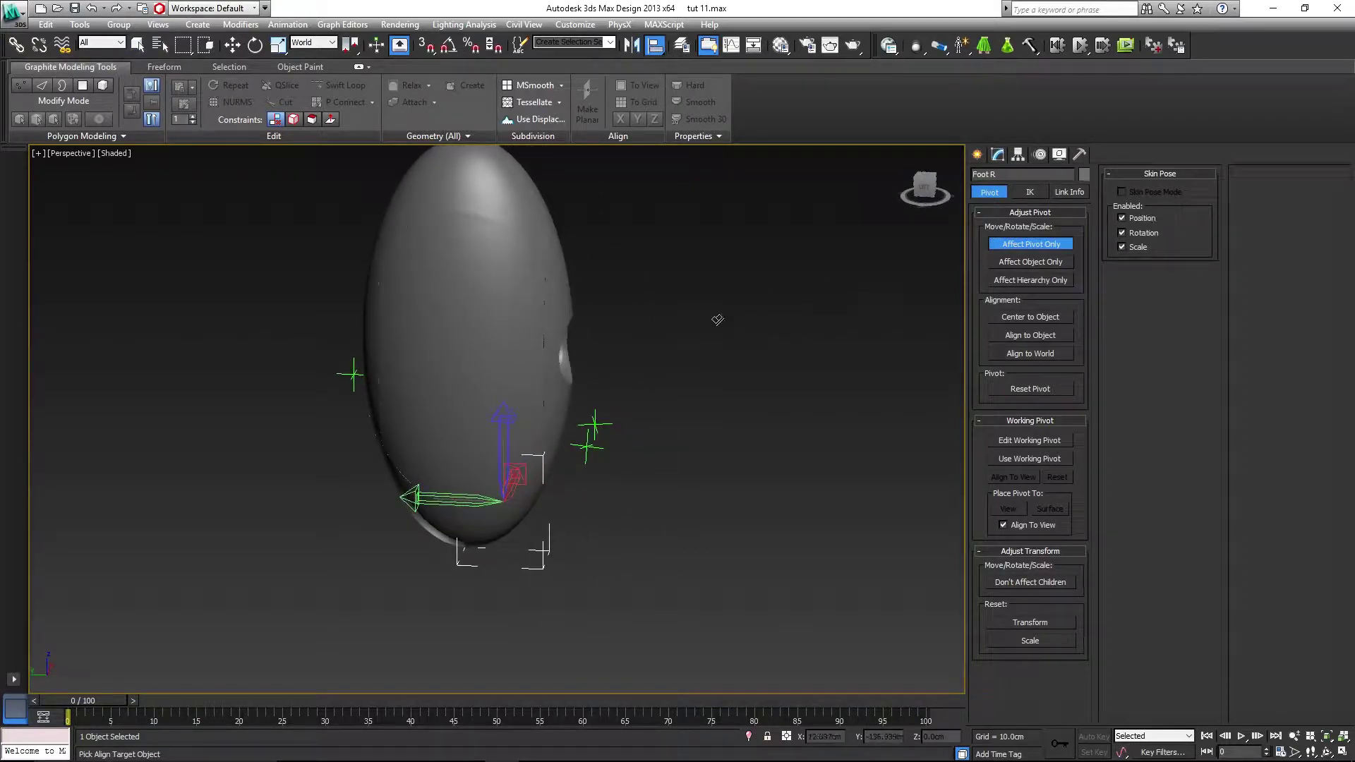
click(590, 452)
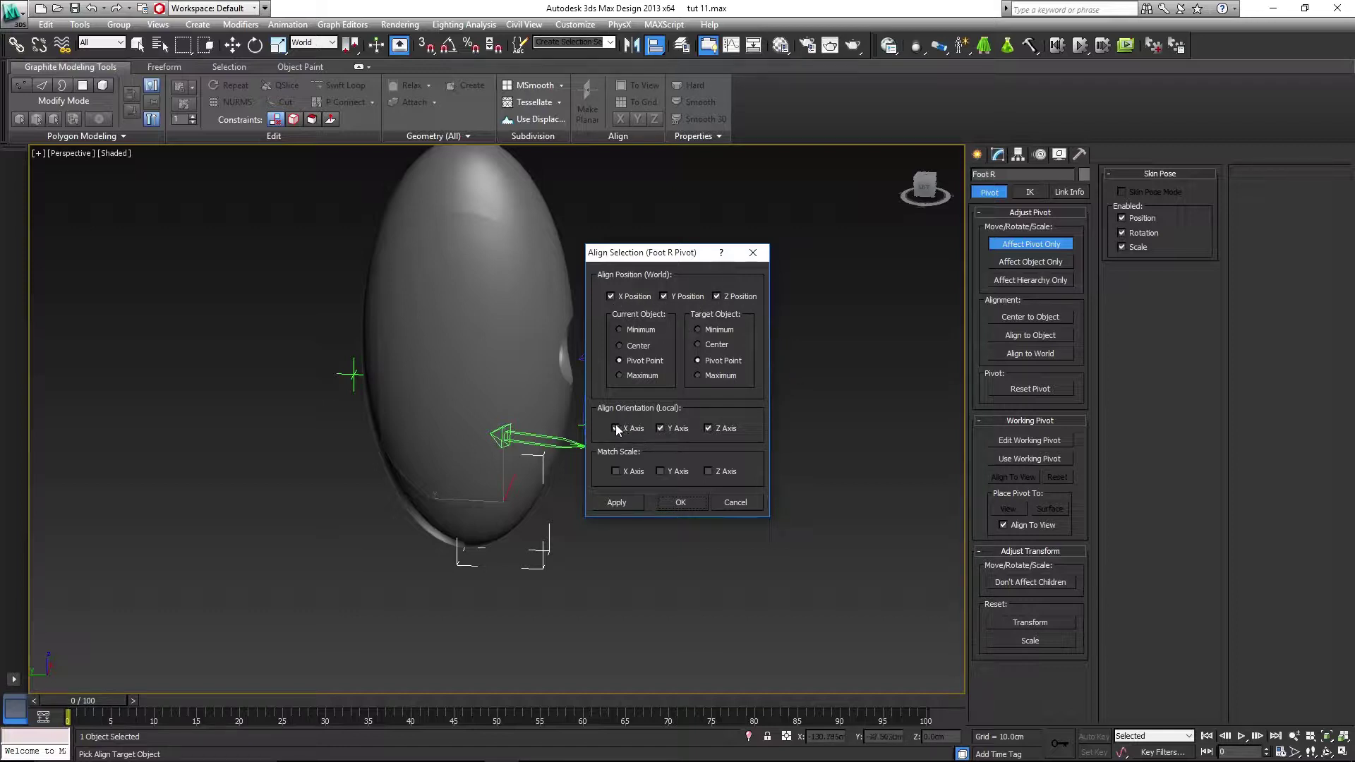
- Match the Foot R pivot's orientation to the helper on the X, Y and Z axes and accept the alignment
click(663, 429)
click(704, 429)
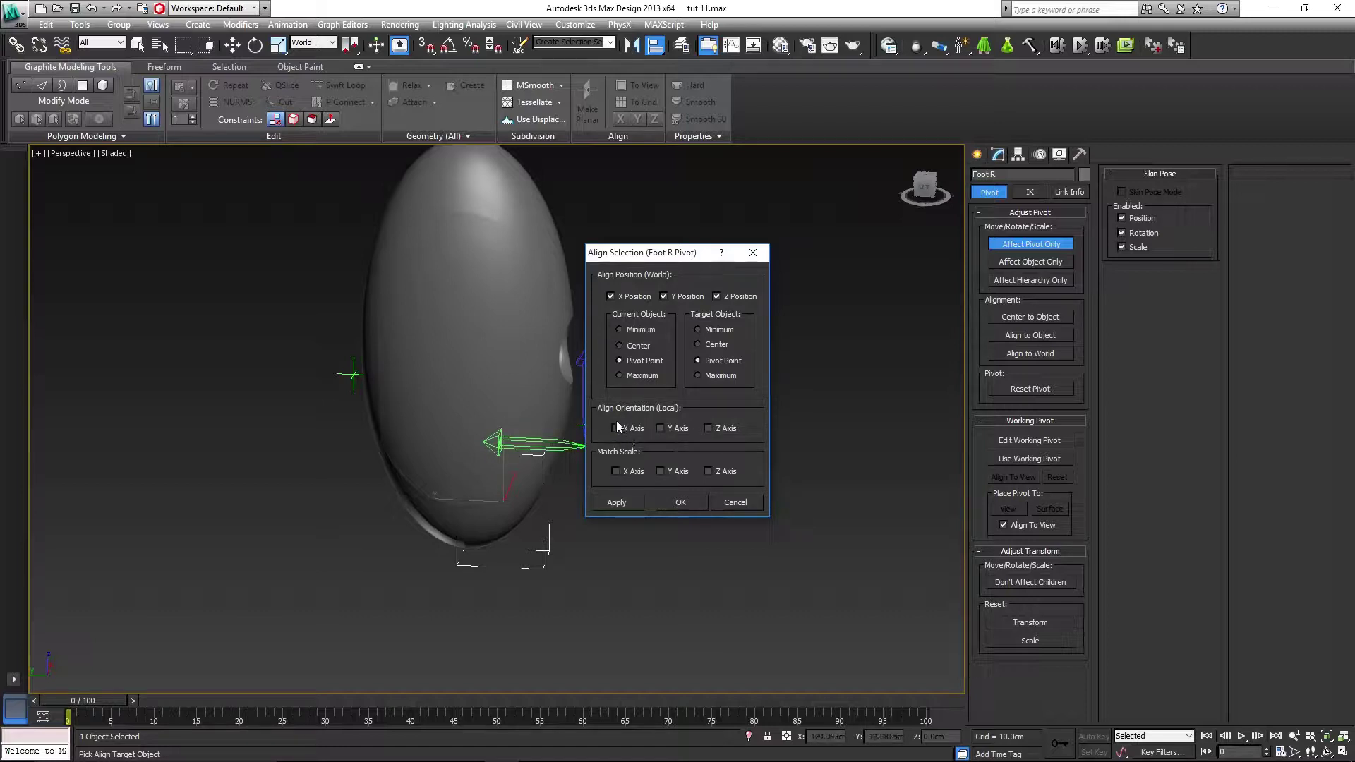
click(616, 428)
click(713, 428)
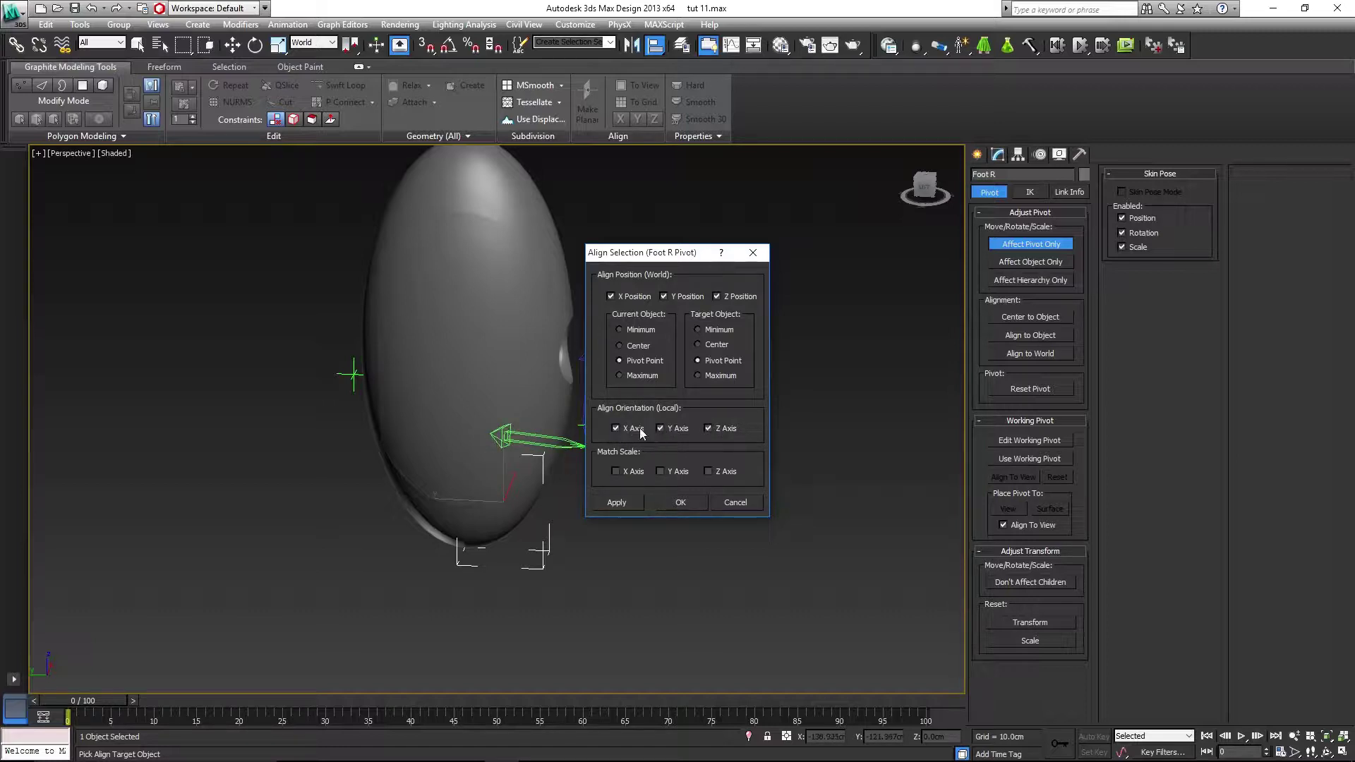
click(682, 503)
- Align the pivot of Foot L to its front point helper in X, Y and Z position and orientation
alt+middle_drag(779, 472, 689, 417)
key(q)
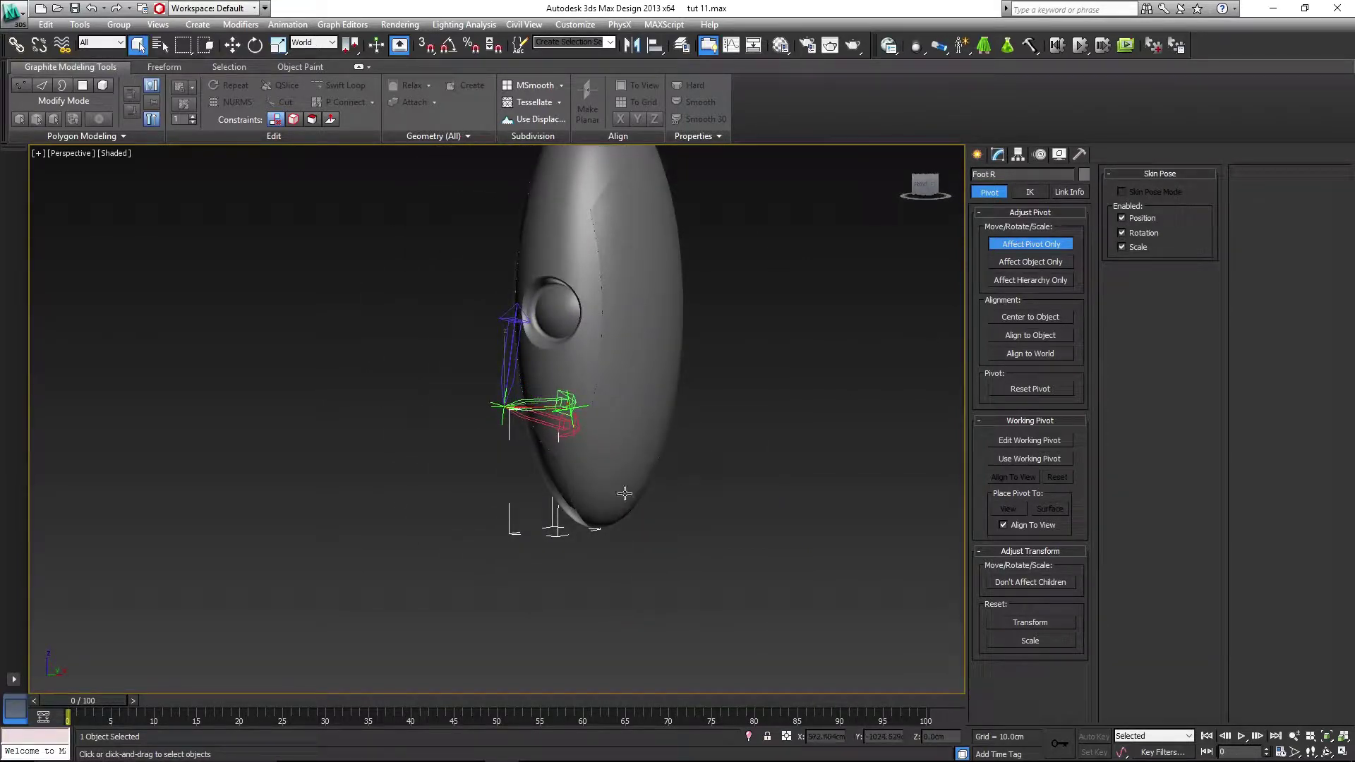
click(625, 494)
alt+middle_drag(693, 487, 847, 375)
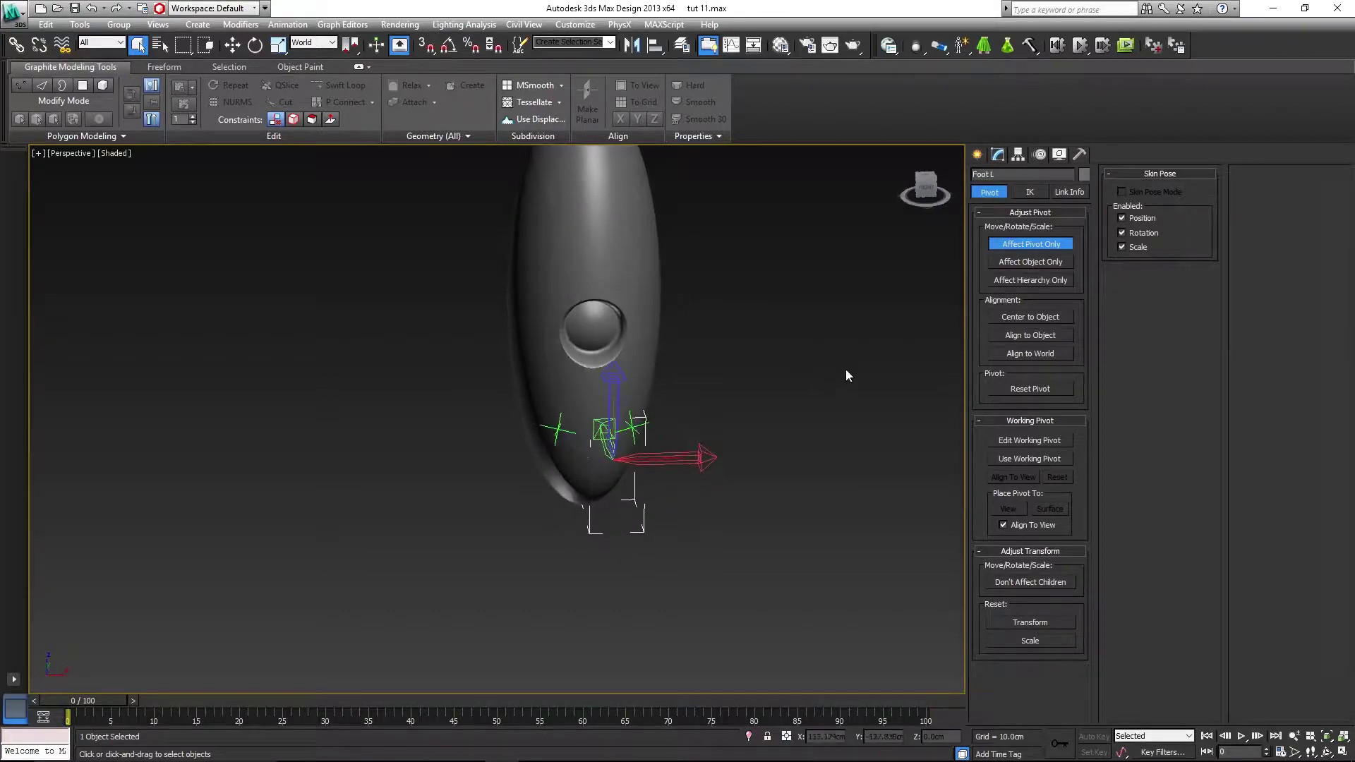
alt+middle_drag(708, 296, 618, 276)
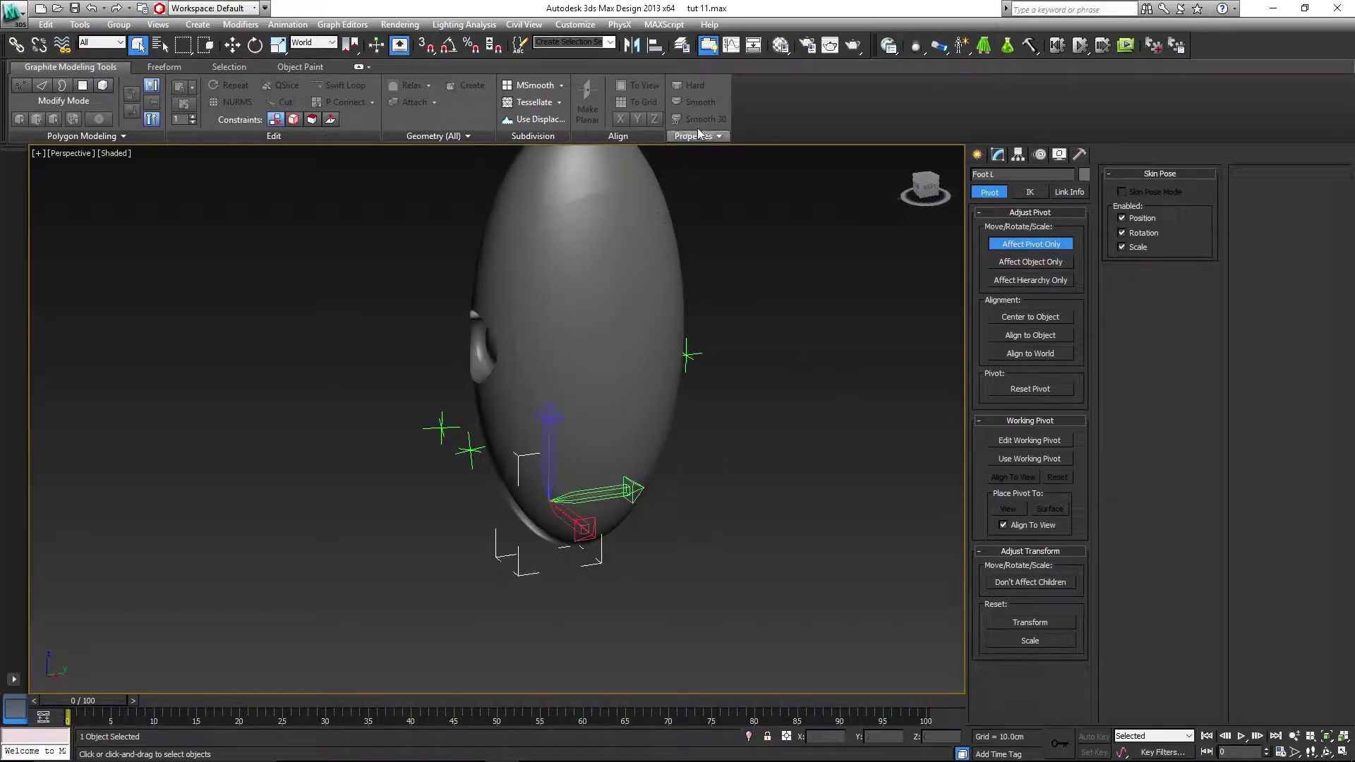
click(655, 45)
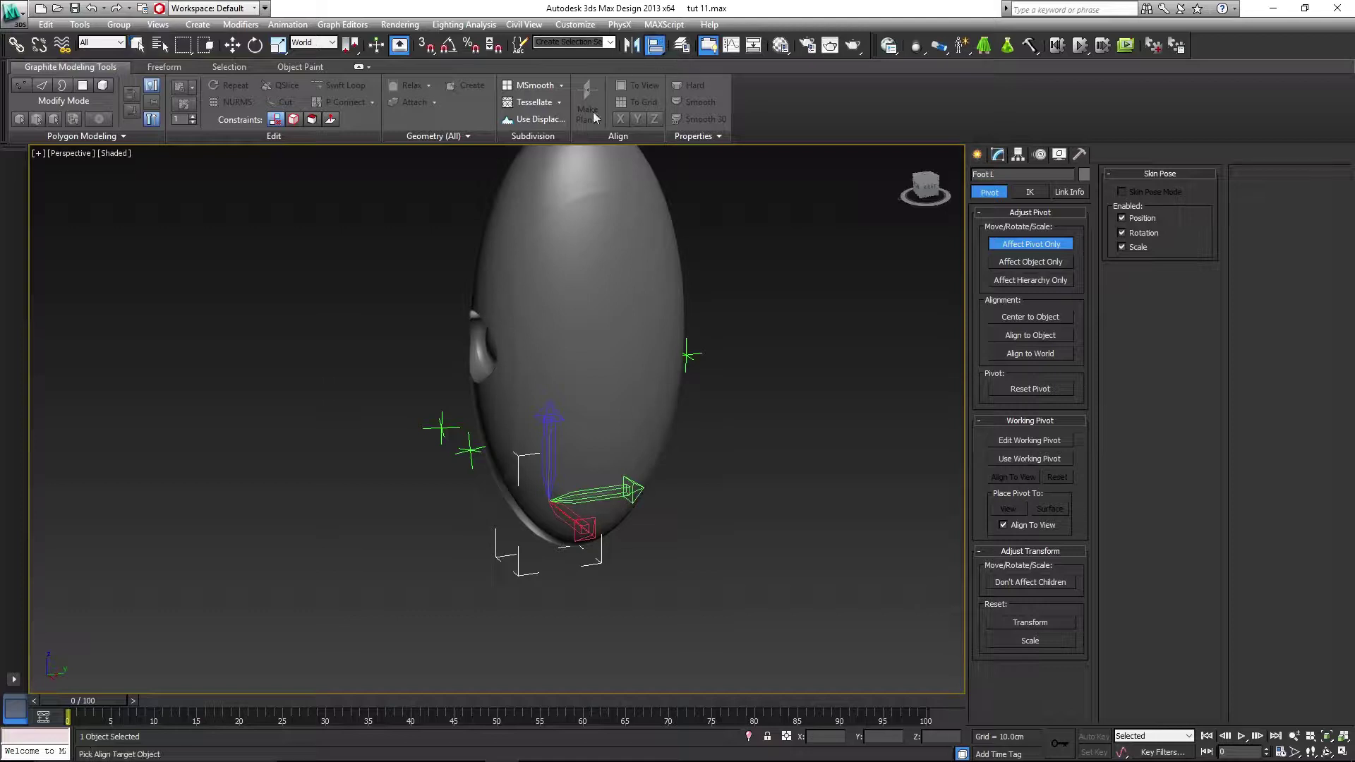
click(468, 456)
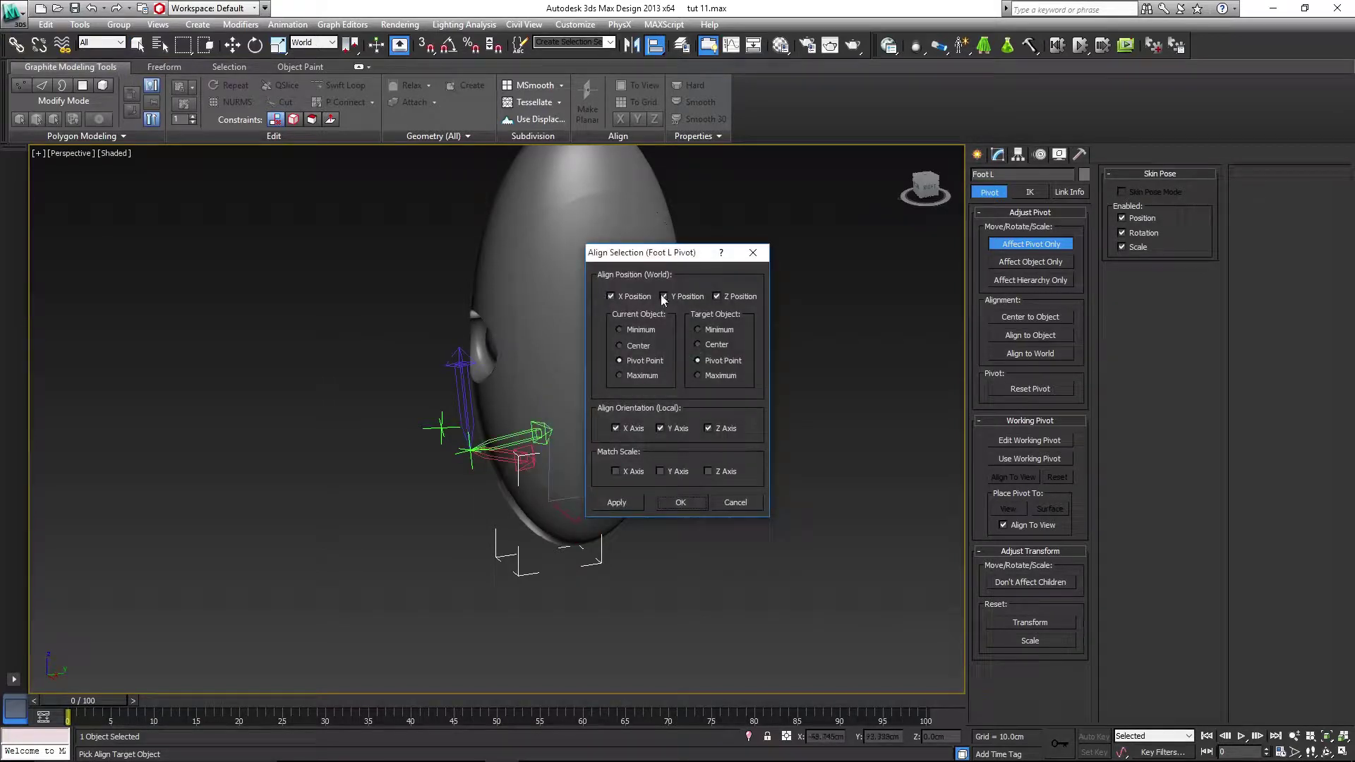
click(682, 503)
- Align the pivot of Foot B to the rear point helper in position and orientation, and leave pivot-only editing
alt+middle_drag(784, 400, 624, 486)
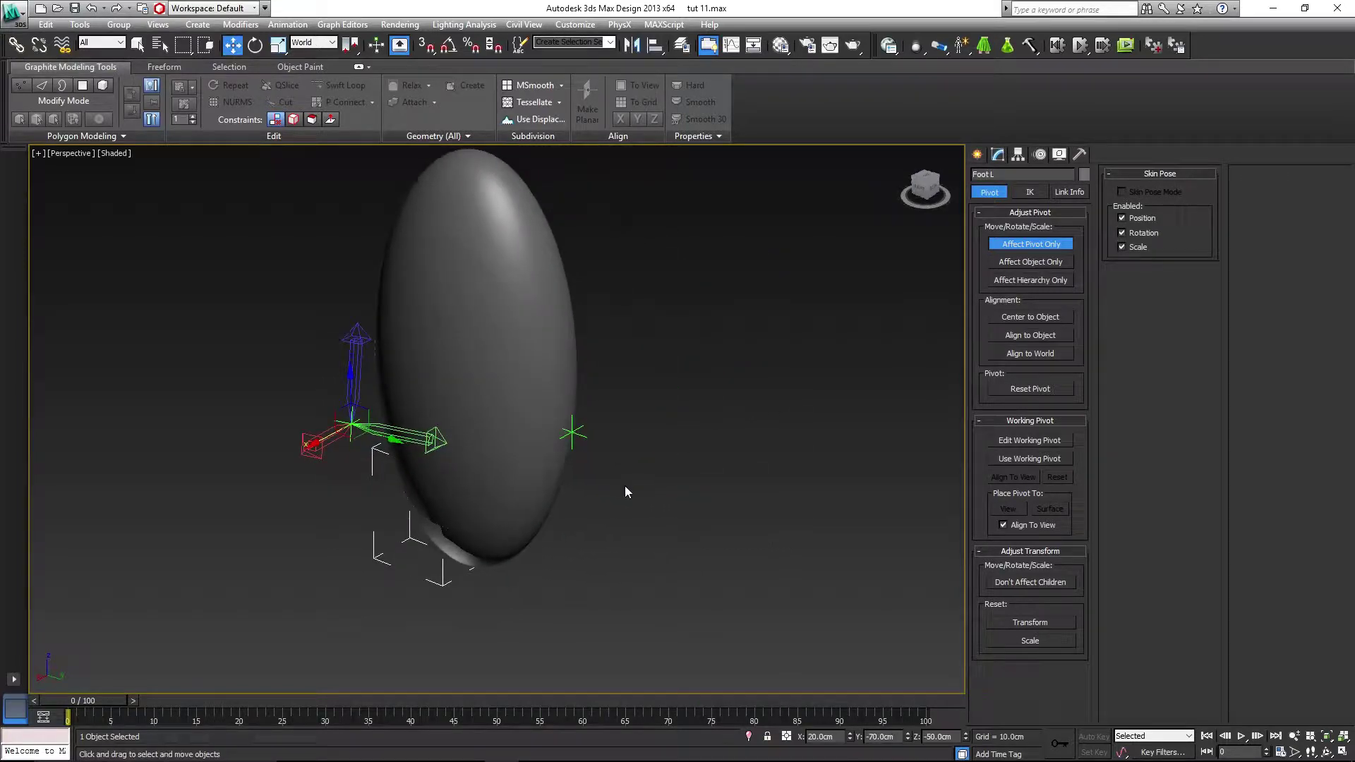
click(534, 505)
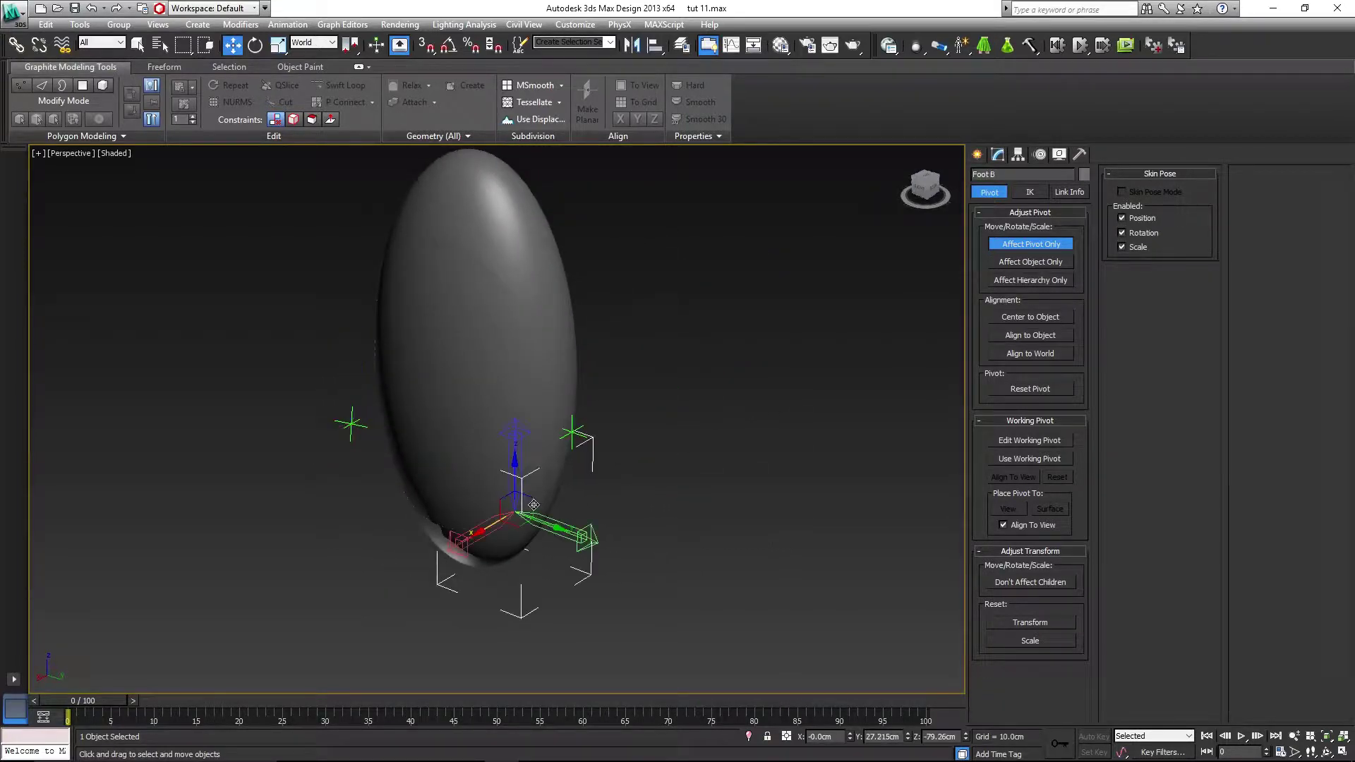
click(655, 46)
click(577, 435)
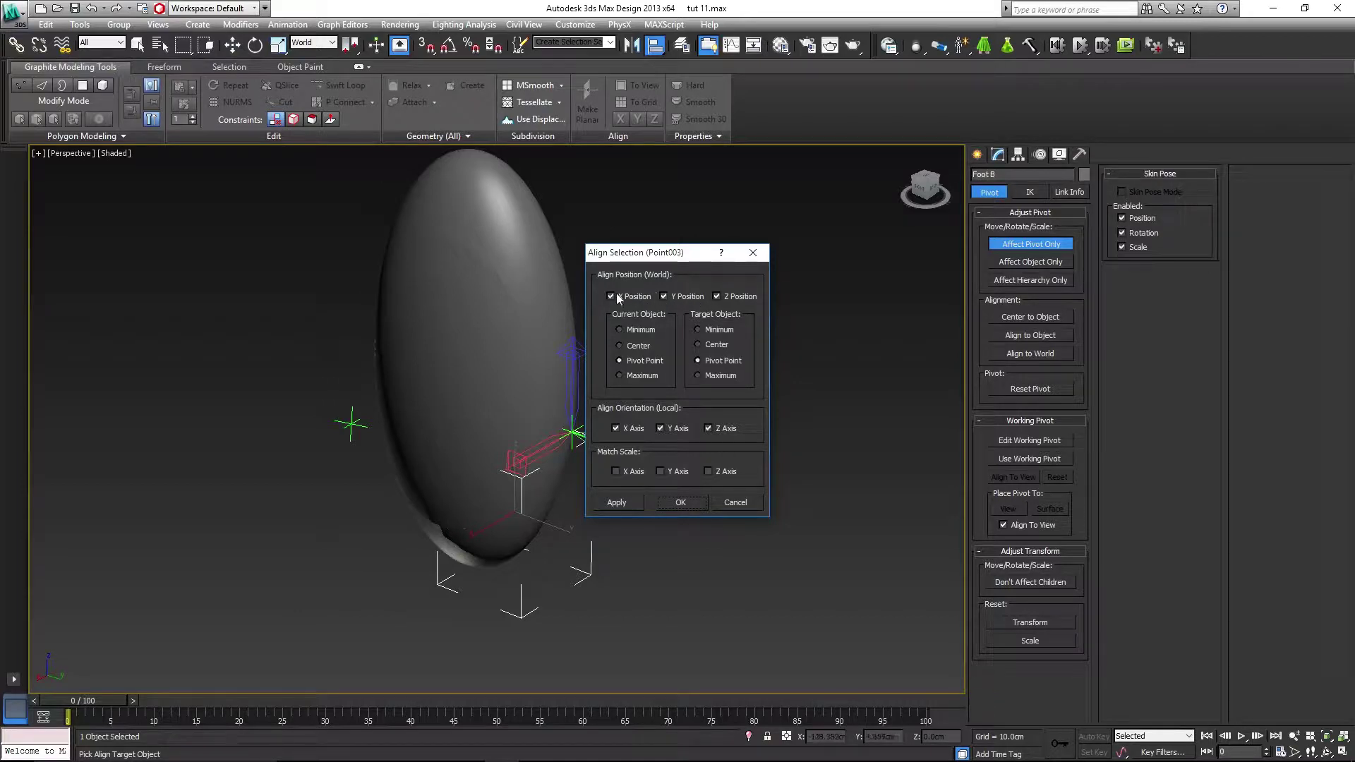
click(682, 502)
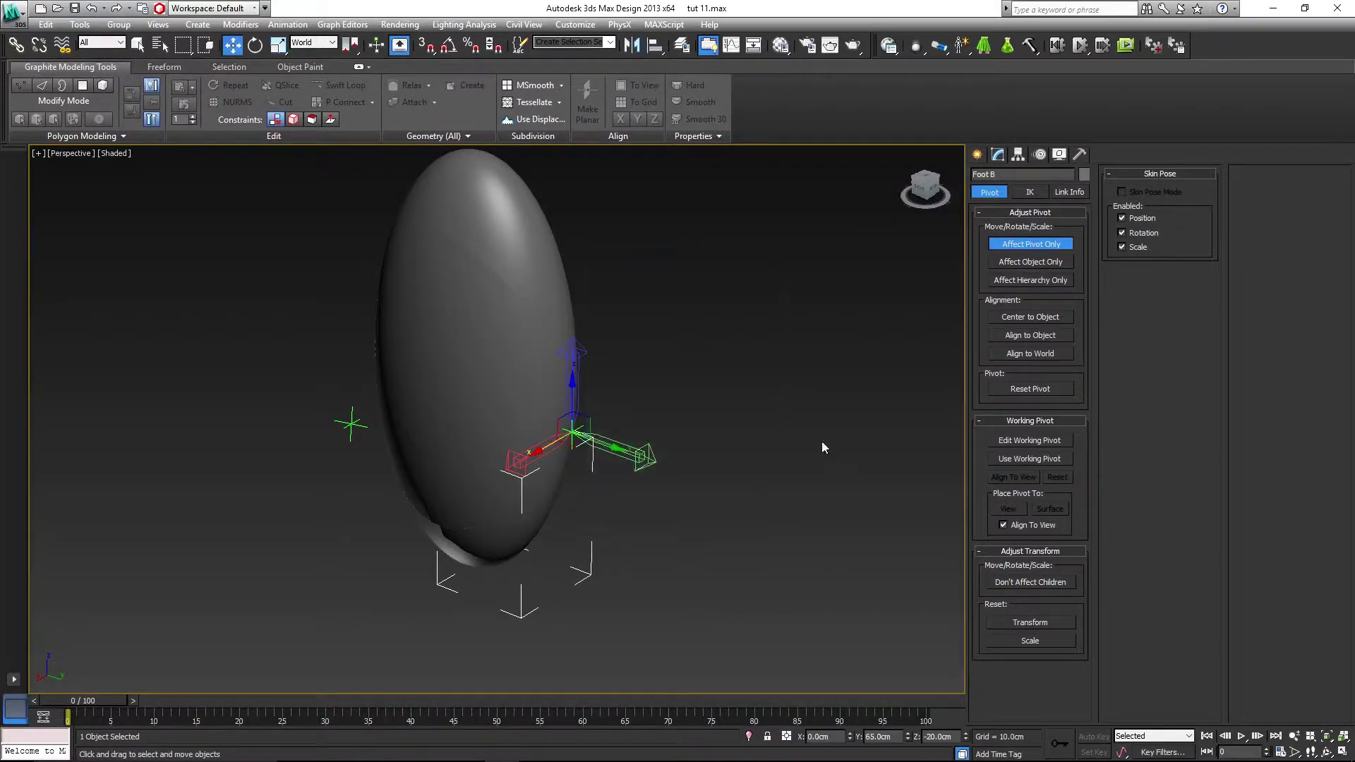
click(1053, 248)
- Select Foot R for rotation and switch the reference coordinate system from World to Local
alt+middle_drag(908, 336, 671, 513)
key(q)
click(583, 464)
key(e)
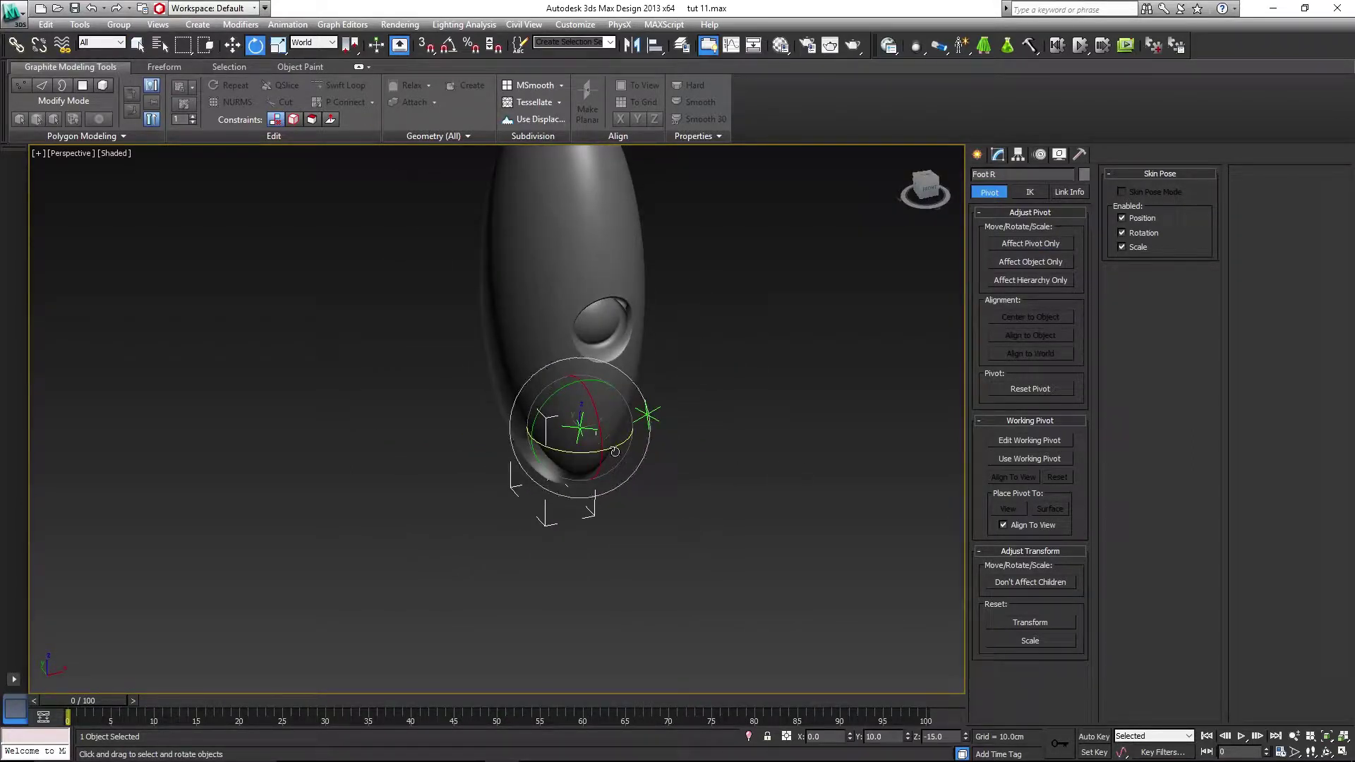
alt+middle_drag(634, 460, 607, 417)
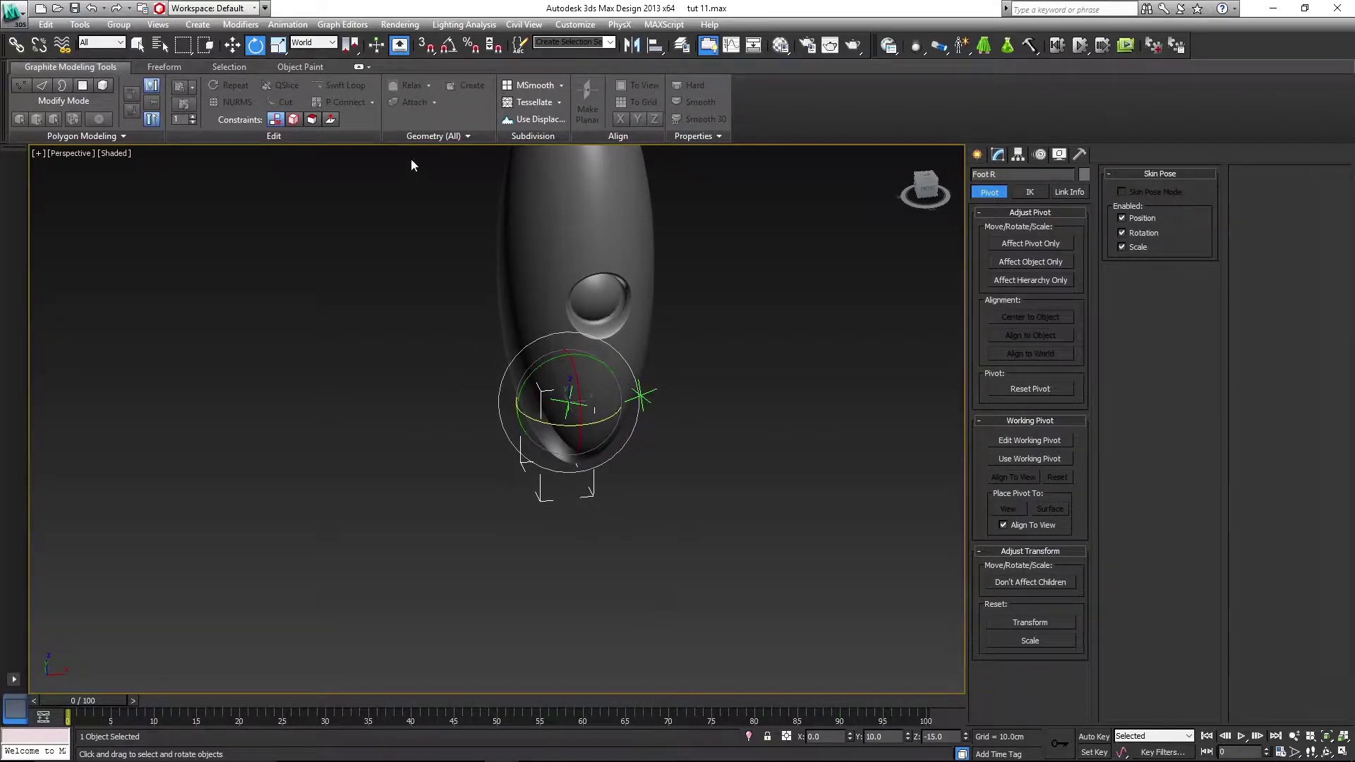
click(322, 44)
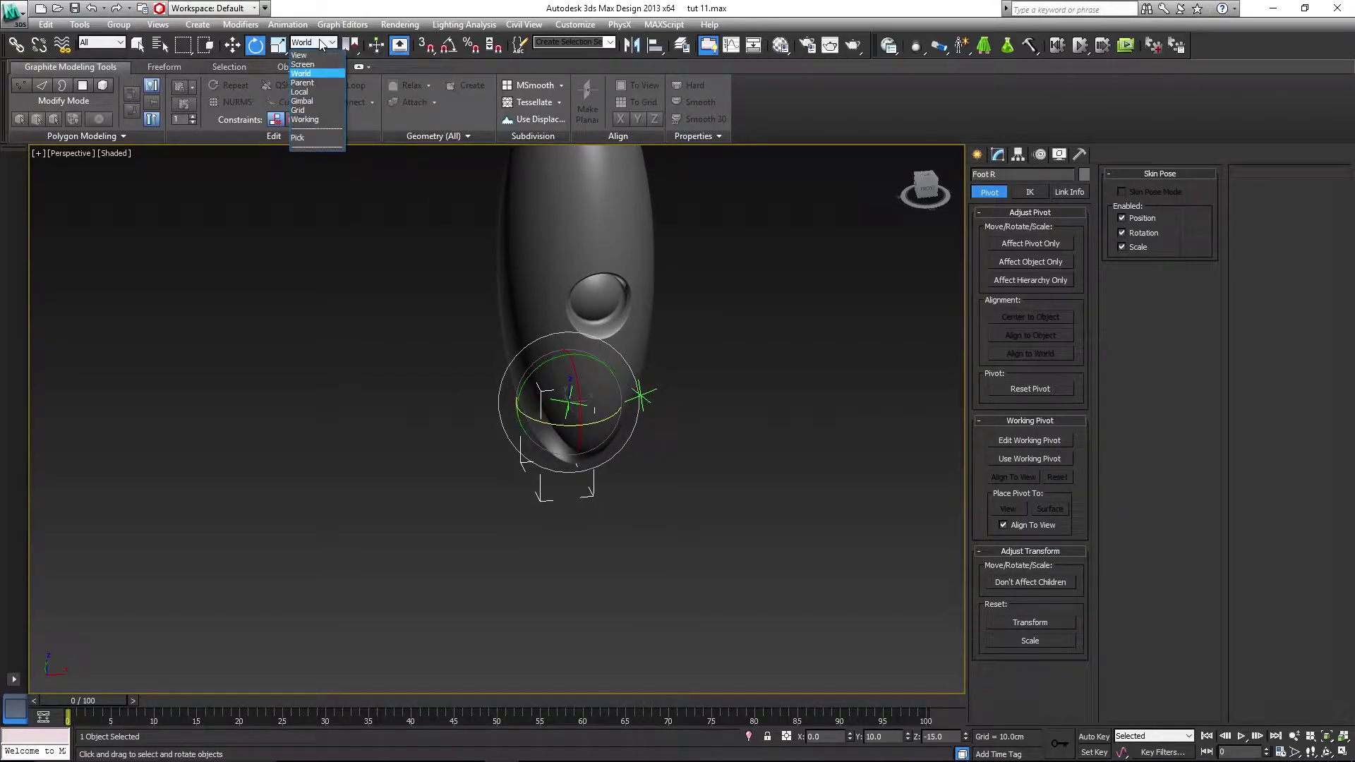
click(311, 91)
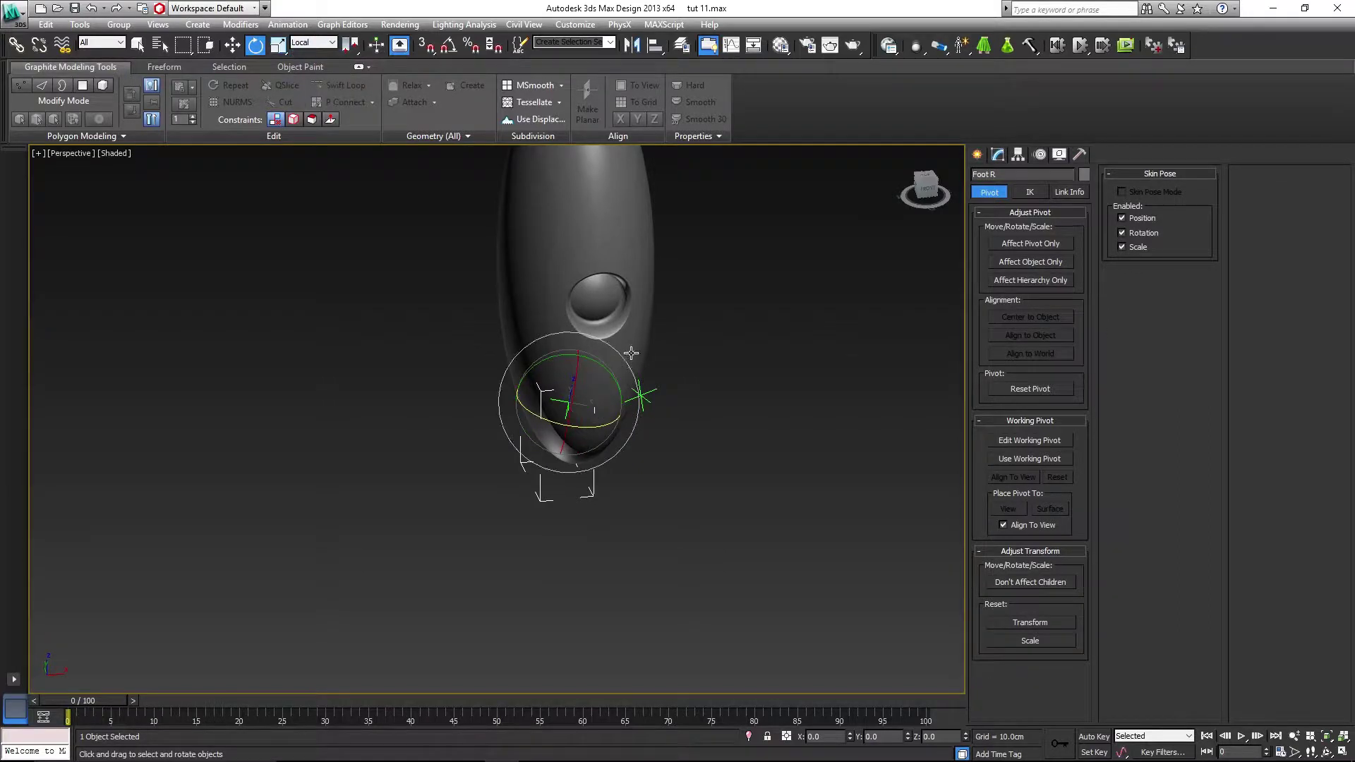
- Test the front foot pivots by rotating Foot R outward about its local axis, and undo the test rotations
alt+middle_drag(632, 353, 515, 401)
drag(514, 401, 503, 416)
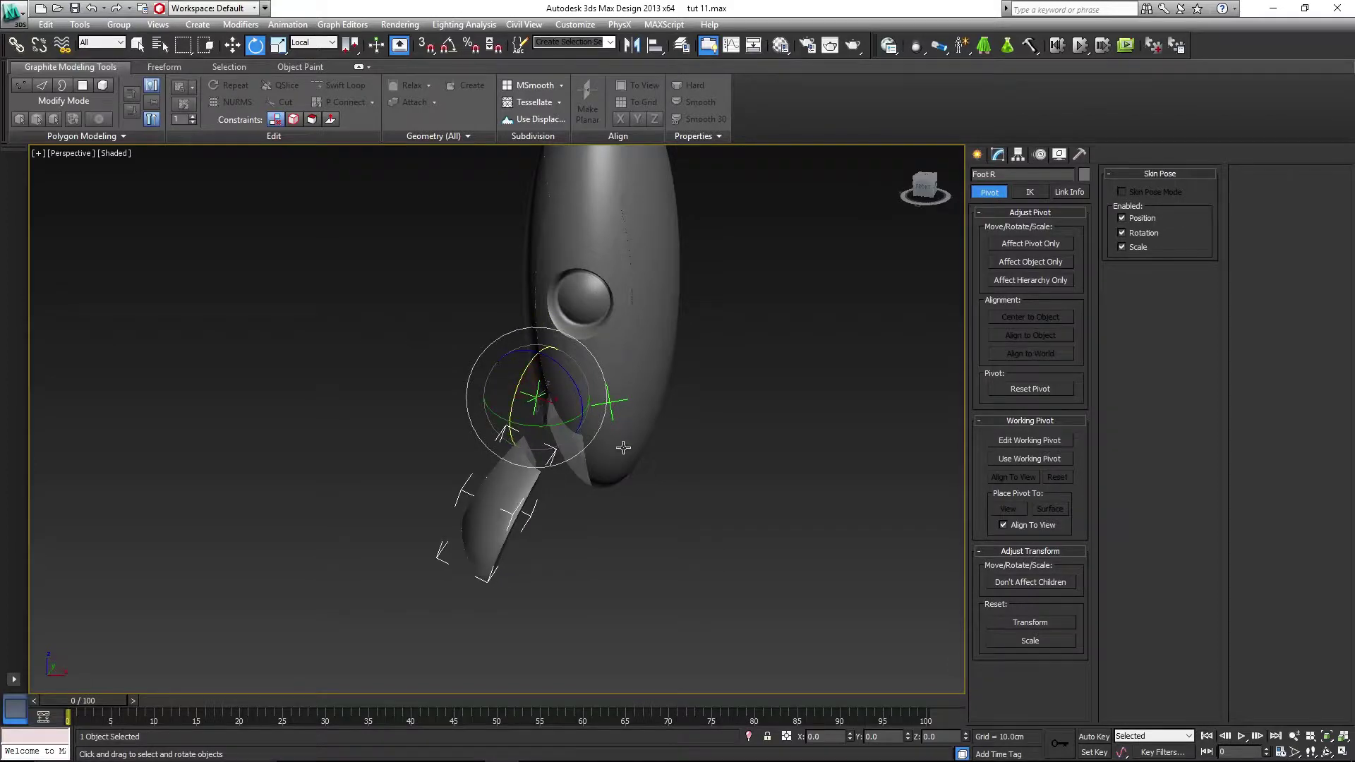
click(632, 408)
drag(609, 391, 575, 323)
key(ctrl+z)
key(ctrl+z)
key(ctrl+z)
- Select both front feet for rotation and set the transform center to Use Pivot Point Center
mouse_move(682, 429)
alt+middle_down()
mouse_move(735, 414)
mouse_move(664, 446)
alt+middle_up()
key(q)
ctrl+click(616, 458)
key(e)
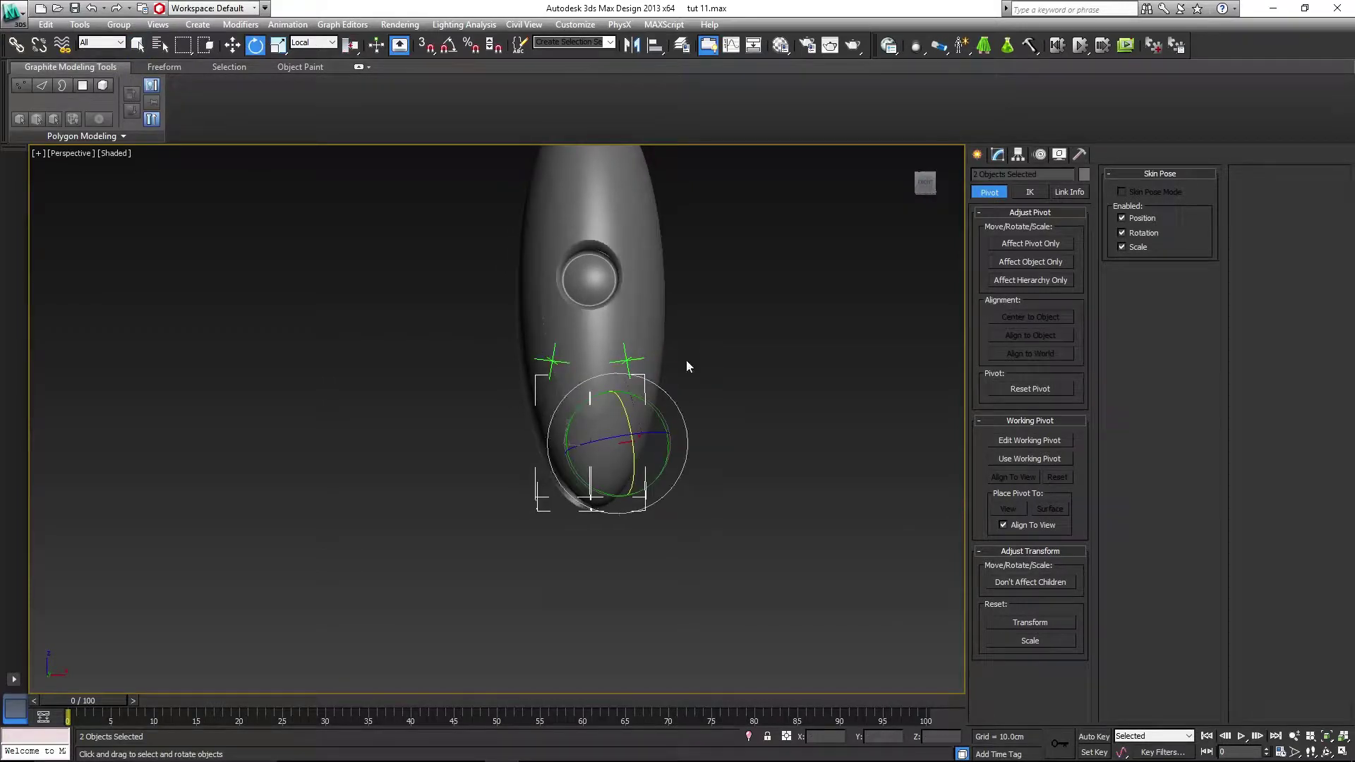
alt+middle_drag(689, 358, 675, 326)
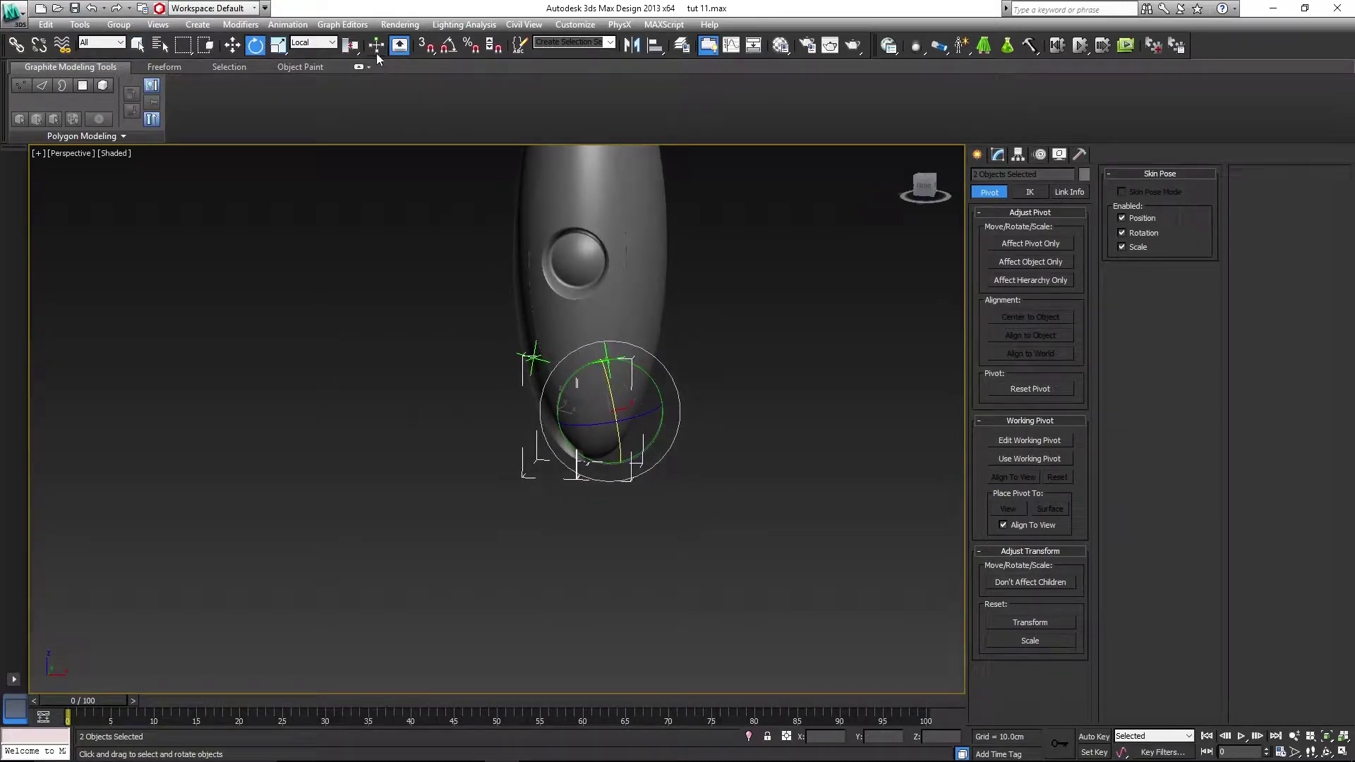
click(351, 45)
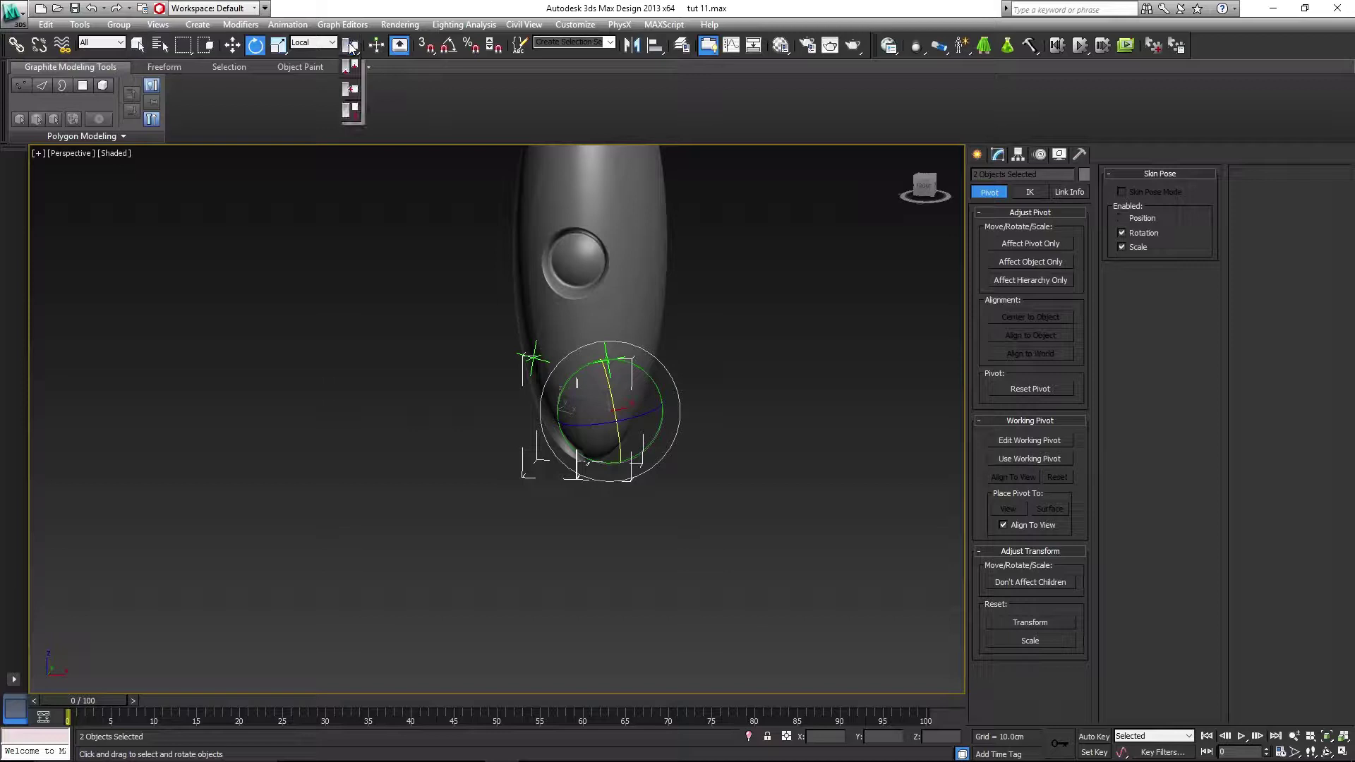
drag(351, 45, 350, 67)
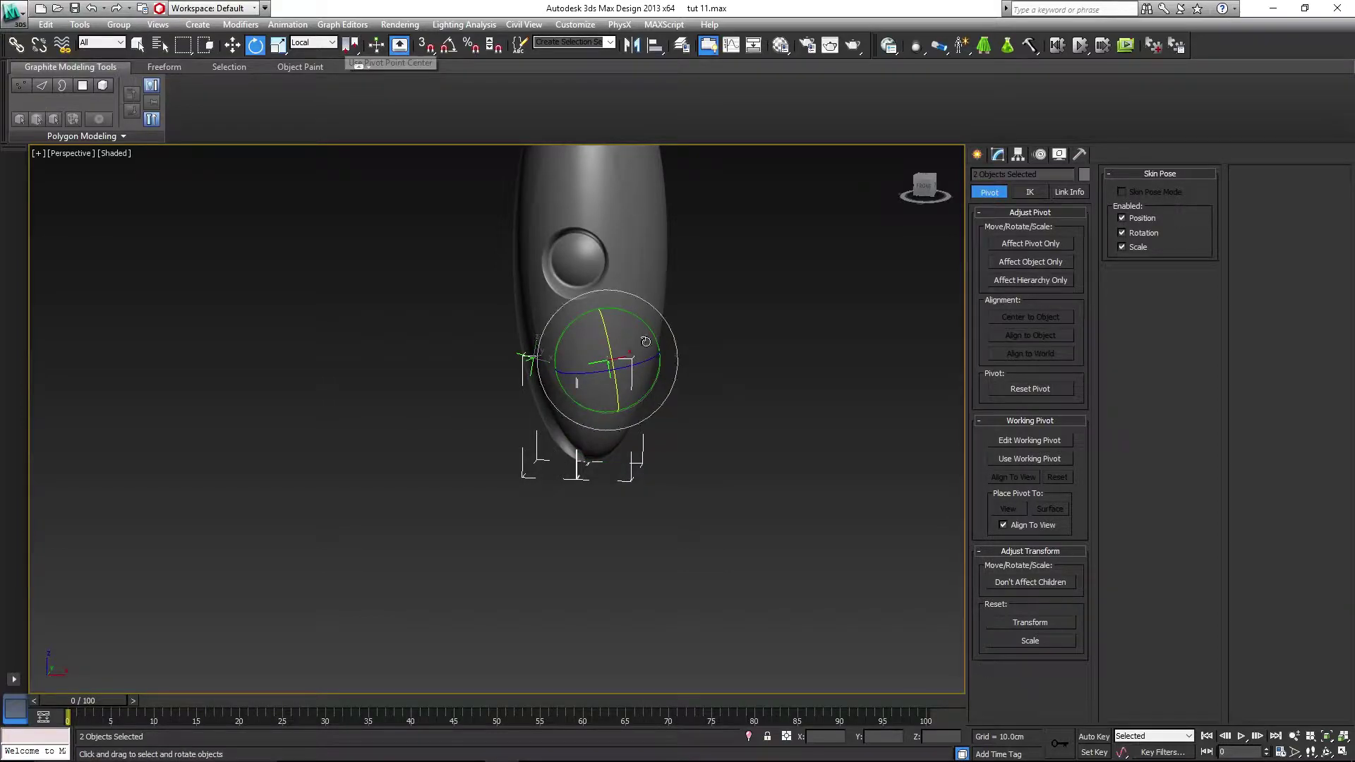
- Test-rotate both front feet about their own pivots, undo the rotation, and turn on Angle Snap
drag(612, 353, 607, 326)
key(ctrl+z)
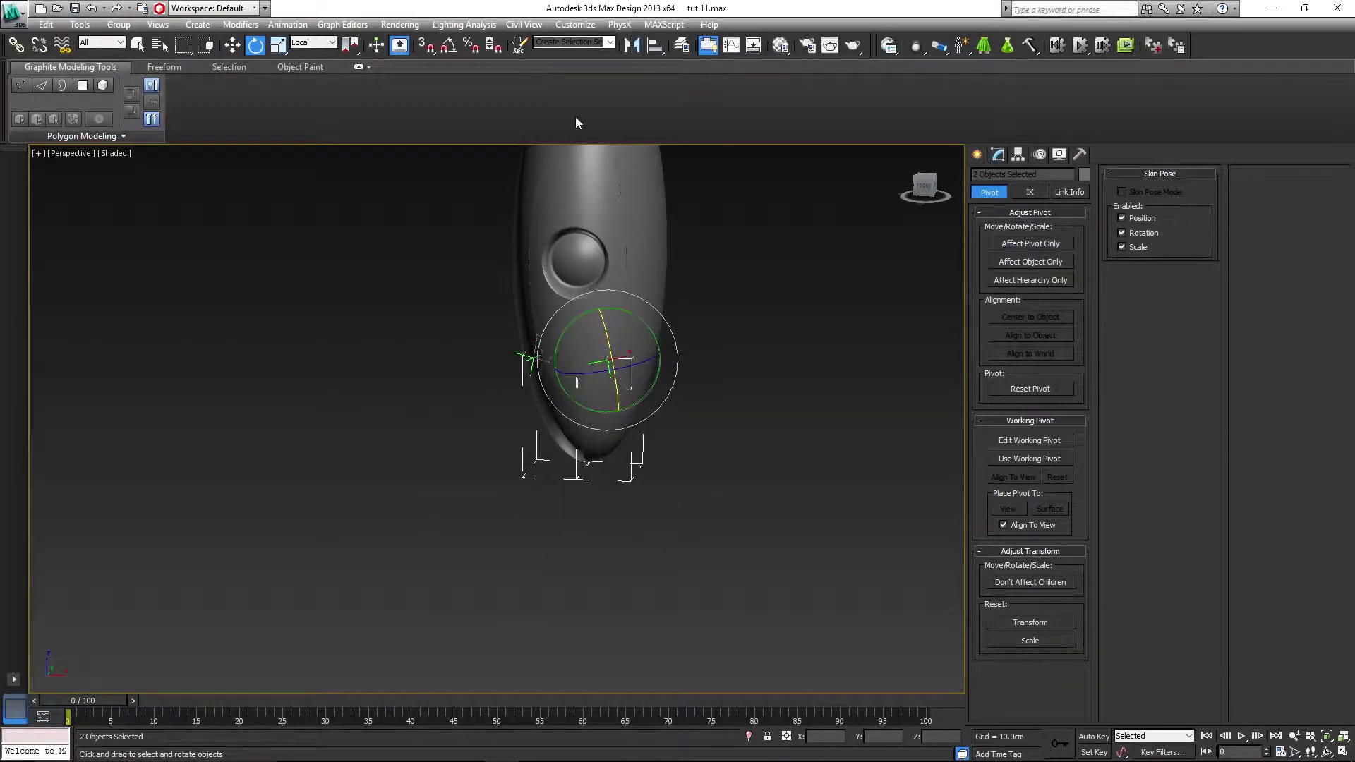
click(448, 45)
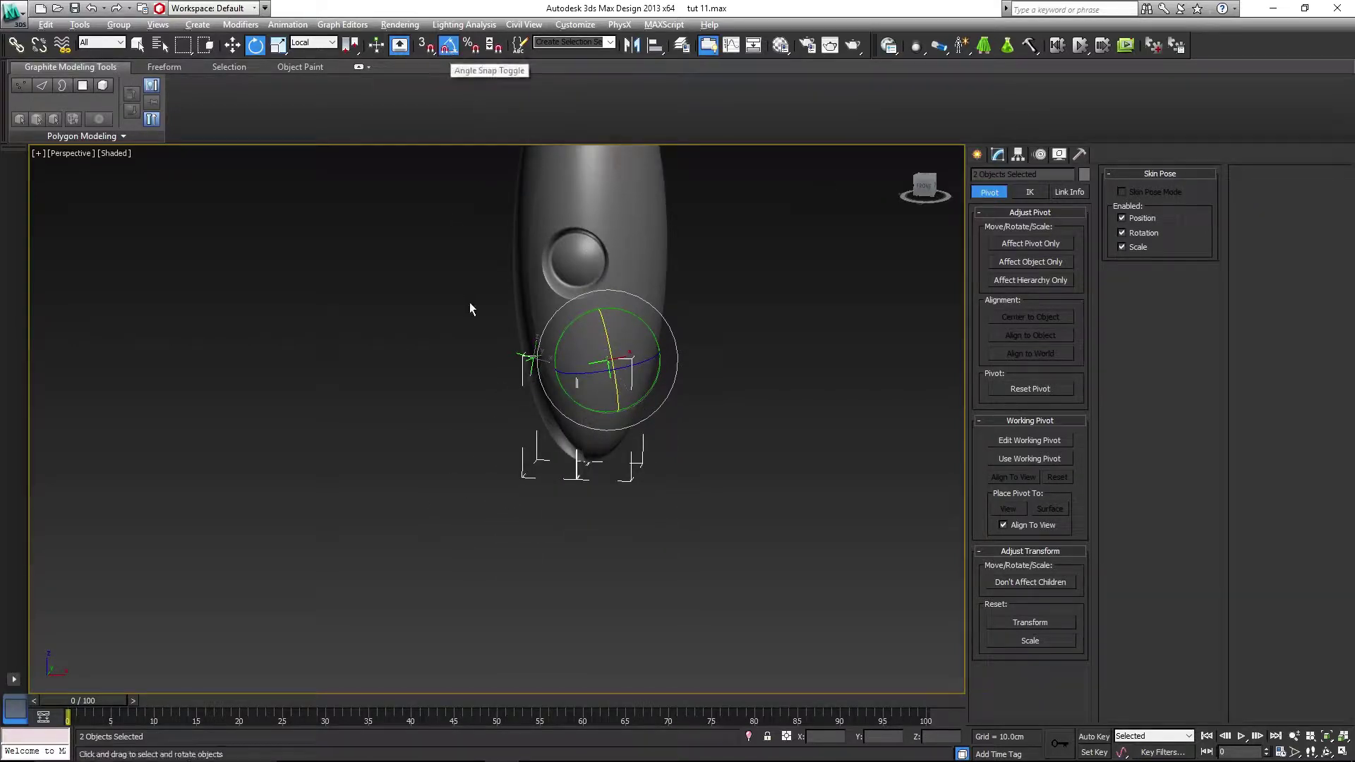
- Try swinging both front feet outward together about their local X axis with angle snapping
alt+middle_drag(469, 302, 616, 347)
drag(659, 351, 659, 284)
scroll(765, 333, down, 3)
click(762, 336)
alt+middle_drag(688, 378, 539, 415)
- Try rotating Foot B about its local X axis, undo the test rotations of all the feet, and clear the selection
click(540, 413)
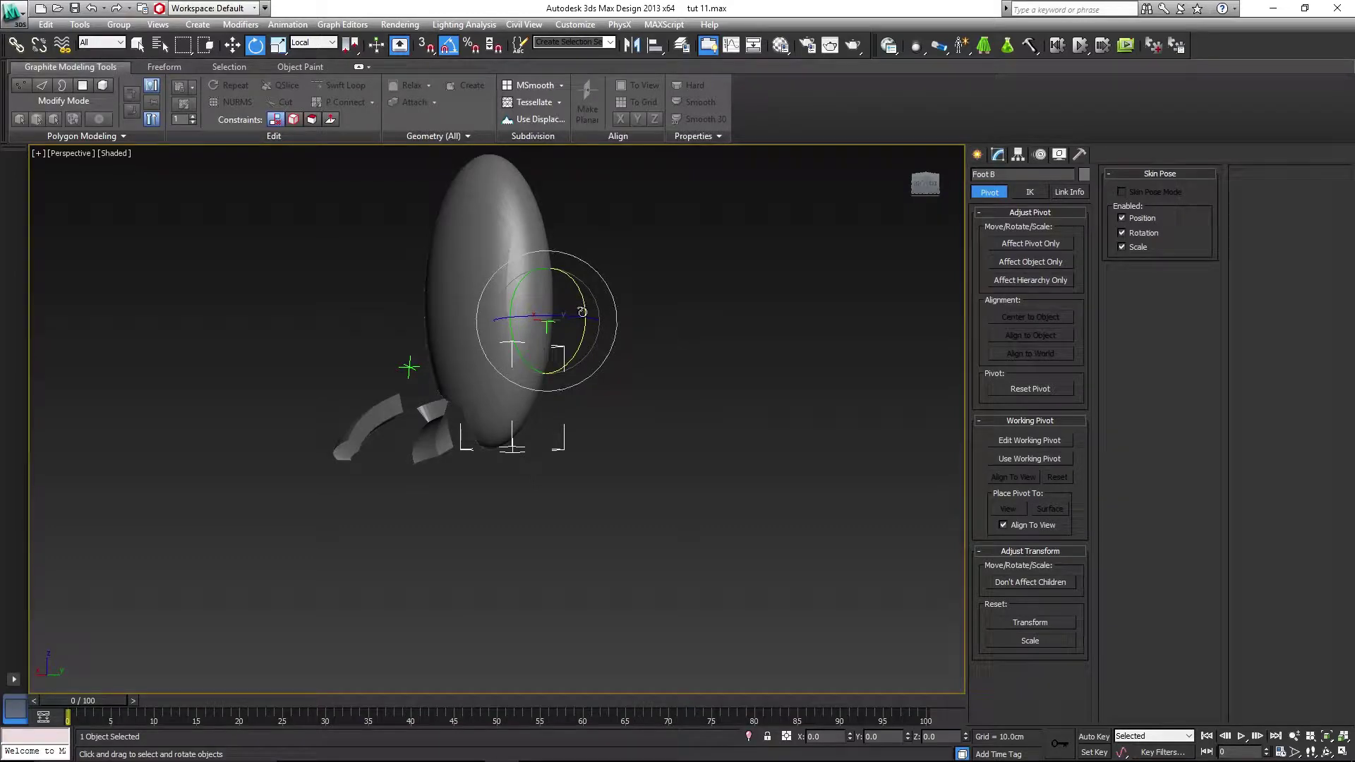
drag(582, 311, 593, 372)
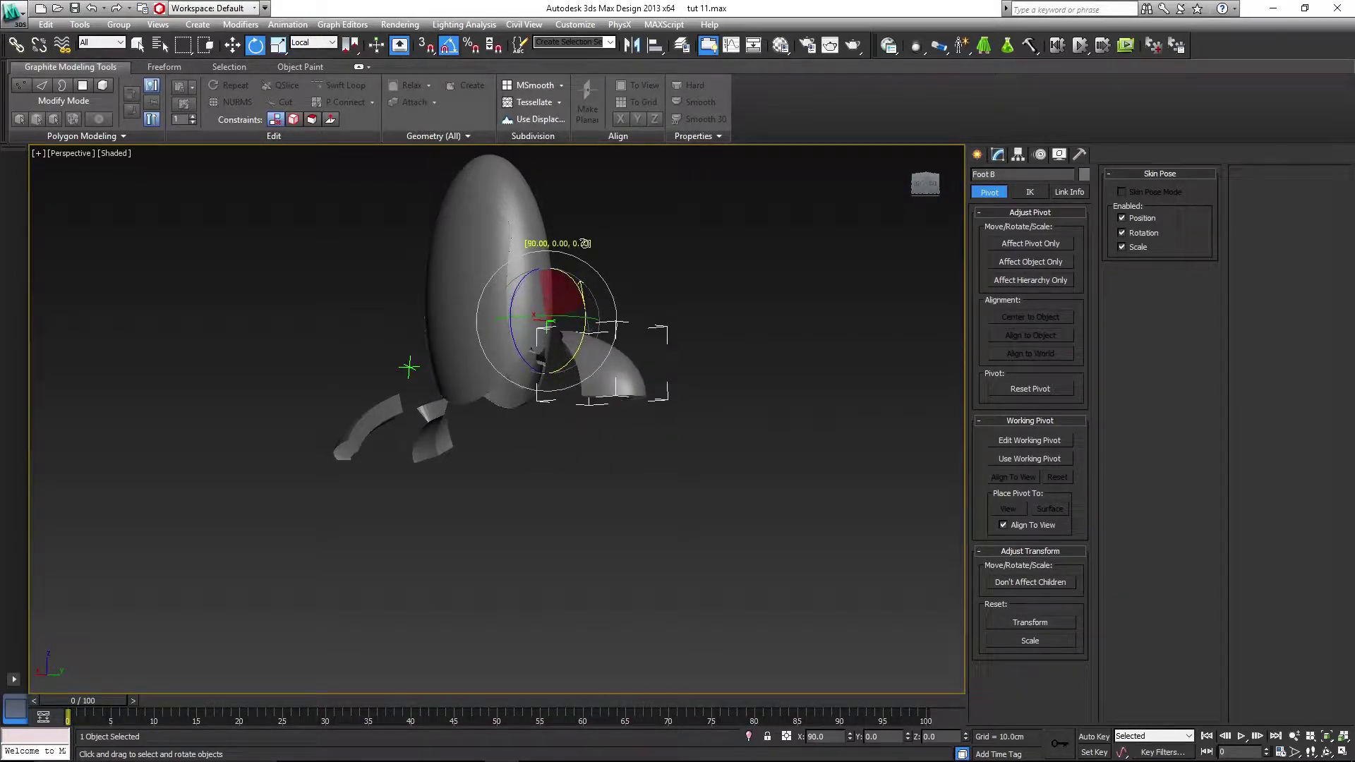
click(841, 367)
alt+middle_drag(841, 367, 616, 413)
click(618, 415)
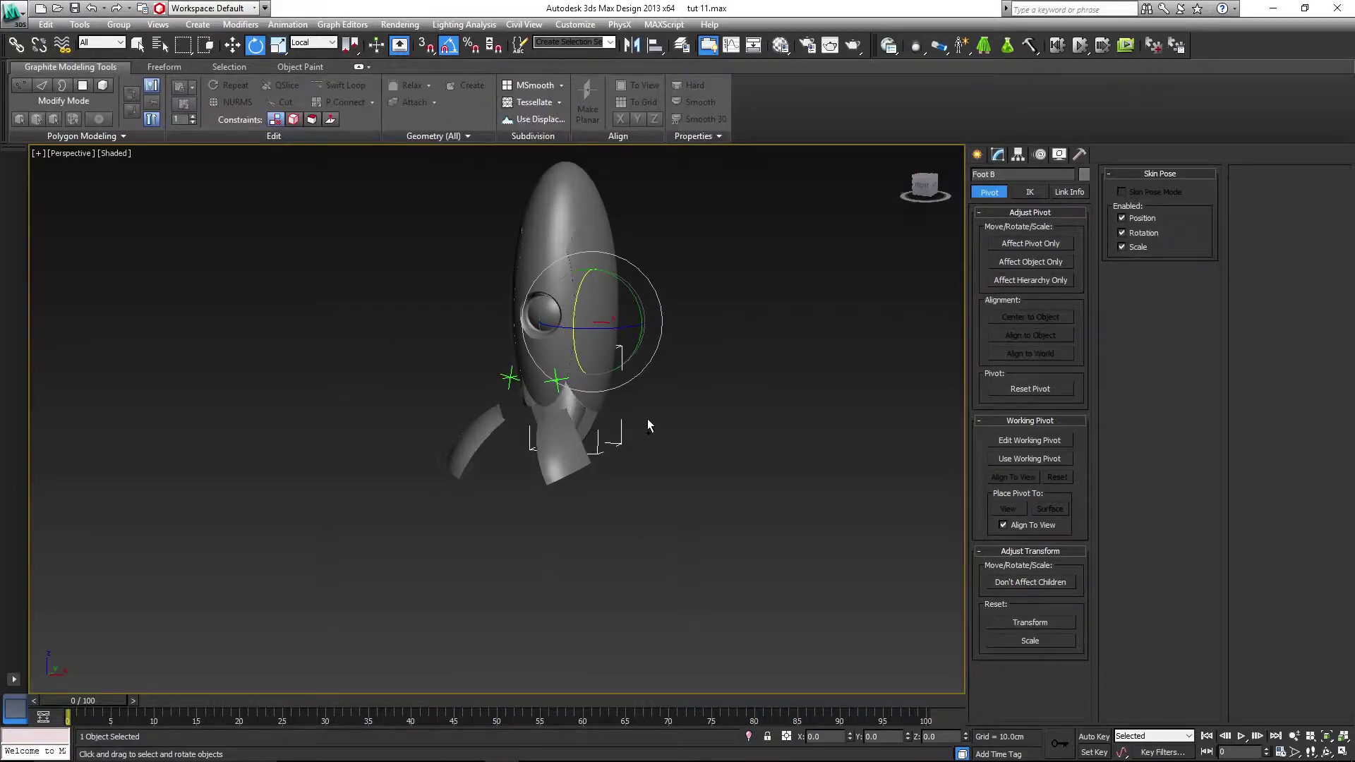
key(ctrl+z)
key(ctrl+z)
key(ctrl+z)
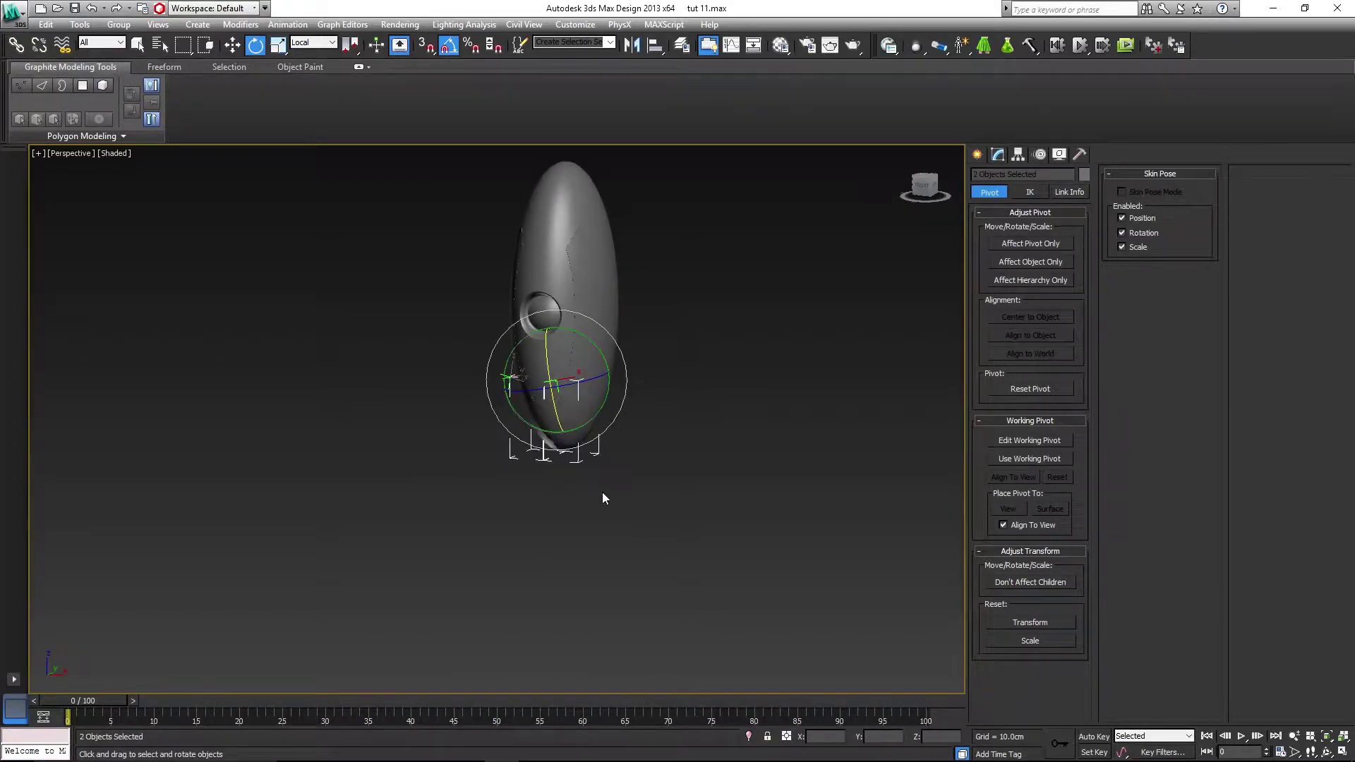
click(603, 493)
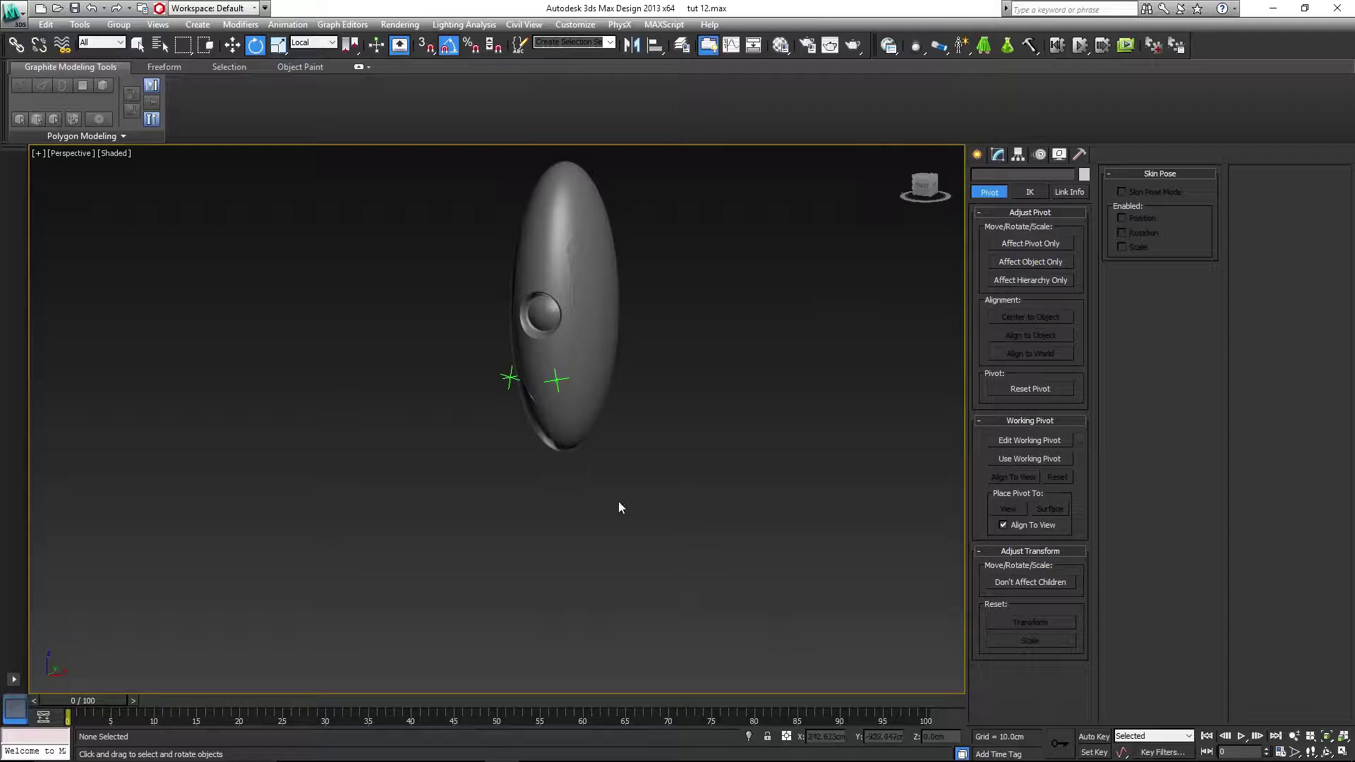
- Draw a Rectangle spline about 245 cm long and 144 cm wide on the ground plane beside the model
alt+middle_drag(621, 508, 765, 422)
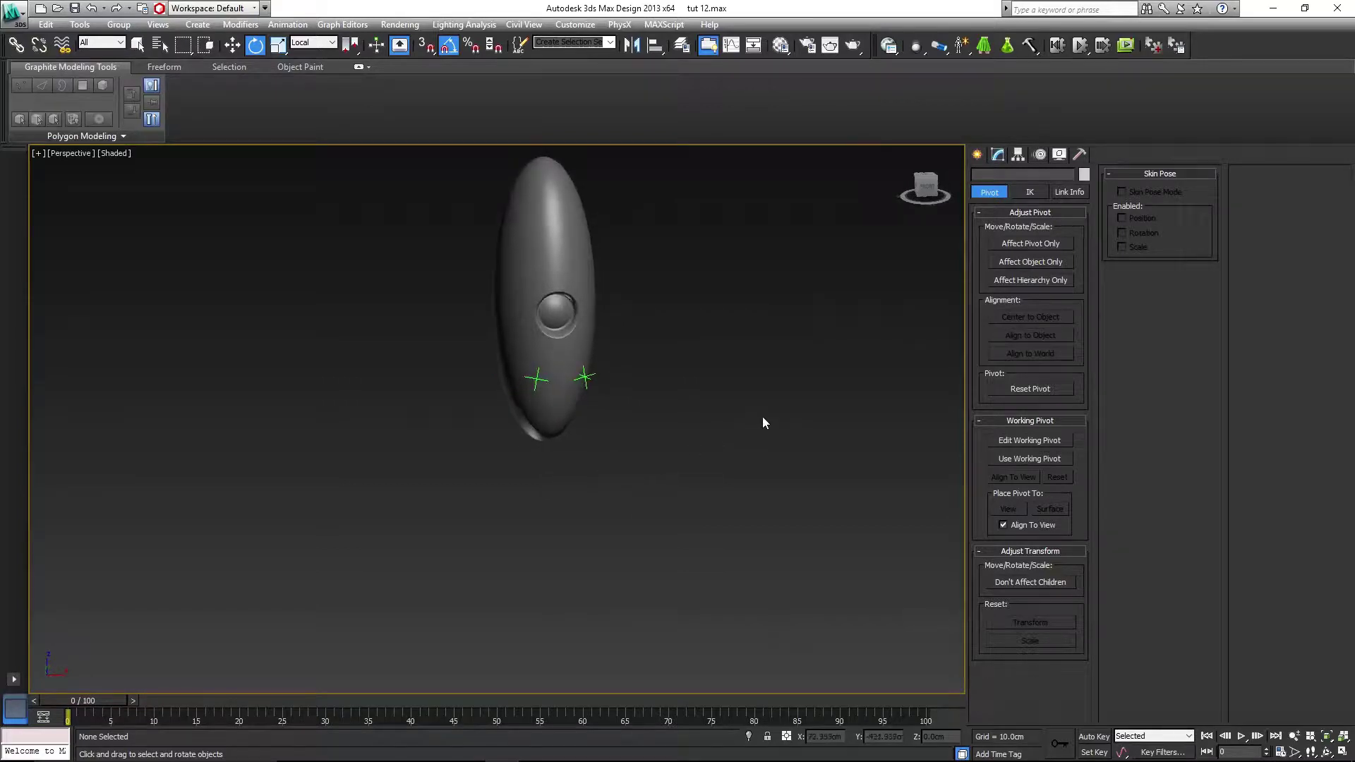
click(977, 156)
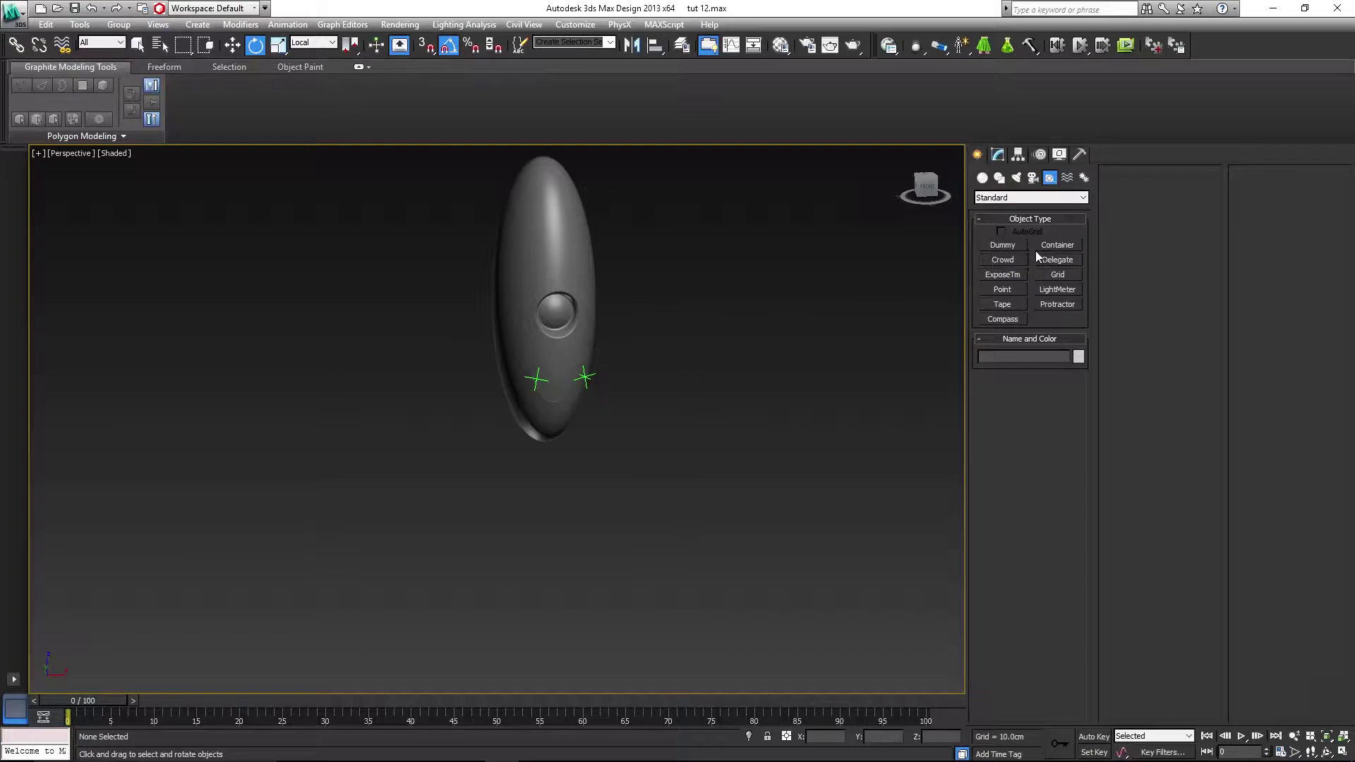
click(999, 180)
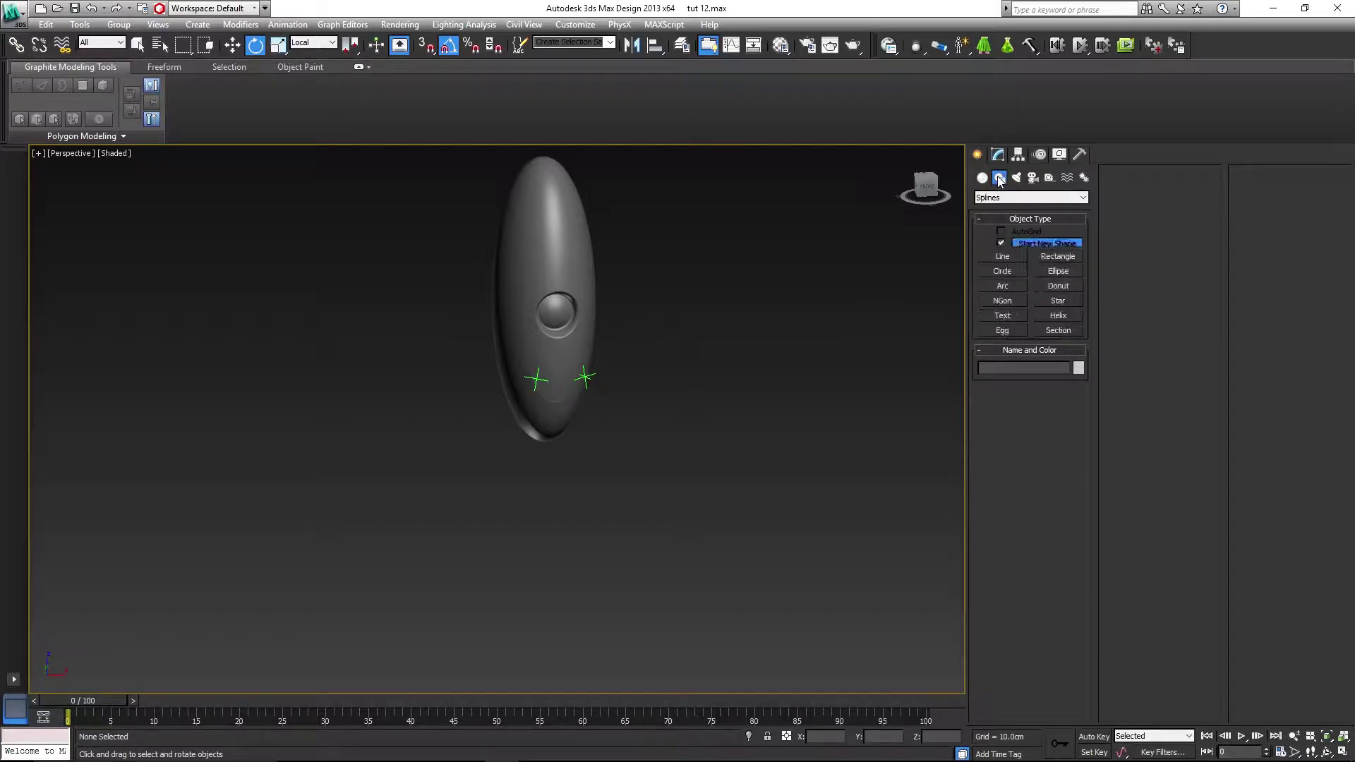
click(1059, 258)
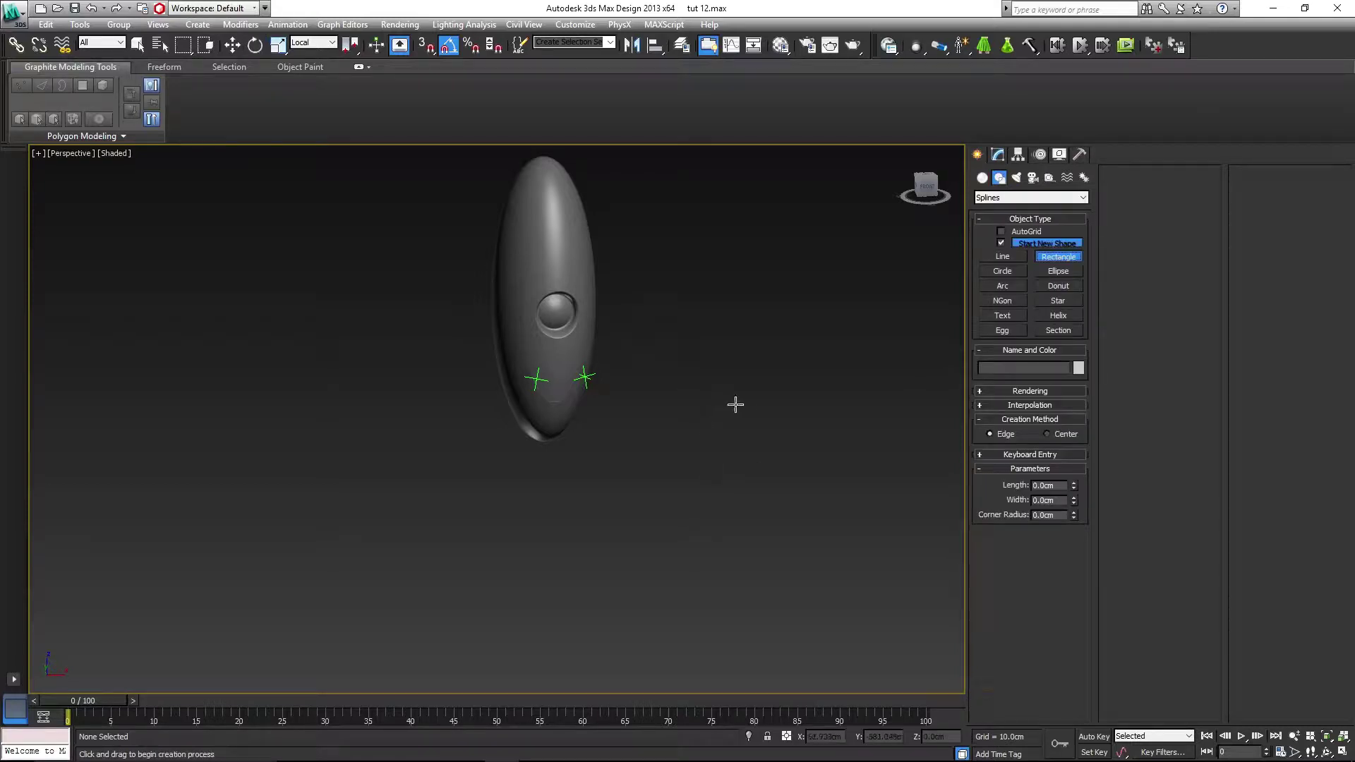
drag(825, 397, 716, 495)
scroll(802, 424, down, 4)
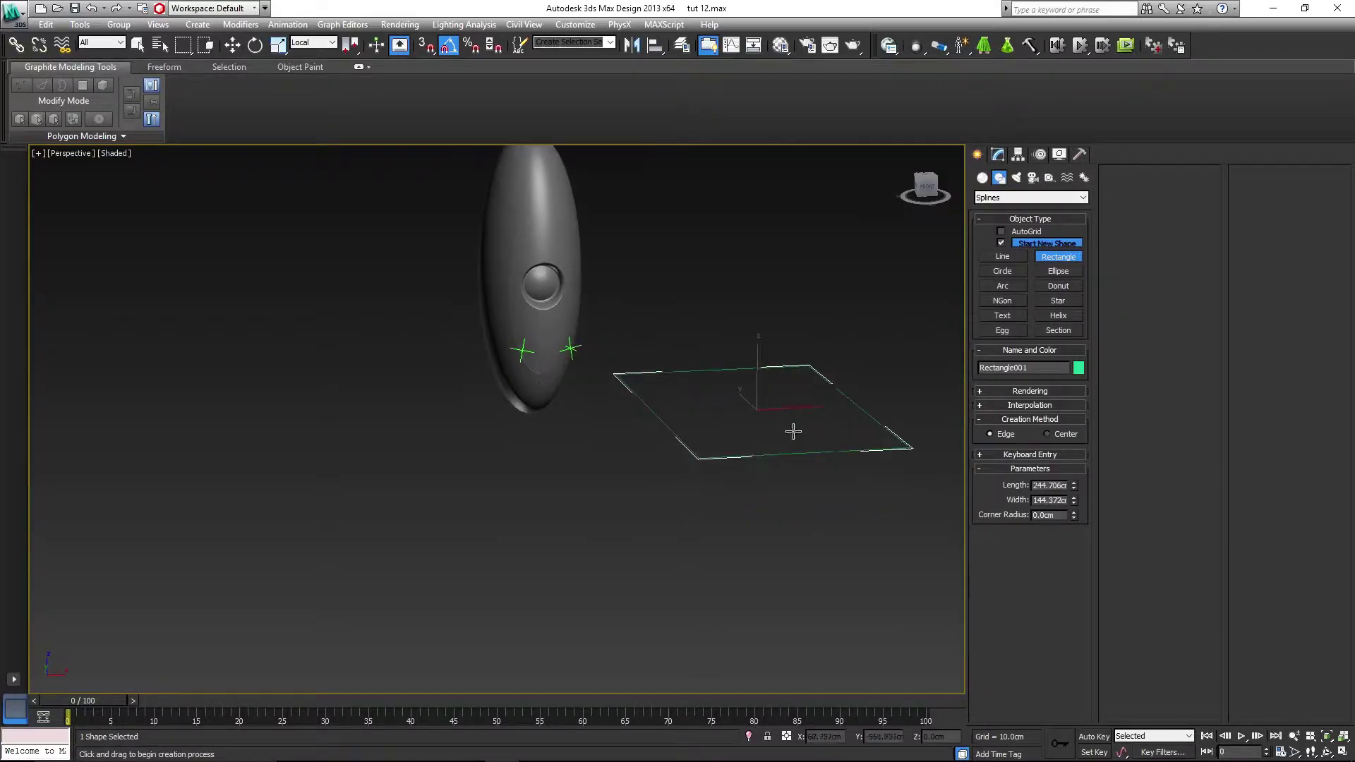
right_click(744, 426)
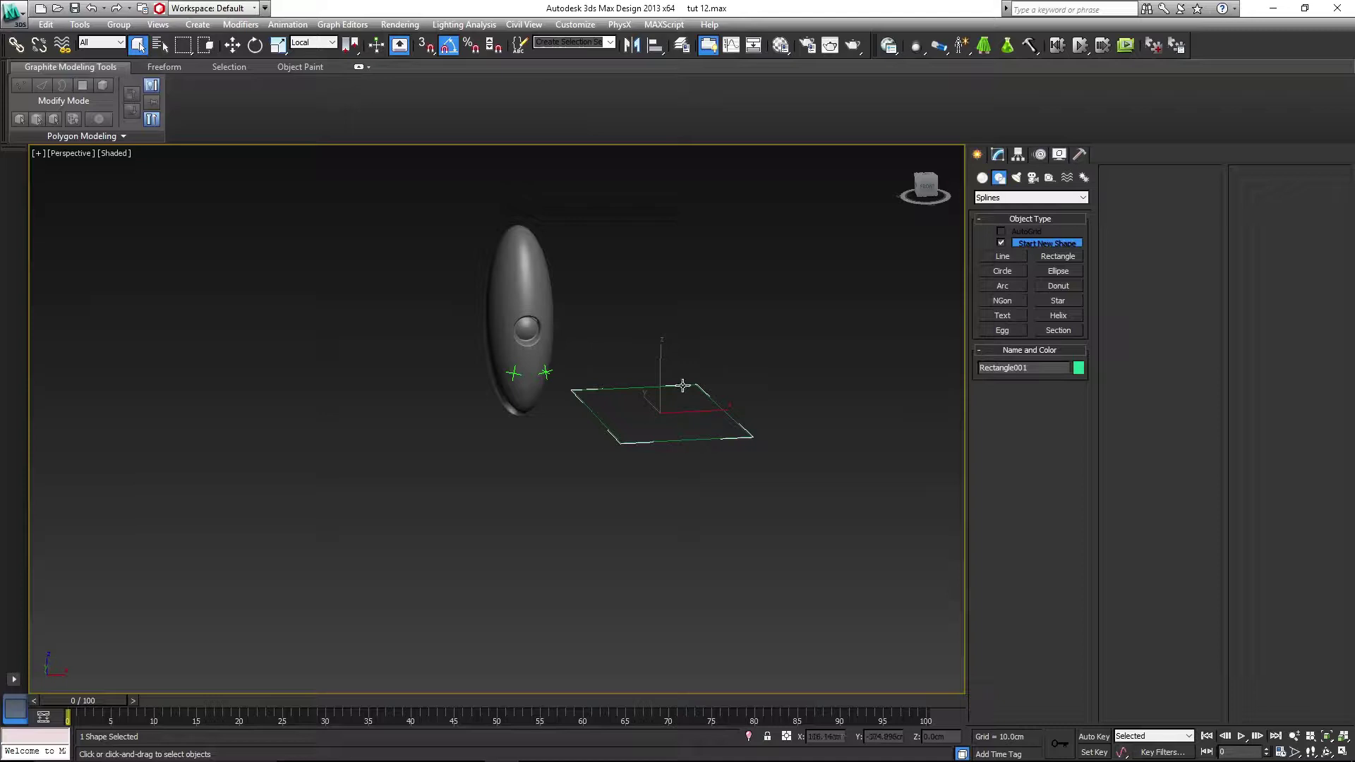
- Set the rectangle's length and width to 500 cm each
click(999, 155)
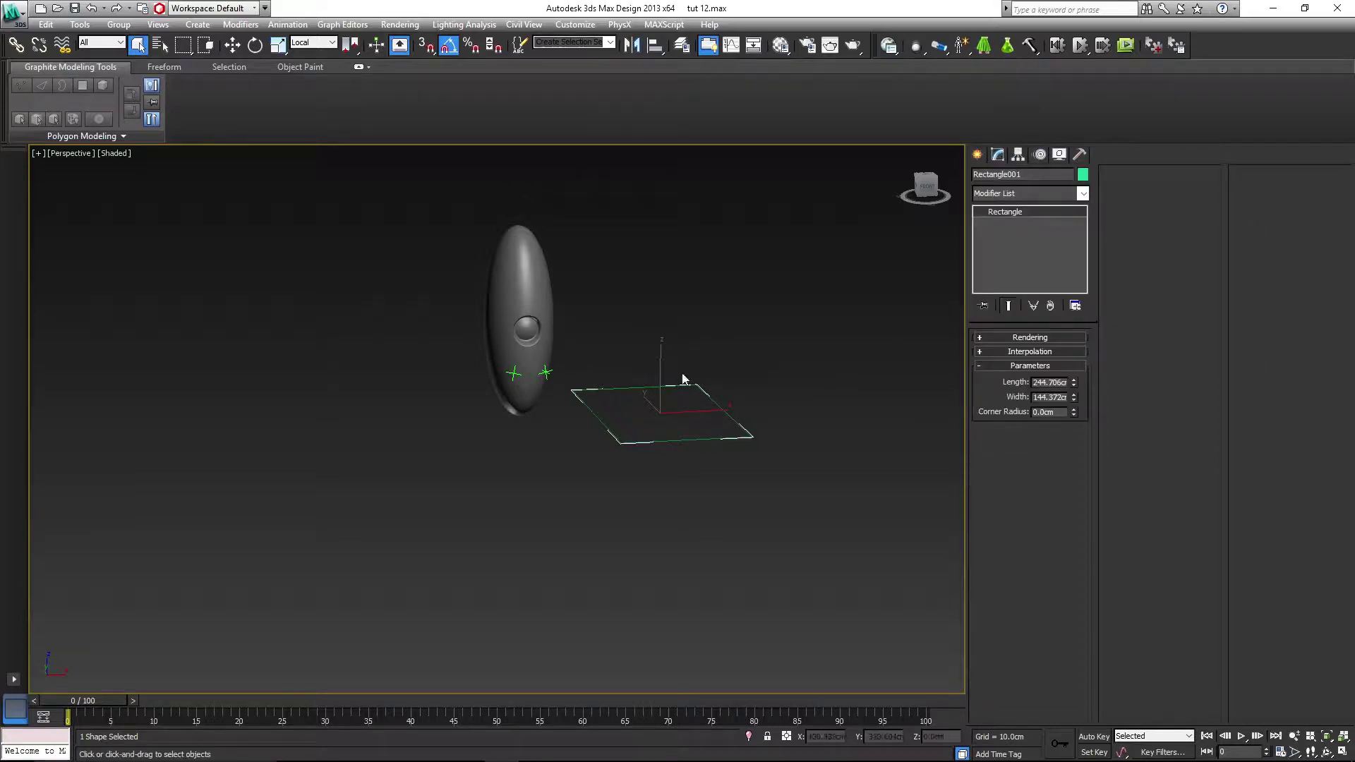
scroll(683, 382, up, 3)
middle_drag(849, 404, 685, 423)
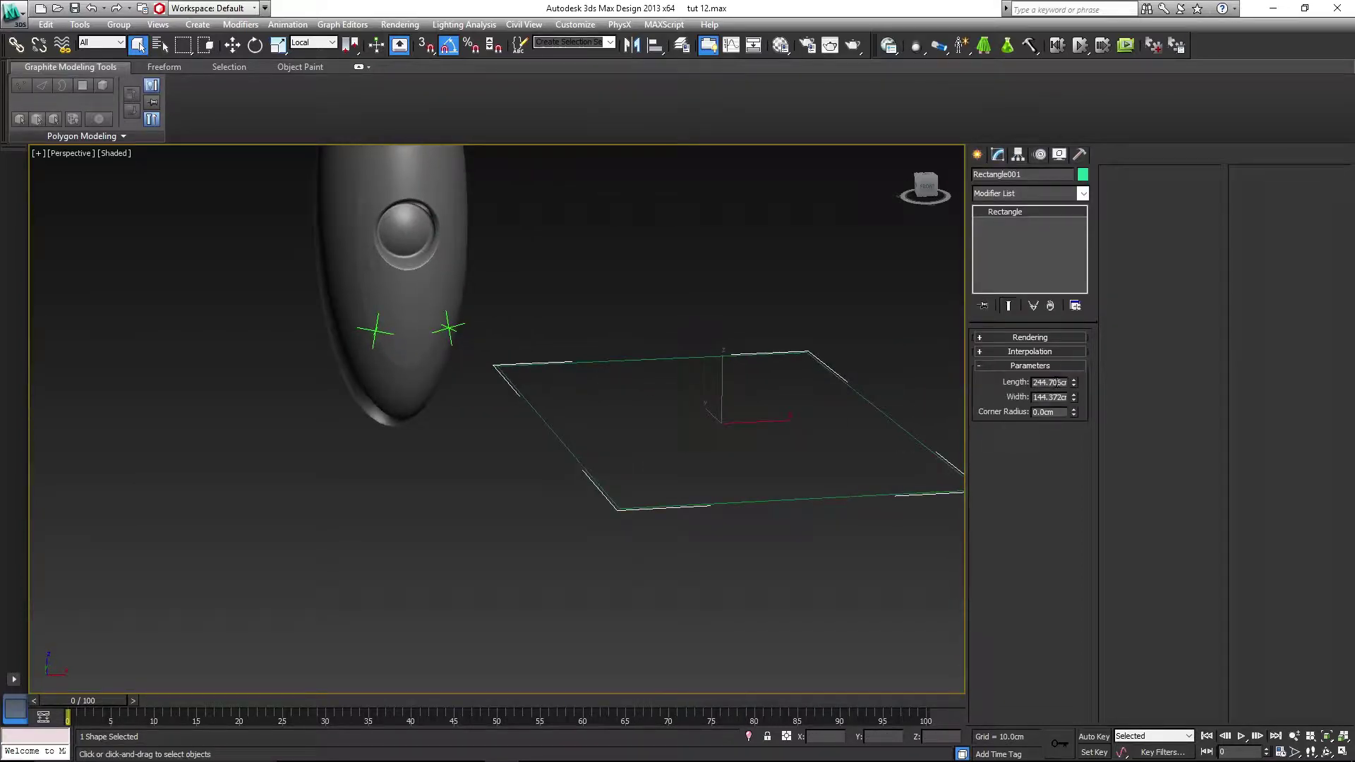
double_click(1050, 382)
text(500)
key(Tab)
text(500)
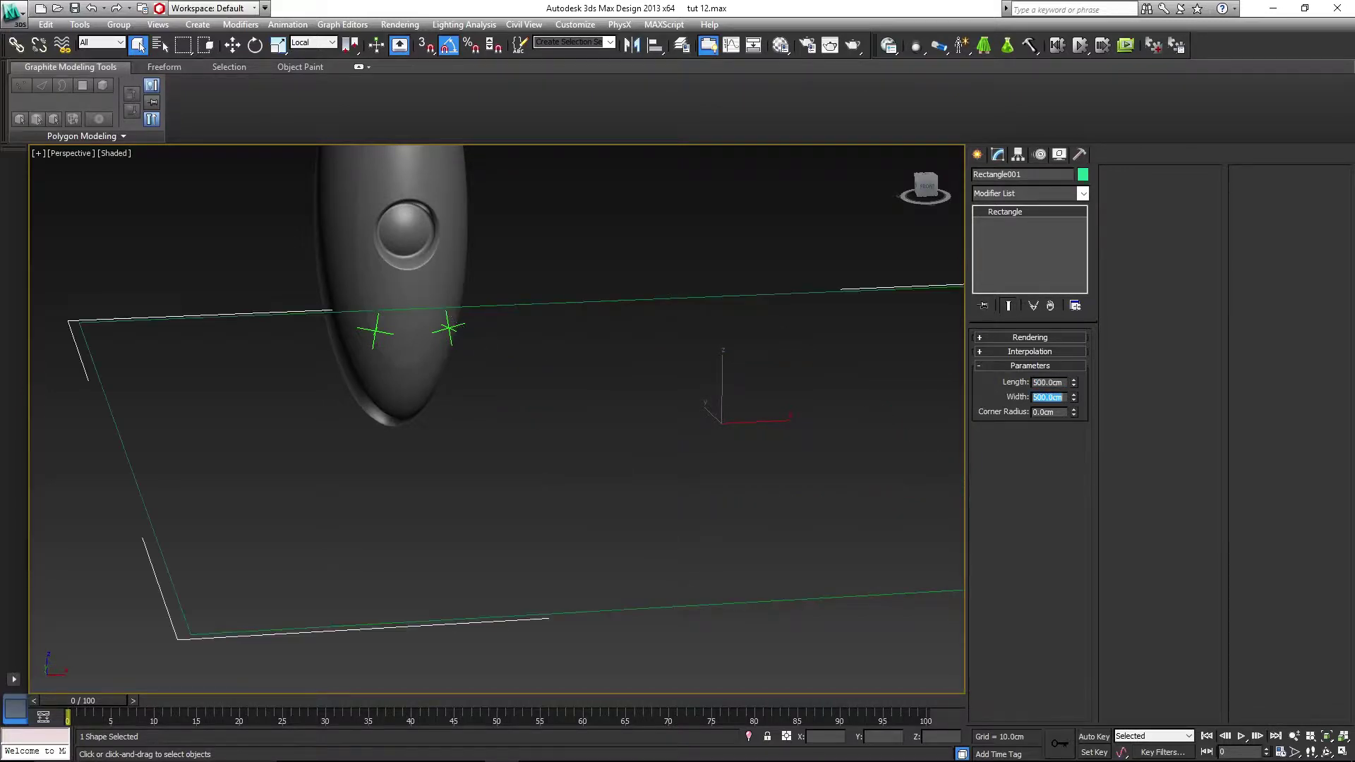
- Move the rectangle to the world origin by setting its X, Y and Z position to 0
scroll(618, 432, down, 5)
alt+middle_drag(617, 433, 720, 421)
key(w)
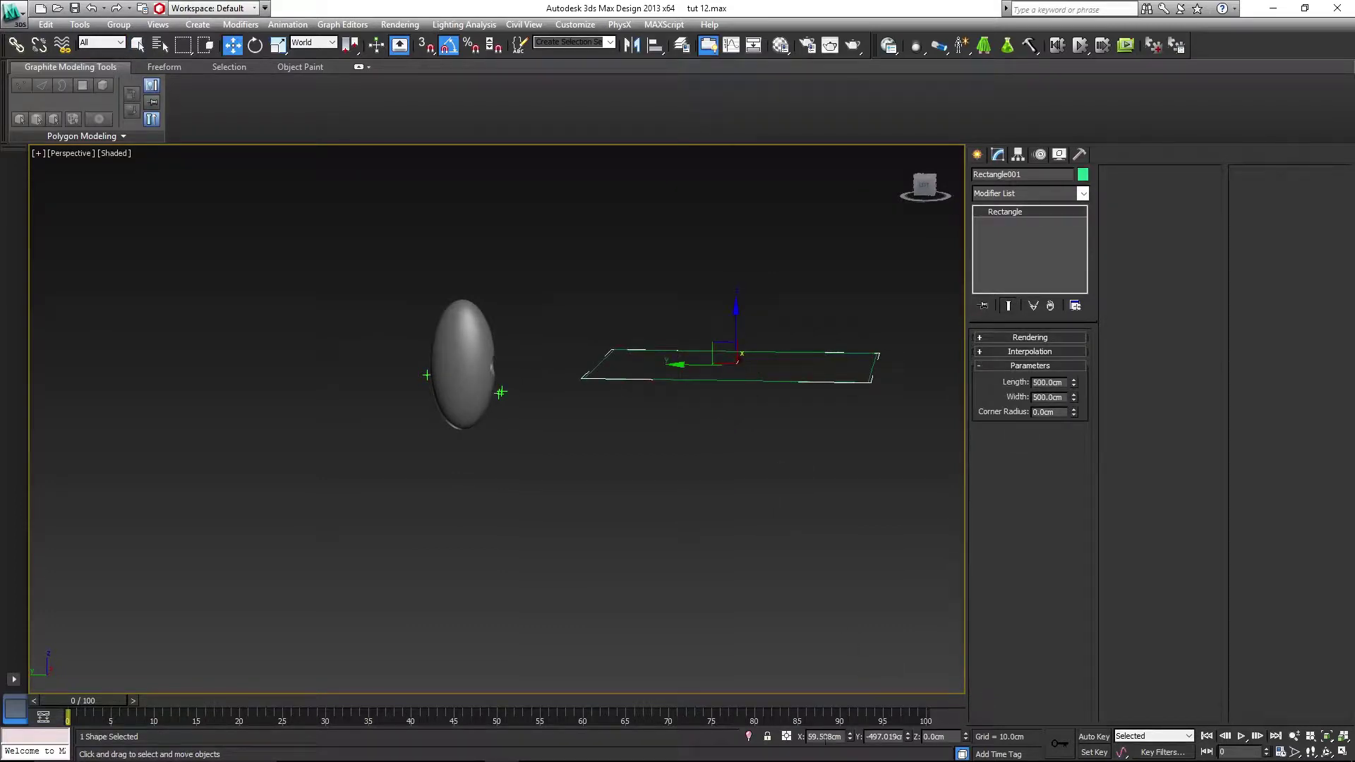
double_click(823, 736)
text(0)
key(Tab)
text(0)
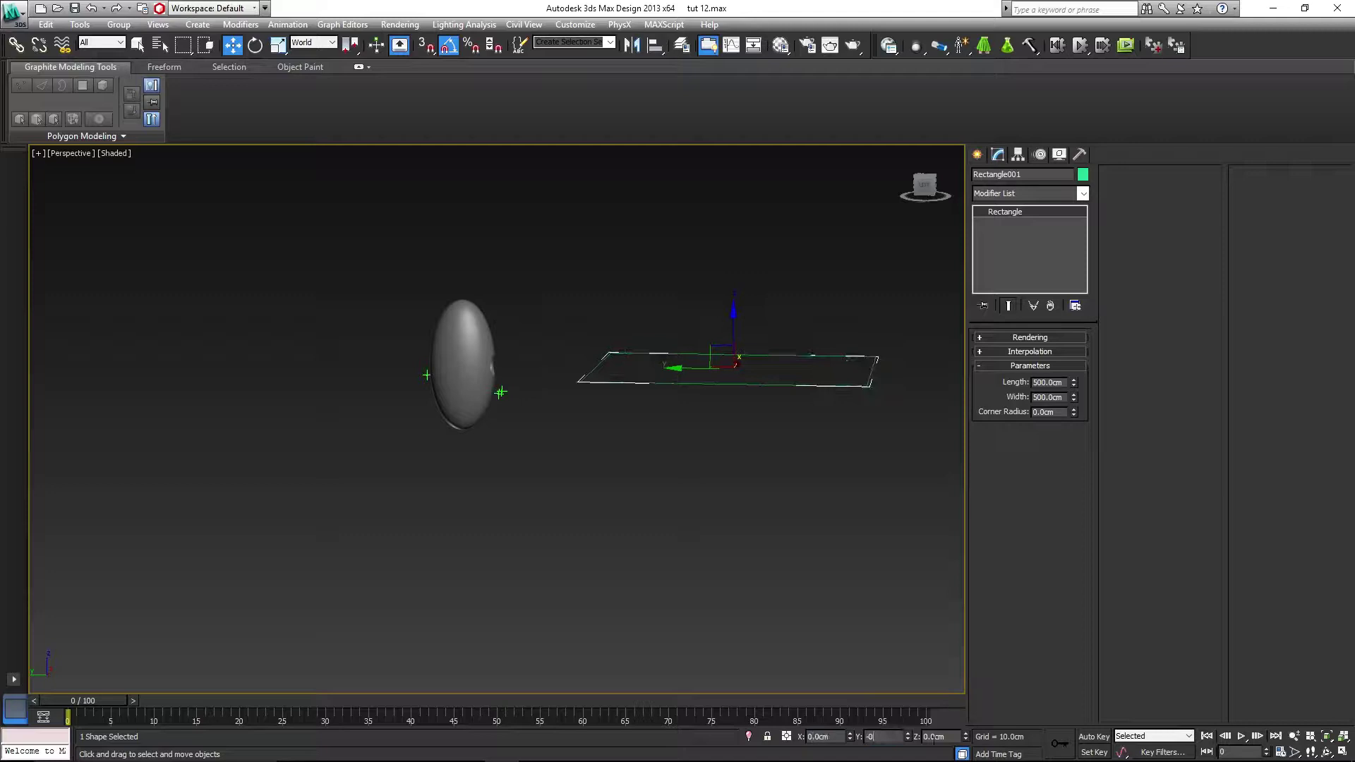
key(Tab)
text(0)
key(Return)
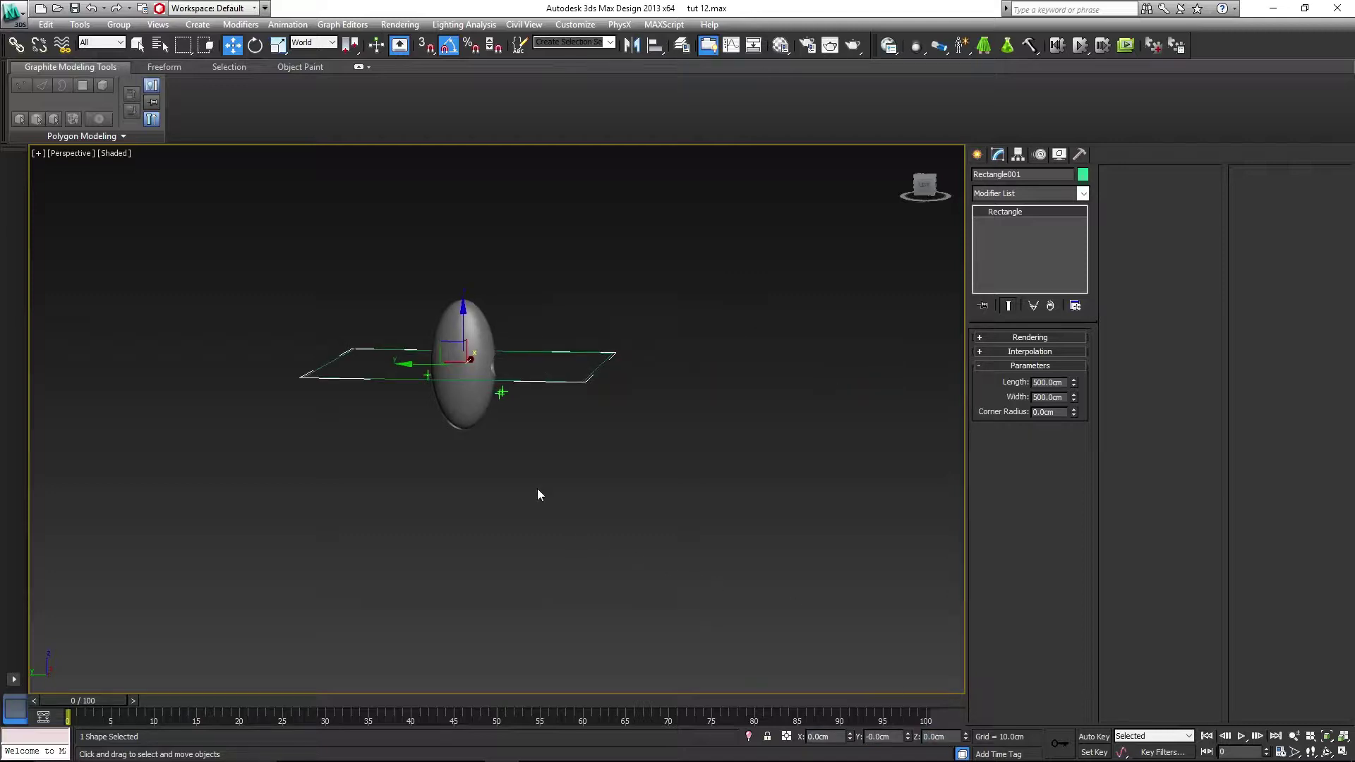
- Lower the rectangle beneath the model by setting its Z position to -250 cm
drag(461, 316, 463, 433)
middle_drag(544, 508, 709, 462)
double_click(935, 737)
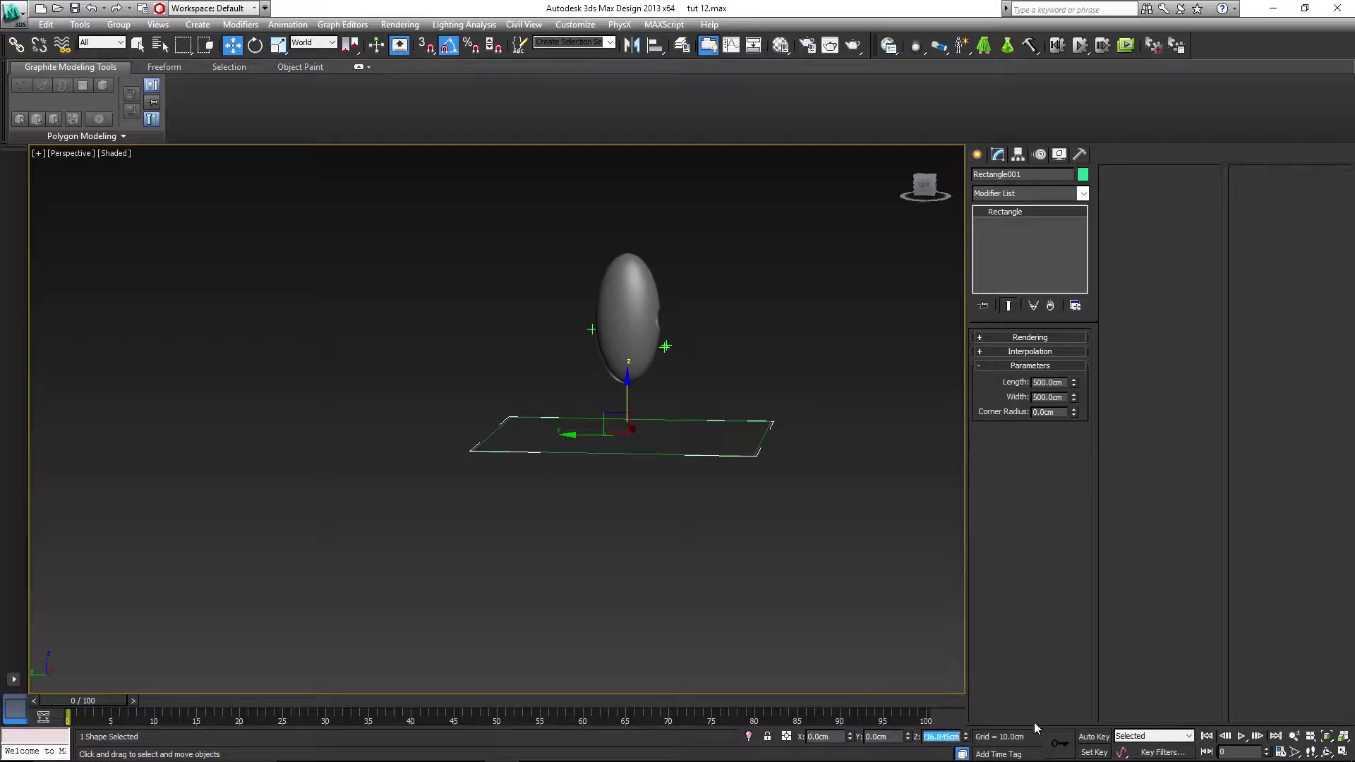
text(0)
key(Return)
text(-250)
key(Return)
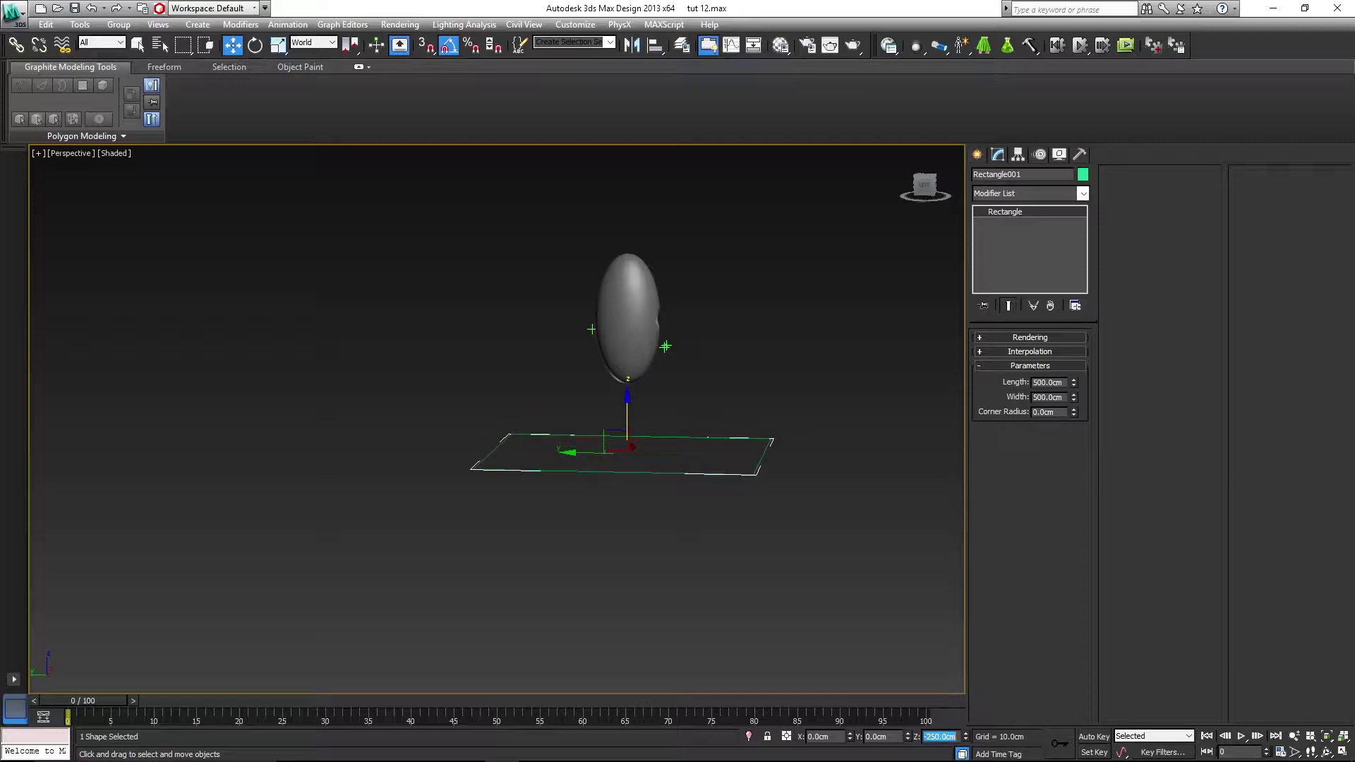
- Convert the square base rectangle beneath the model to an Editable Poly
click(698, 570)
alt+middle_drag(757, 462, 684, 529)
key(q)
click(691, 524)
right_click(693, 521)
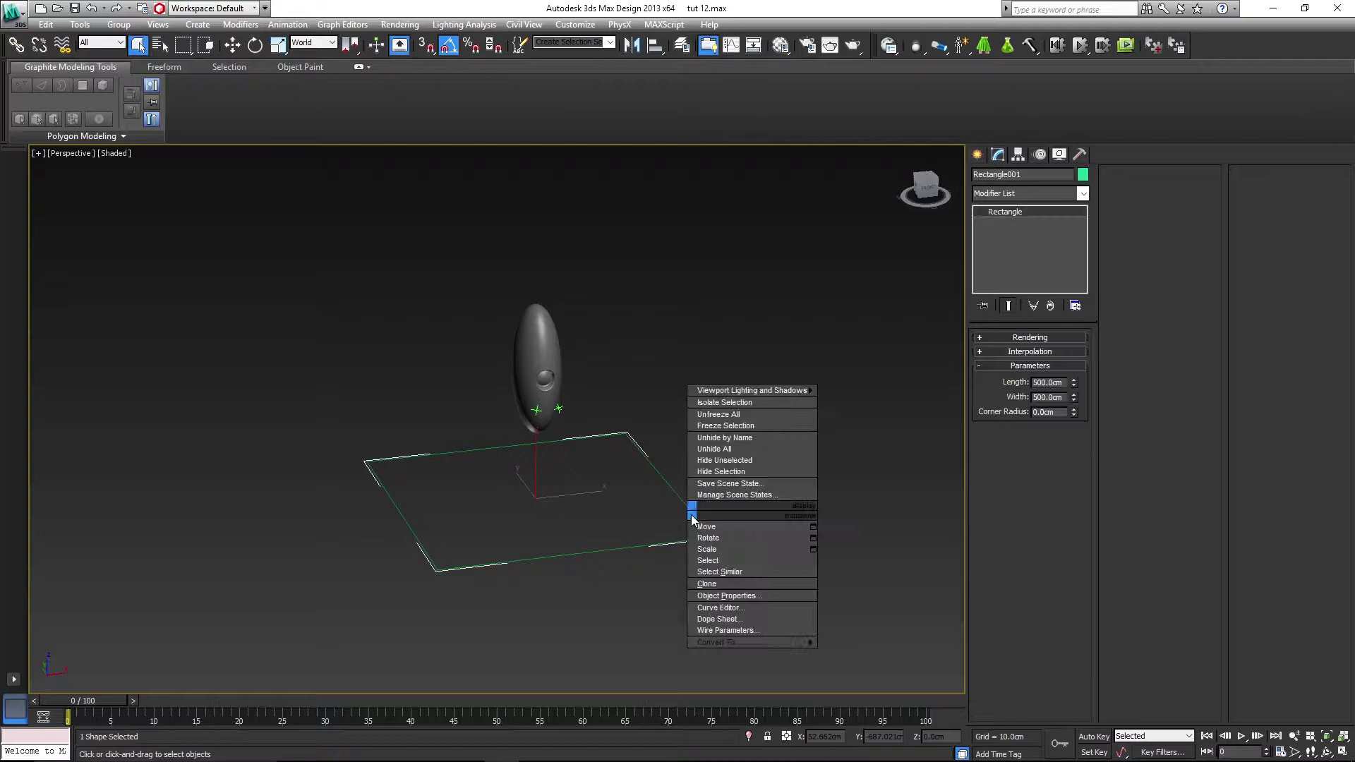
mouse_move(764, 642)
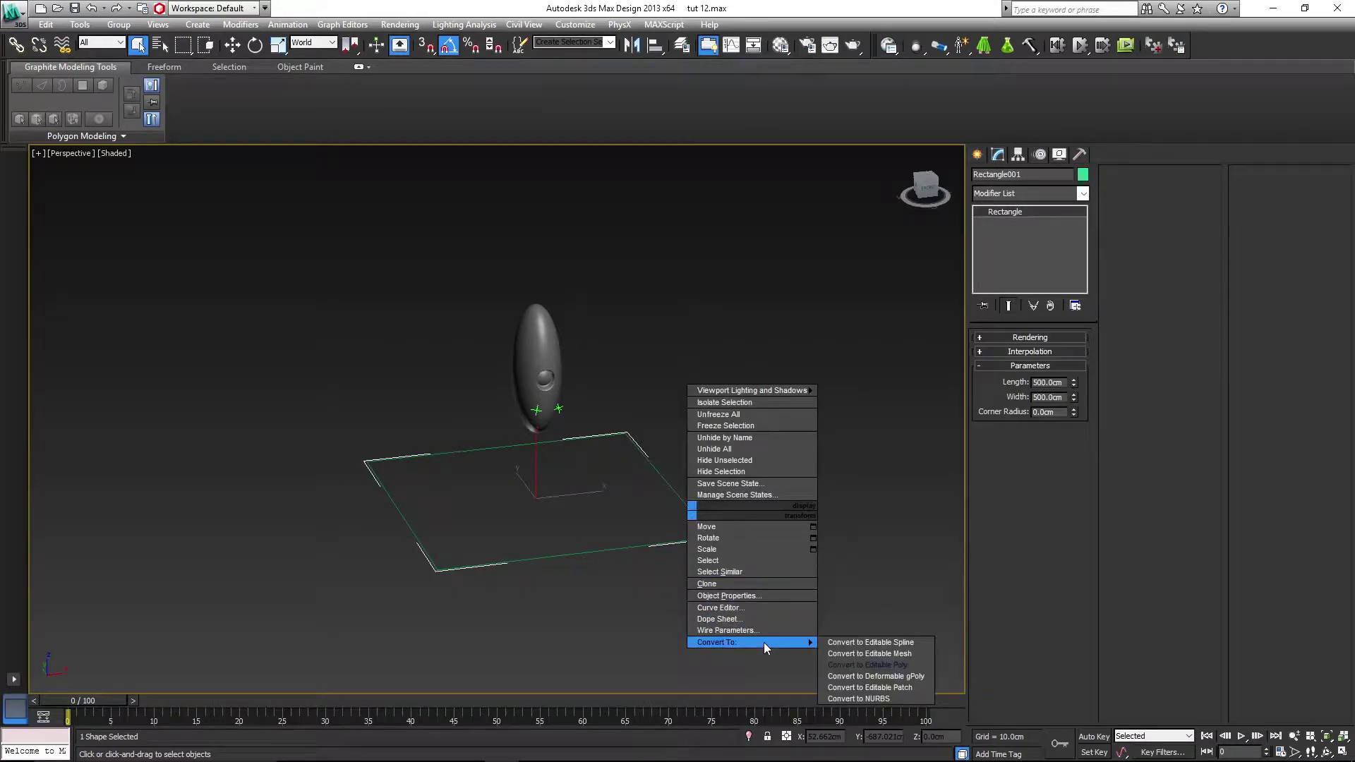
click(868, 666)
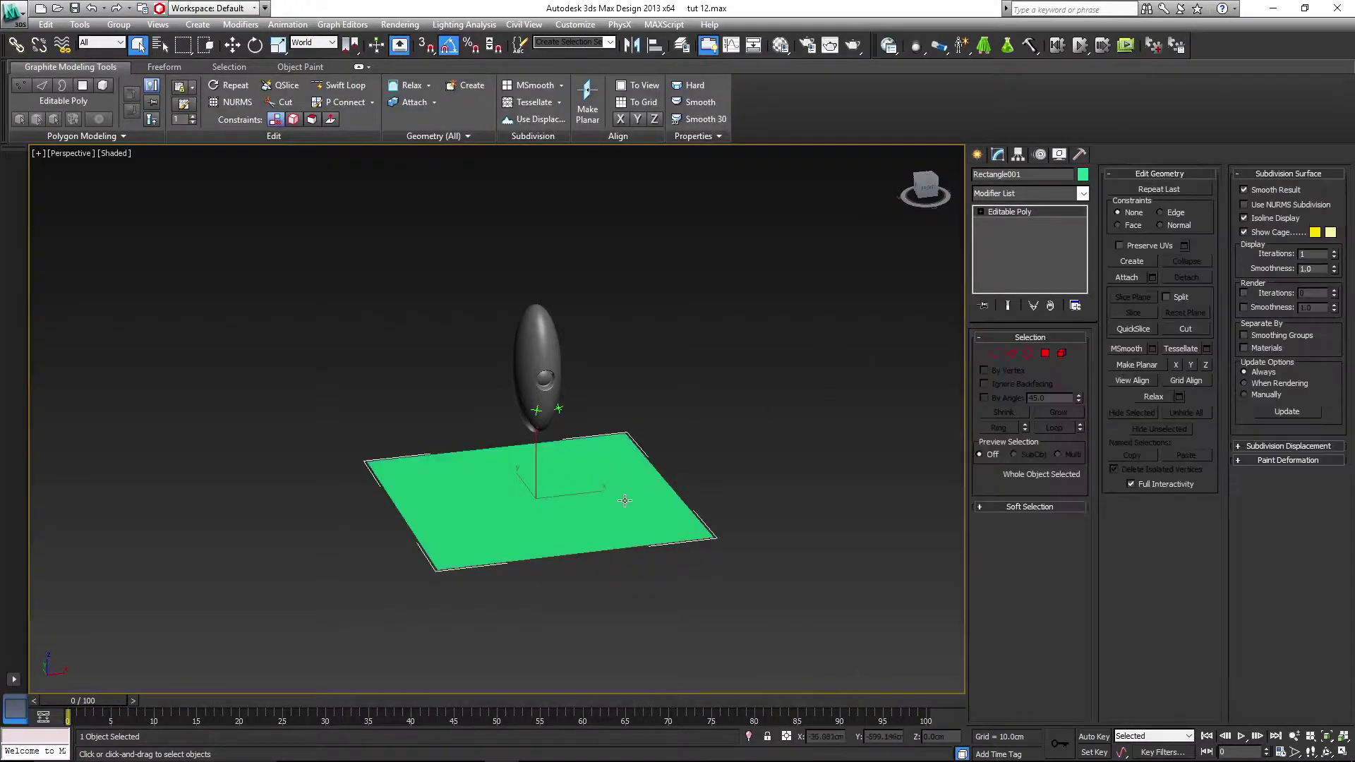
- Change the base plane's object color to the light grey custom color
click(1083, 175)
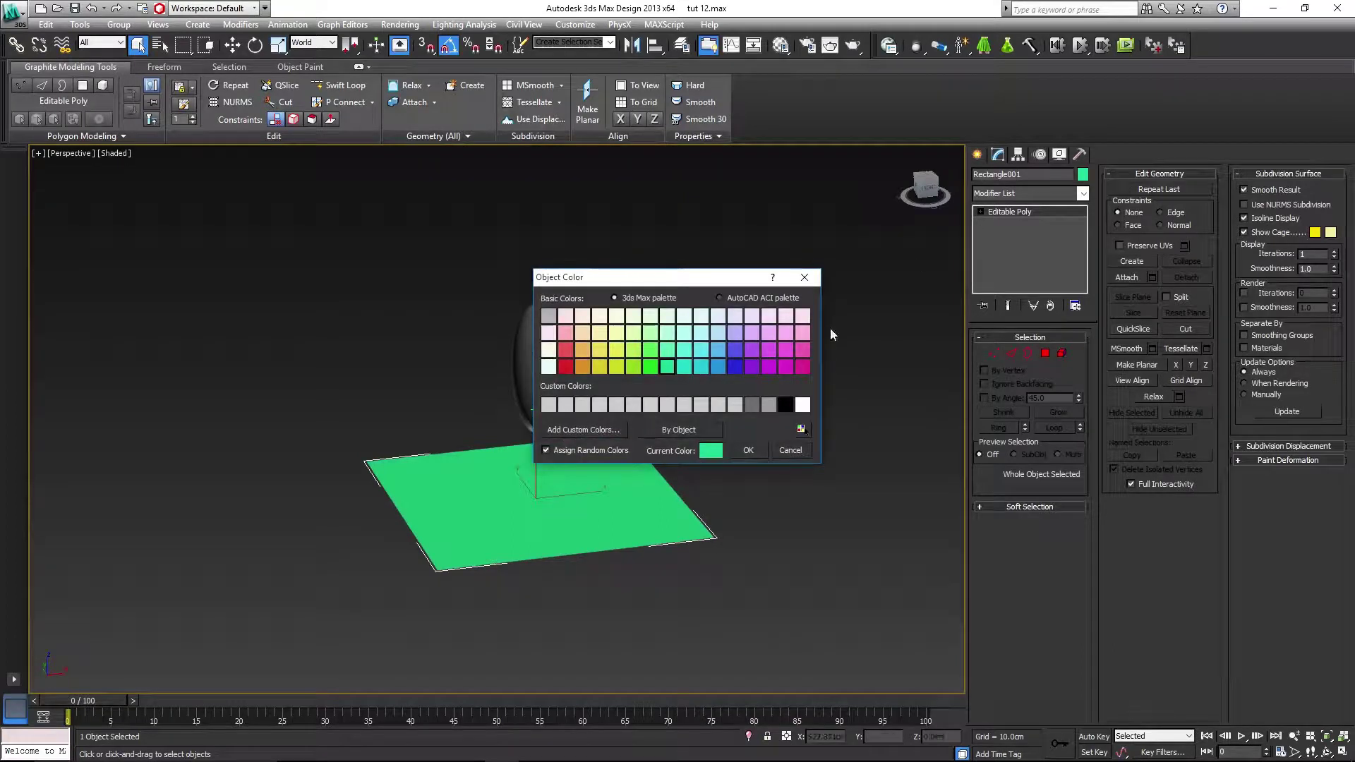
click(766, 405)
click(748, 452)
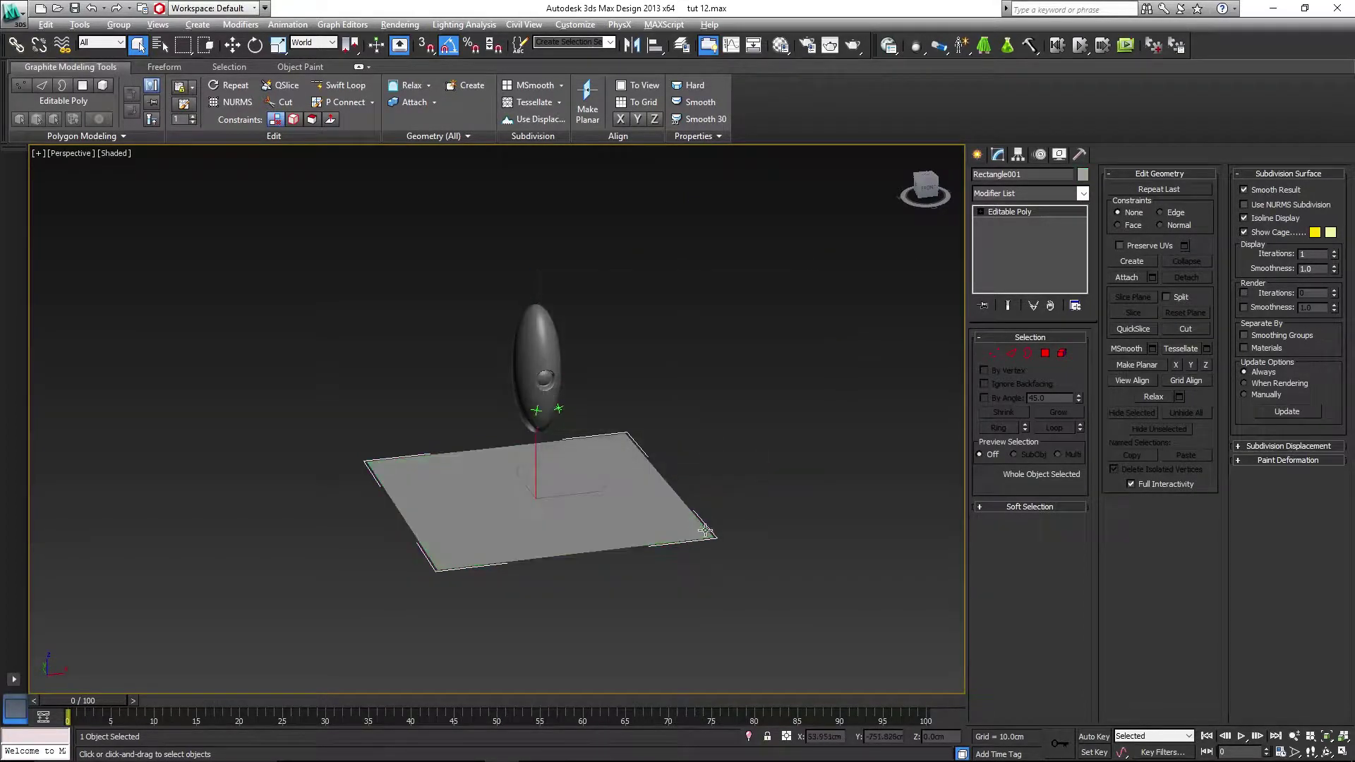
- Rotate the Foot R object outward from the body about its own pivot, using local coordinates
alt+middle_drag(700, 526, 750, 509)
scroll(662, 495, up, 4)
alt+middle_drag(658, 501, 648, 438)
click(613, 414)
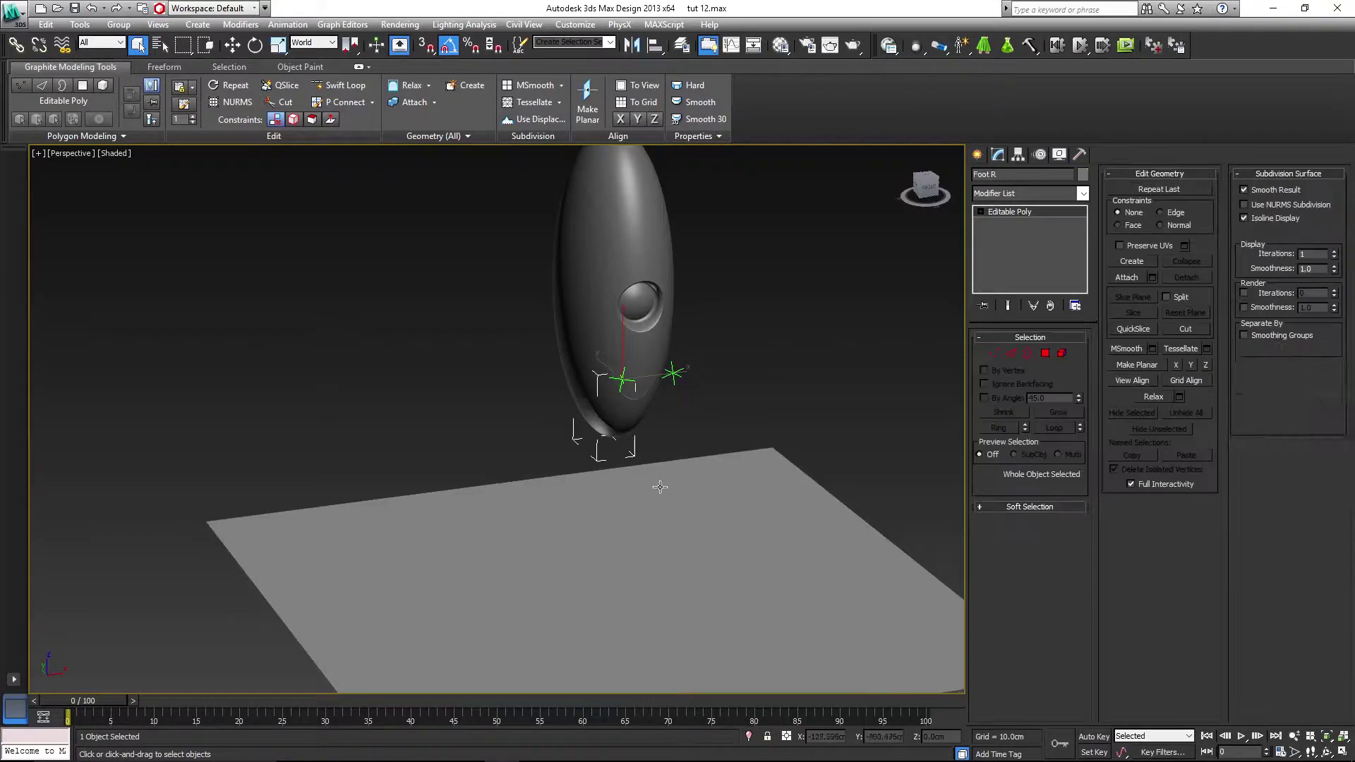
middle_drag(660, 484, 691, 457)
key(e)
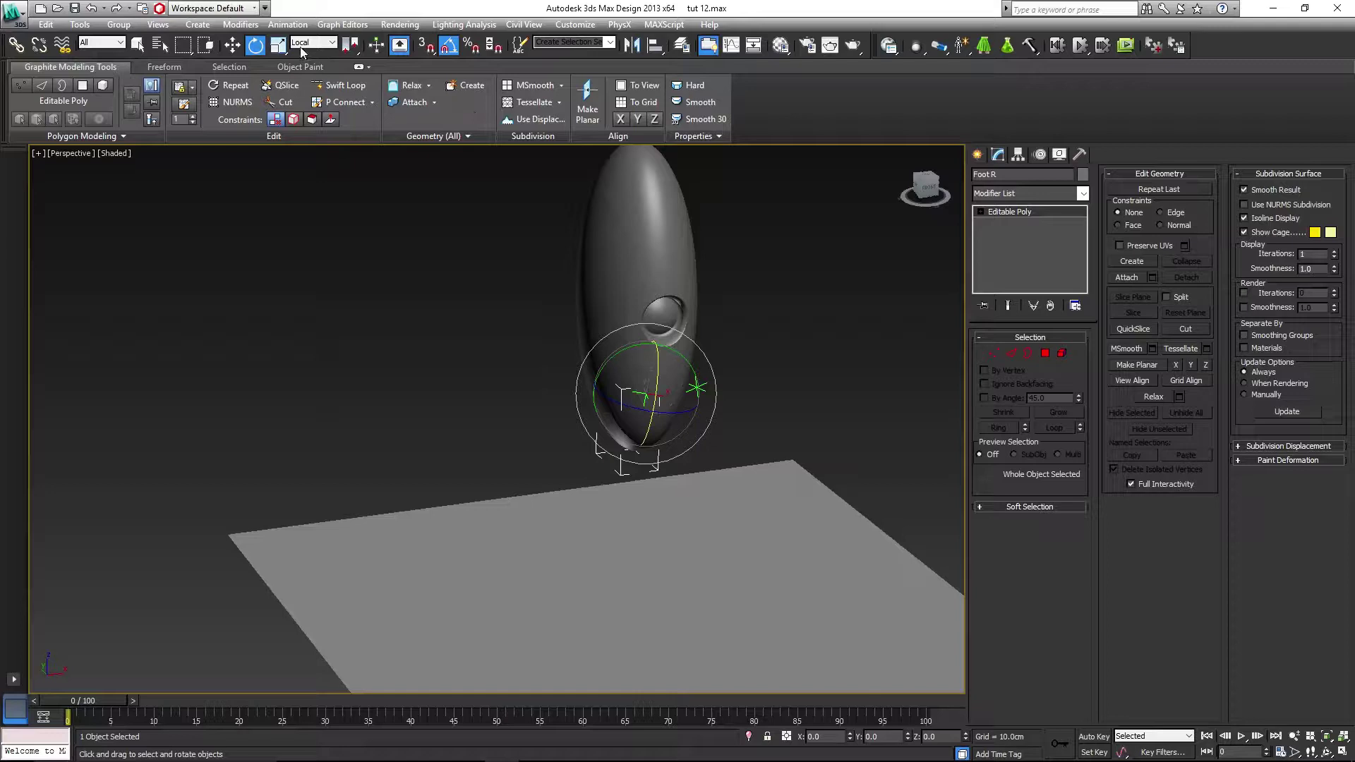
middle_drag(602, 293, 596, 217)
drag(652, 305, 677, 245)
click(773, 310)
alt+middle_drag(896, 353, 864, 389)
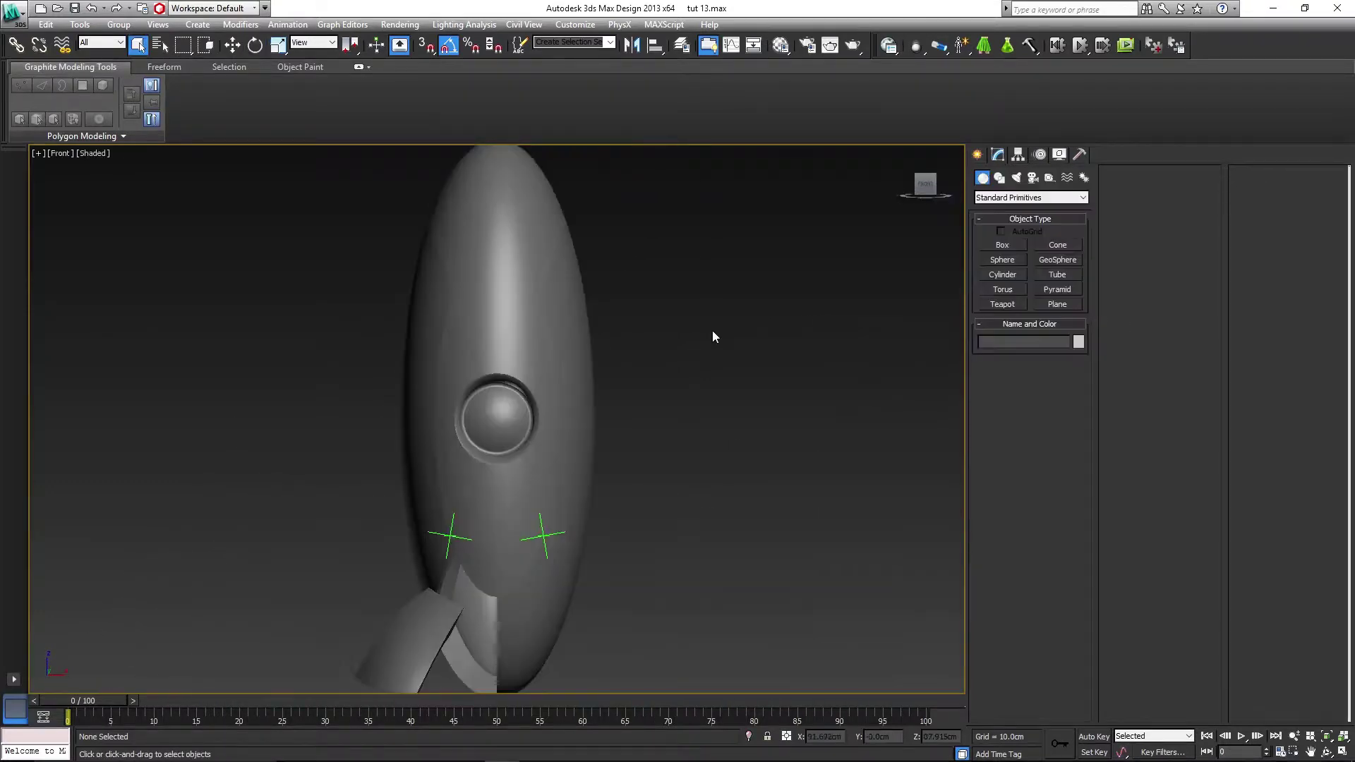
- Draw a Torus beside the model in the Front view, about 50 cm in main radius and 6 cm in tube radius
middle_drag(713, 337, 585, 279)
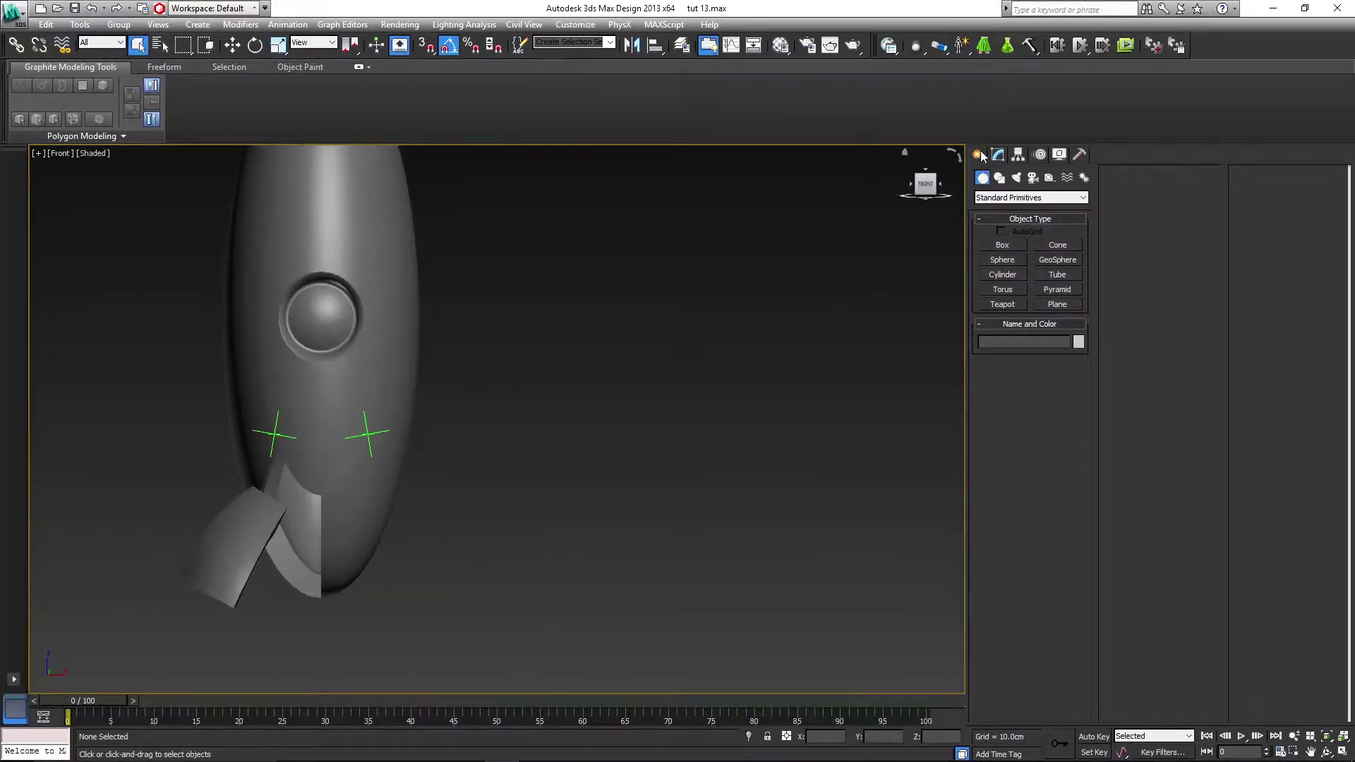
click(1003, 290)
drag(734, 305, 820, 402)
click(816, 375)
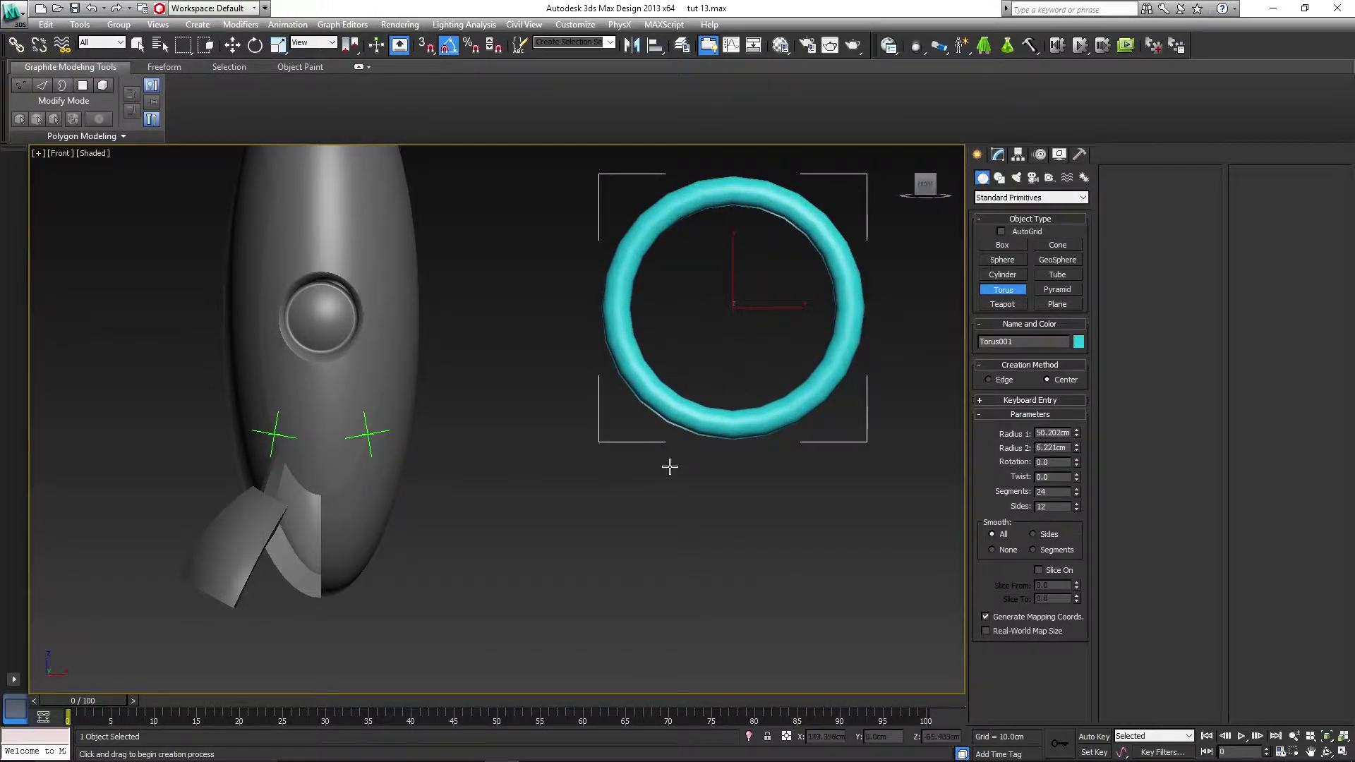
- Set the torus's Radius 1 to 400 cm and Radius 2 to 8 cm
scroll(635, 480, down, 5)
key(z)
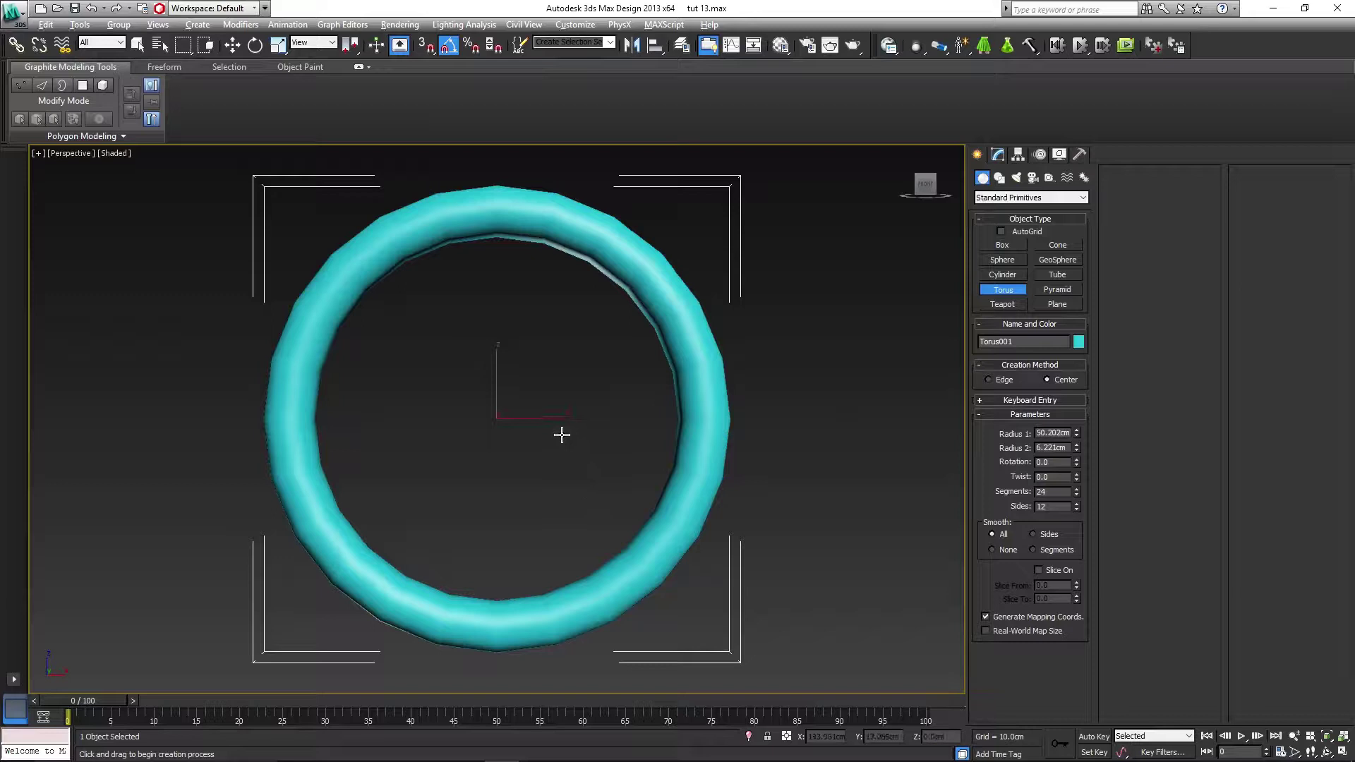
key(p)
scroll(634, 471, down, 6)
middle_drag(635, 471, 855, 371)
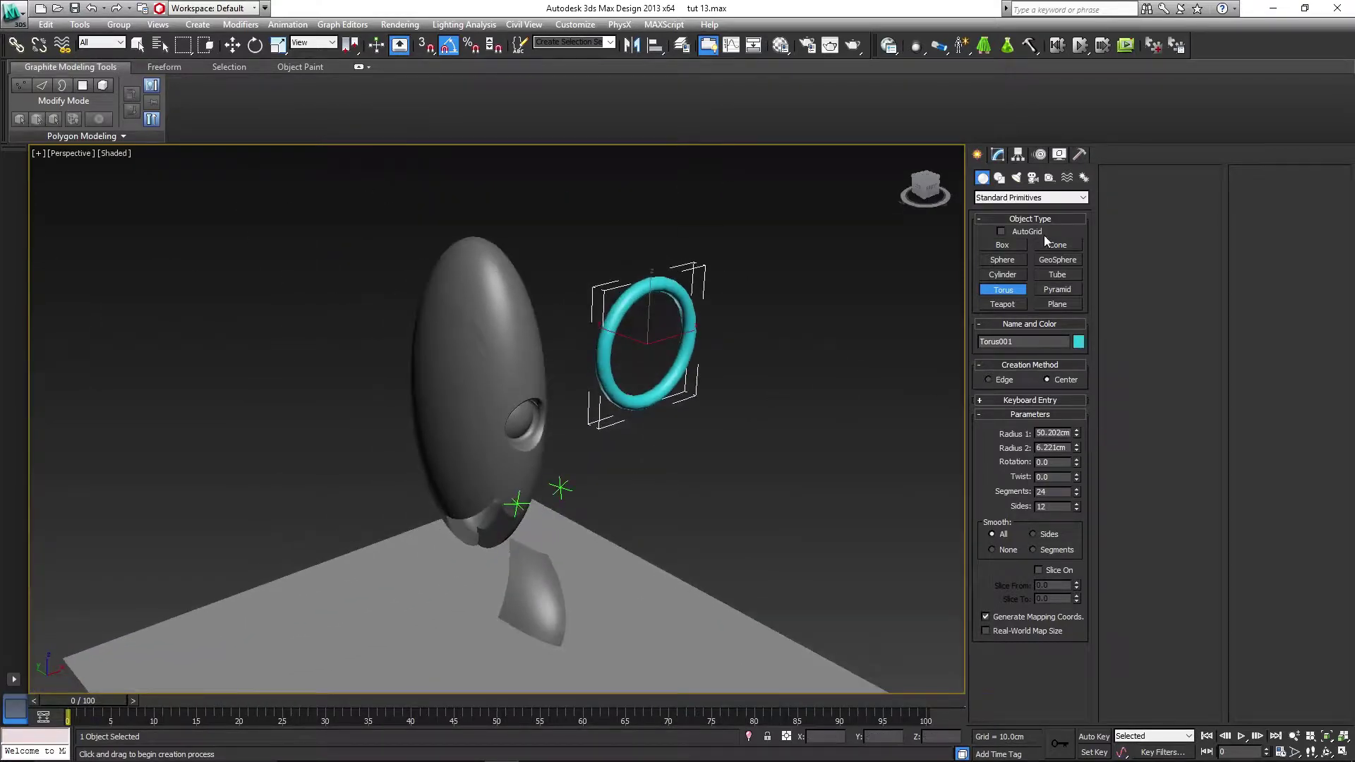
click(999, 156)
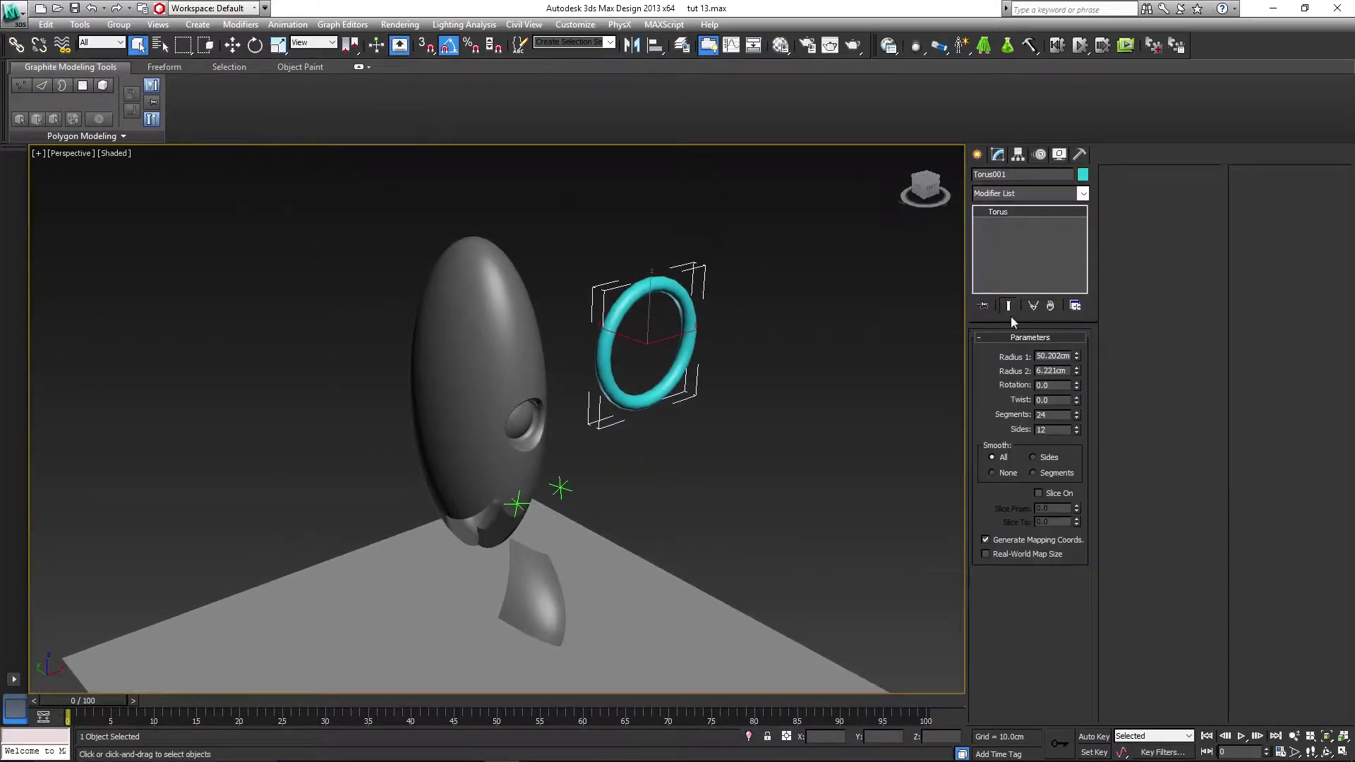
double_click(1054, 356)
text(400)
key(Tab)
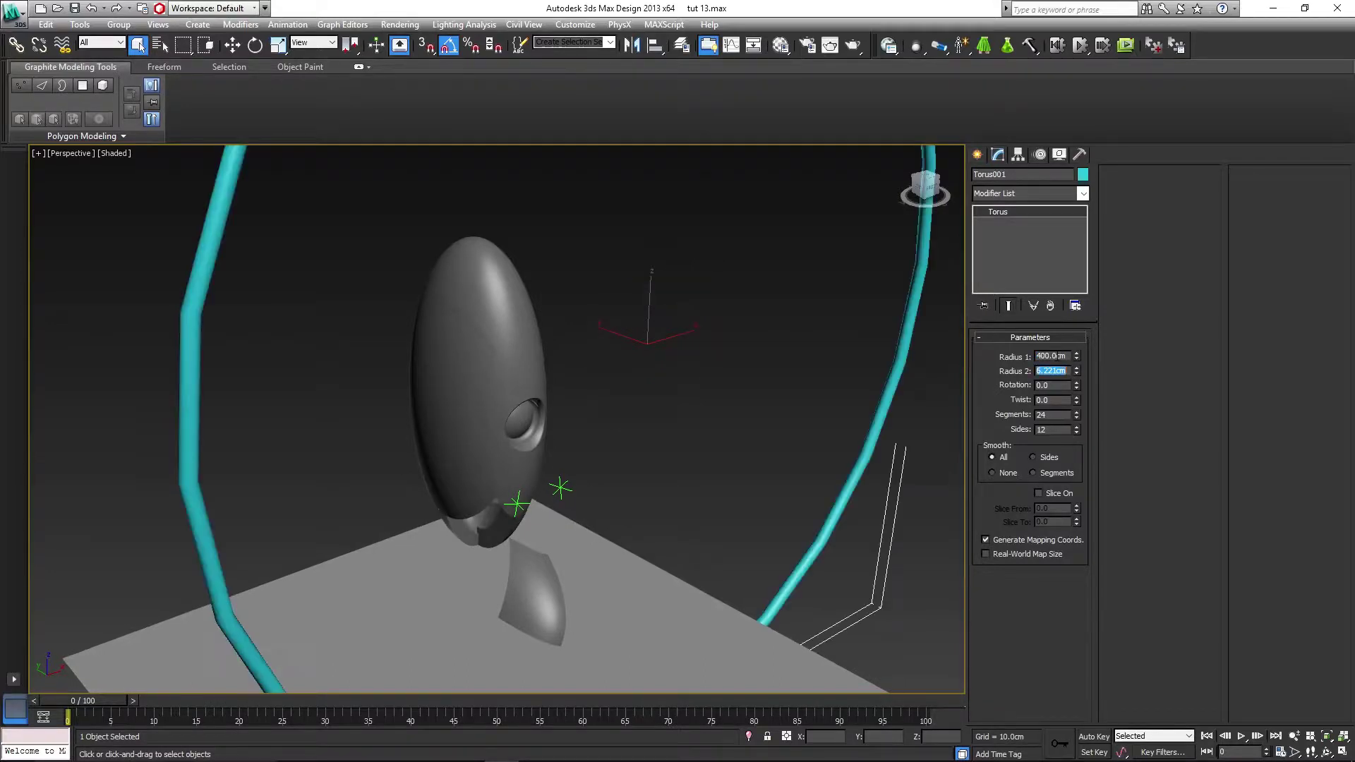
text(6)
key(Tab)
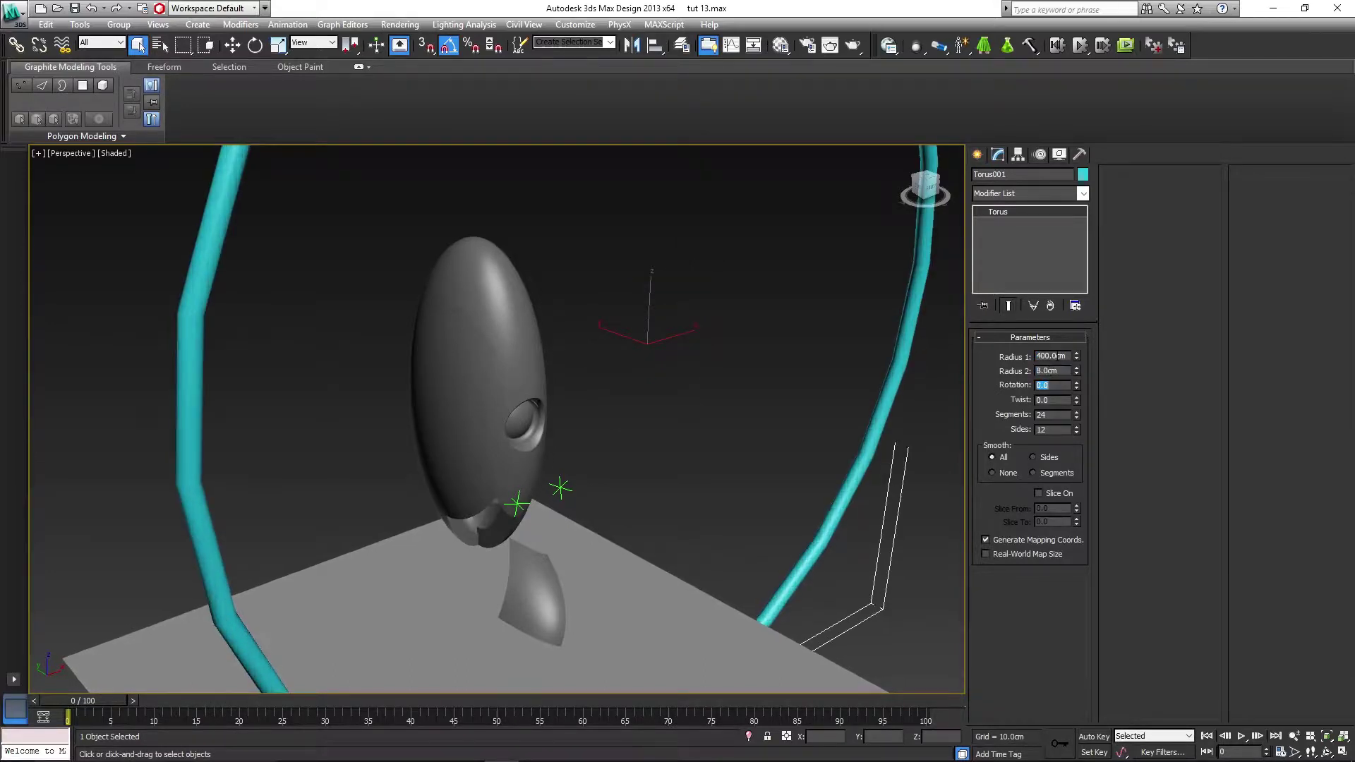
- Set the torus's rotation to 32, segments to 200 and sides to 4
text(32)
key(Tab)
text(200)
key(Tab)
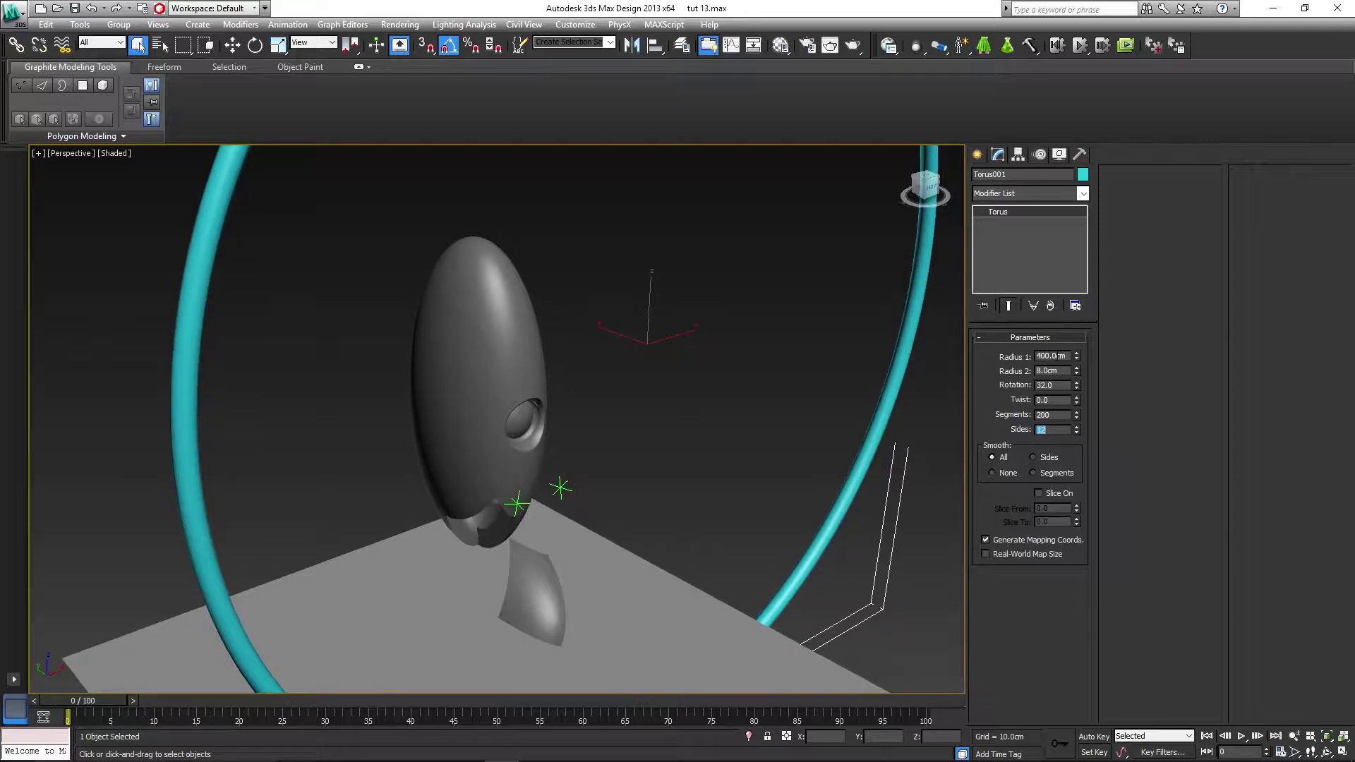
text(4)
key(Return)
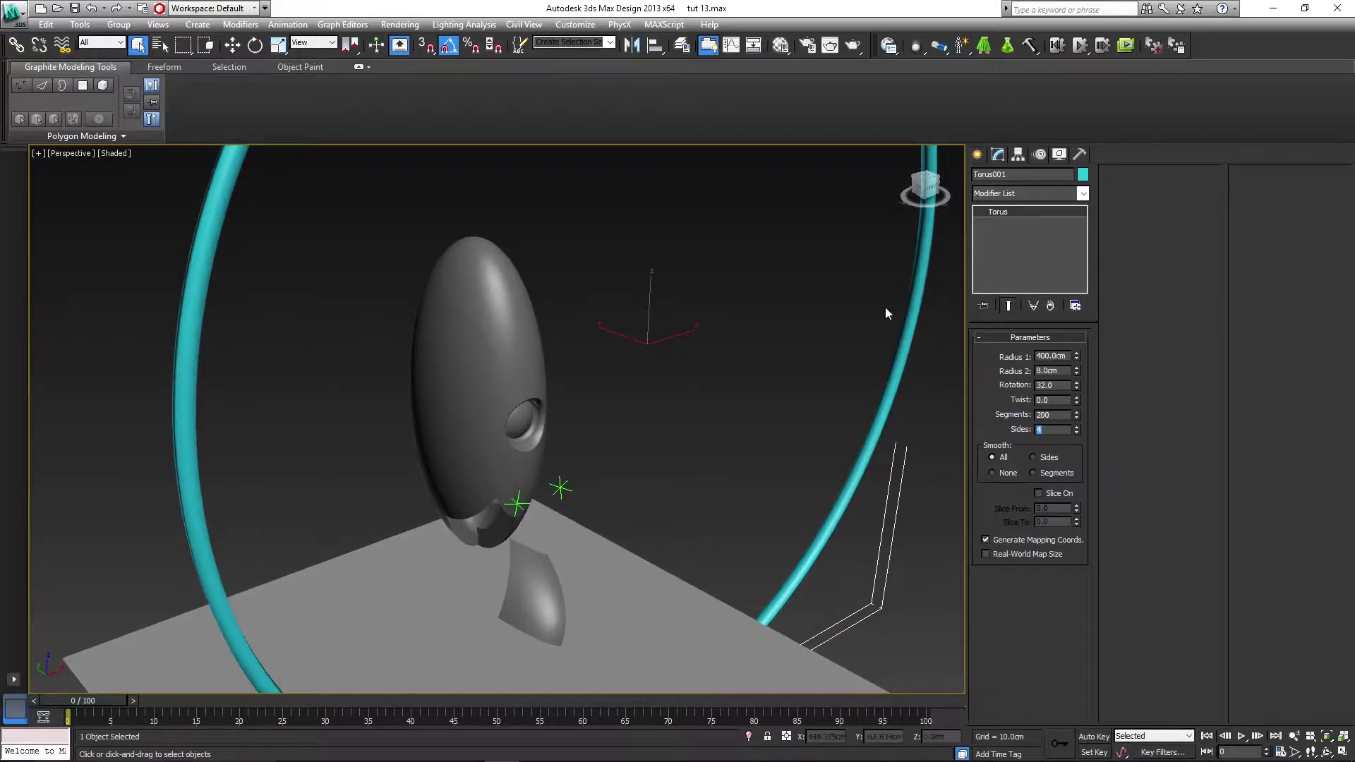
- Position the torus at X 205 cm, Y 137 cm and Z -300 cm
scroll(849, 336, down, 5)
alt+middle_drag(849, 336, 651, 340)
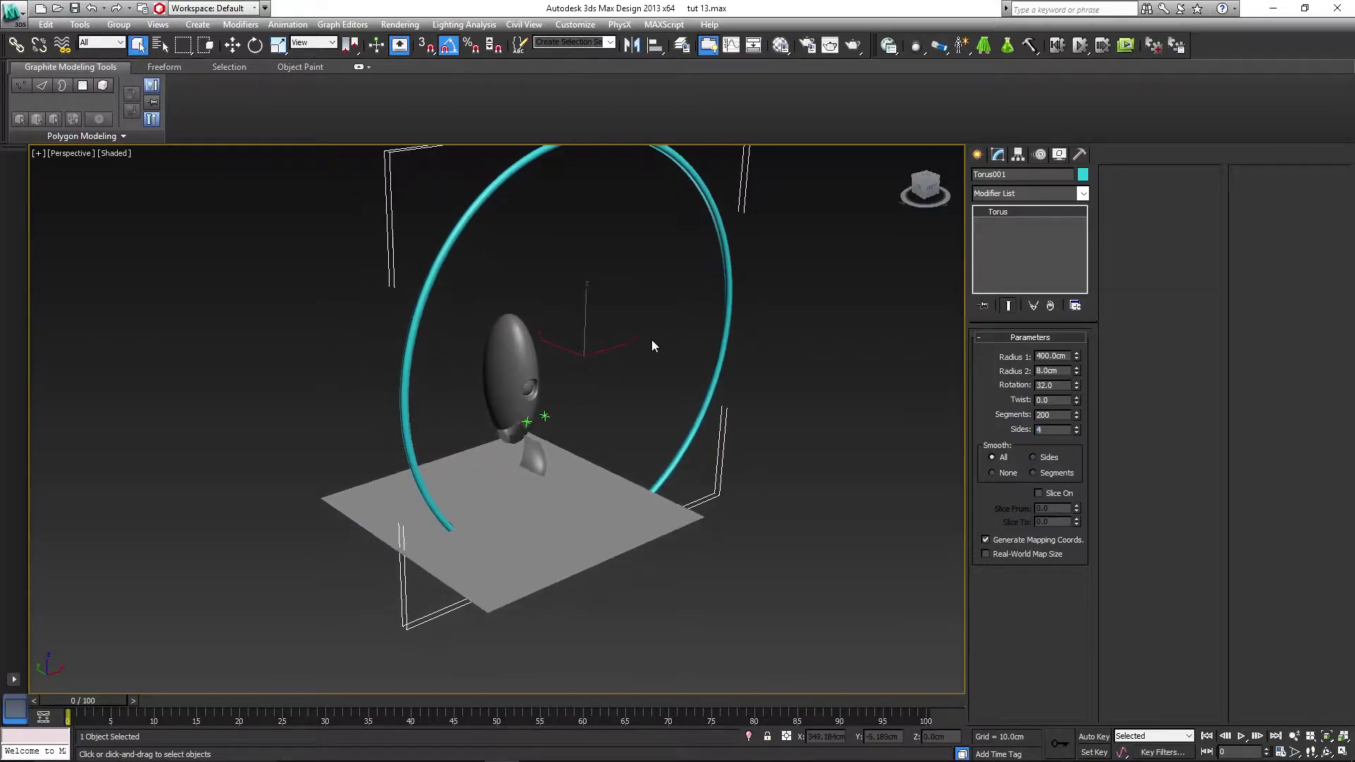
key(w)
middle_drag(600, 389, 599, 379)
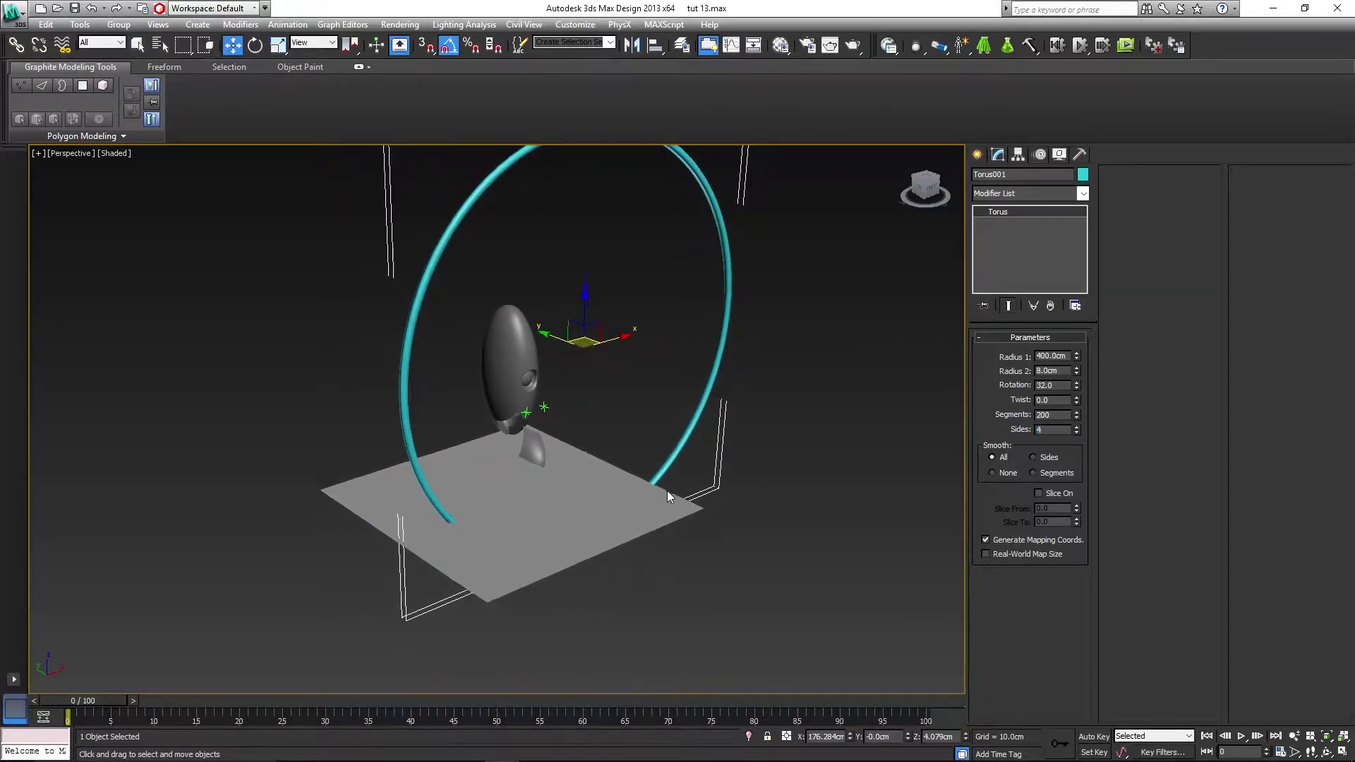
double_click(831, 739)
text(205)
key(Tab)
text(1)
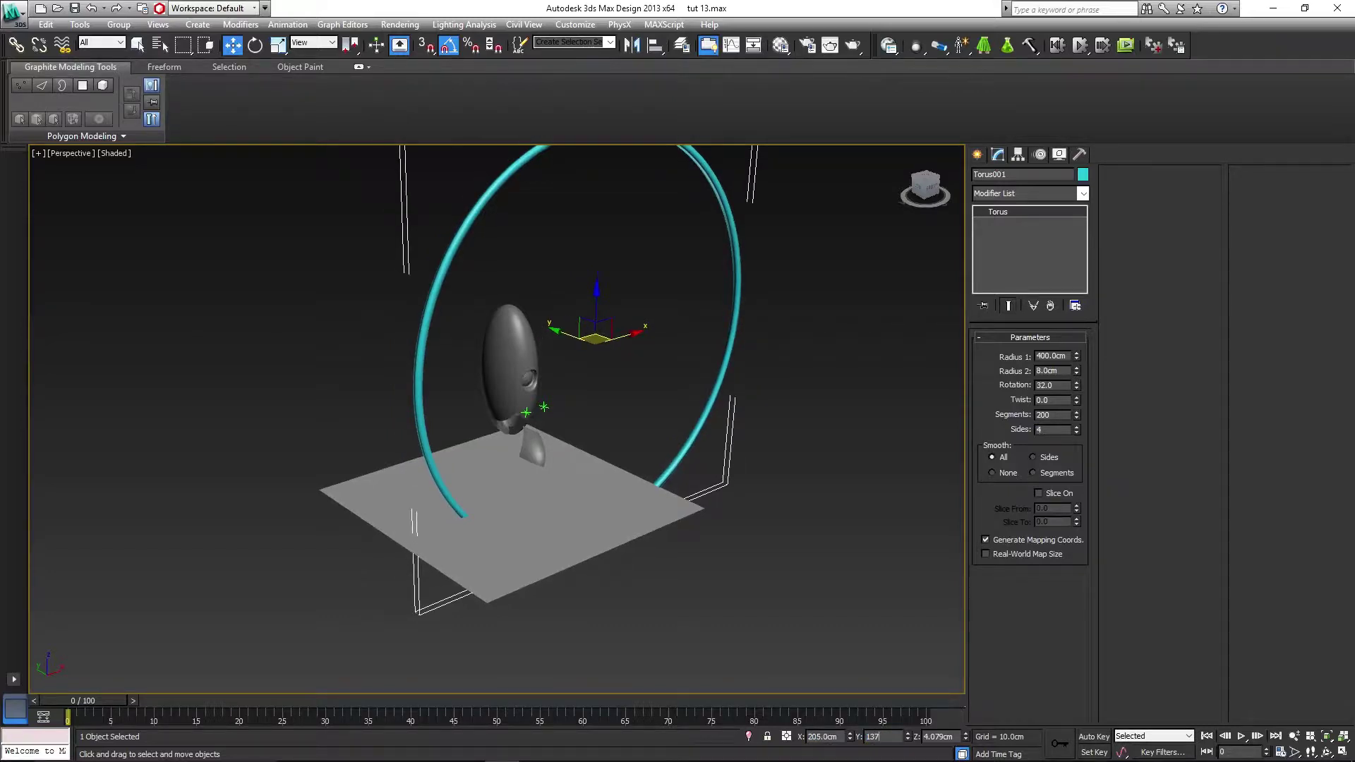
key(Tab)
text(-)
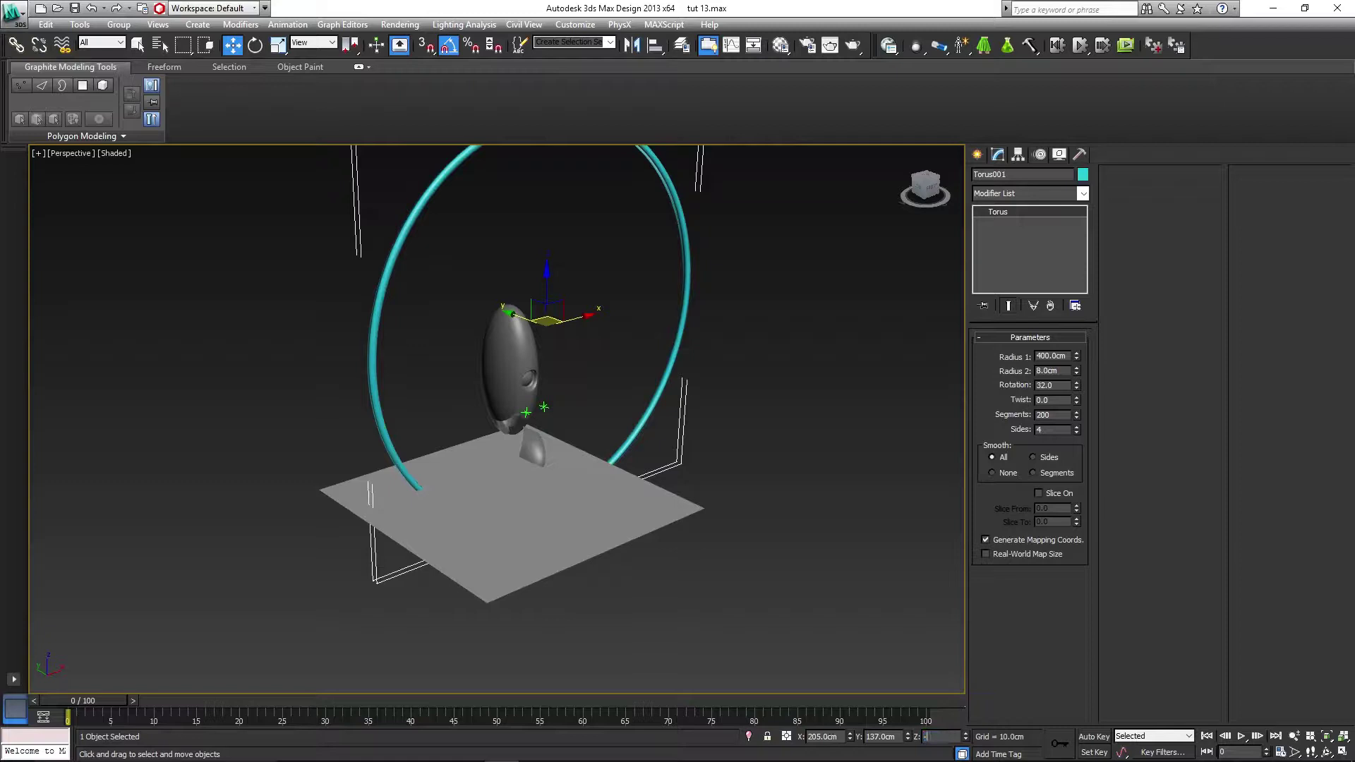
key(Return)
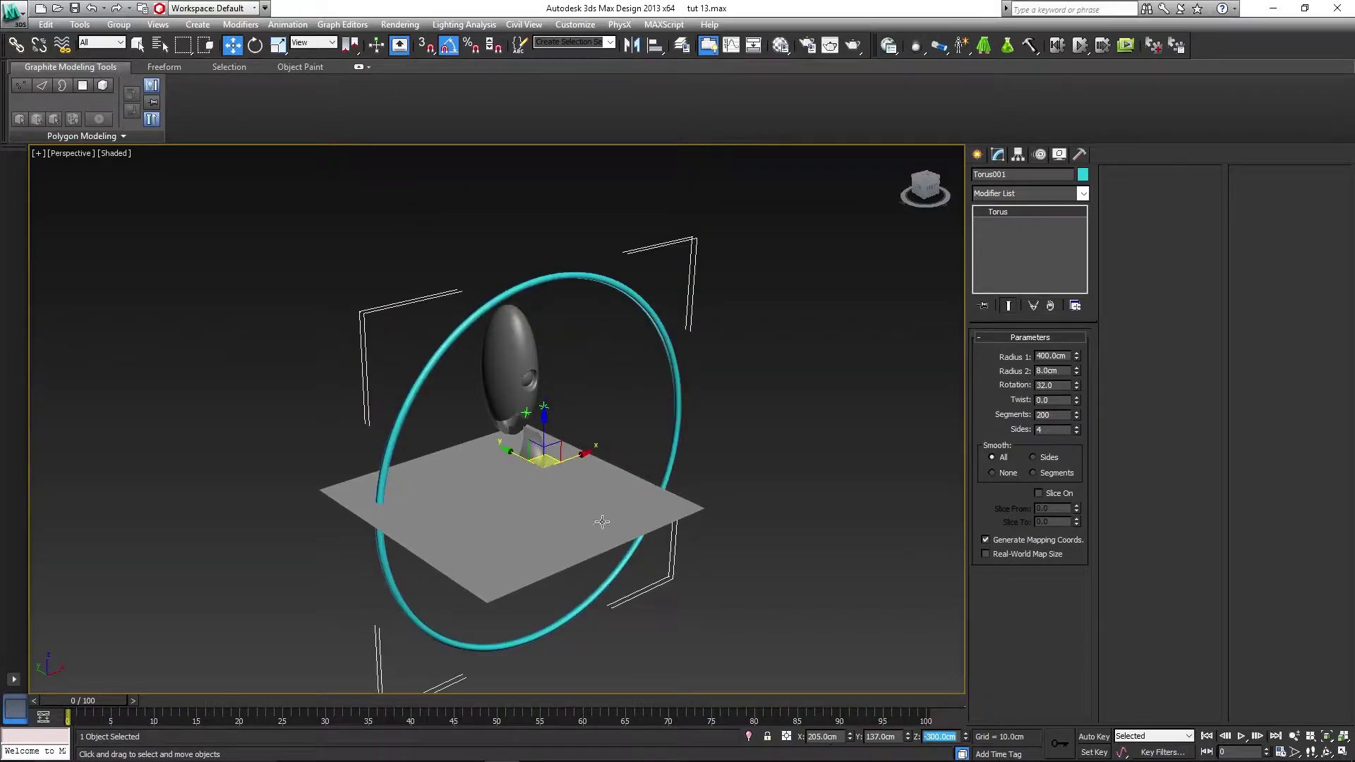
- Rotate the torus 45 degrees about the vertical axis with angle snap on, and deselect it
scroll(602, 522, up, 4)
scroll(586, 501, up, 5)
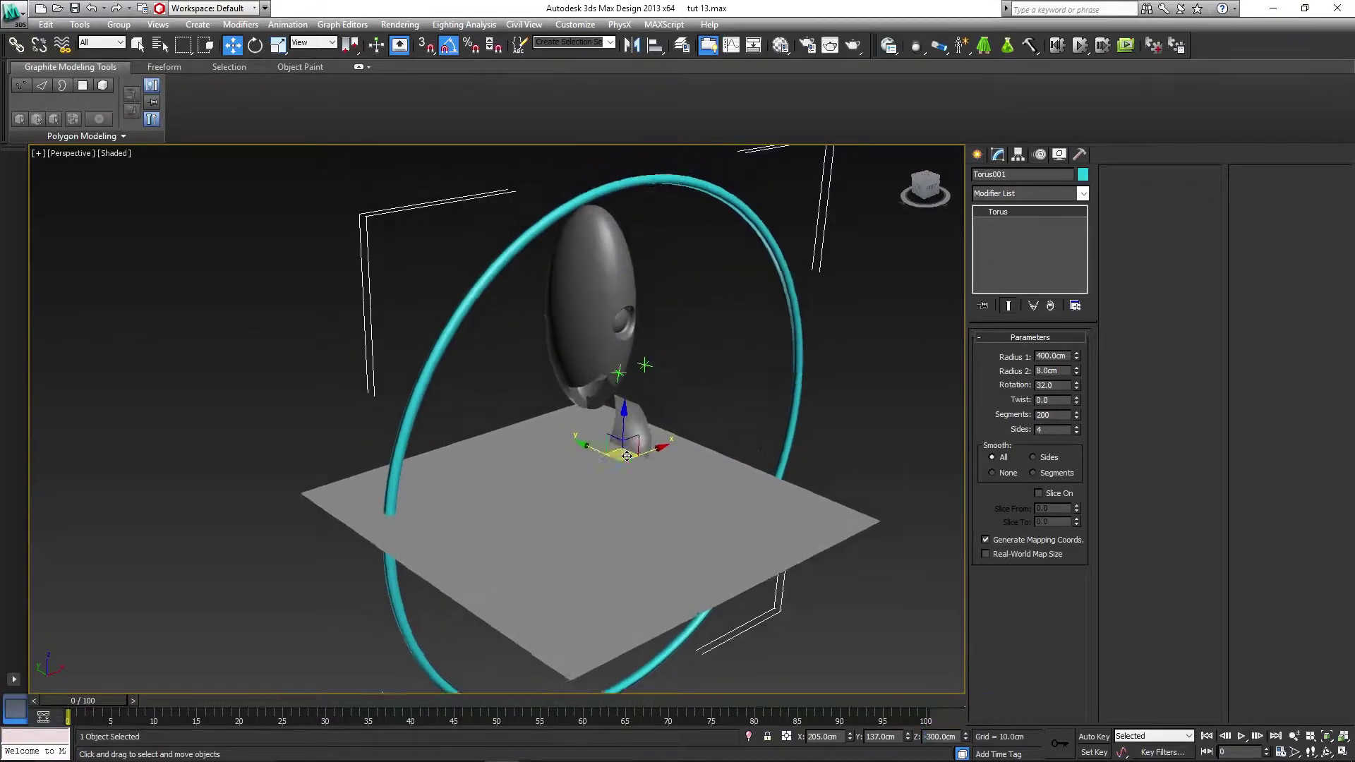
key(e)
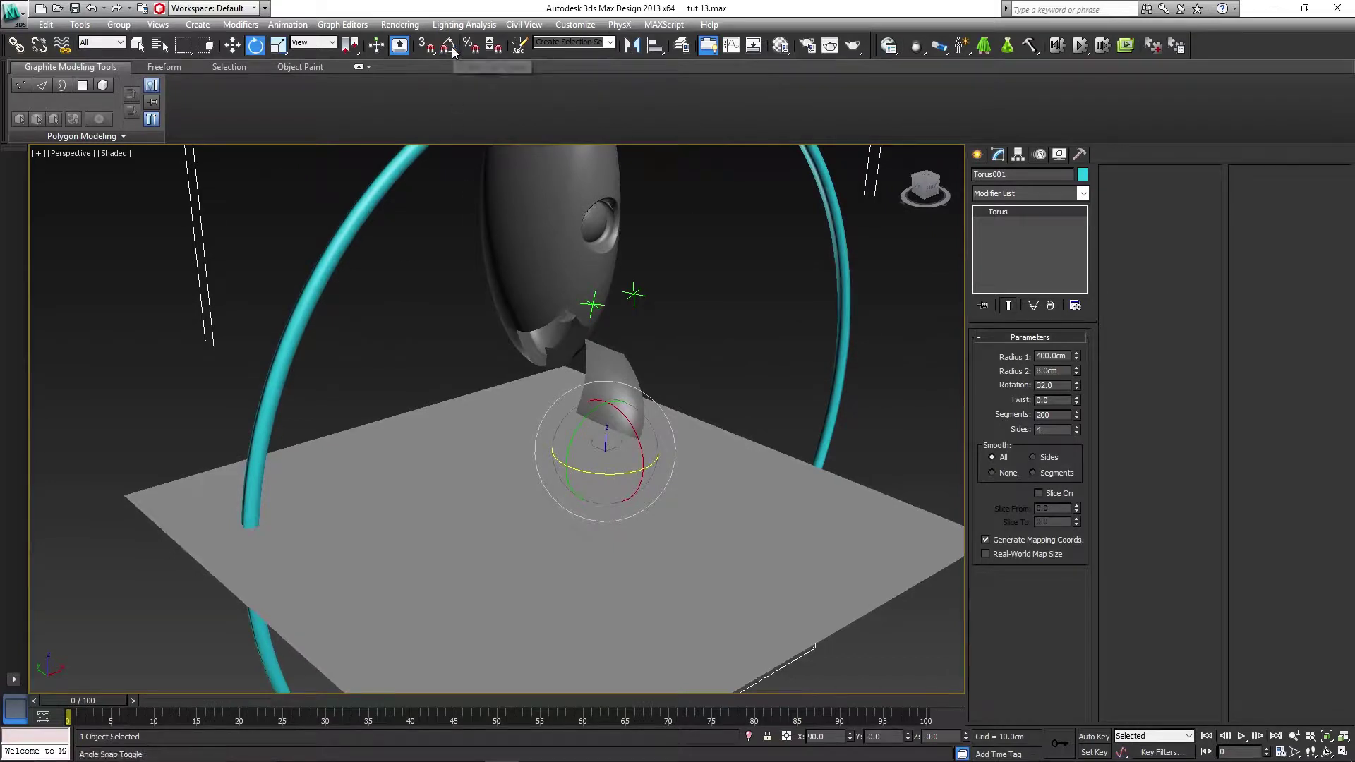
middle_drag(641, 372, 474, 375)
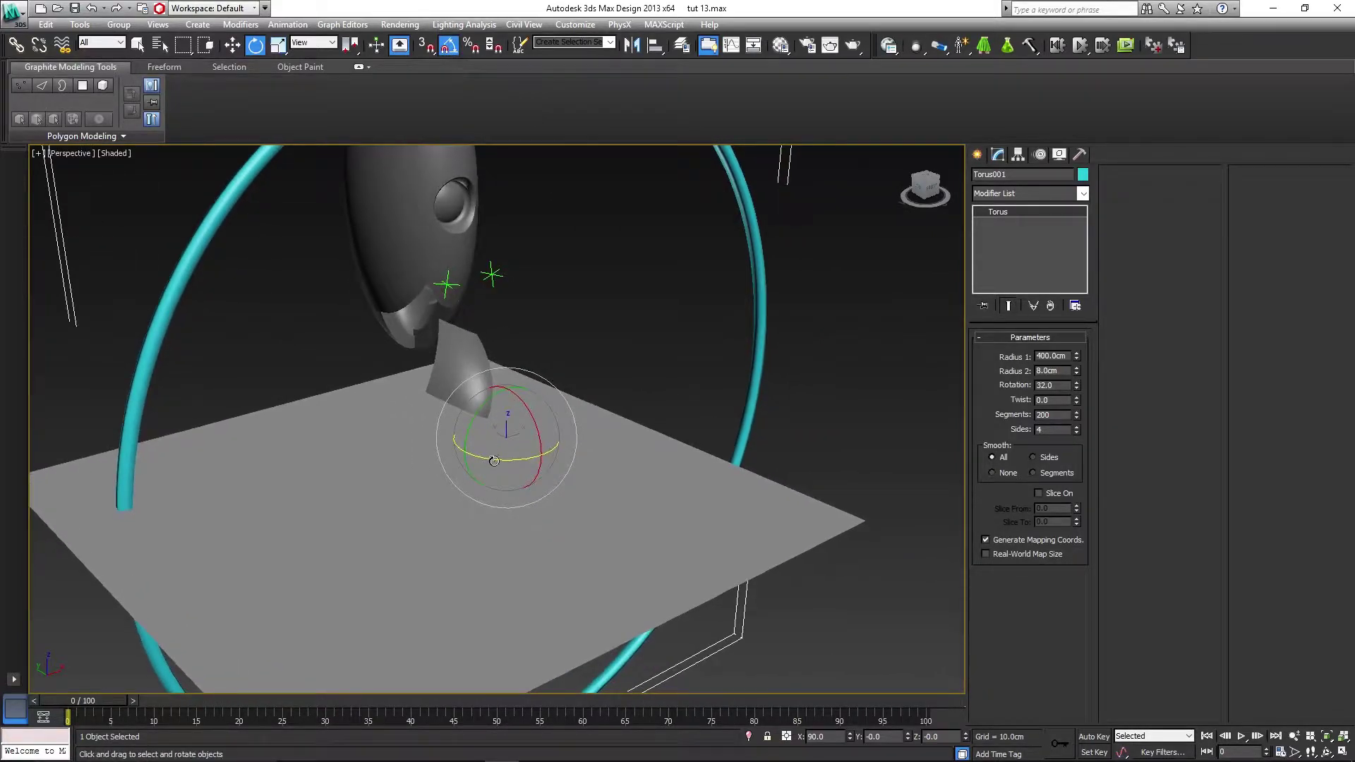
drag(497, 460, 531, 463)
click(723, 405)
- Show edged faces on the shaded models in the perspective view
alt+middle_drag(650, 395, 599, 374)
middle_drag(444, 399, 535, 421)
scroll(617, 530, up, 4)
key(F4)
scroll(535, 421, down, 5)
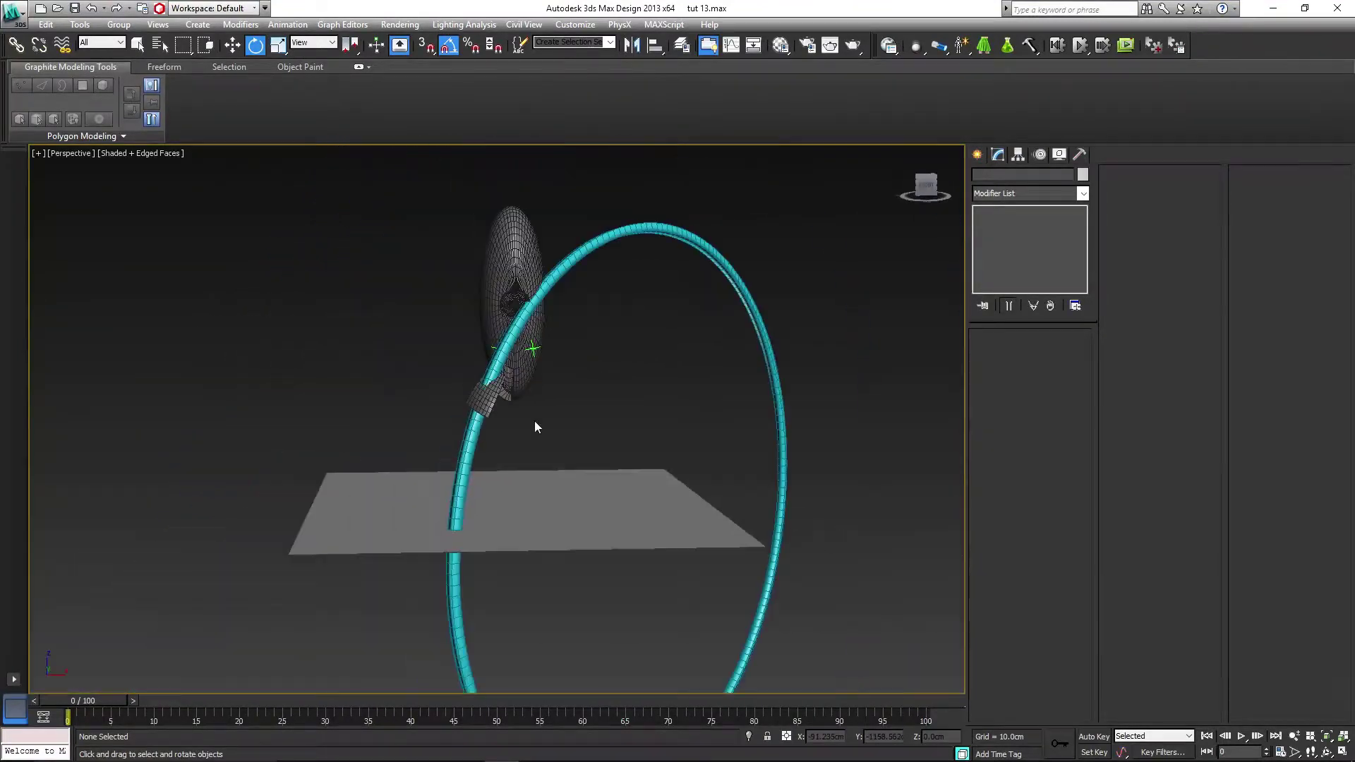
- Change the torus's object color to the light grey custom color
click(691, 240)
click(1083, 174)
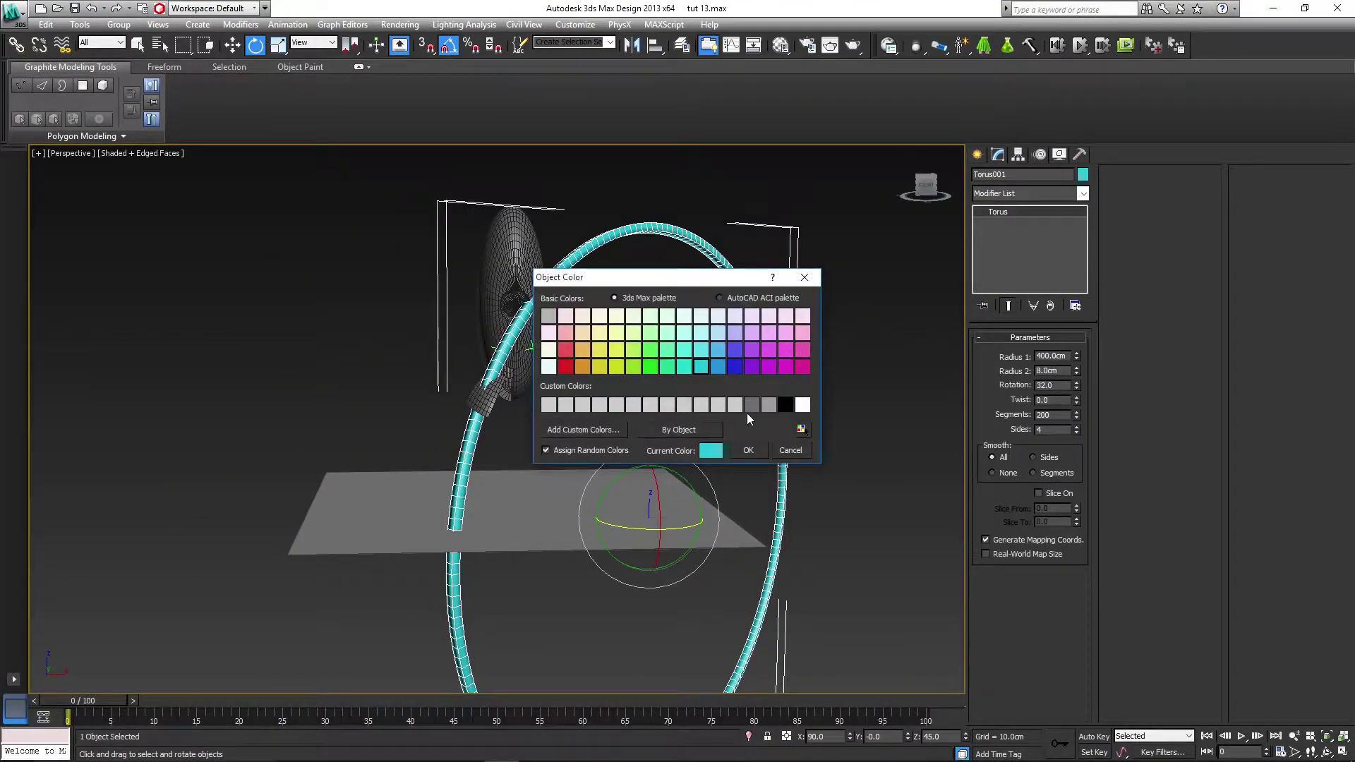
click(768, 404)
click(749, 451)
key(q)
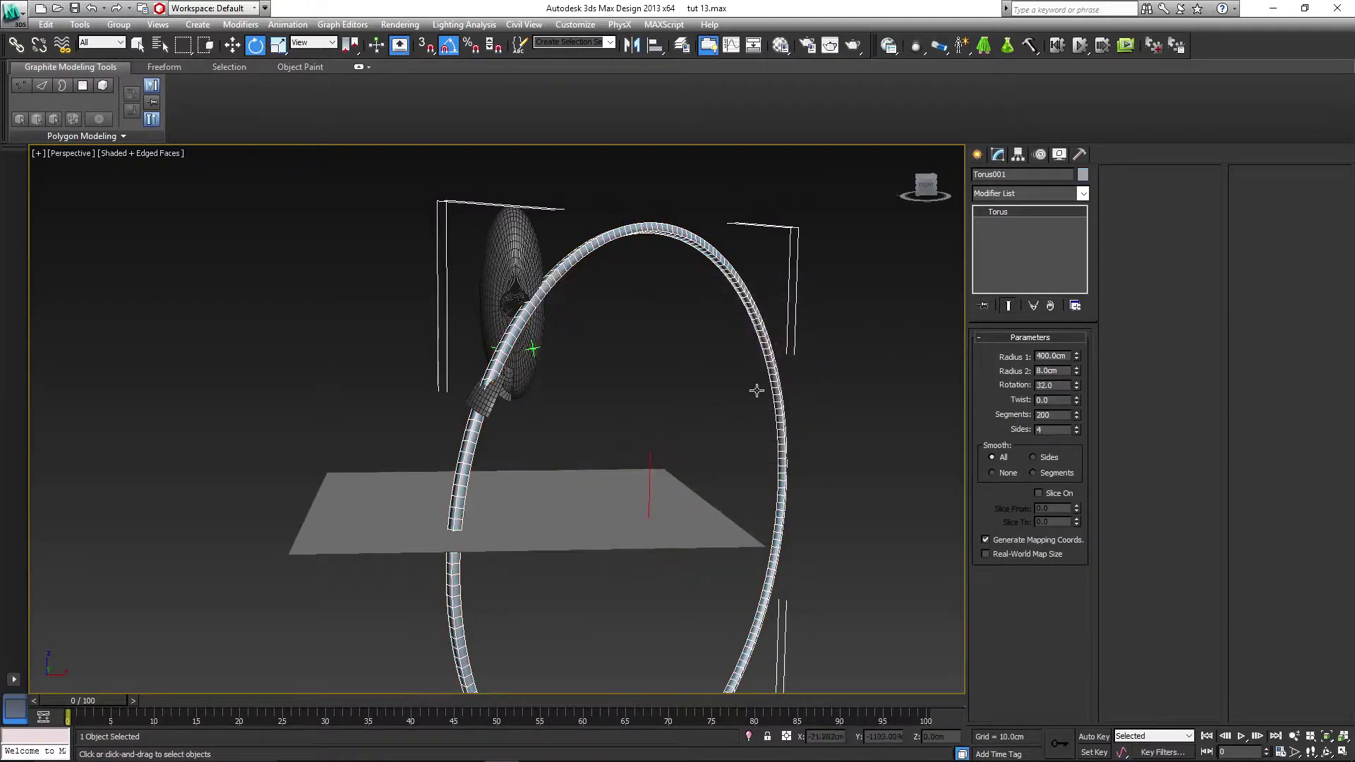
- Convert the torus to an Editable Poly
alt+middle_drag(756, 390, 577, 406)
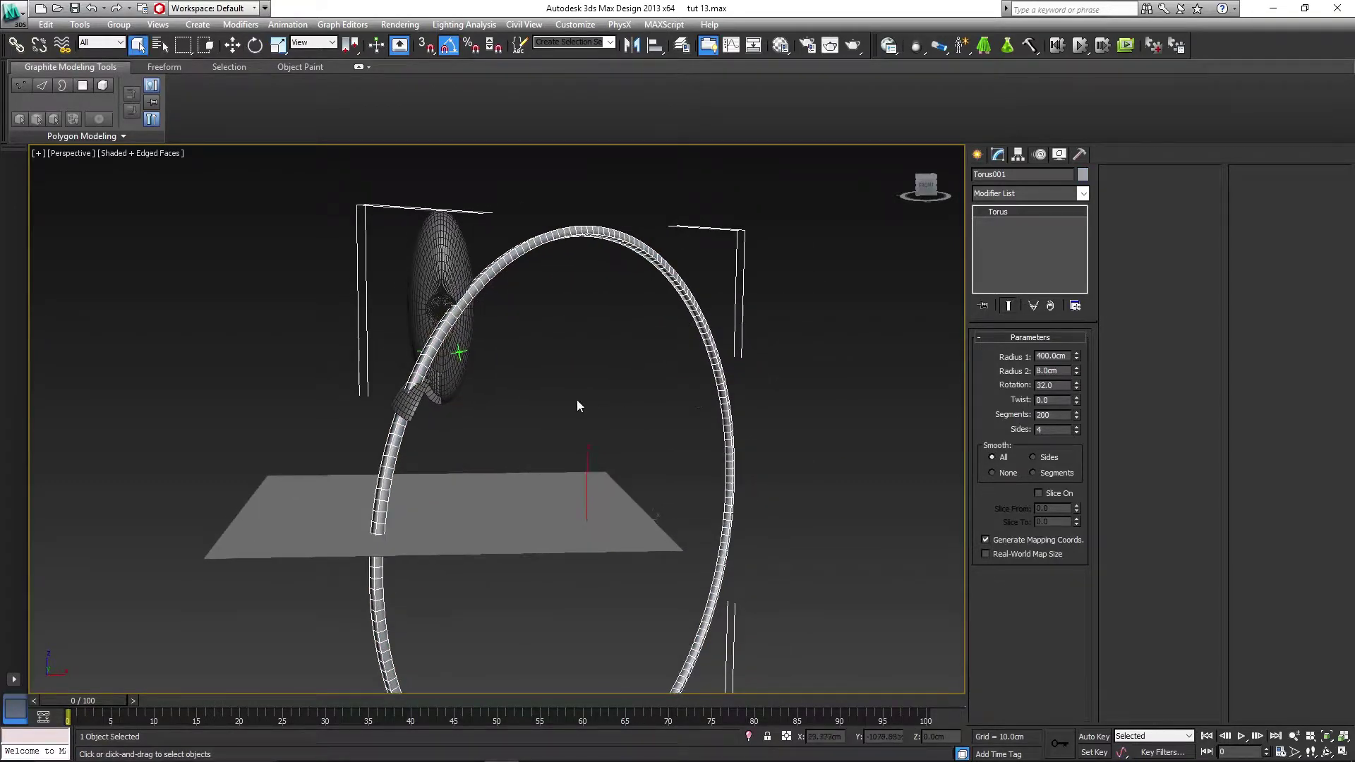
right_click(632, 242)
mouse_move(731, 372)
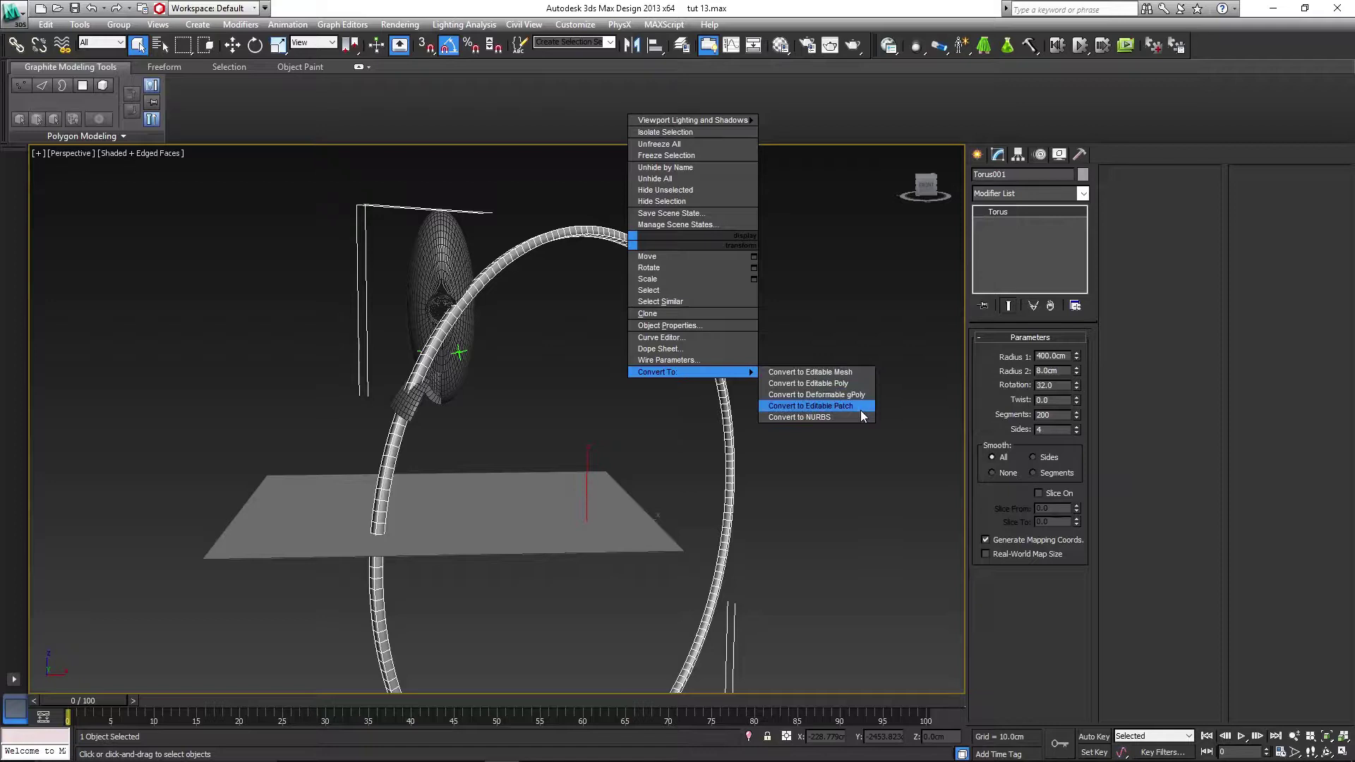
click(847, 384)
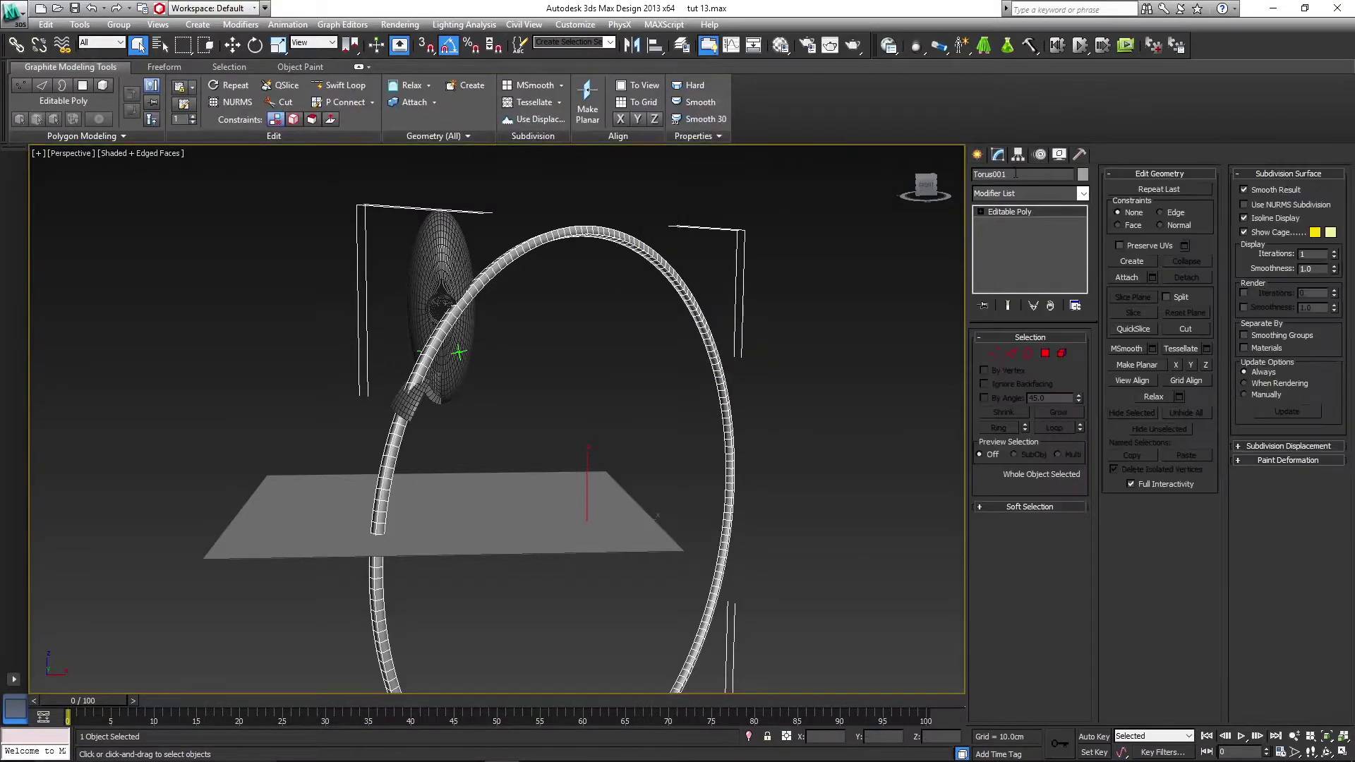
- Delete the polygons of the torus's upper arc above the opened foot
click(1045, 353)
middle_drag(770, 314, 576, 345)
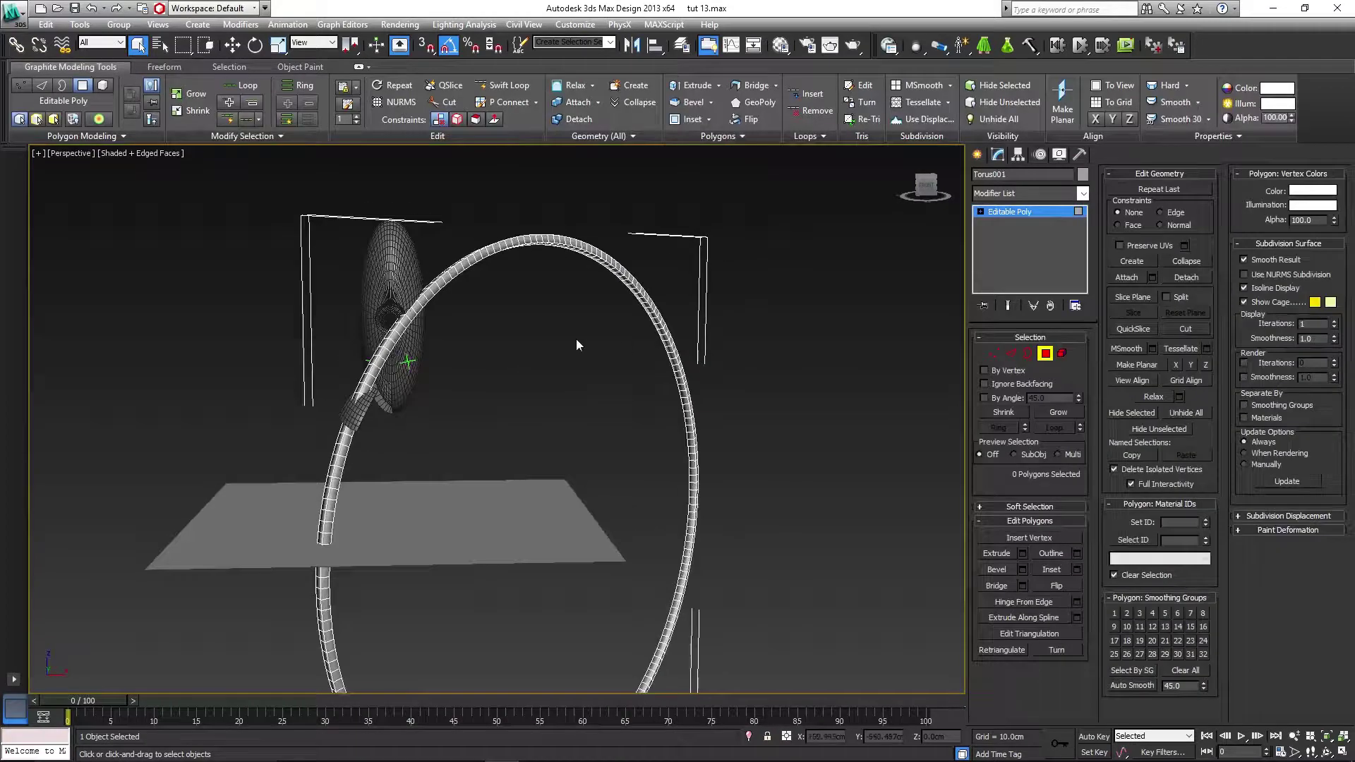
drag(896, 384, 897, 384)
middle_drag(595, 469, 590, 357)
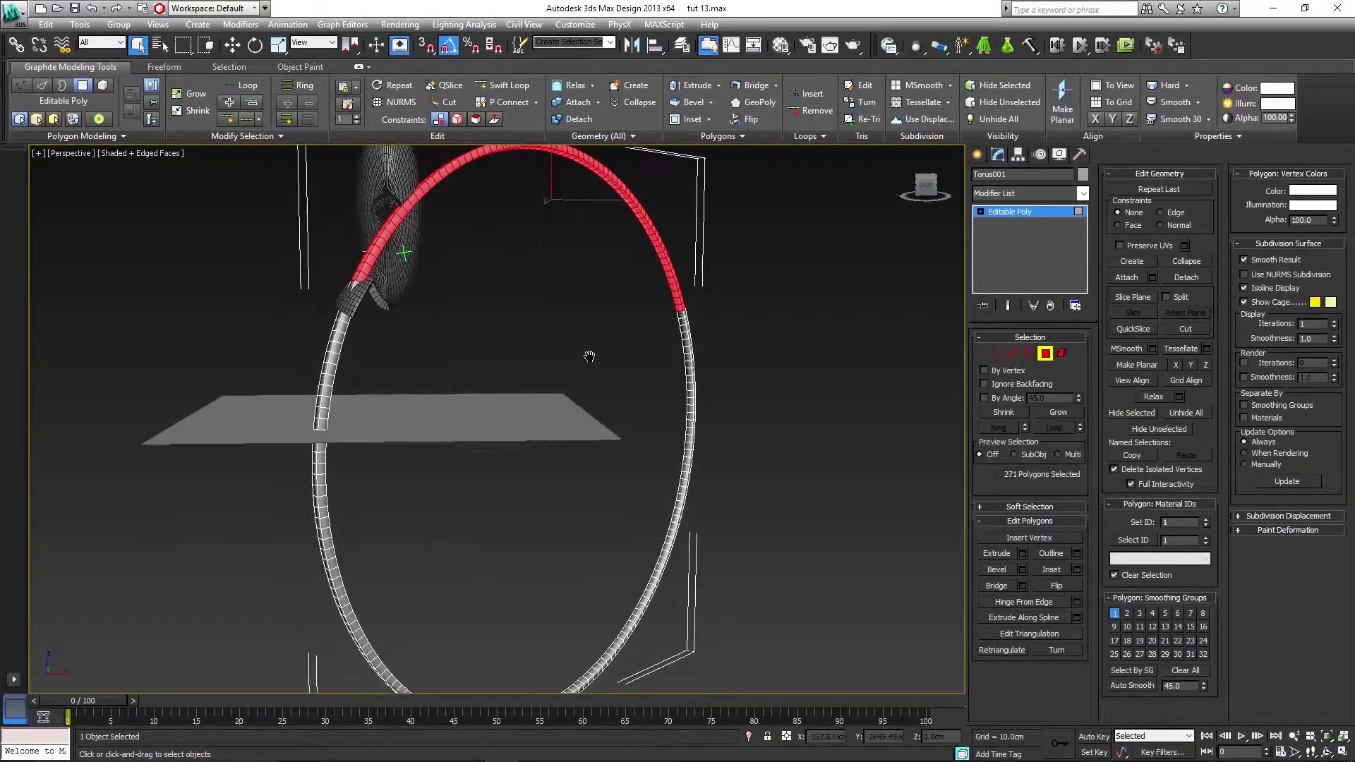
key(Delete)
- Delete the torus's lower and far-side polygons, keeping only the short curved section beside the opened foot
drag(858, 662, 860, 663)
middle_drag(767, 546, 765, 416)
key(Delete)
scroll(765, 417, down, 3)
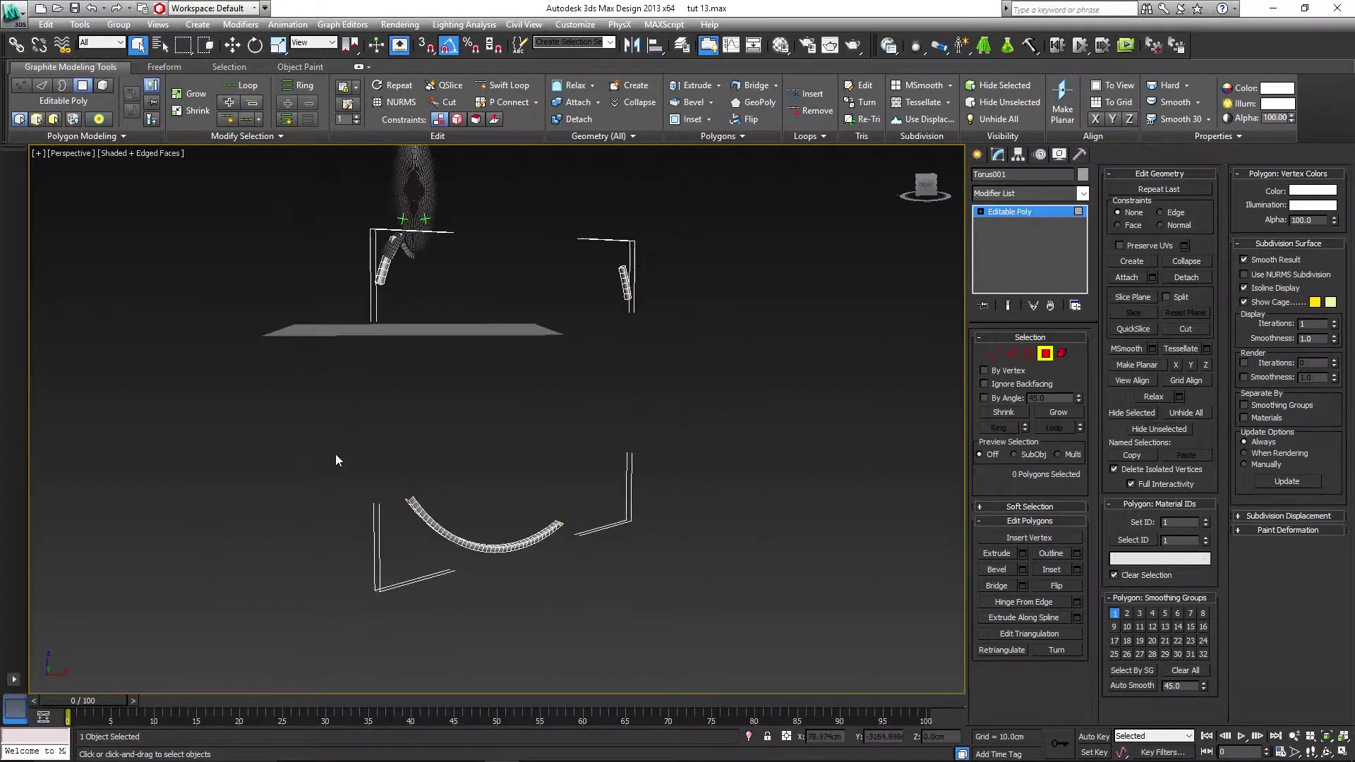
drag(336, 455, 635, 600)
key(Delete)
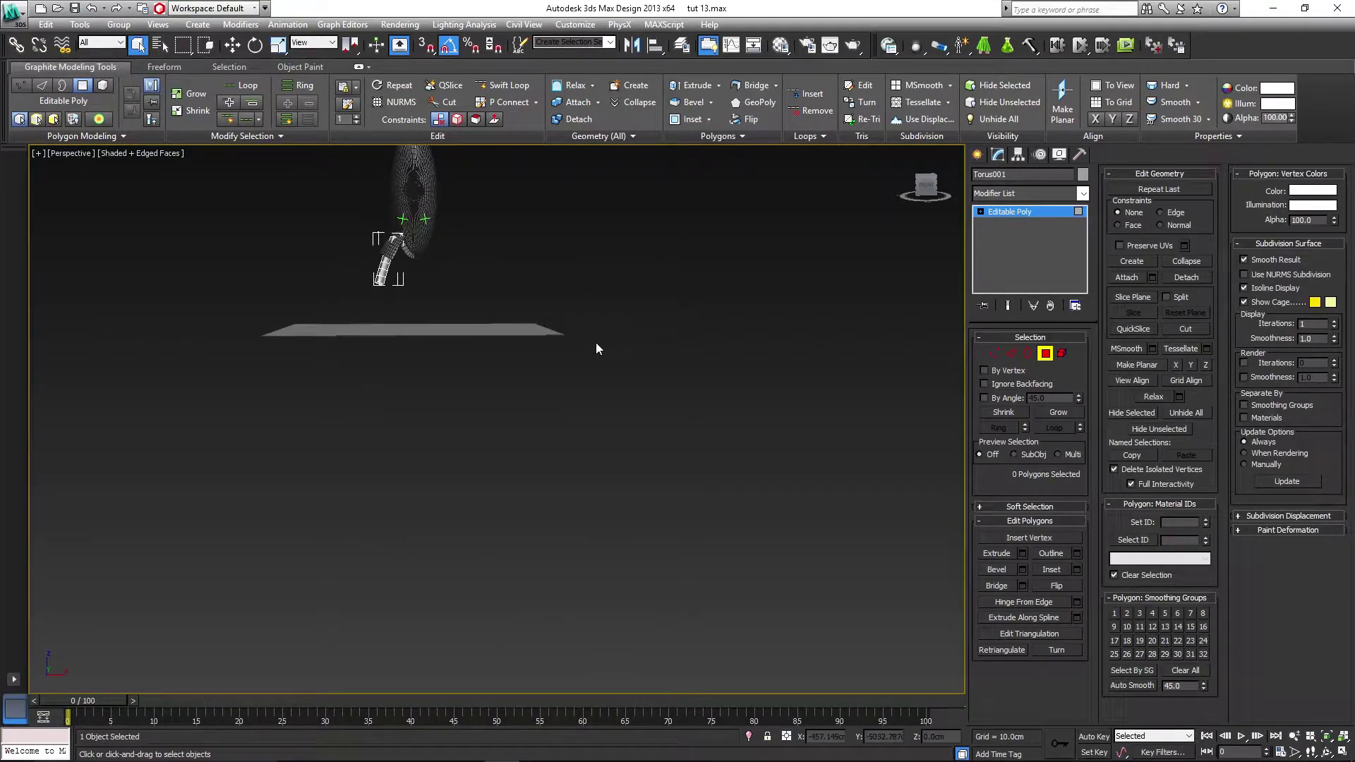
- Undo the last deletions of the torus's lower and far-side polygons
key(ctrl+z)
key(ctrl+z)
key(ctrl+z)
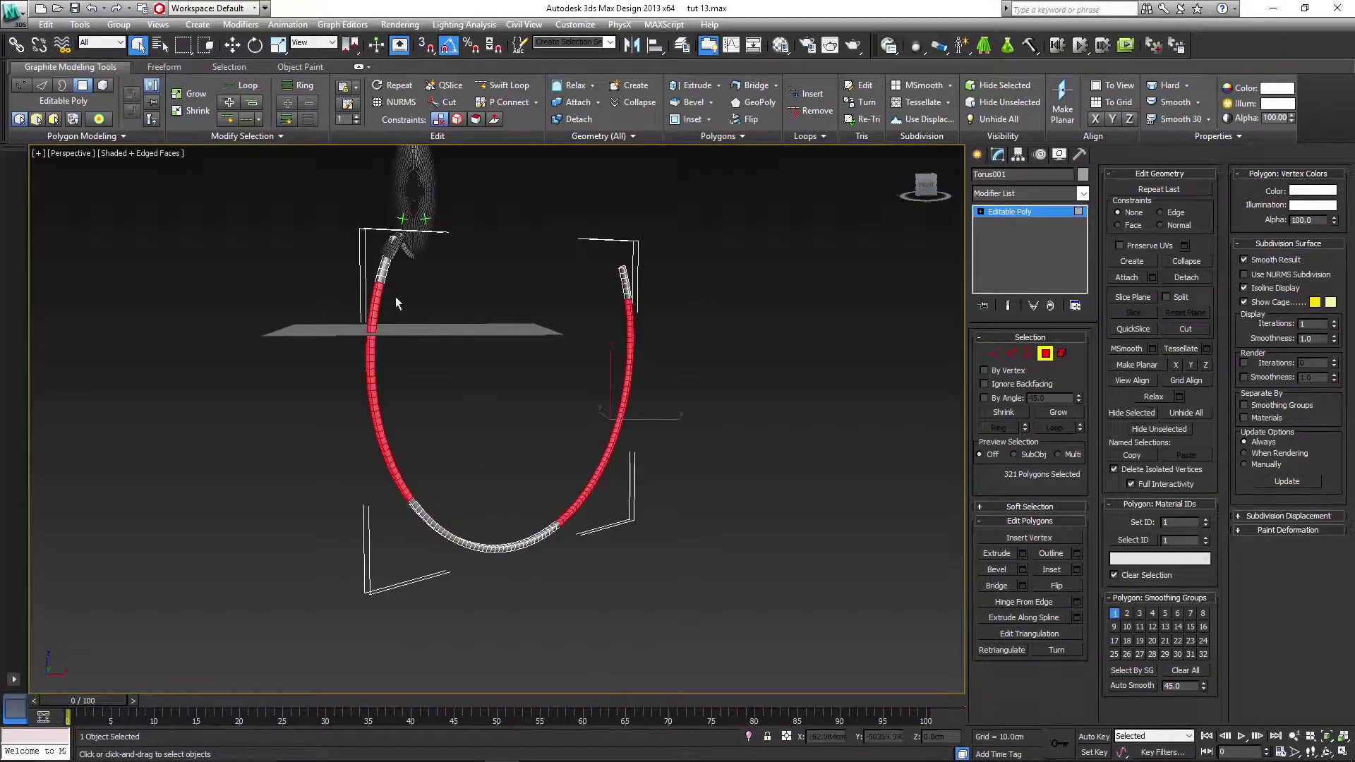
key(ctrl+z)
- Delete the torus's lower arc below the square base and its remaining far-side section, keeping a longer leg under the foot
drag(337, 353, 710, 547)
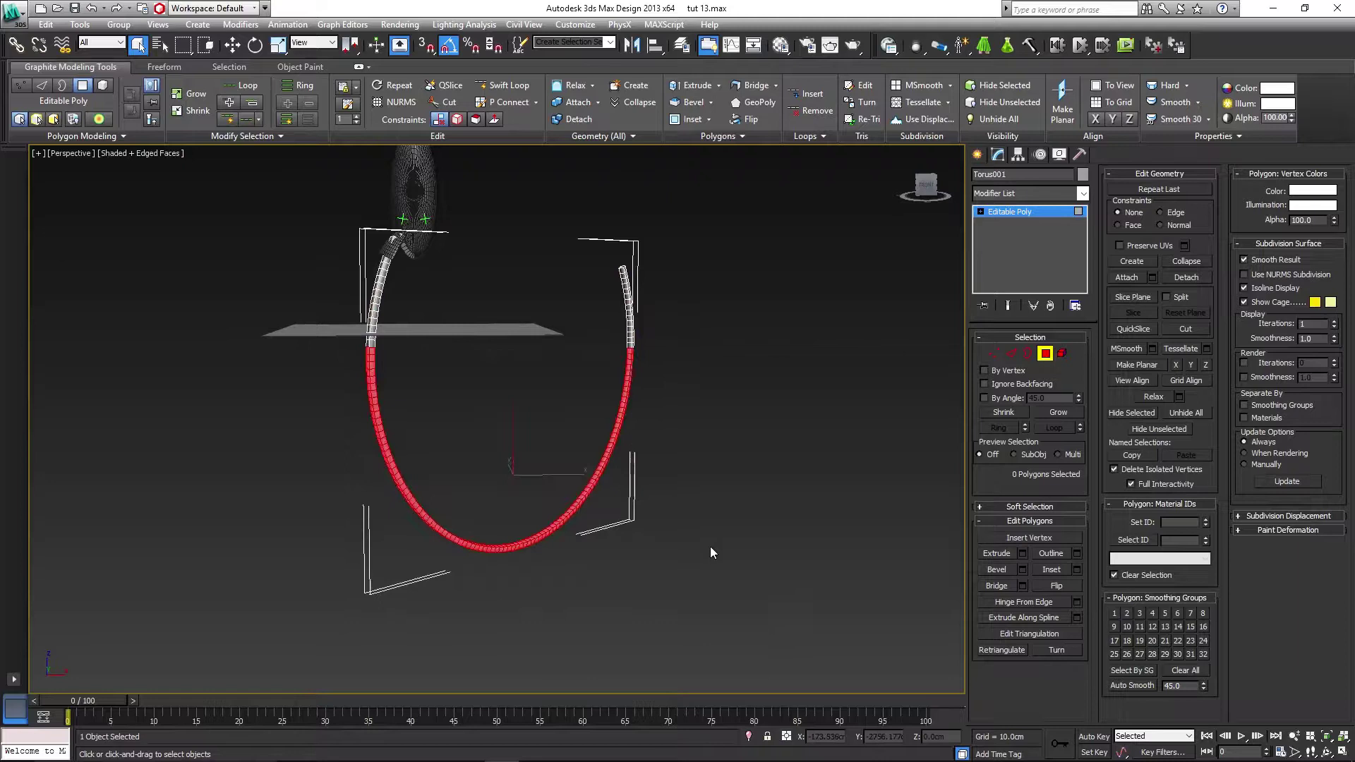
alt+middle_drag(464, 333, 367, 379)
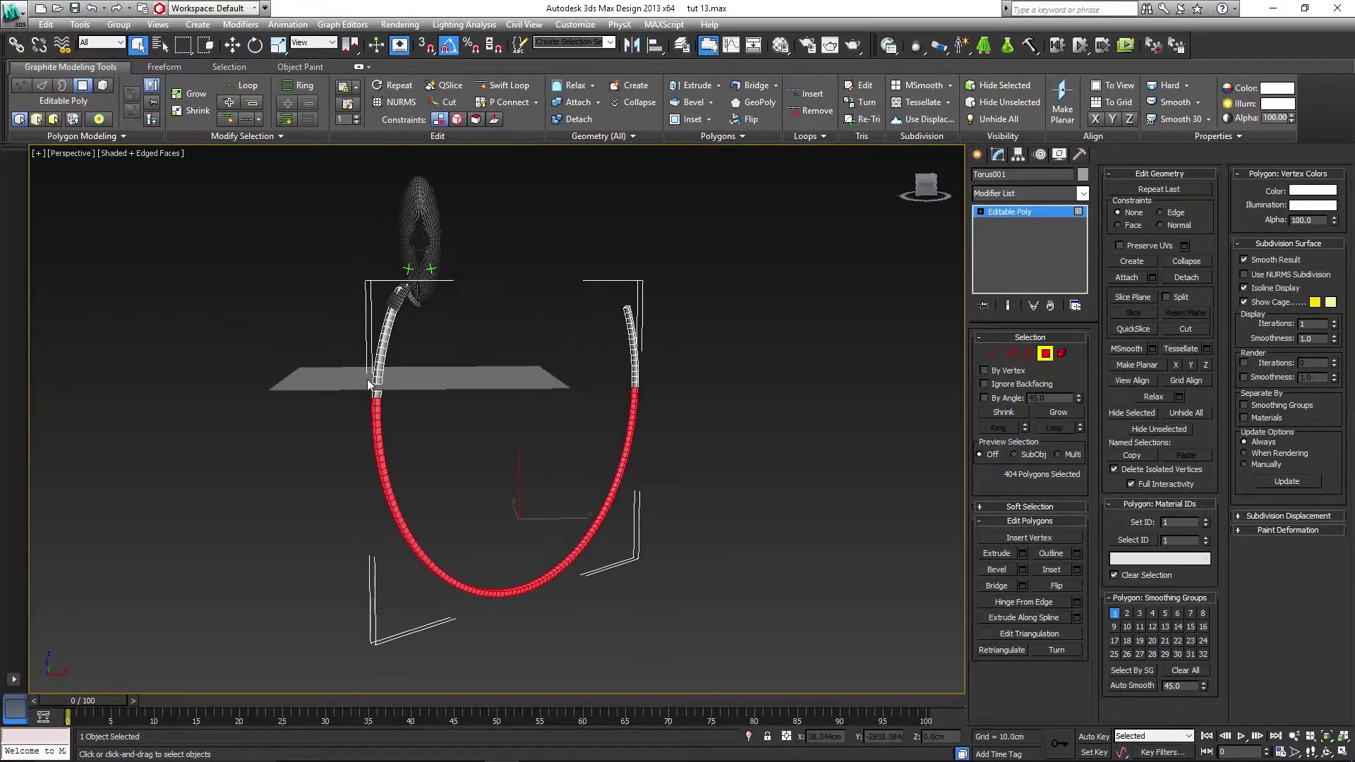
key(Delete)
drag(613, 274, 738, 441)
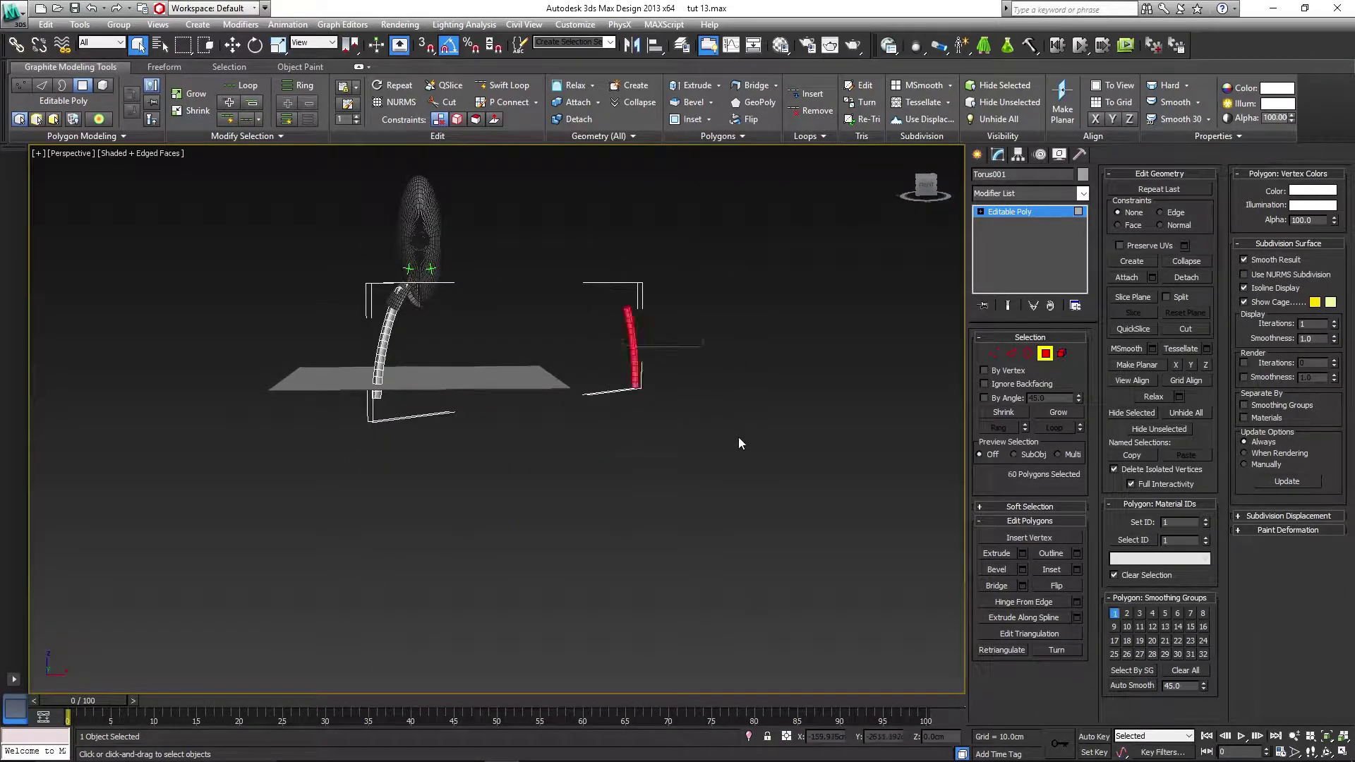
key(Delete)
- Move the square base down to a Z position of -260 cm
scroll(507, 413, up, 5)
middle_drag(273, 452, 399, 359)
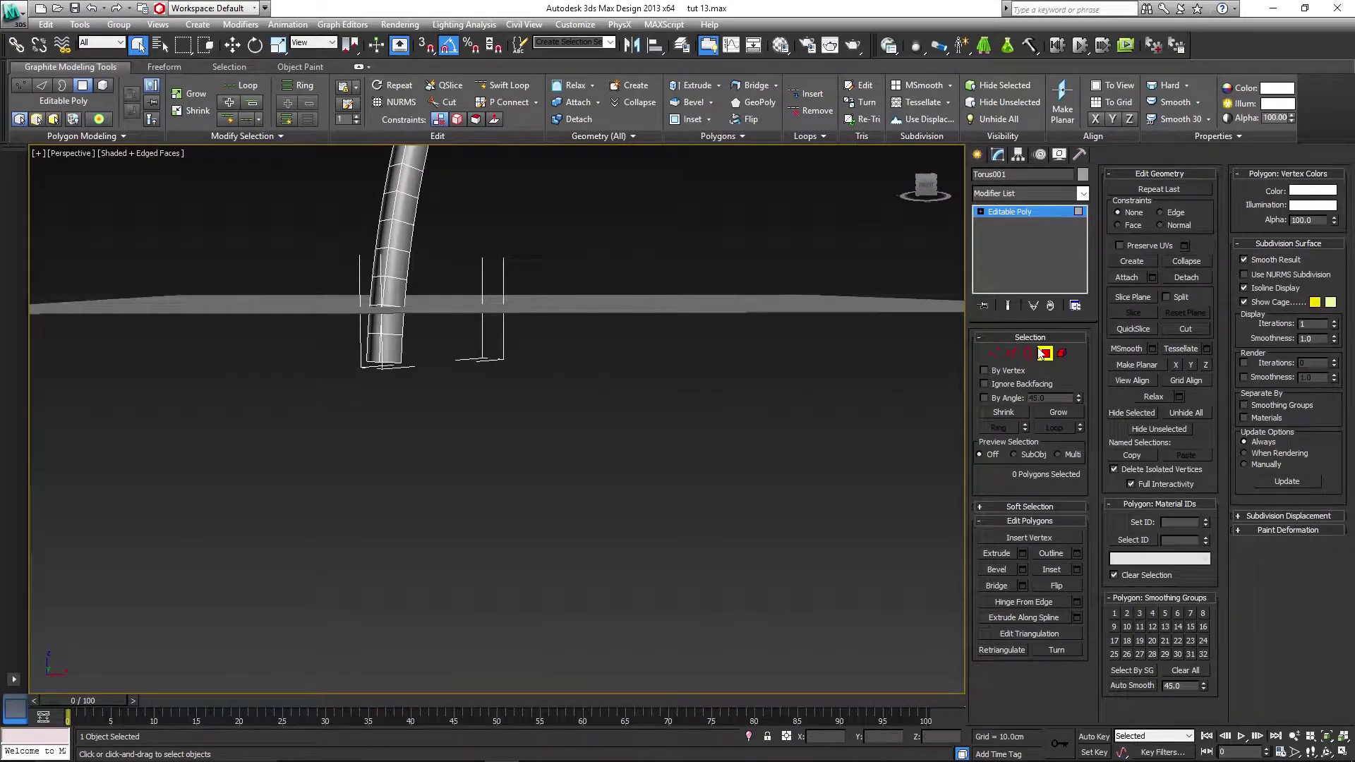
click(1045, 353)
click(667, 309)
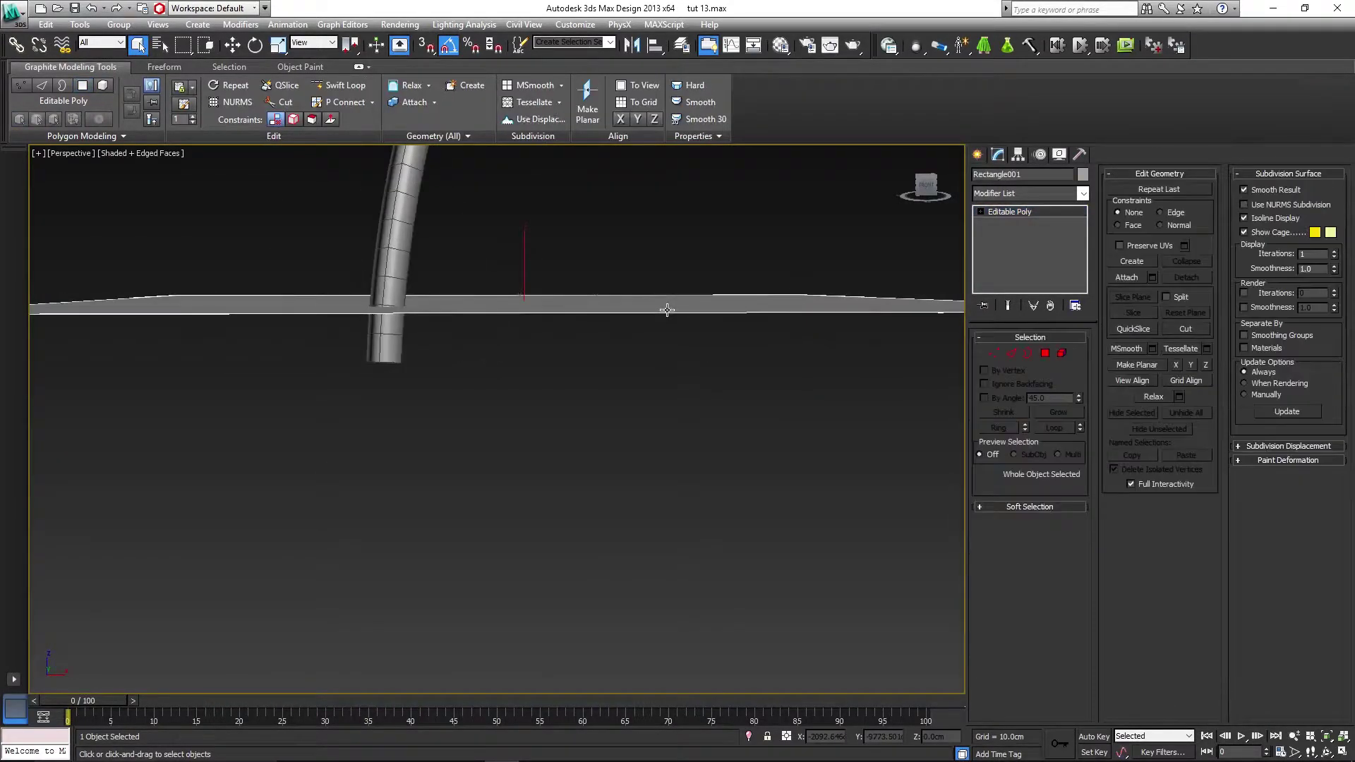
key(w)
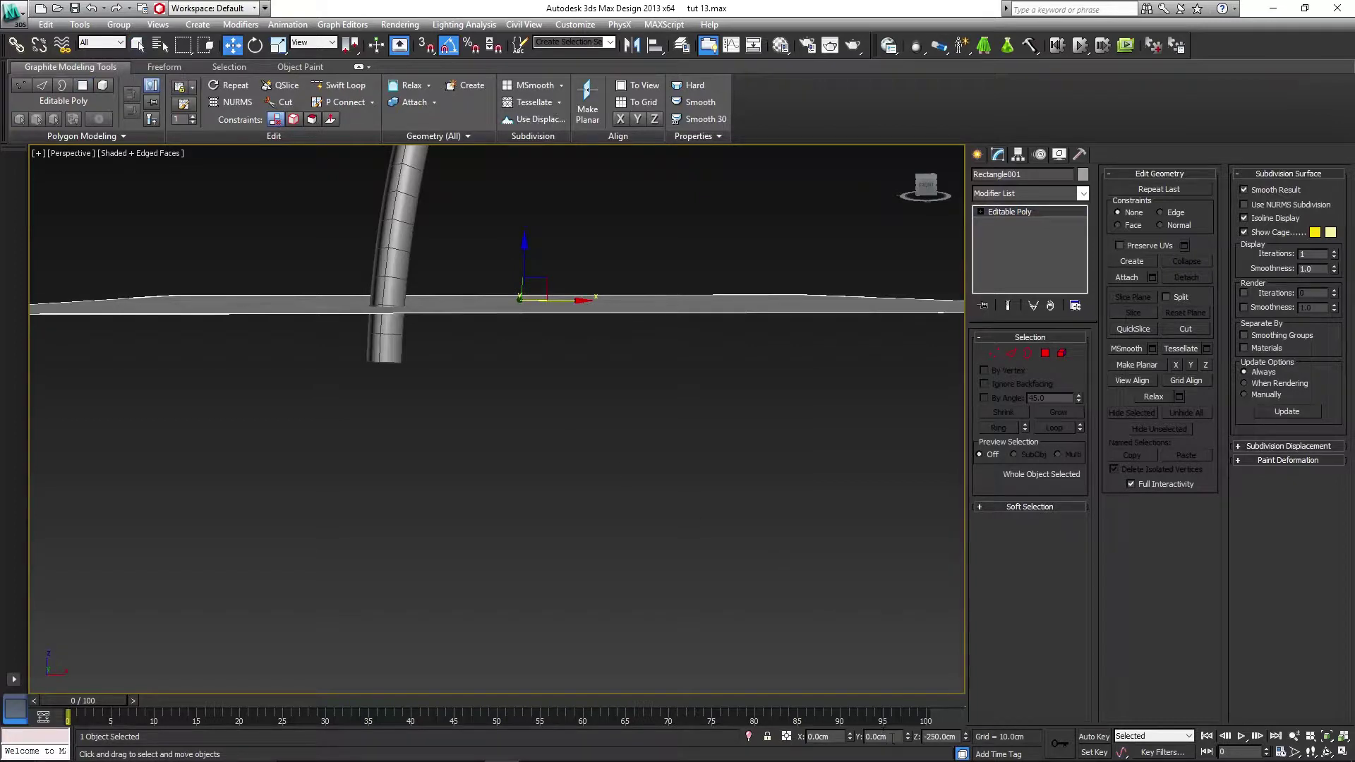
double_click(942, 737)
text(-260)
key(Return)
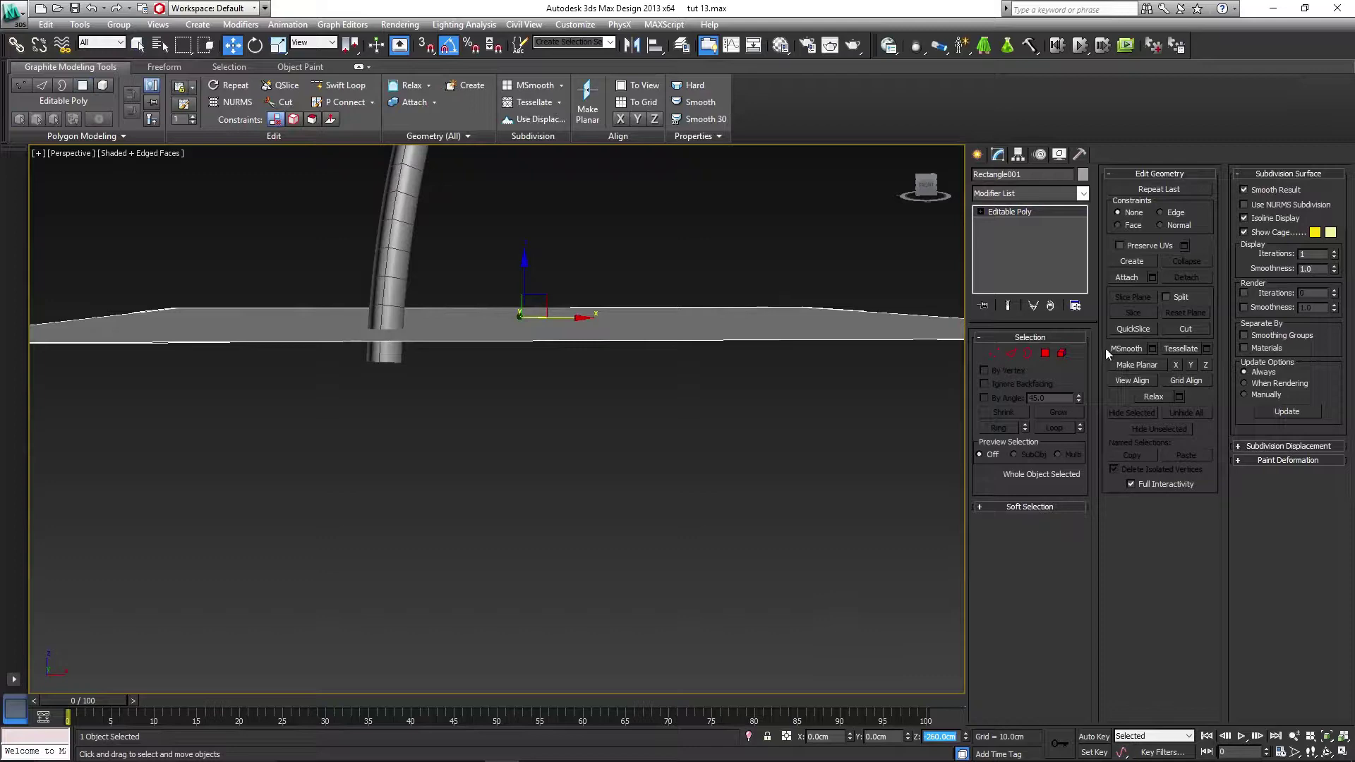
- Delete the lowest ring of leg polygons that sticks out beneath the square base
click(1045, 353)
middle_drag(515, 318, 548, 315)
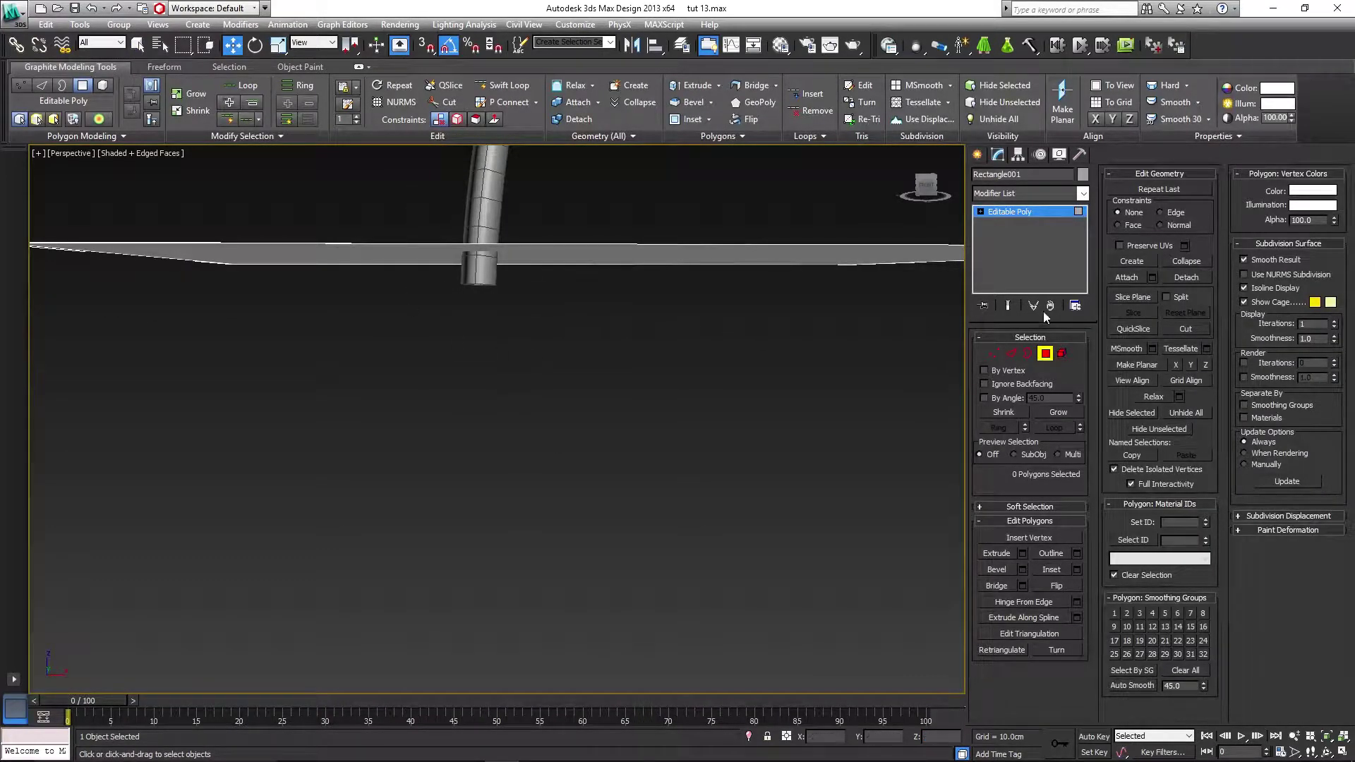
click(1045, 353)
click(480, 272)
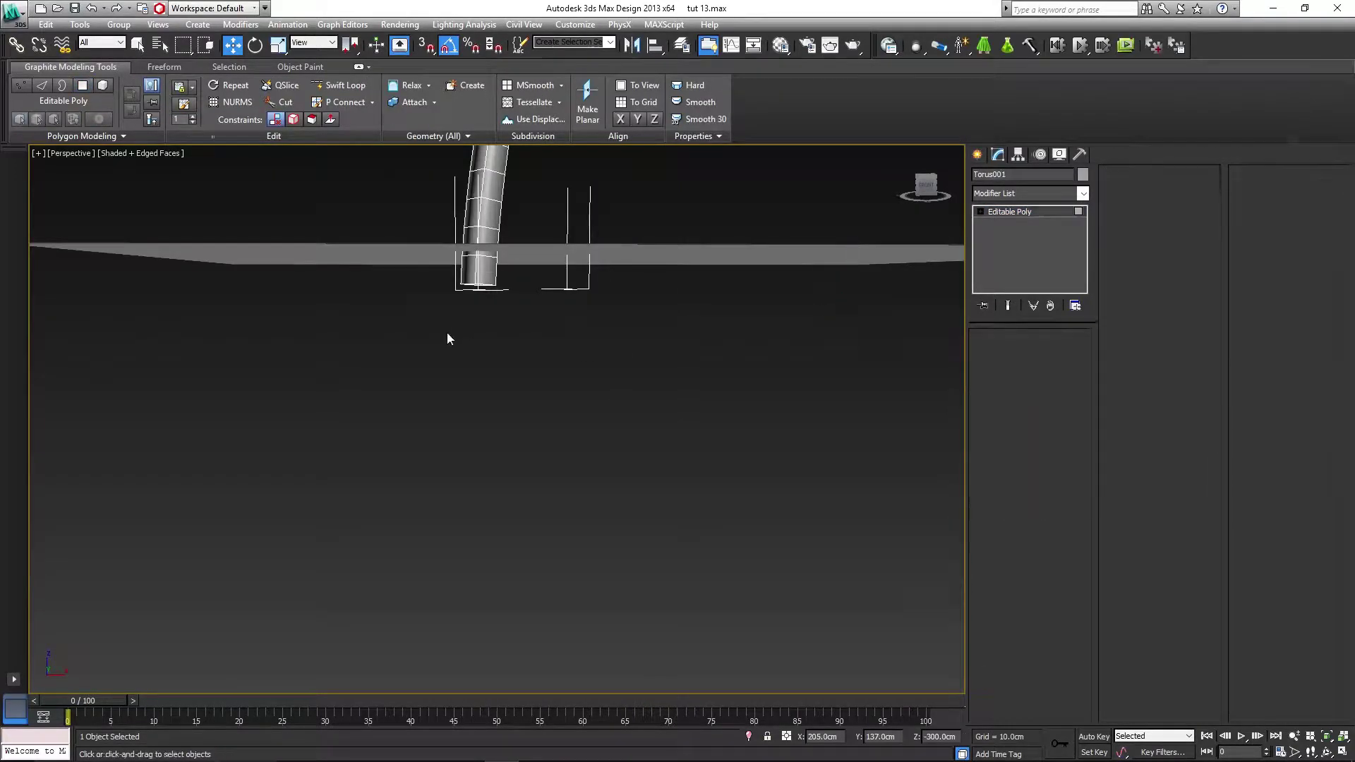
key(4)
drag(515, 282, 406, 302)
alt+middle_drag(640, 288, 643, 303)
key(Delete)
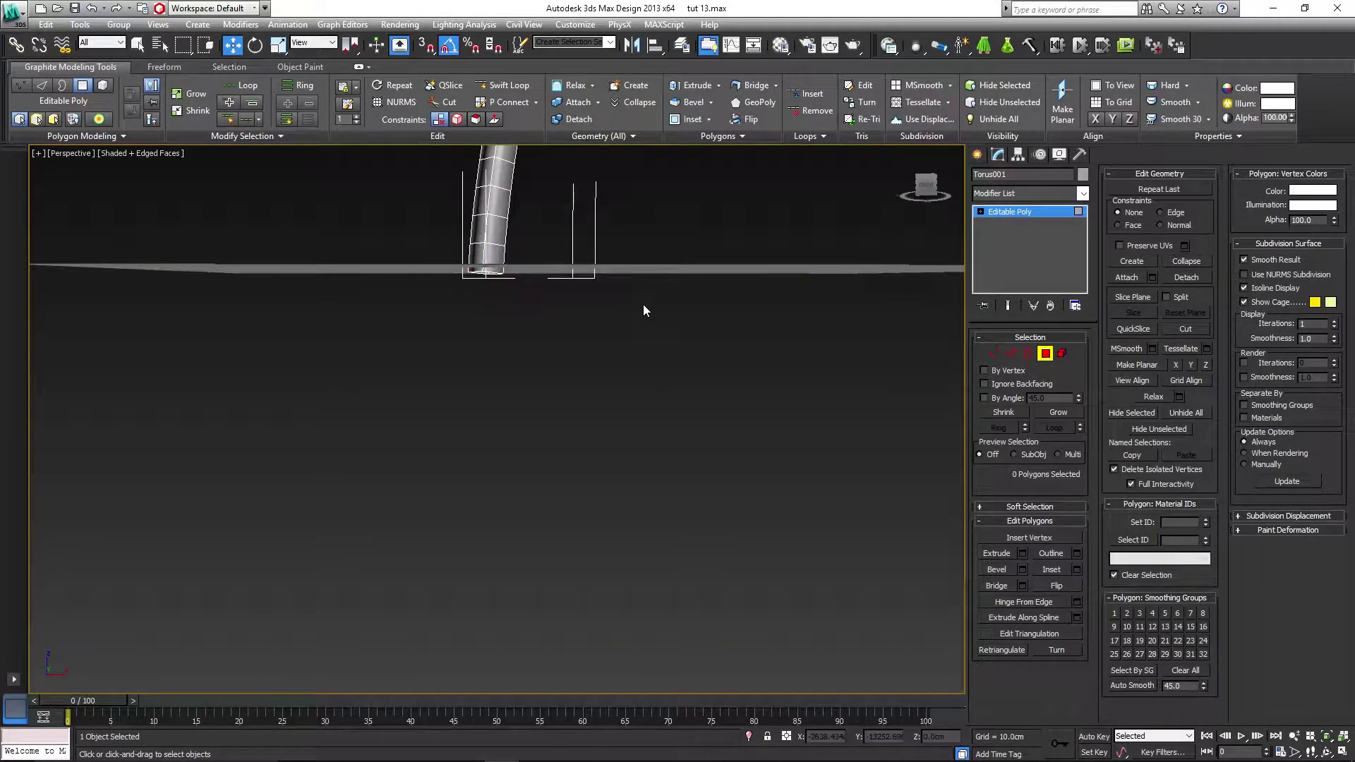
- Select the two leg polygons that poke through the upper surface of the foot
key(z)
middle_drag(599, 489, 629, 302)
click(528, 209)
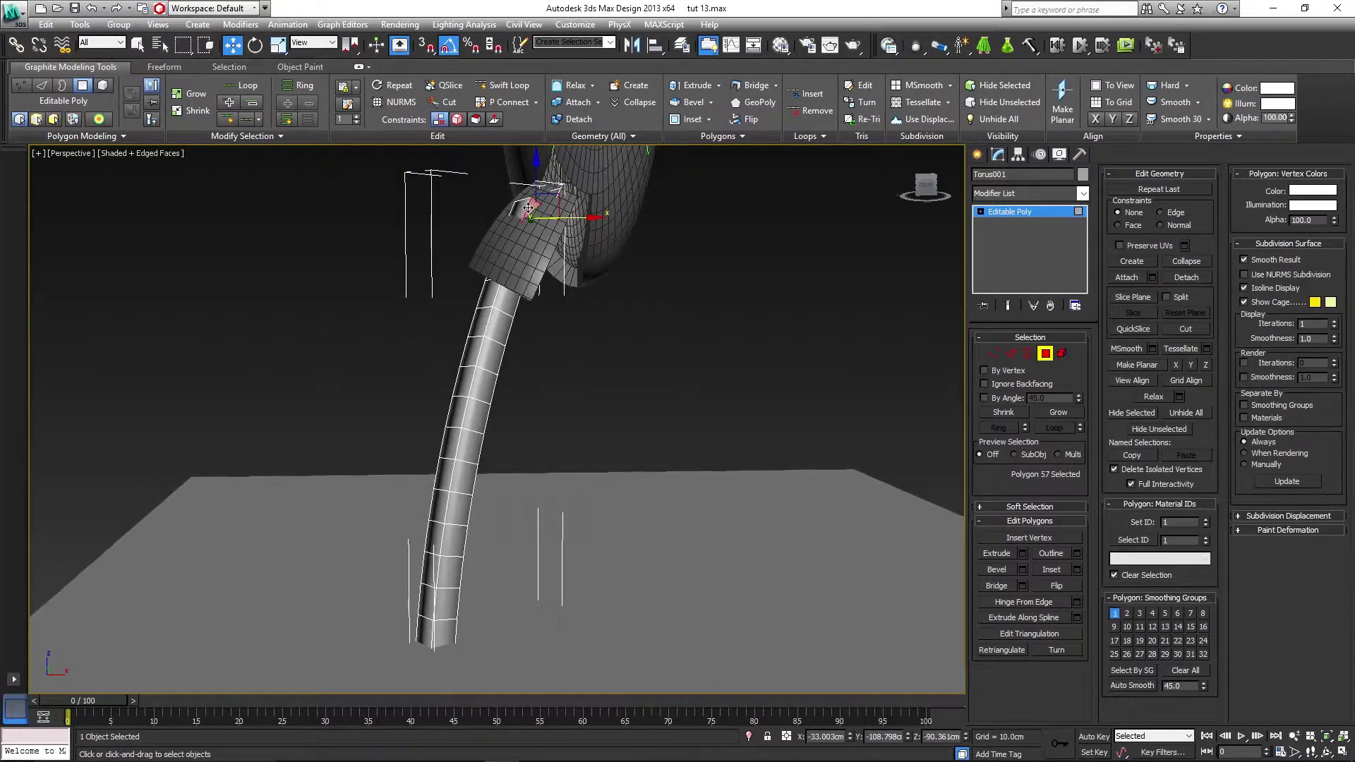
key(z)
ctrl+click(339, 257)
scroll(568, 432, down, 2)
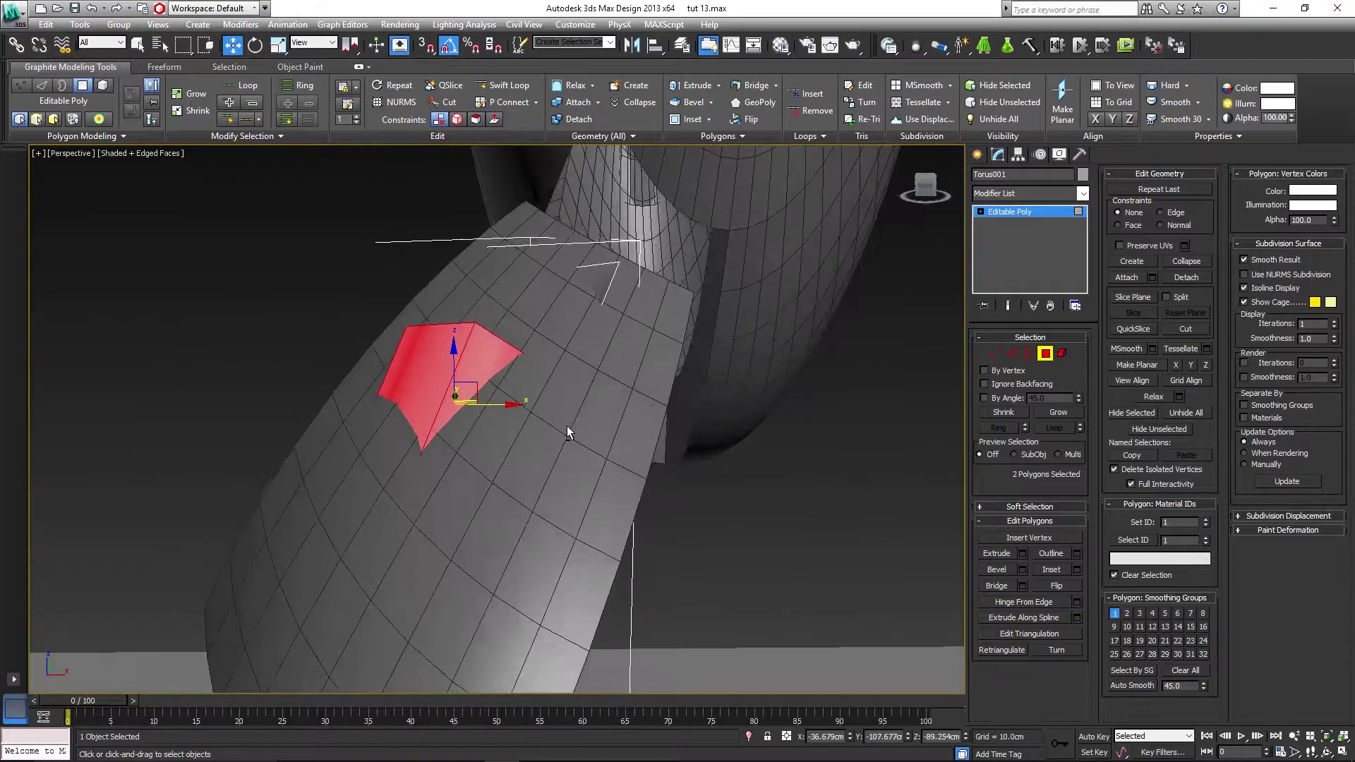
alt+middle_drag(569, 432, 487, 424)
scroll(494, 423, down, 4)
click(1046, 354)
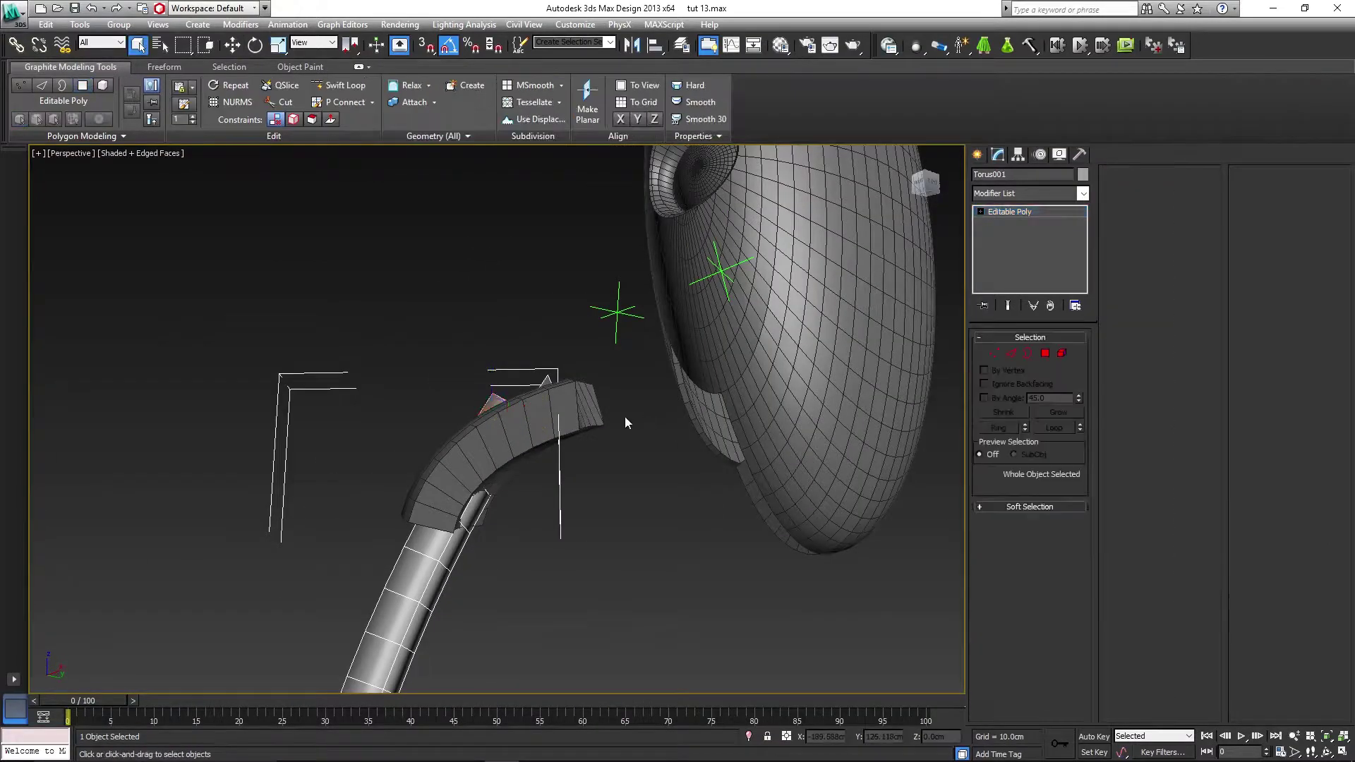
- Make the foot section see-through so the leg's end inside it shows
click(562, 412)
alt+middle_drag(645, 429, 499, 378)
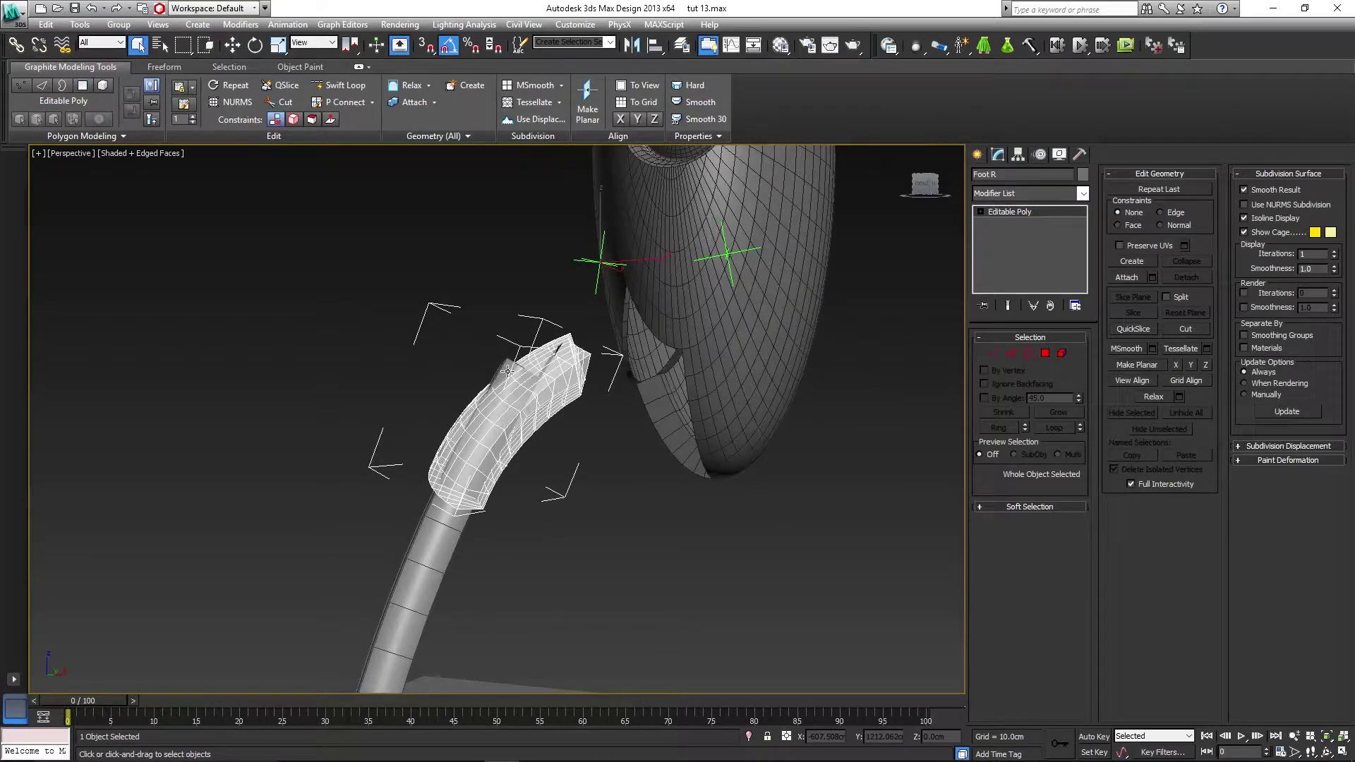
click(393, 583)
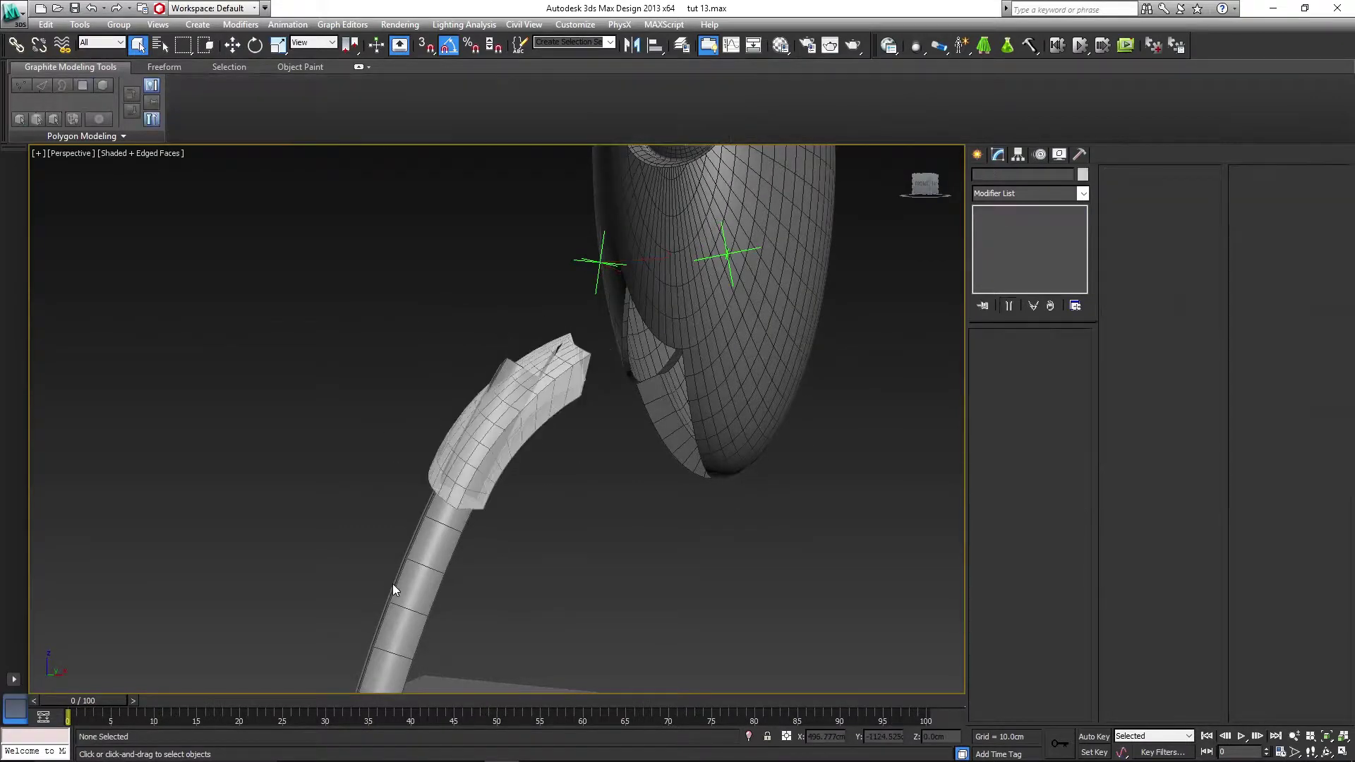
- Try to delete the block of leg polygons hidden inside the foot
click(1045, 353)
click(525, 388)
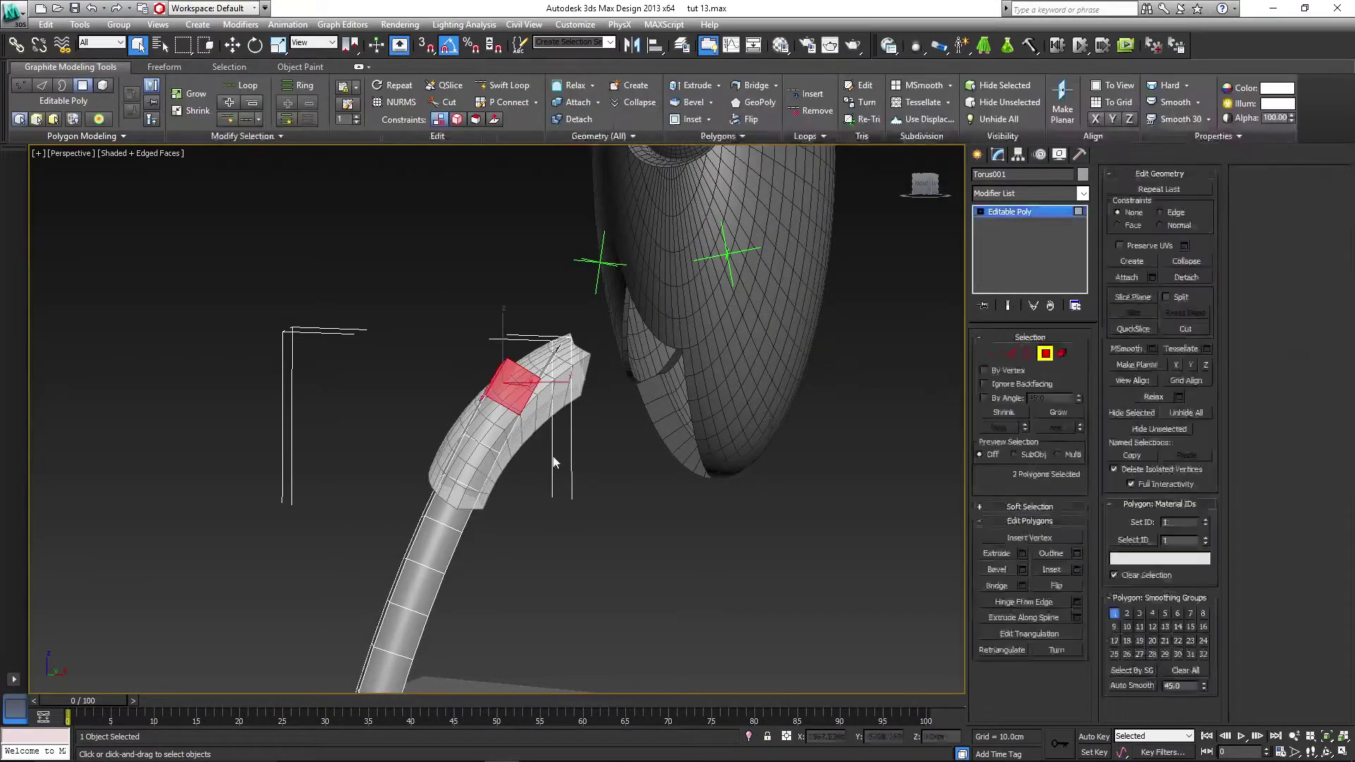
scroll(494, 367, up, 3)
drag(611, 366, 617, 427)
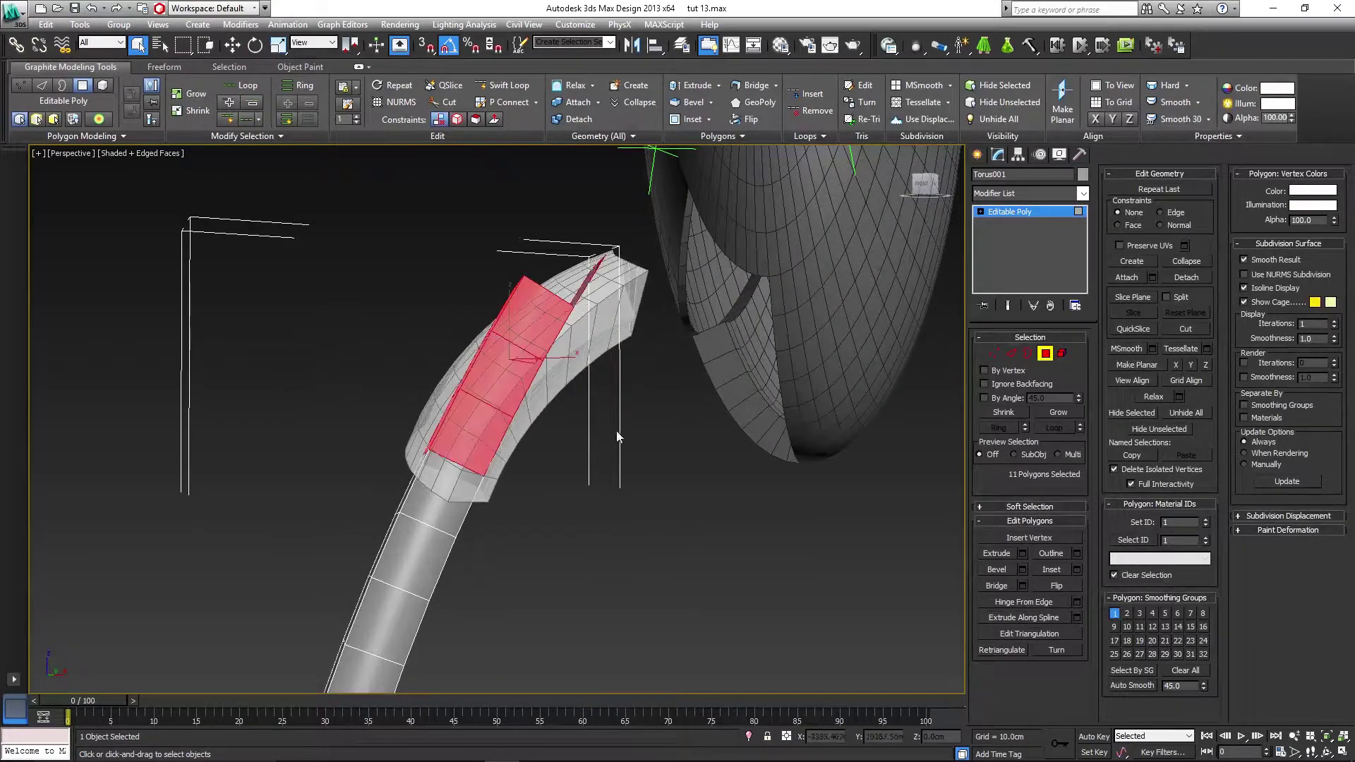
middle_drag(593, 452, 585, 403)
key(Delete)
middle_drag(495, 407, 544, 350)
key(ctrl+z)
key(ctrl+z)
- Delete the leg's upper polygons inside the foot, keeping only the ring nearest the foot's lower opening
click(540, 262)
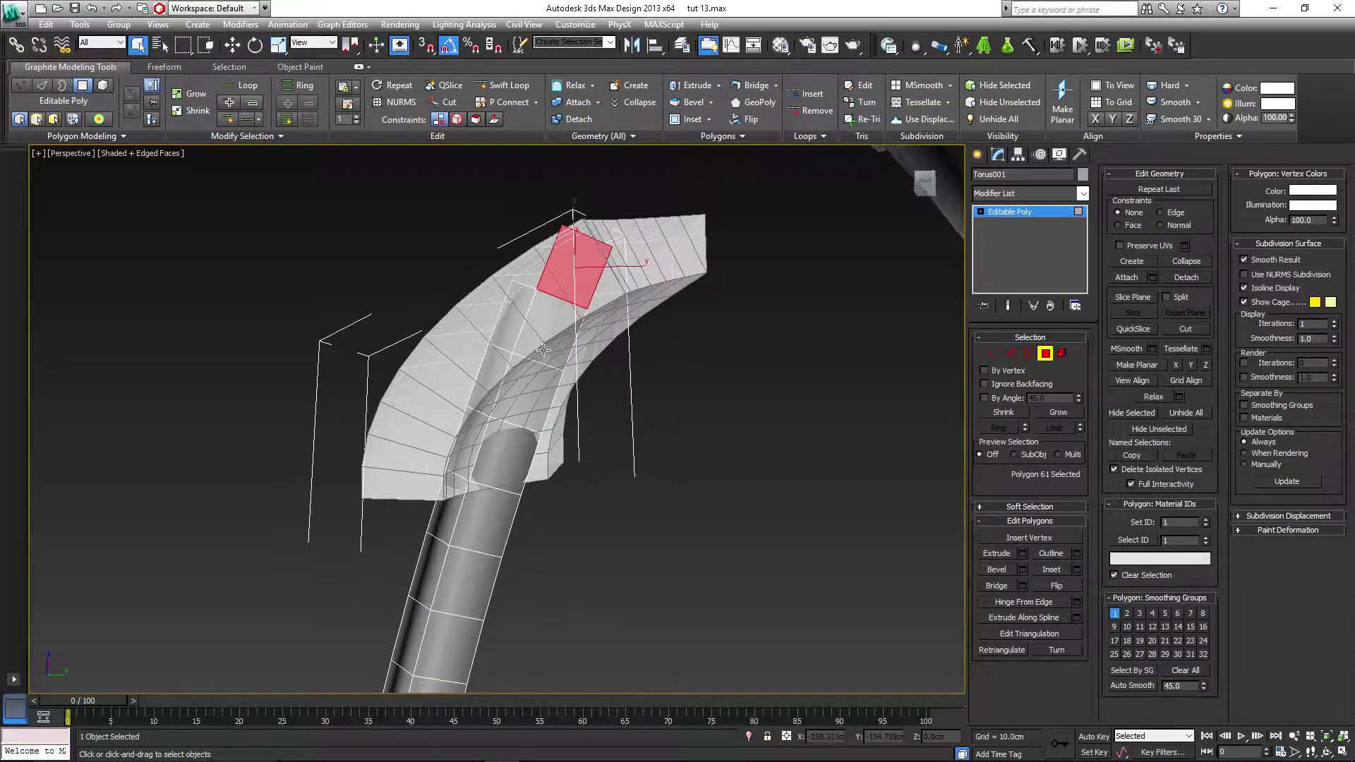
drag(626, 356, 624, 378)
key(Delete)
- Select the leg's top polygon ring and examine from several sides how it meets the foot
drag(443, 381, 559, 464)
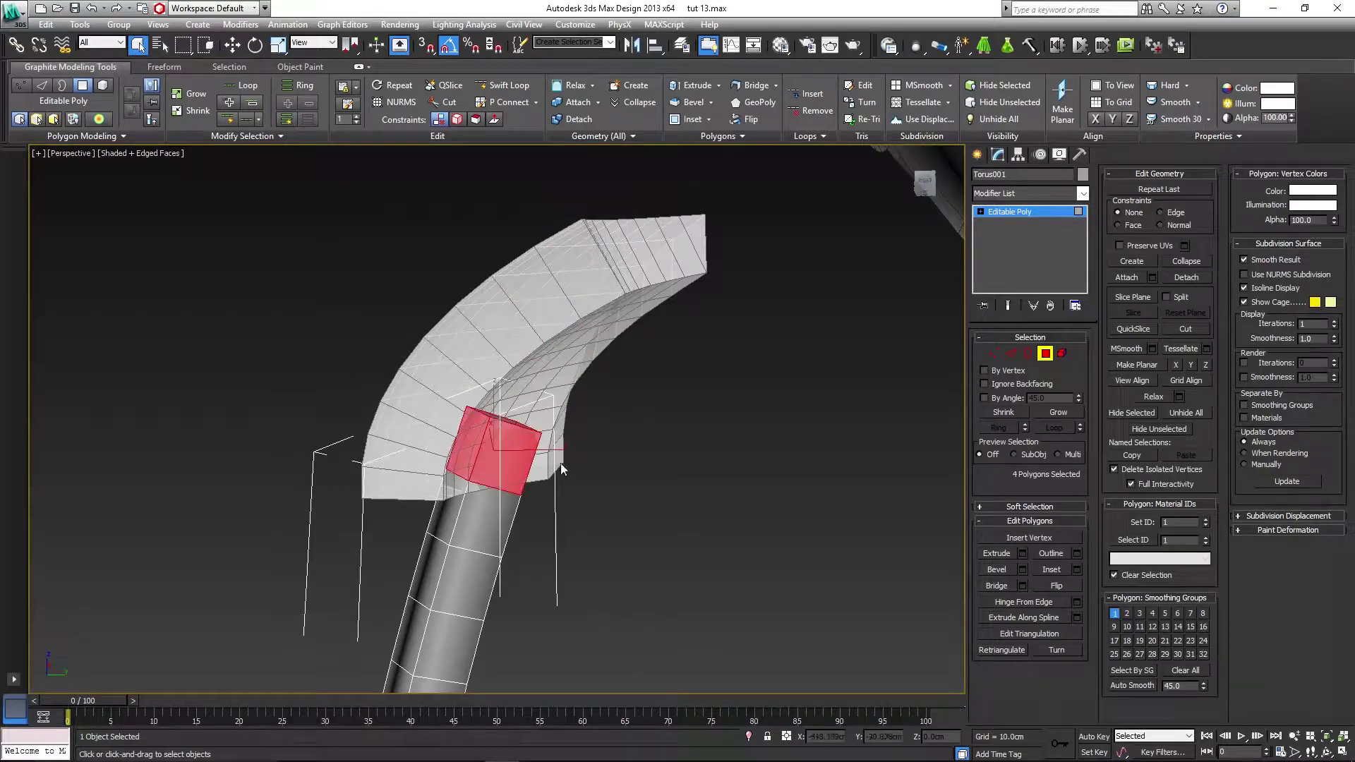
key(Delete)
alt+middle_drag(611, 520, 483, 393)
click(515, 448)
scroll(516, 448, up, 5)
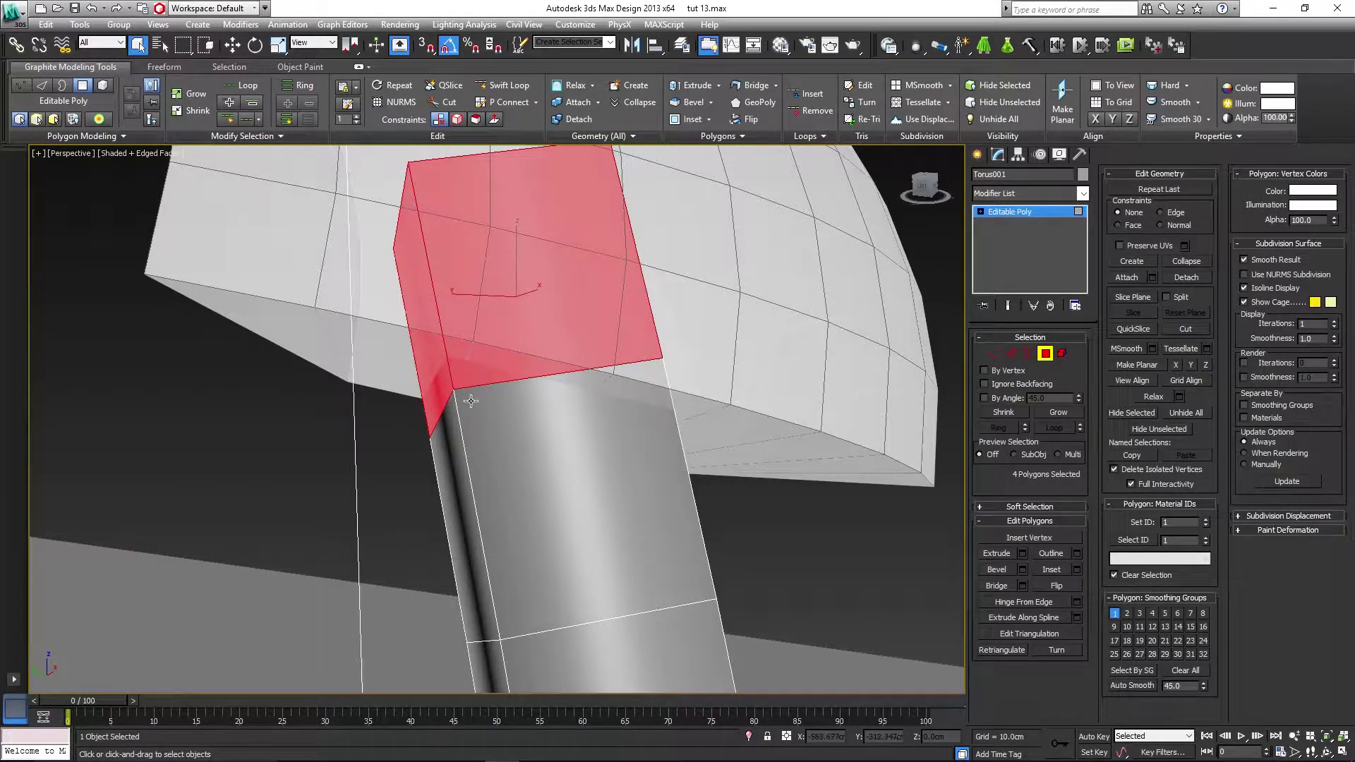
alt+middle_drag(432, 430, 526, 401)
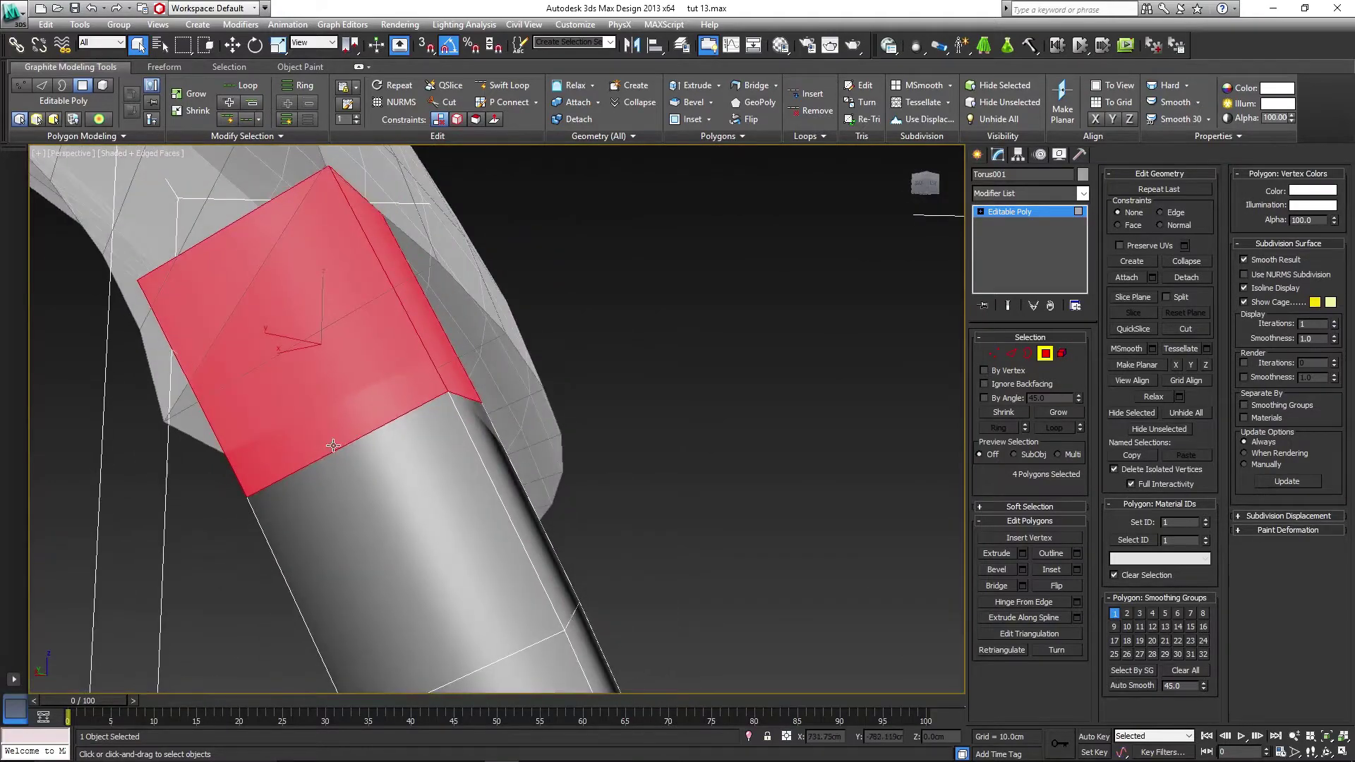
alt+middle_drag(334, 446, 511, 406)
scroll(447, 384, down, 4)
scroll(511, 407, down, 4)
click(612, 472)
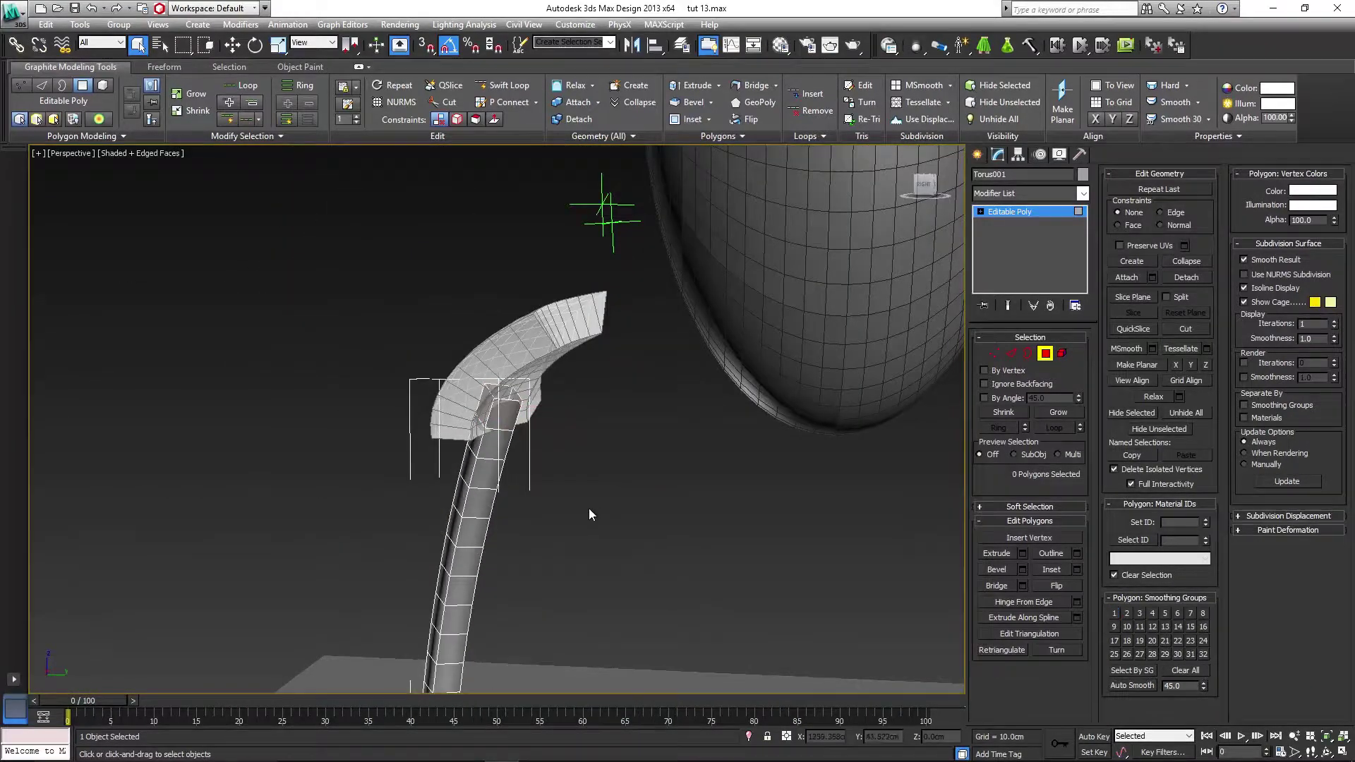
- Leave polygon editing and inspect the whole leg in front and perspective views down to its lower end
middle_drag(588, 510, 626, 416)
click(1043, 355)
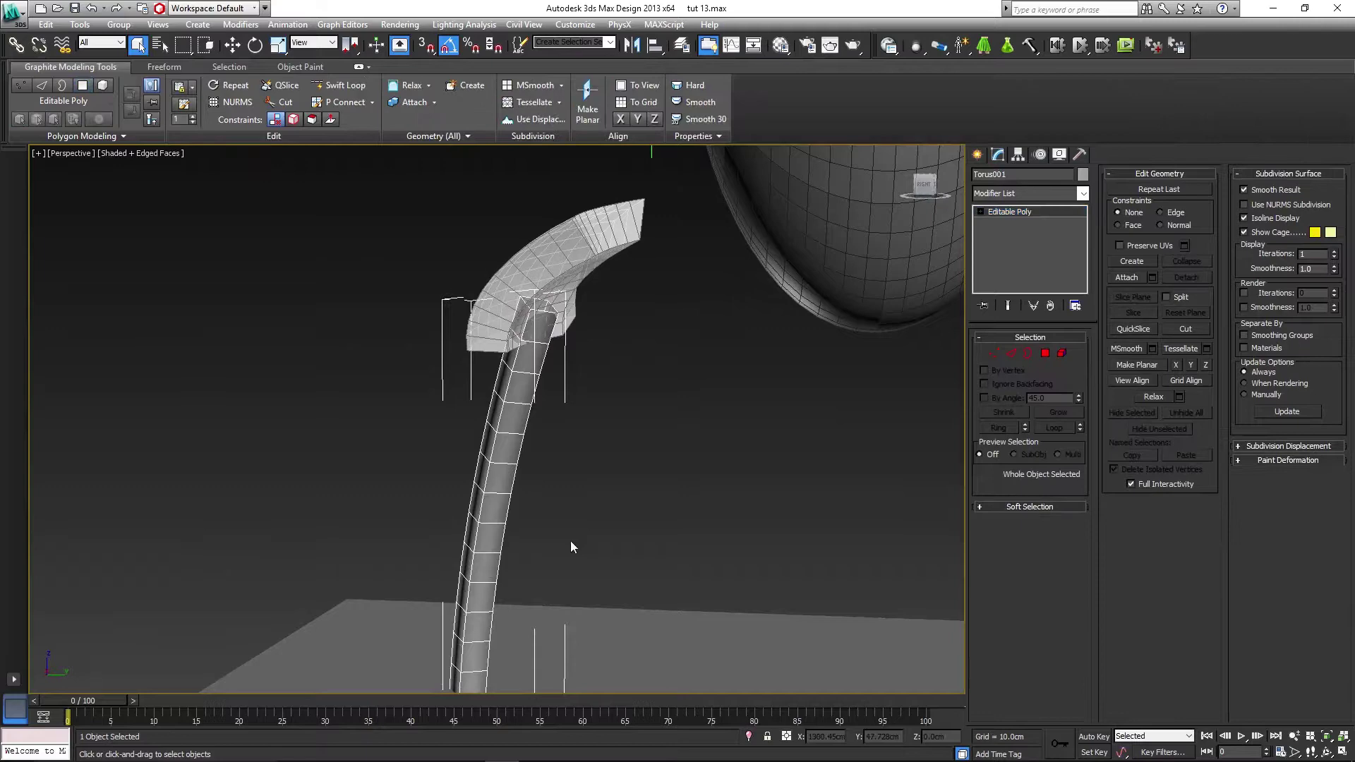
alt+middle_drag(569, 548, 587, 396)
scroll(587, 396, down, 3)
key(f)
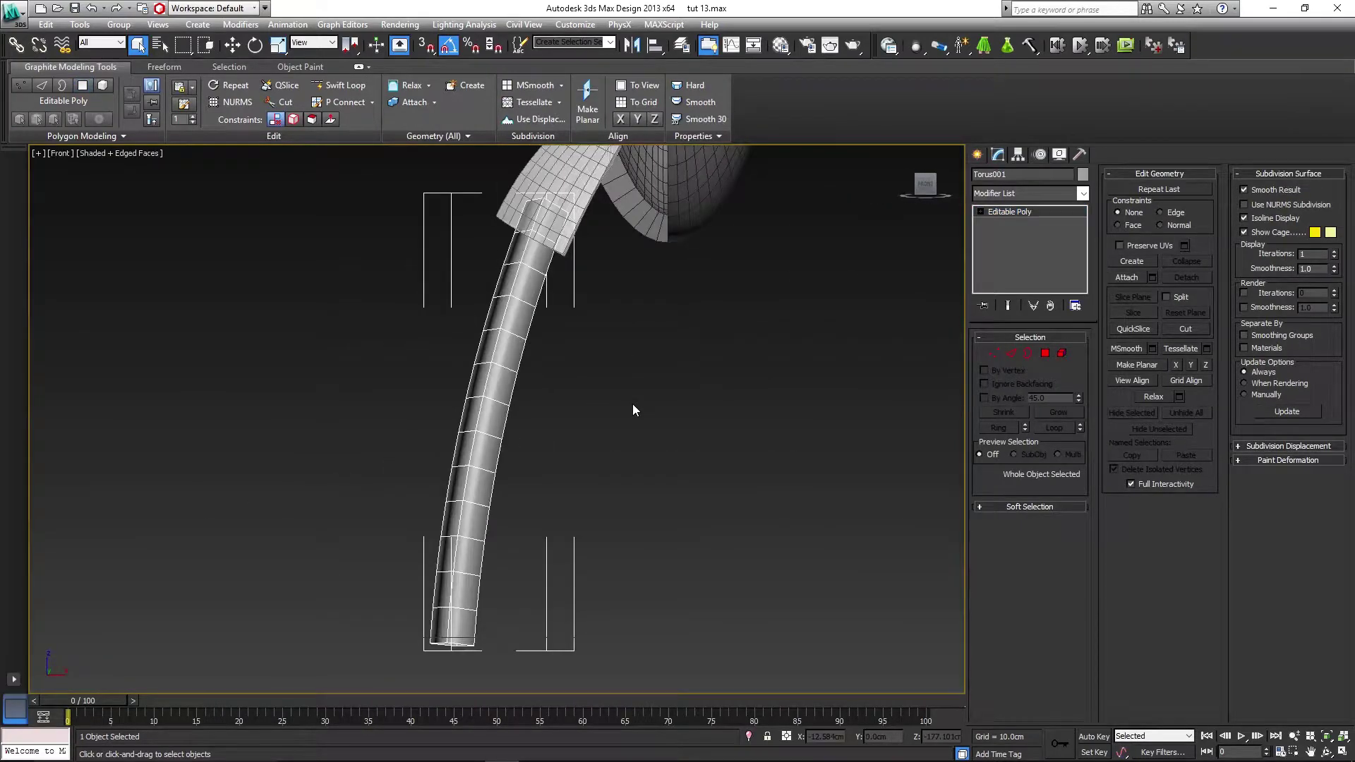
key(p)
scroll(633, 405, down, 7)
scroll(576, 408, up, 5)
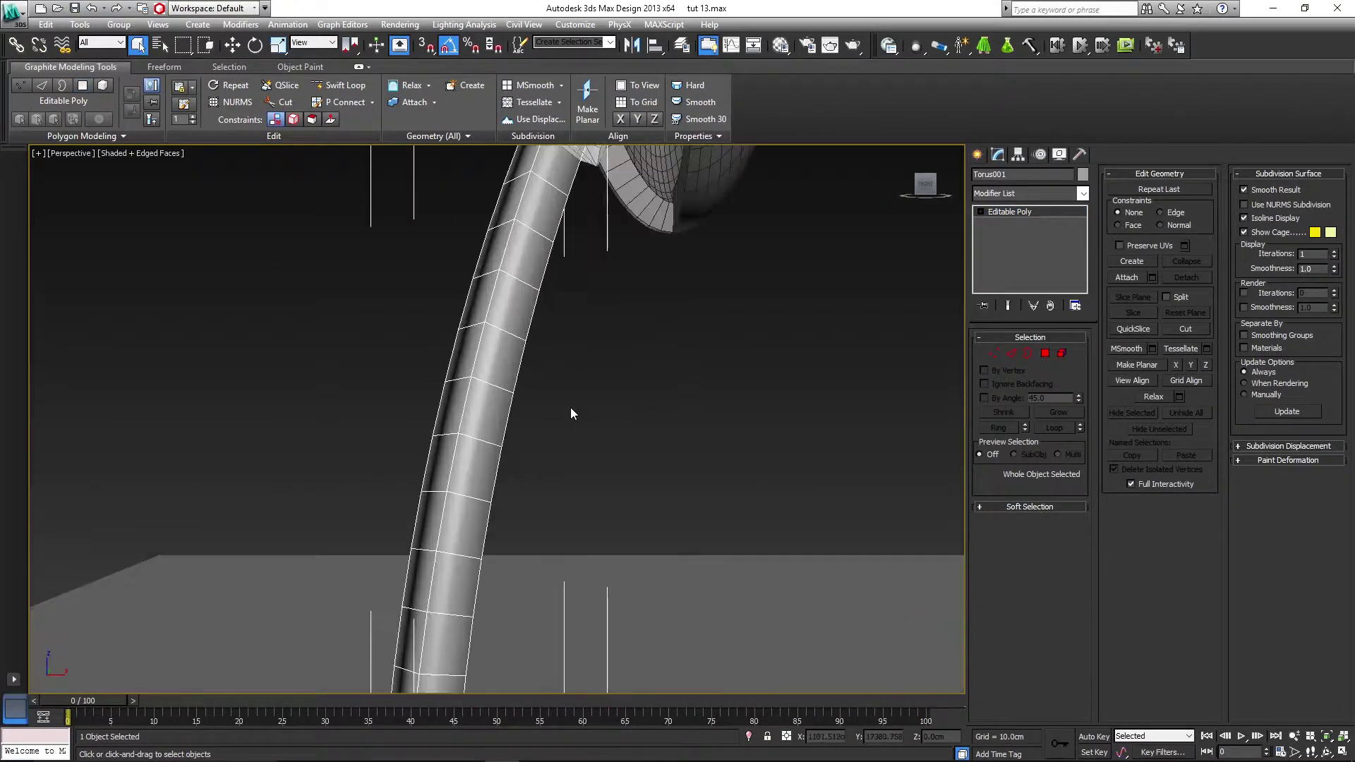
alt+middle_drag(594, 418, 640, 413)
middle_drag(460, 475, 499, 371)
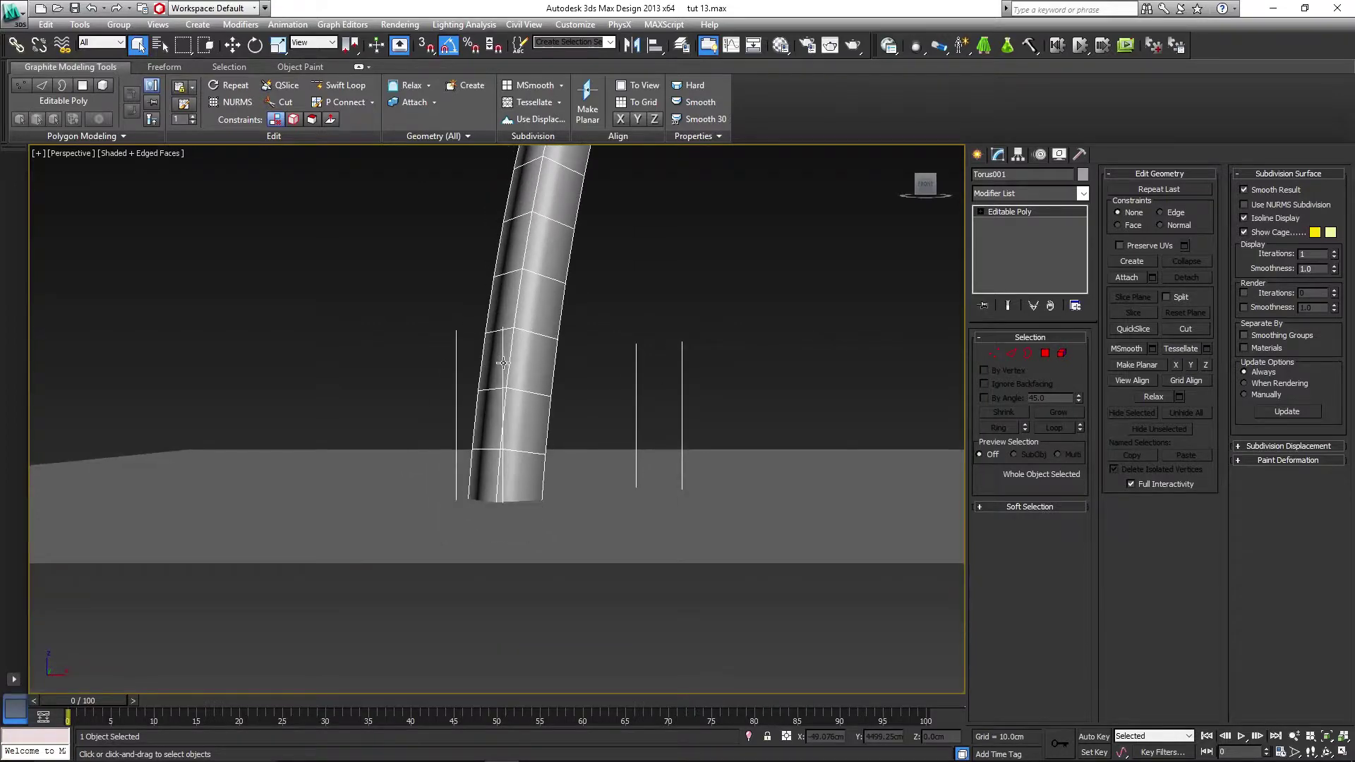
- Target-weld the middle vertex on the leg's bottom edge to the vertex directly above it
click(994, 354)
key(1)
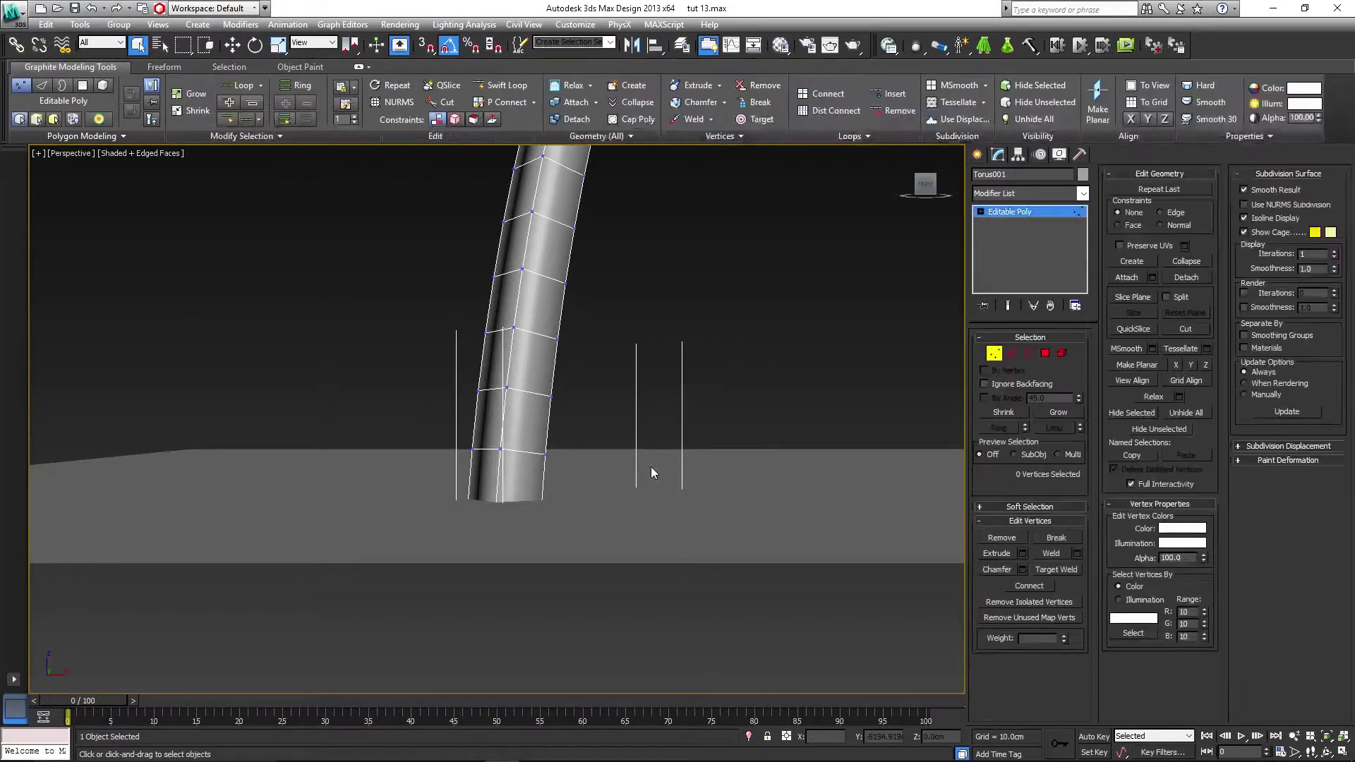
alt+middle_drag(566, 443, 525, 283)
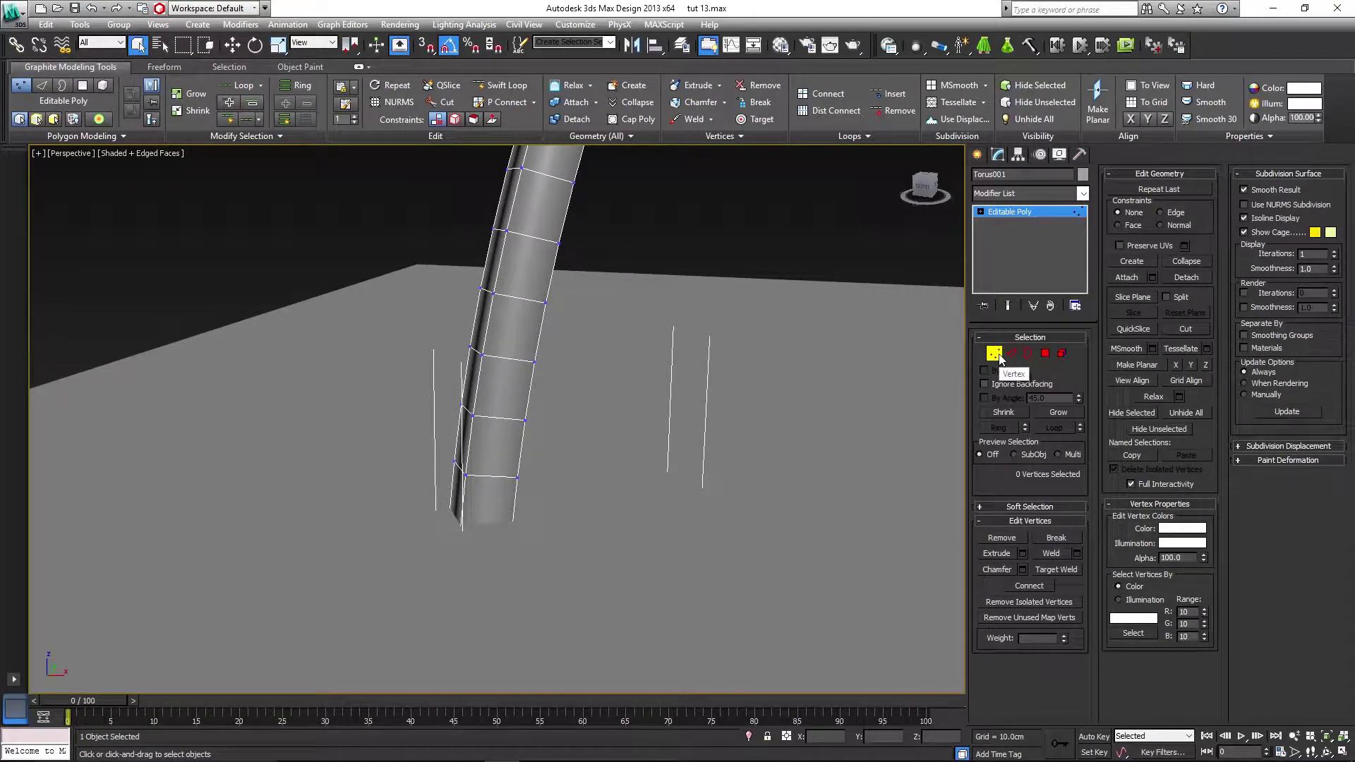
click(1057, 570)
alt+middle_drag(794, 534, 498, 436)
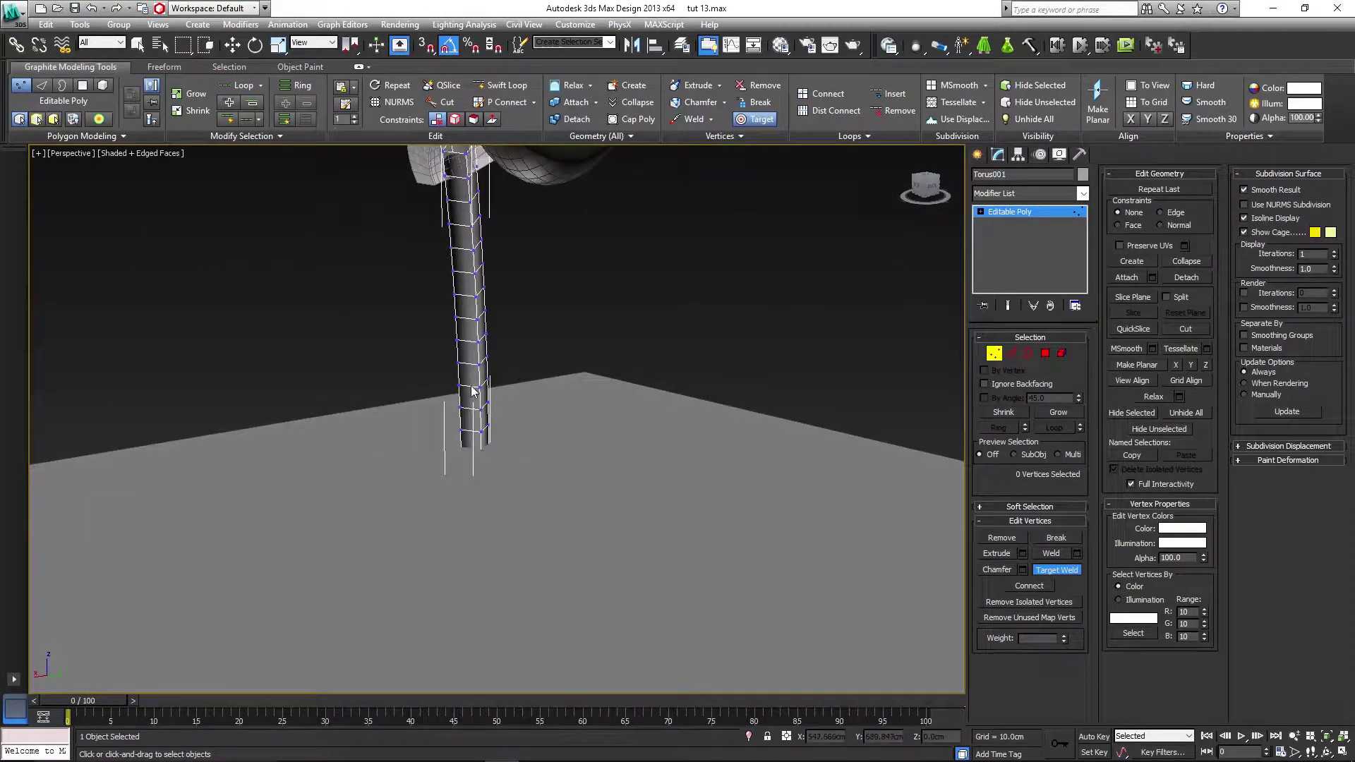
alt+middle_drag(472, 390, 570, 301)
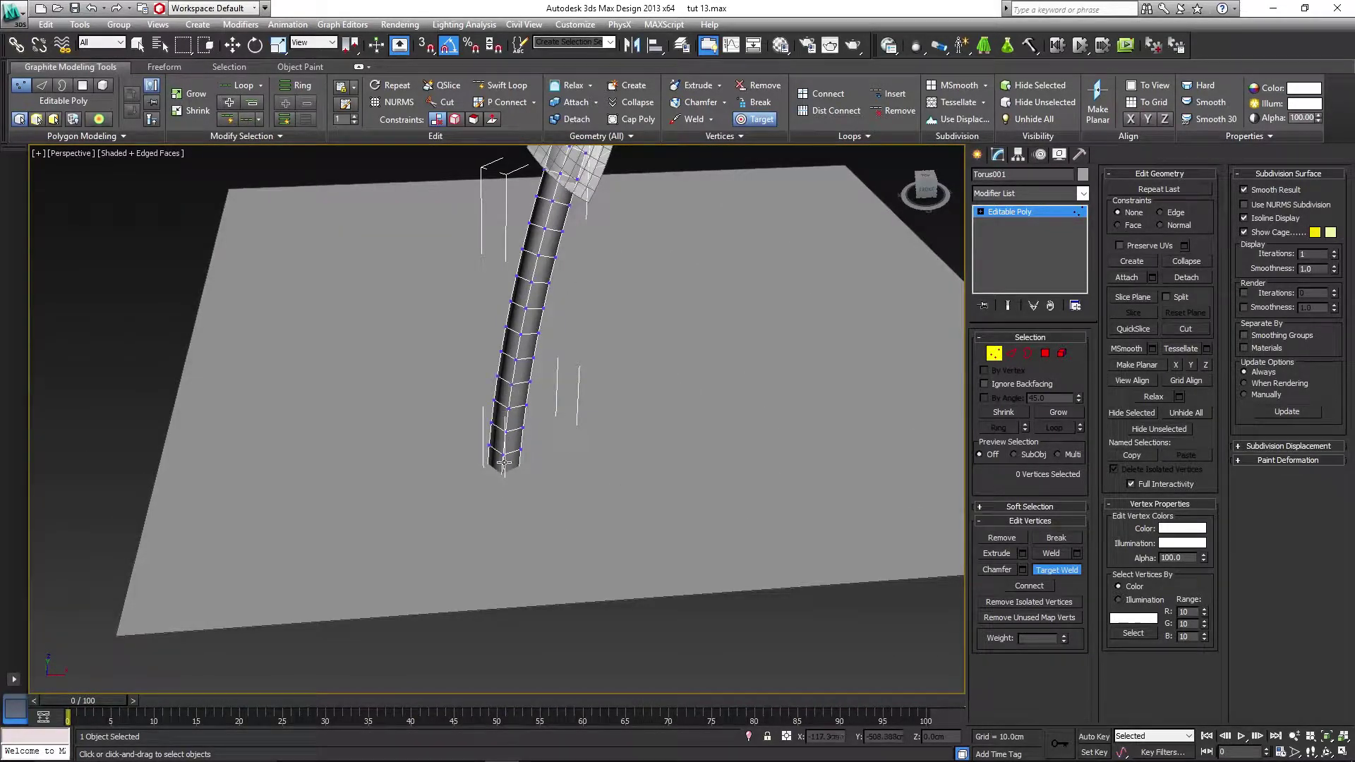
alt+middle_drag(504, 463, 417, 211)
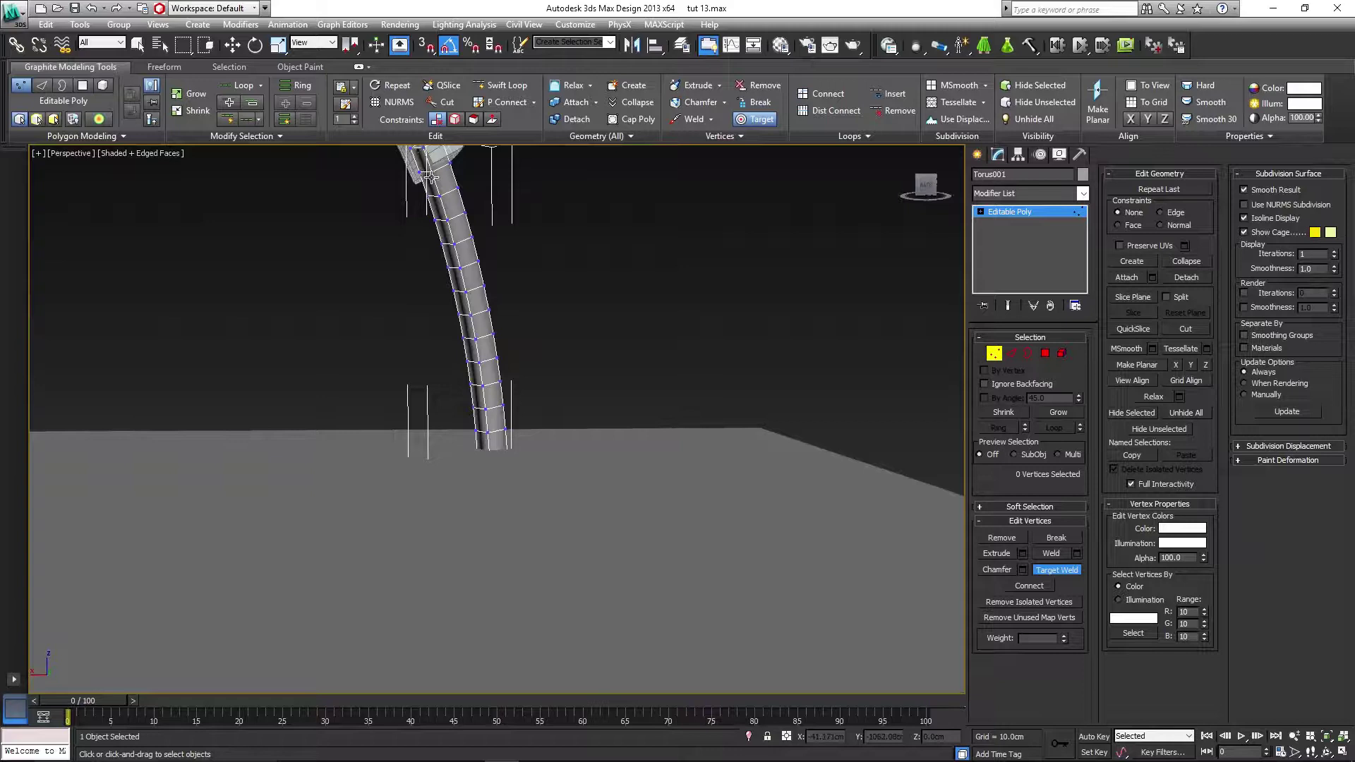
scroll(480, 448, up, 5)
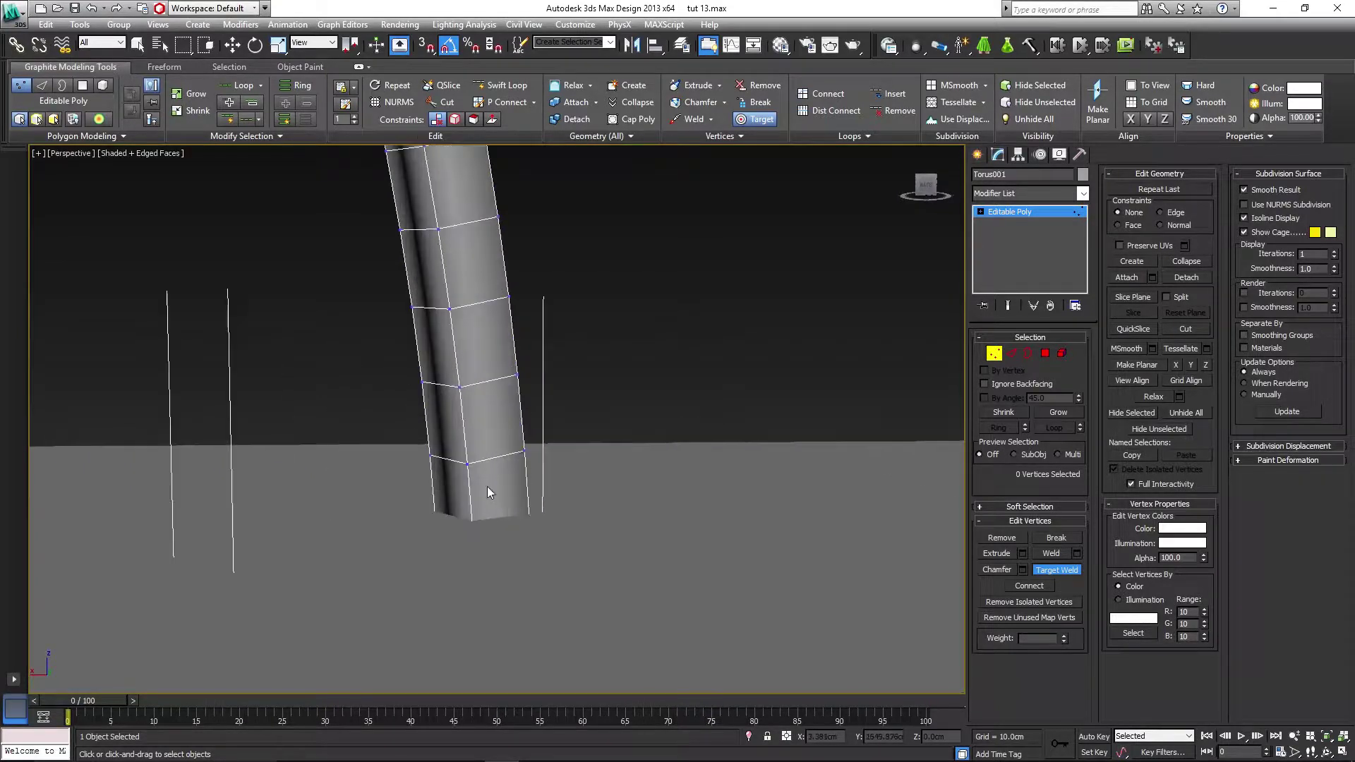
middle_drag(490, 493, 527, 283)
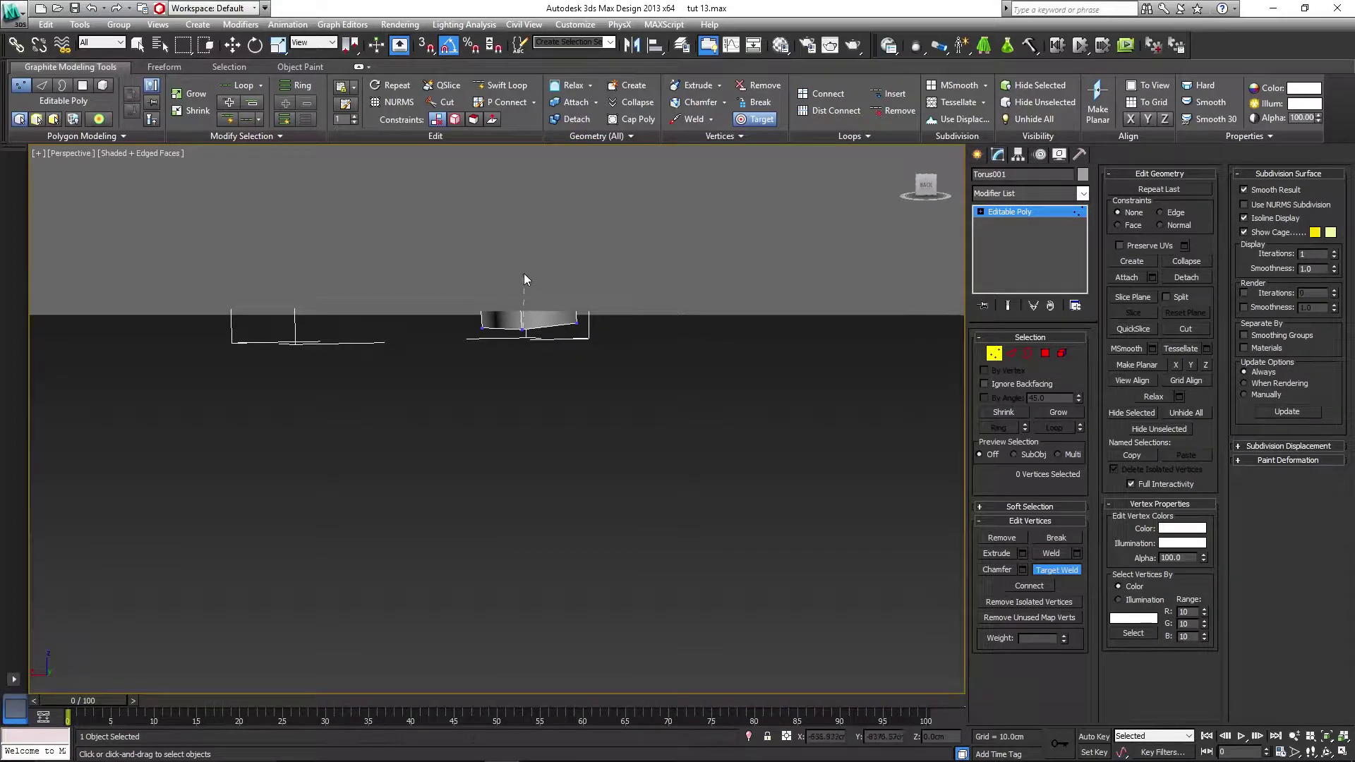
alt+middle_drag(525, 275, 534, 341)
click(523, 315)
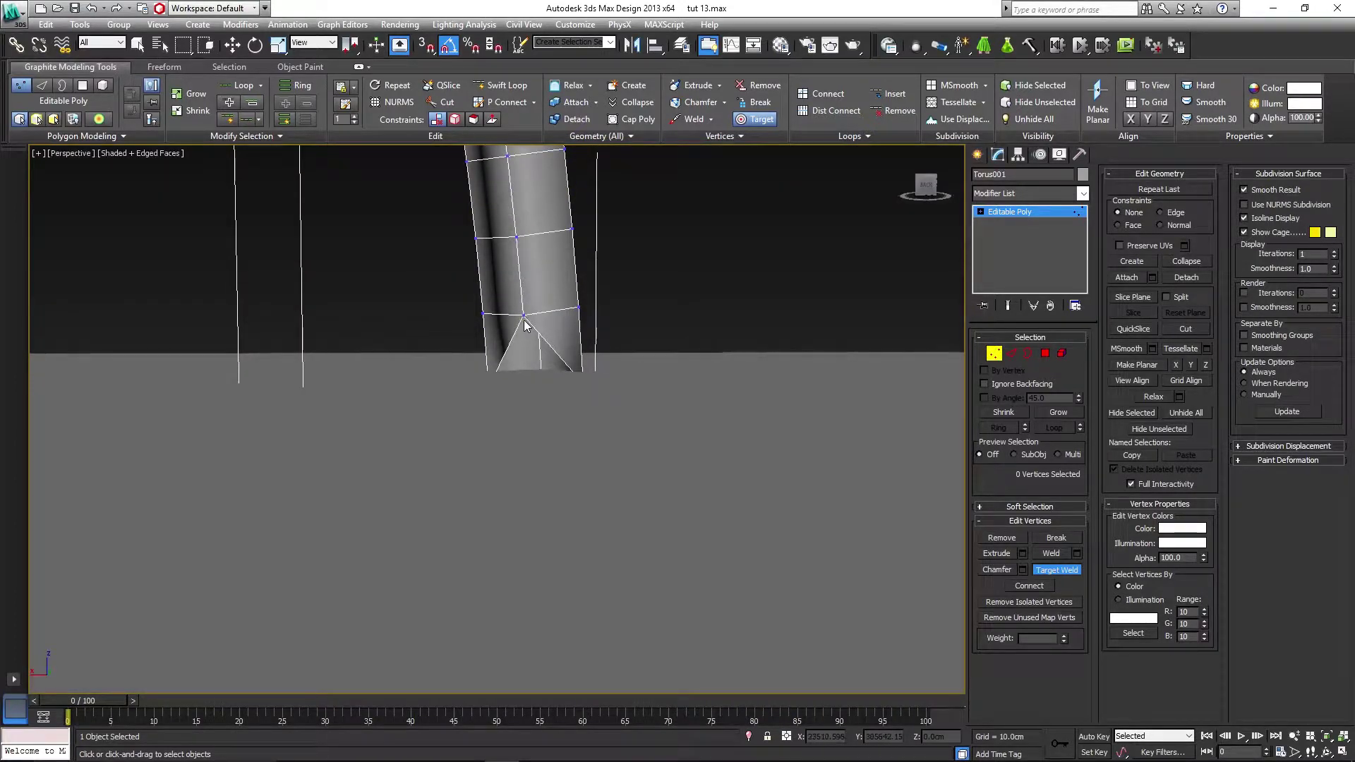
- Target-weld the middle vertex at the leg's lower end upward onto successive vertices along its centre line to open a tapered cut
click(517, 238)
middle_drag(518, 241, 539, 385)
click(530, 302)
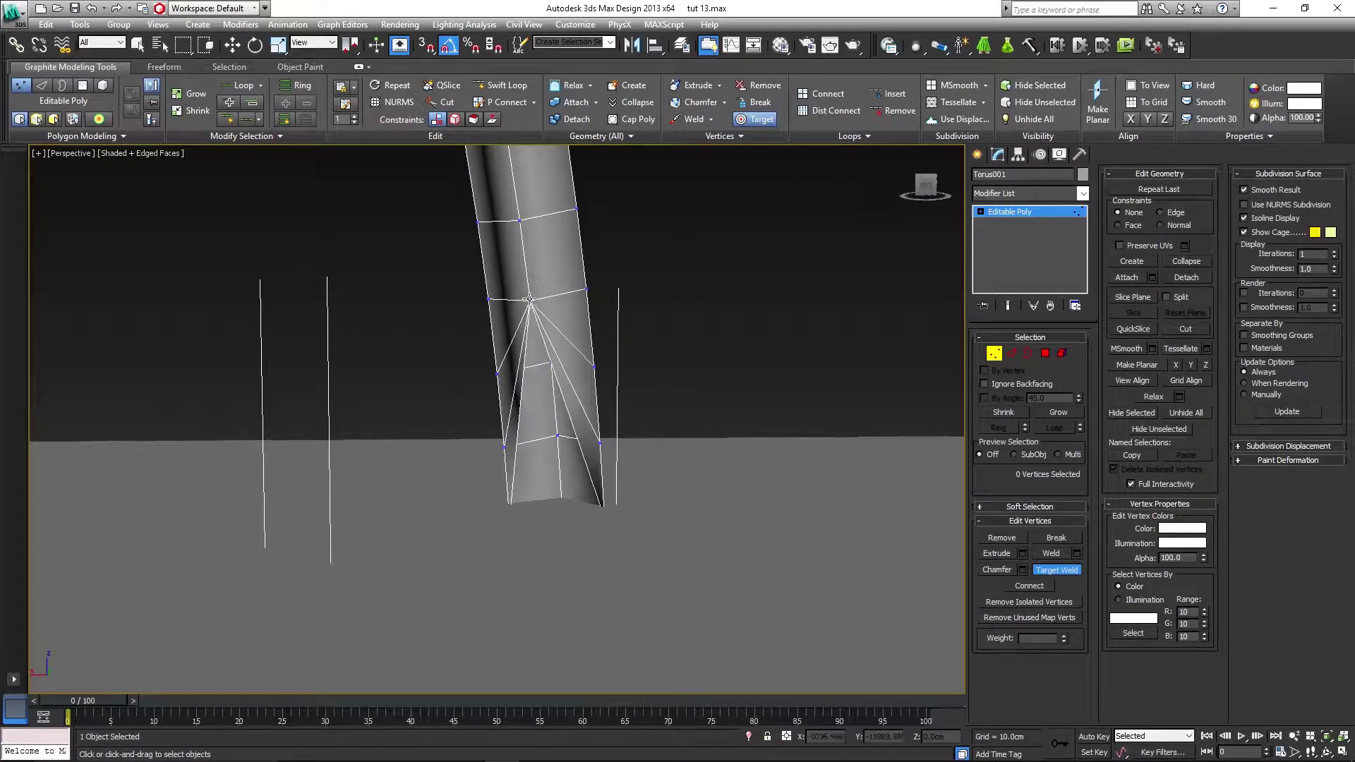
middle_drag(531, 303, 545, 404)
click(546, 403)
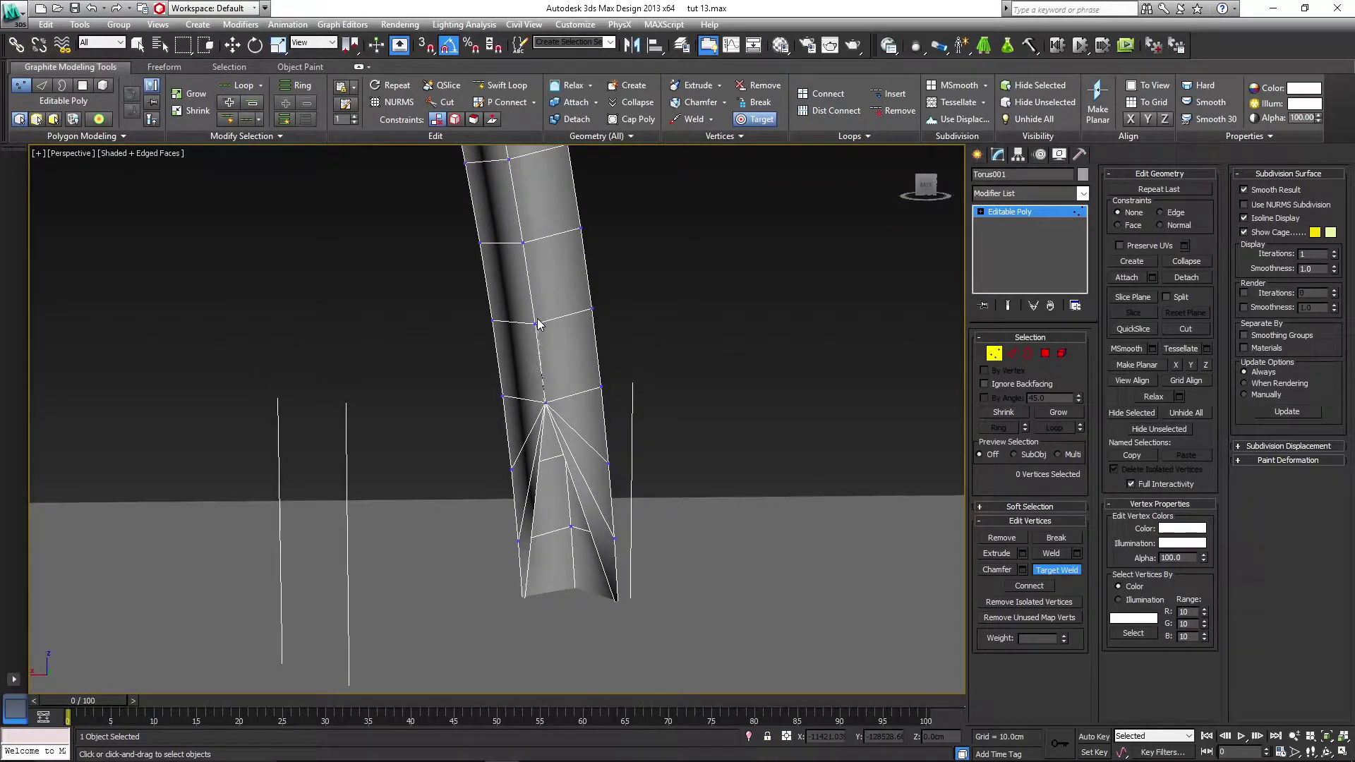
alt+middle_drag(535, 324, 544, 388)
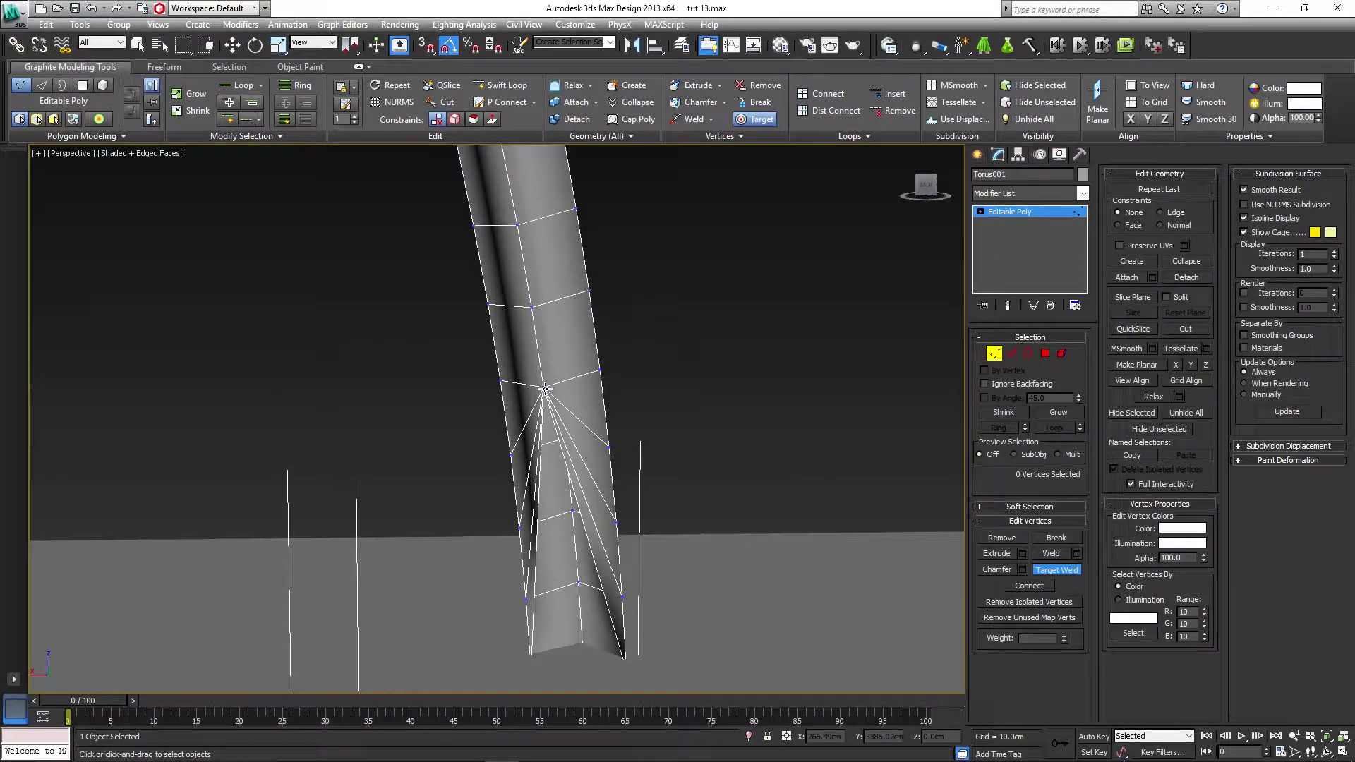
click(531, 305)
mouse_move(456, 412)
alt+middle_down()
mouse_move(560, 422)
mouse_move(761, 321)
alt+middle_up()
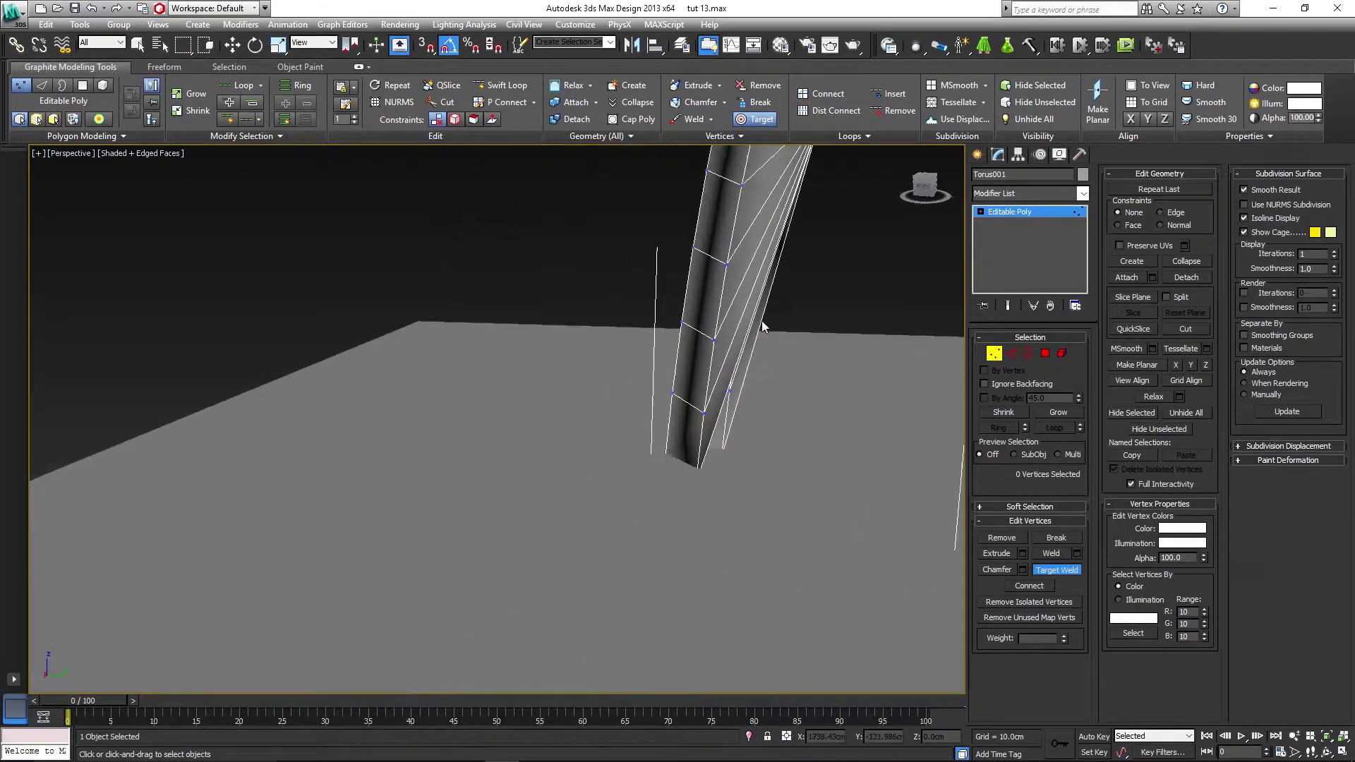
- Leave vertex editing and lower the square base about 117 cm beneath the leg
click(1001, 347)
scroll(693, 487, down, 4)
click(692, 487)
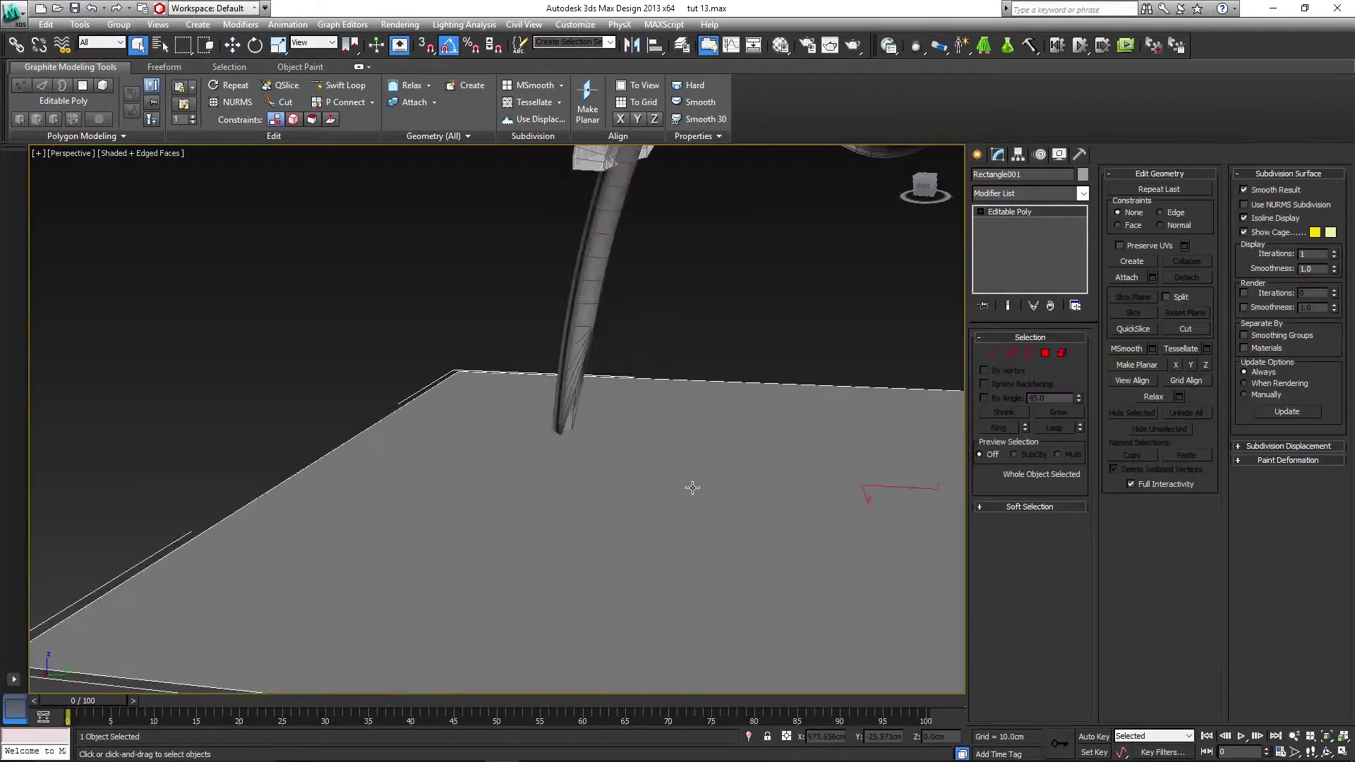
scroll(692, 487, down, 4)
key(w)
drag(597, 394, 598, 463)
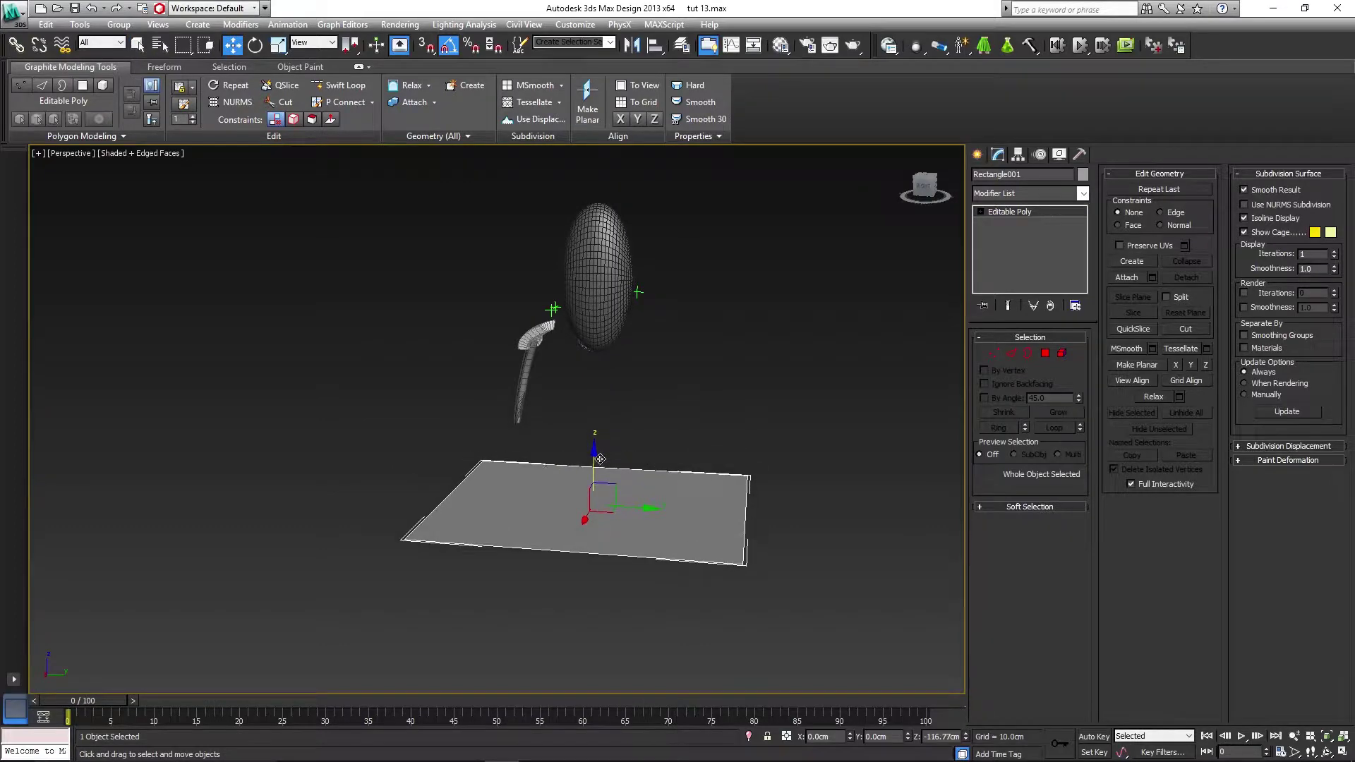
- Target-weld the bottom corner vertex on one side of the leg's cut upward onto successive vertices along that side edge
scroll(514, 432, up, 5)
scroll(536, 443, up, 3)
scroll(632, 451, up, 3)
click(687, 376)
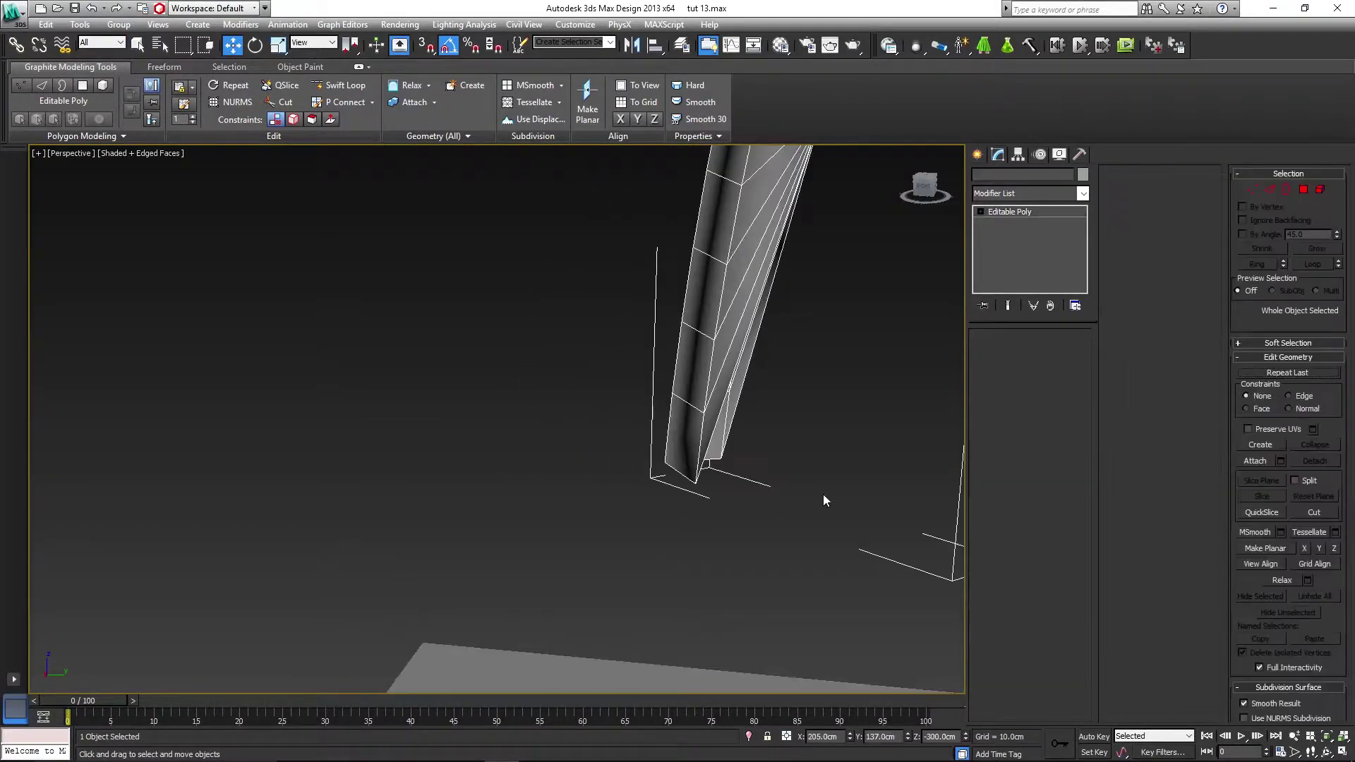
middle_drag(823, 494, 688, 451)
click(994, 353)
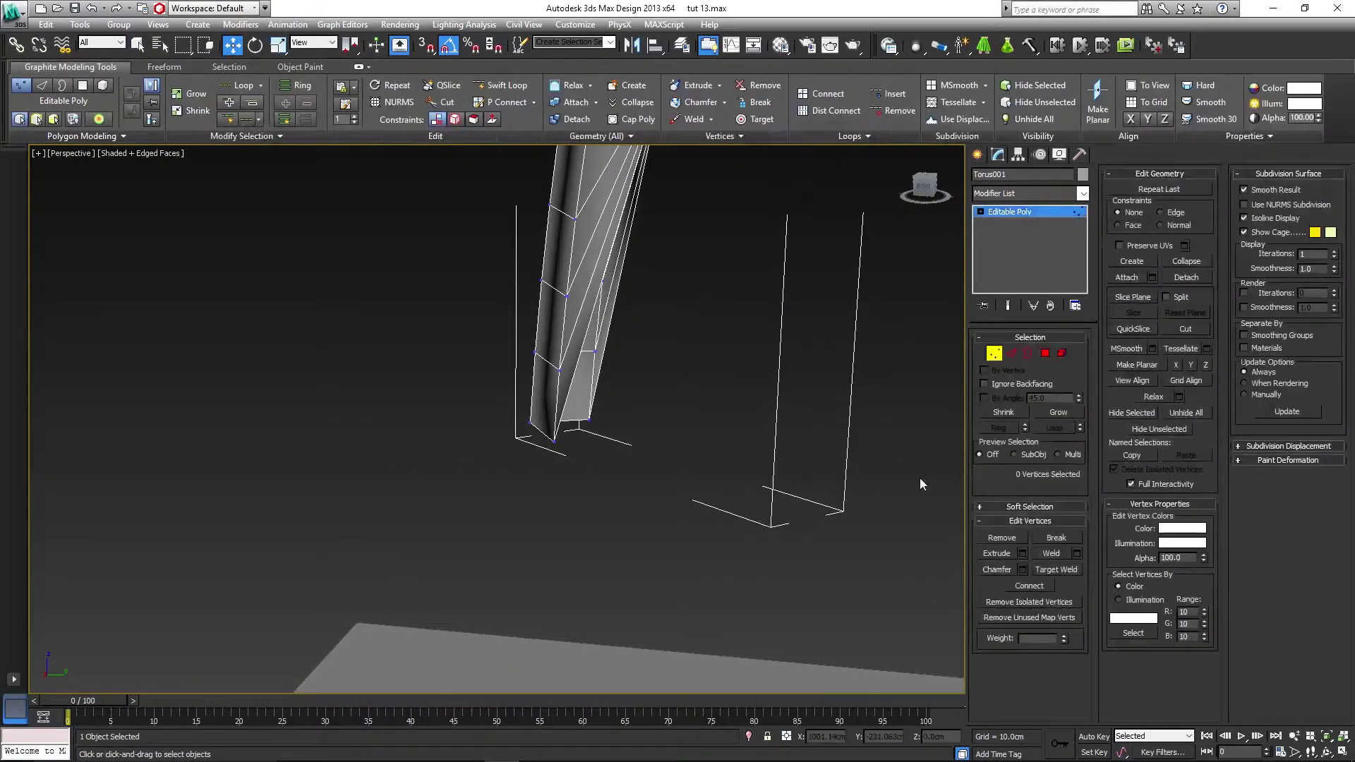
click(1058, 571)
scroll(675, 426, up, 4)
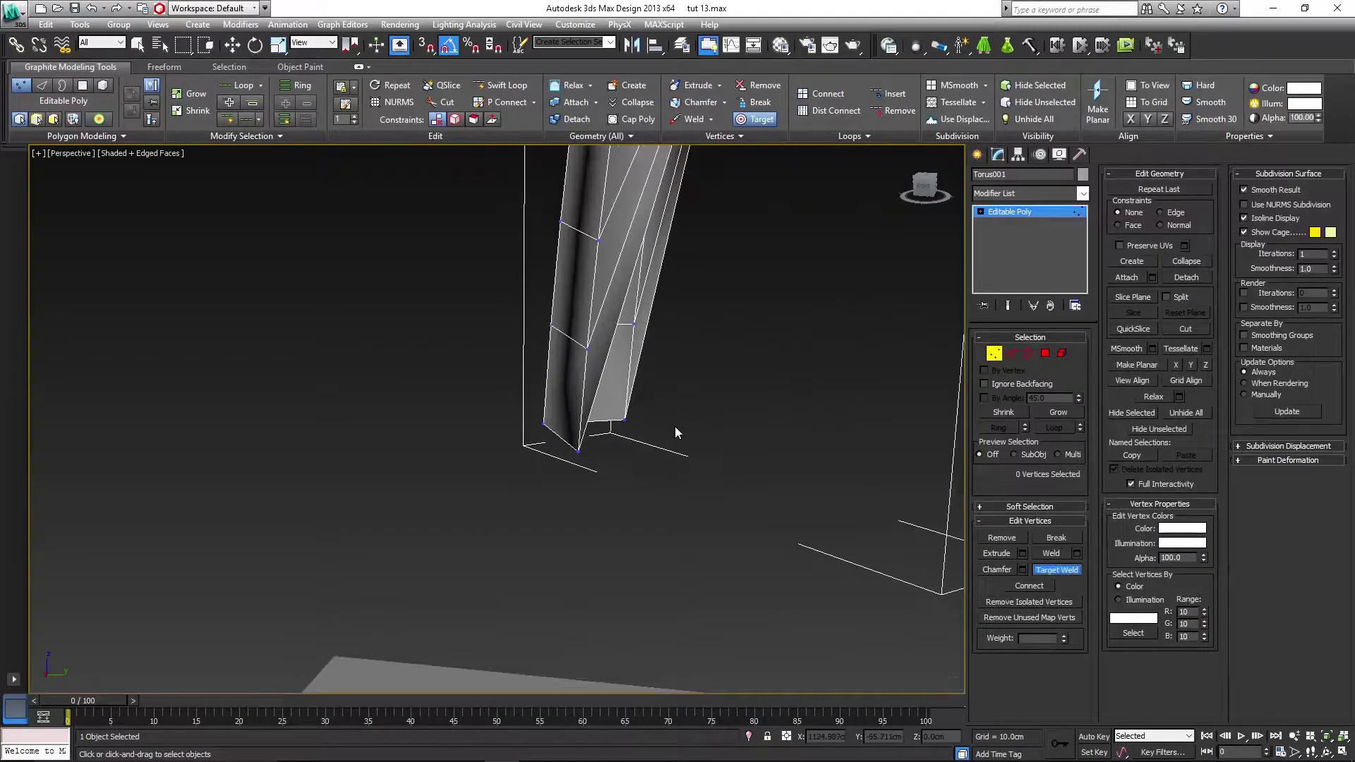
click(521, 499)
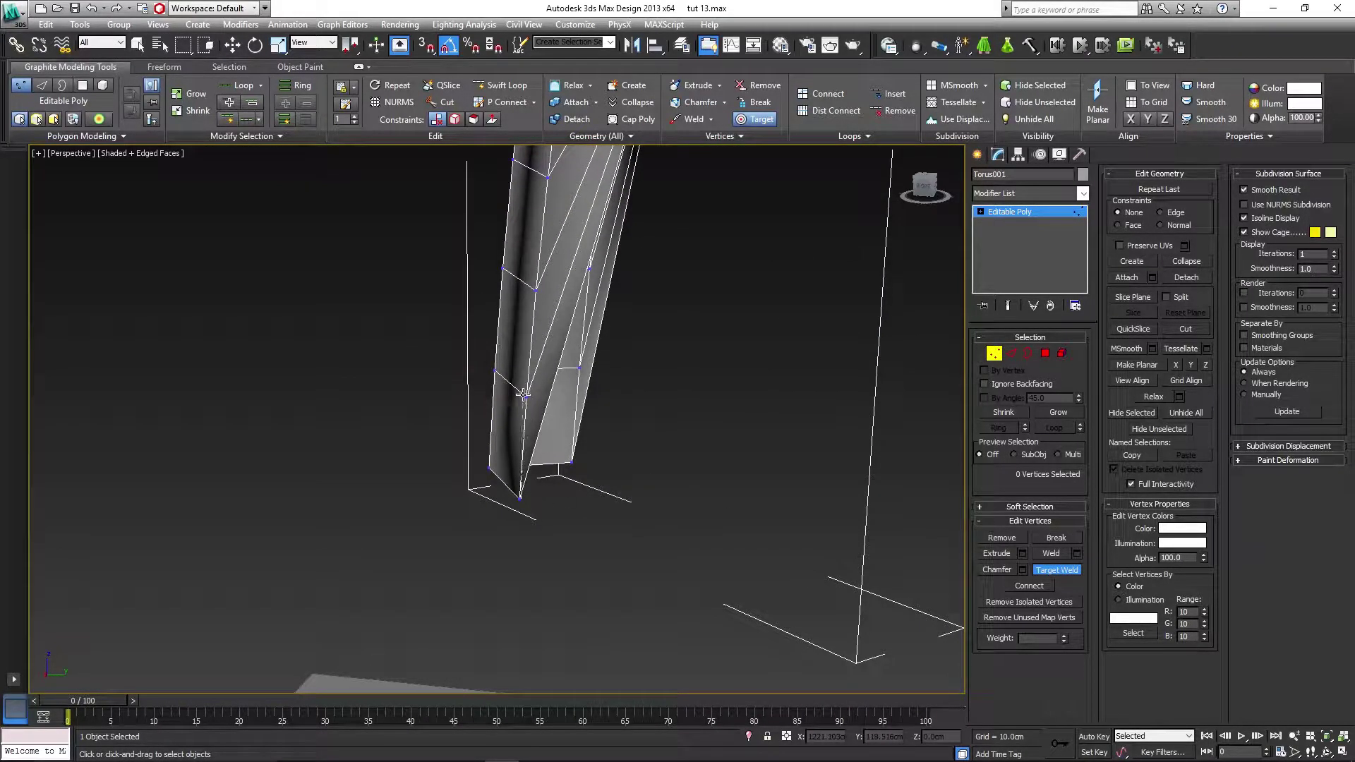
click(526, 398)
middle_drag(540, 373, 547, 469)
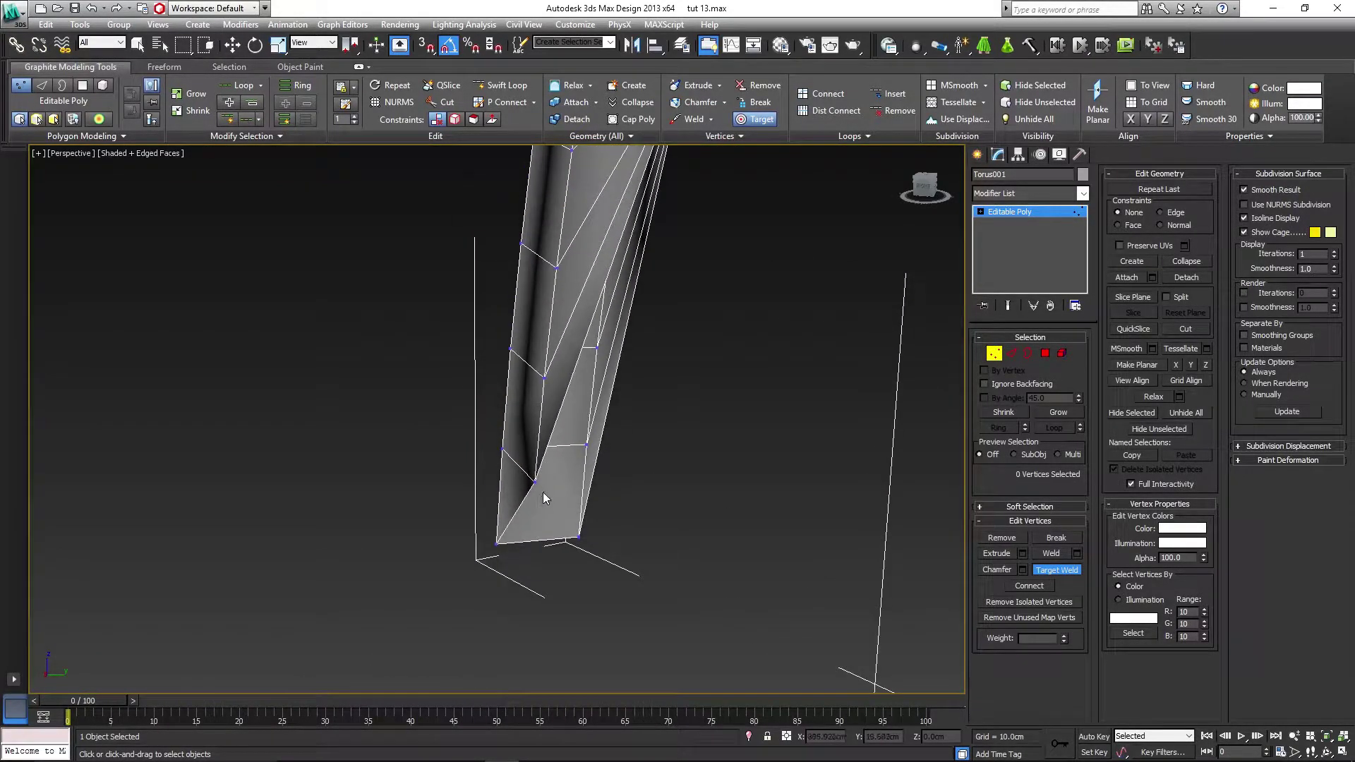
click(543, 378)
scroll(542, 383, down, 2)
alt+middle_drag(542, 383, 526, 496)
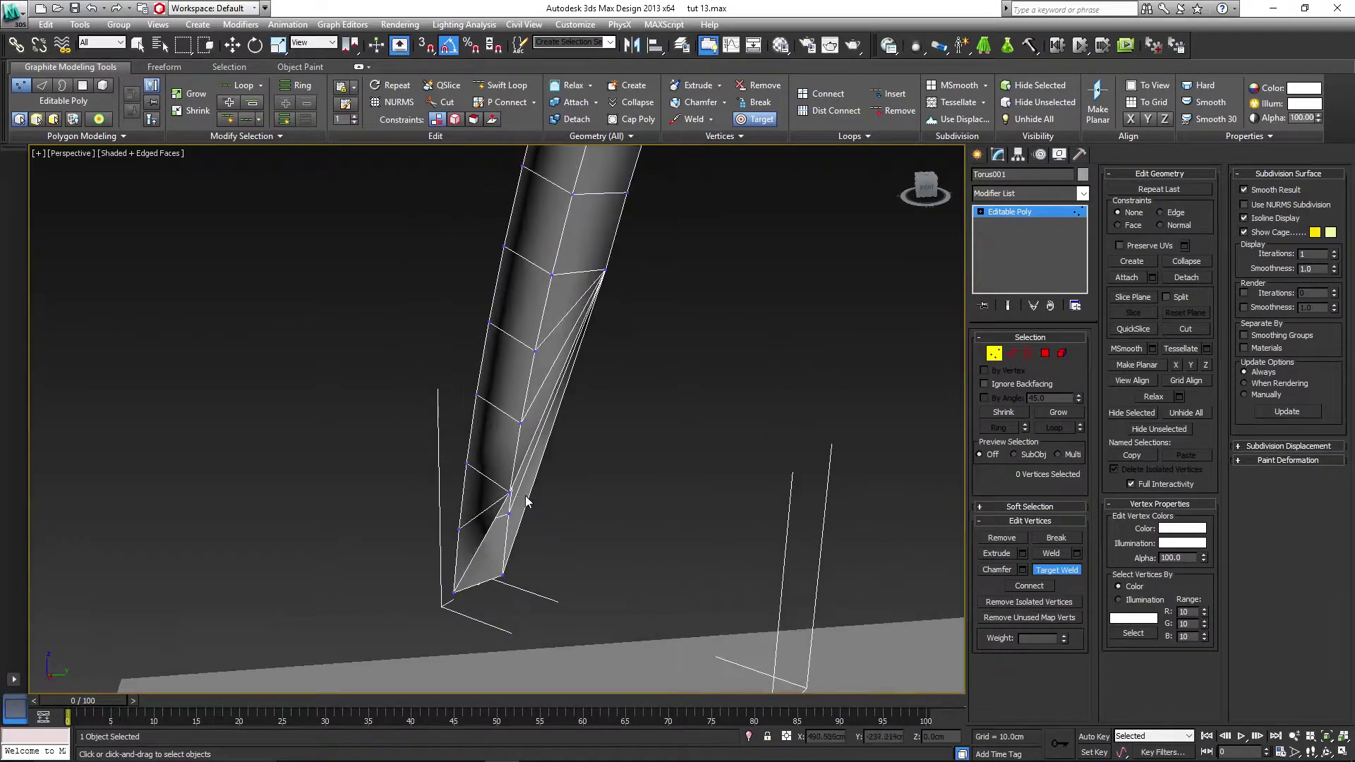
click(521, 422)
- Target-weld the opposite side's bottom corner vertex upward to match the first side, and leave vertex editing
alt+middle_drag(616, 468, 466, 577)
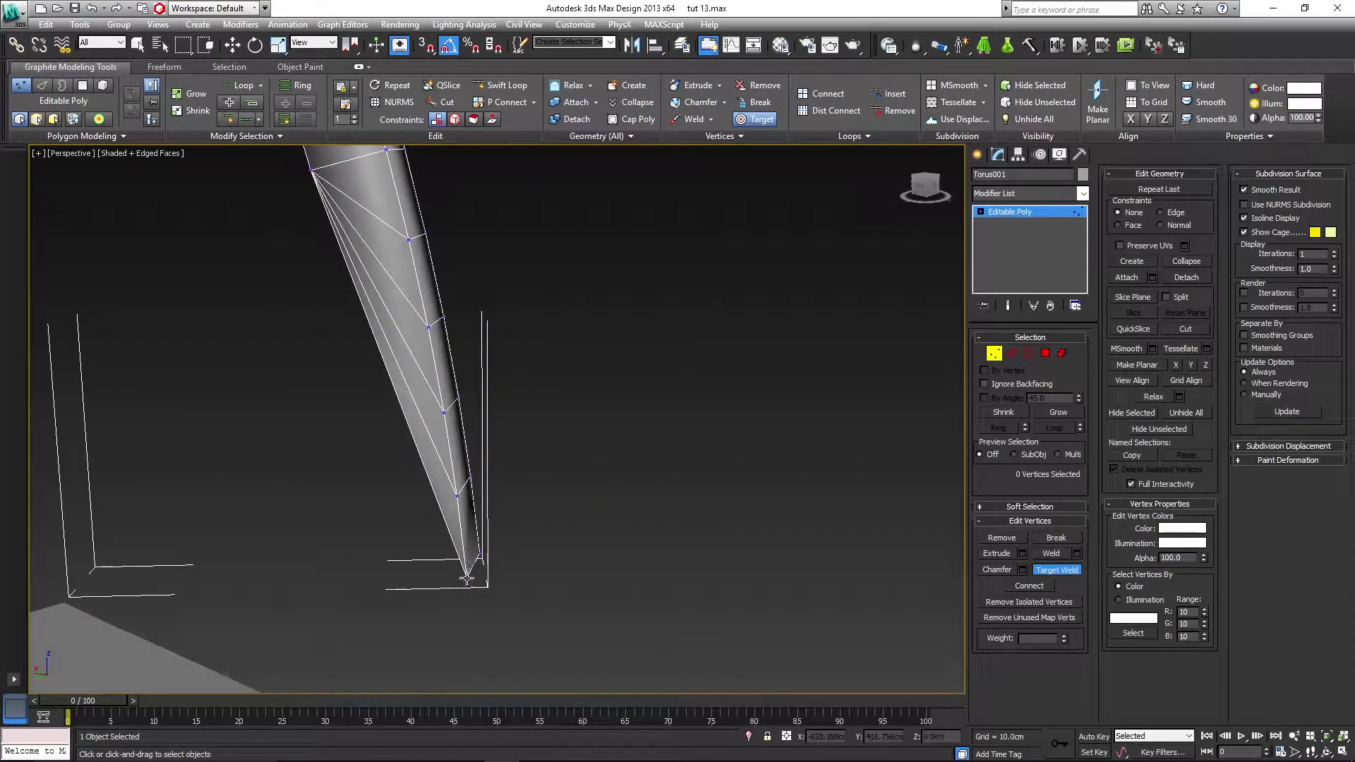
click(459, 496)
click(443, 413)
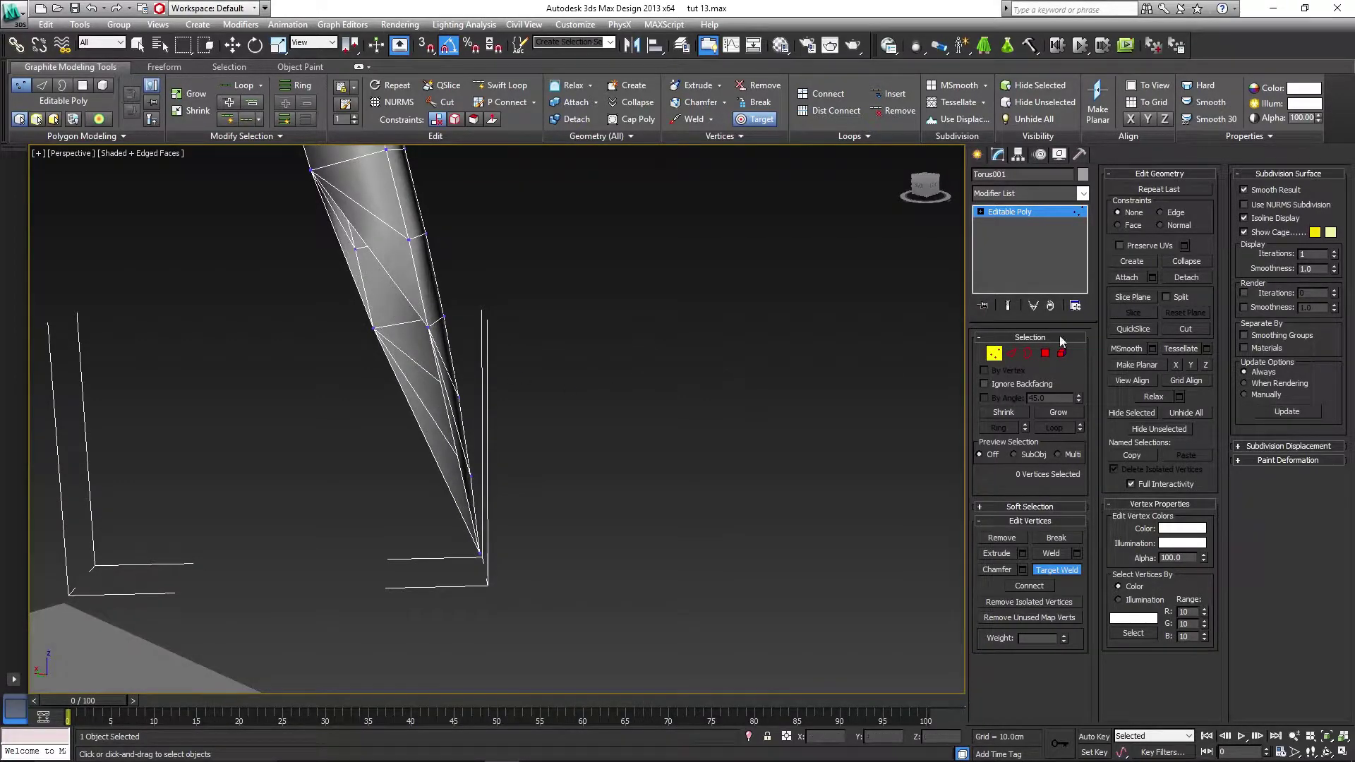
click(994, 353)
alt+middle_drag(633, 437, 571, 385)
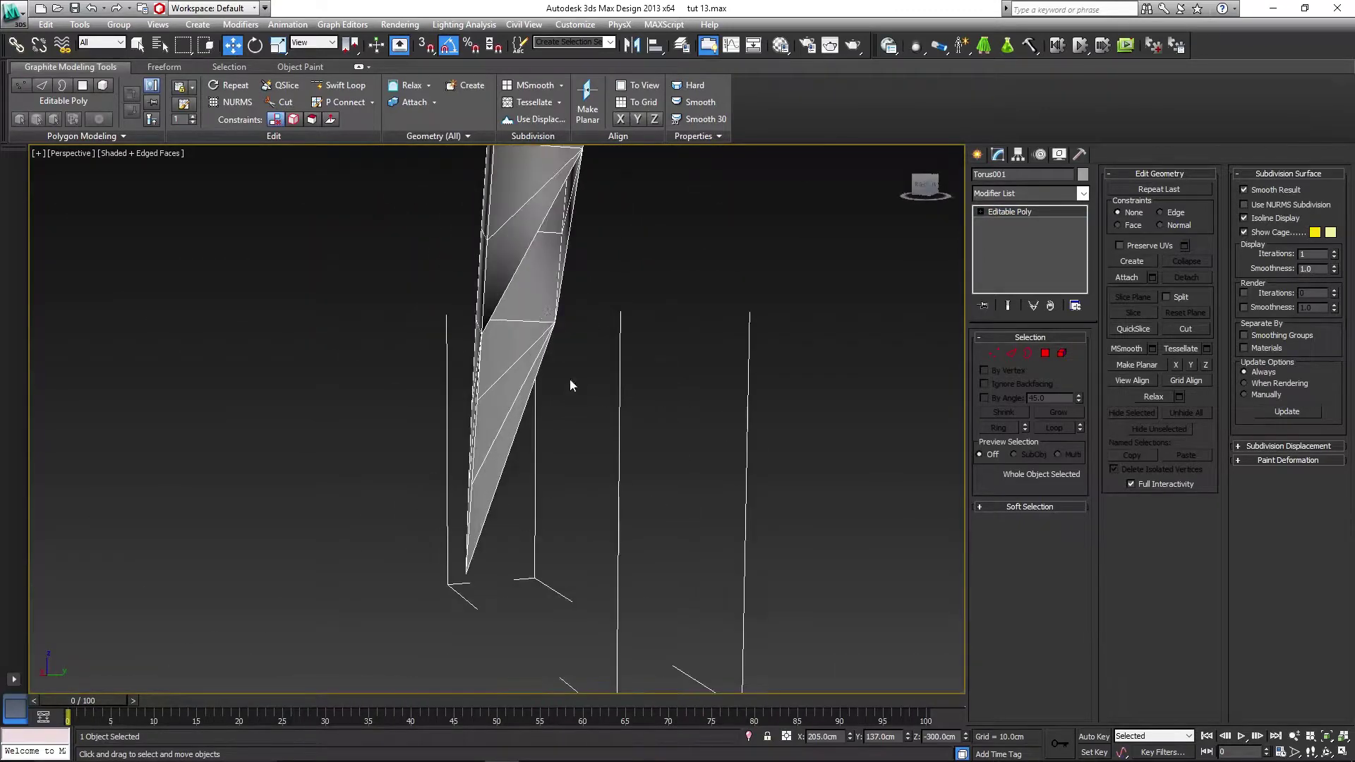
- Select the open border at the leg's pointed lower end and cap it
click(1028, 353)
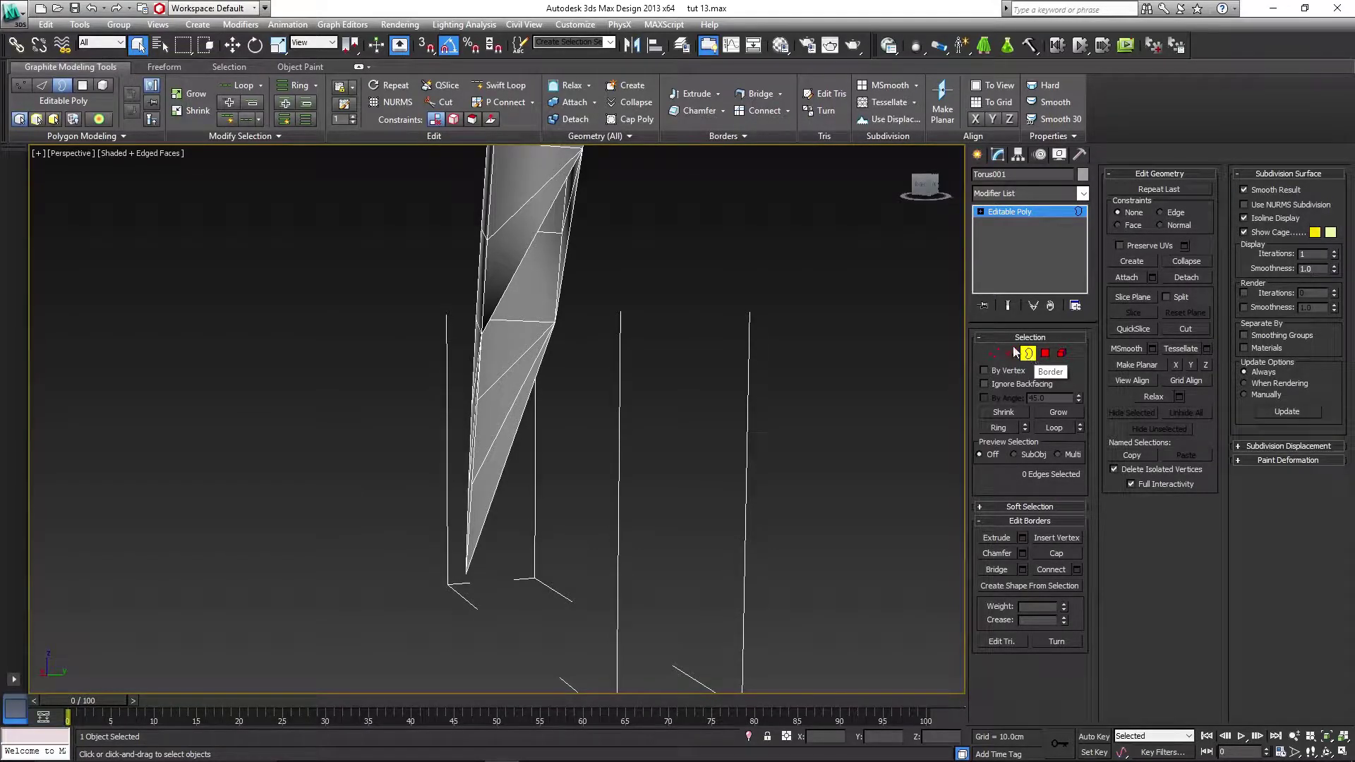
click(549, 221)
alt+middle_drag(548, 222, 887, 494)
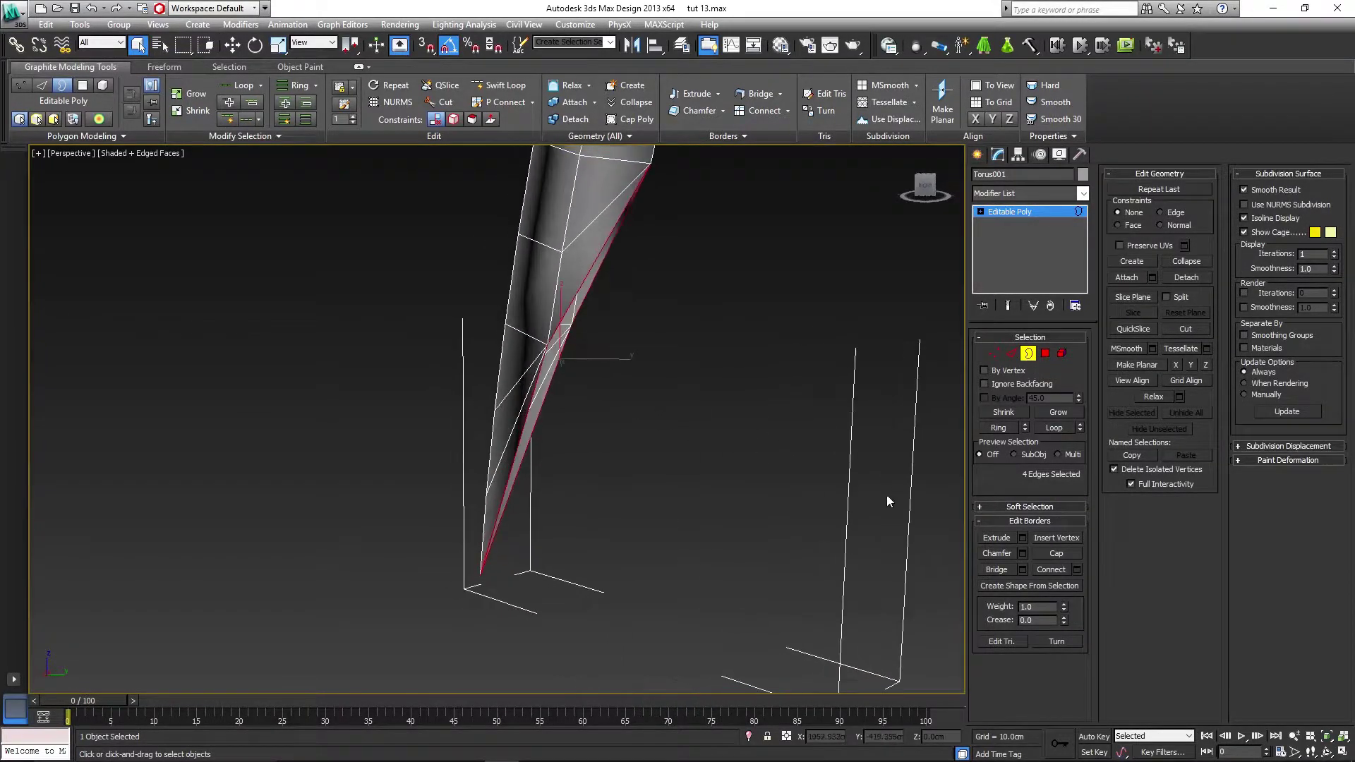
click(1064, 552)
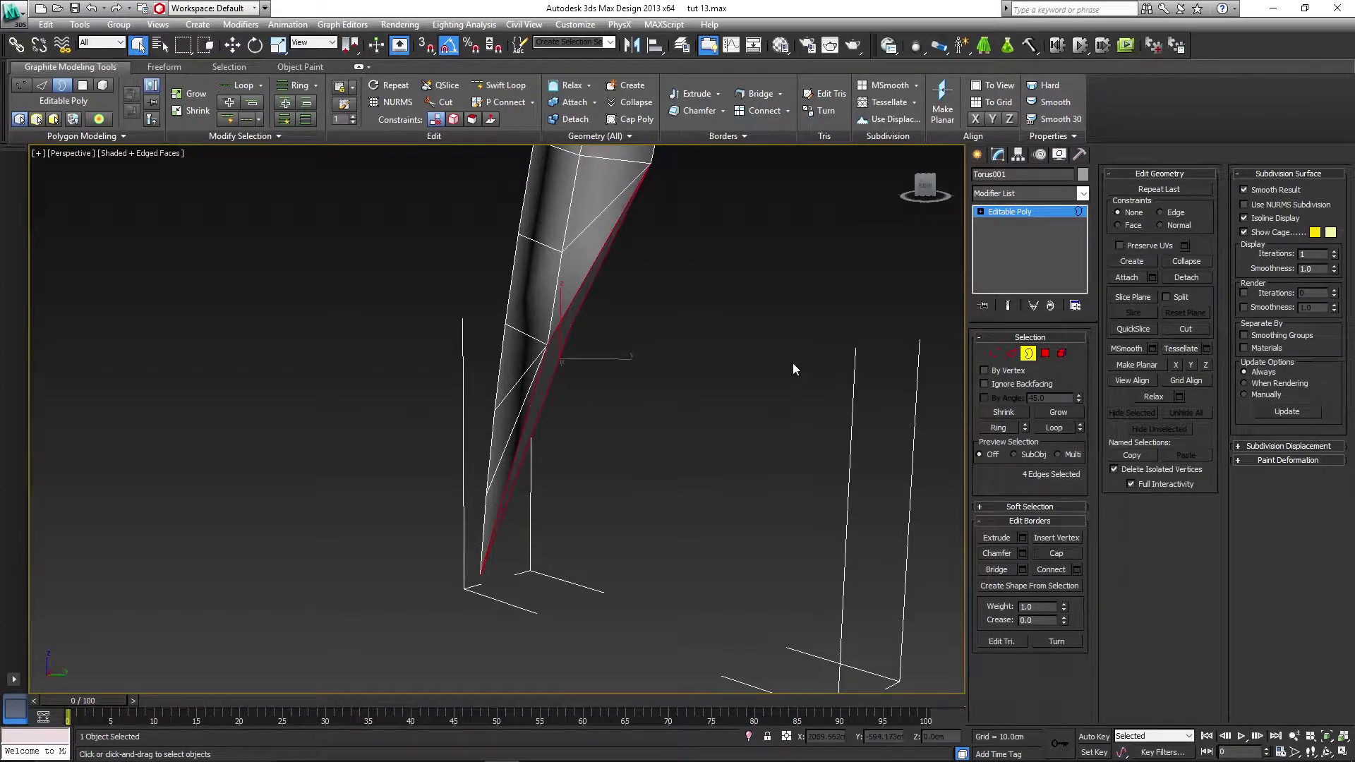
click(787, 395)
middle_drag(690, 269, 682, 325)
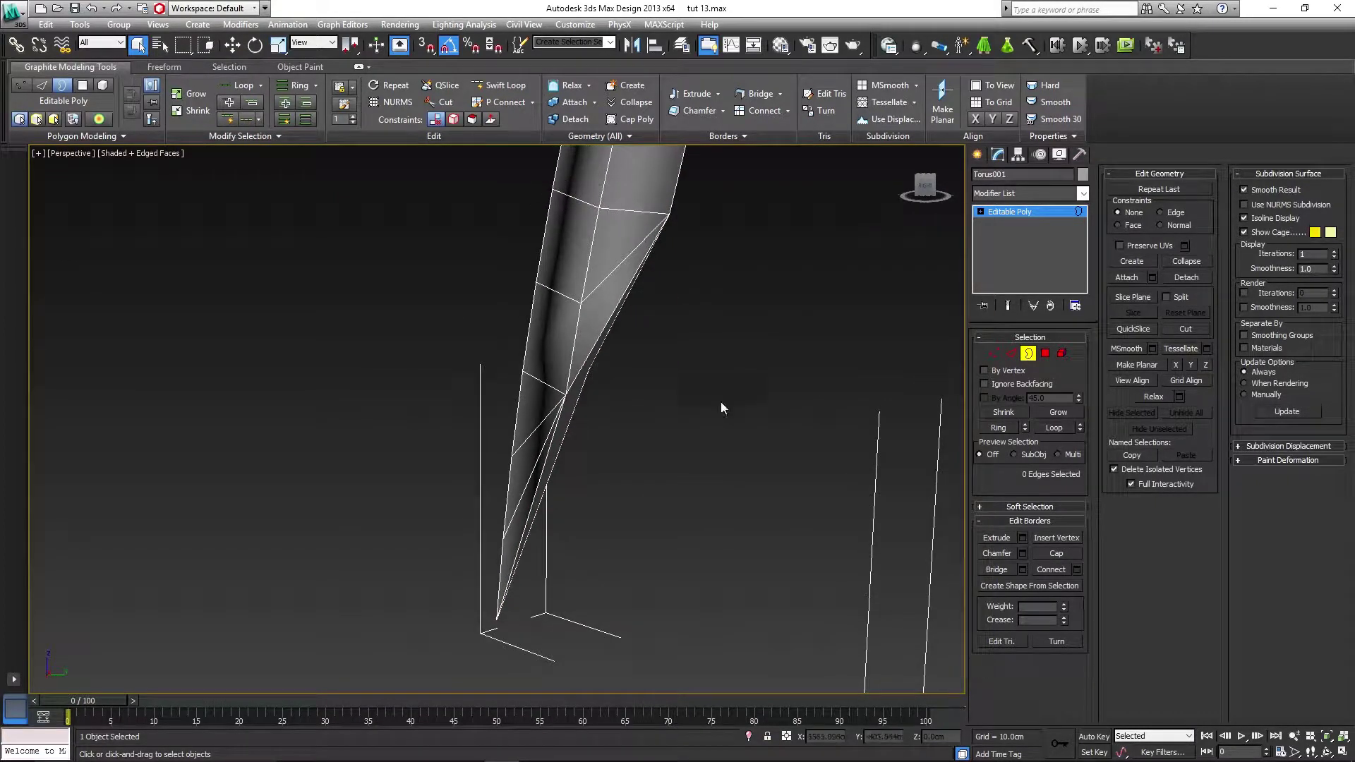
alt+middle_drag(721, 401, 681, 387)
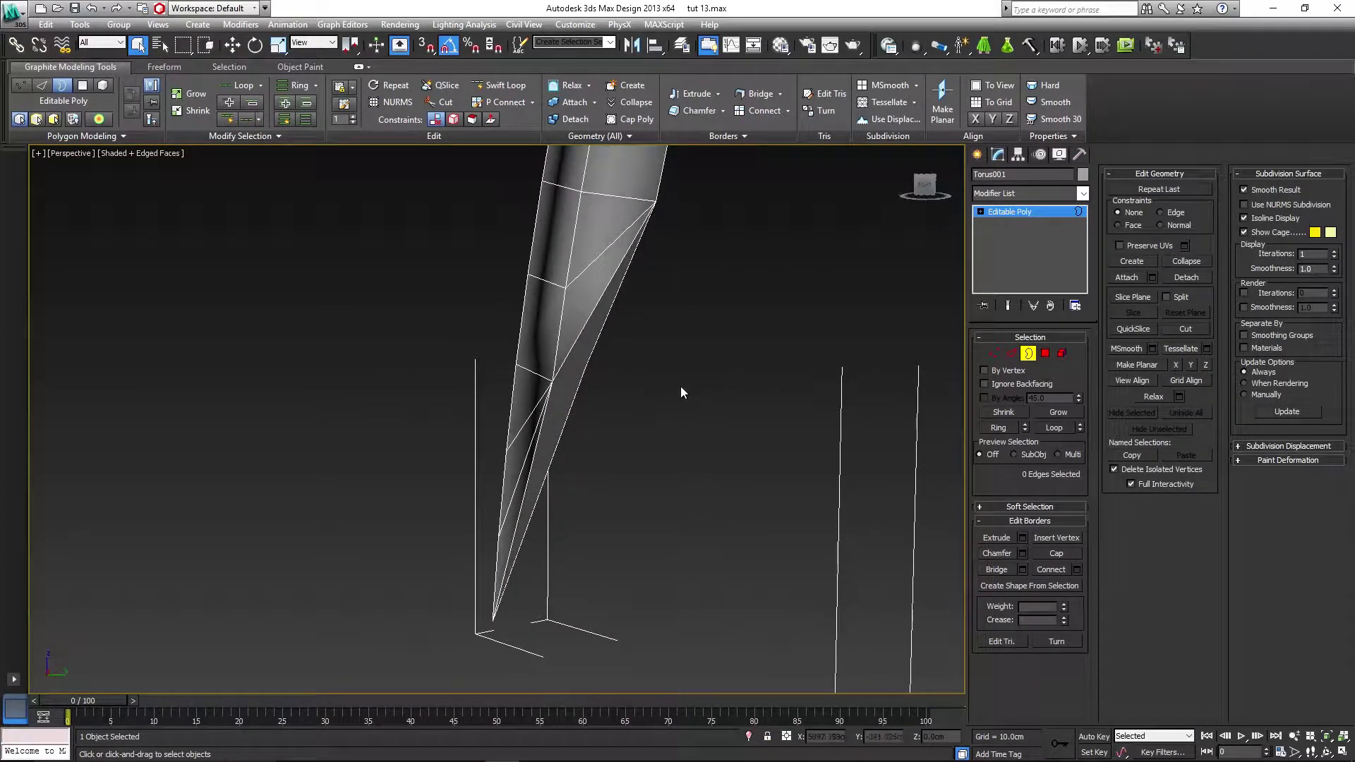
- Cut an edge across the diamond-shaped cap between its two opposite side vertices
click(994, 354)
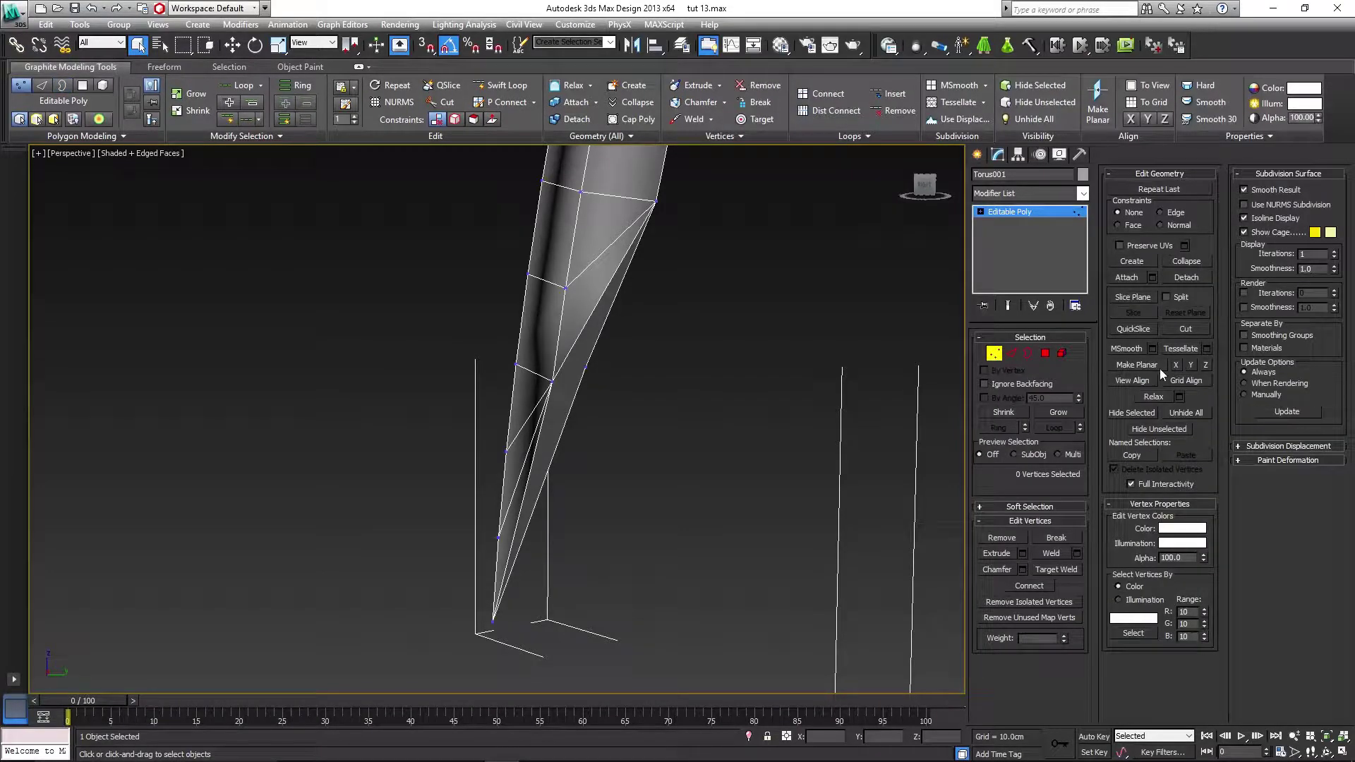
click(1196, 332)
alt+middle_drag(786, 366, 480, 346)
click(422, 349)
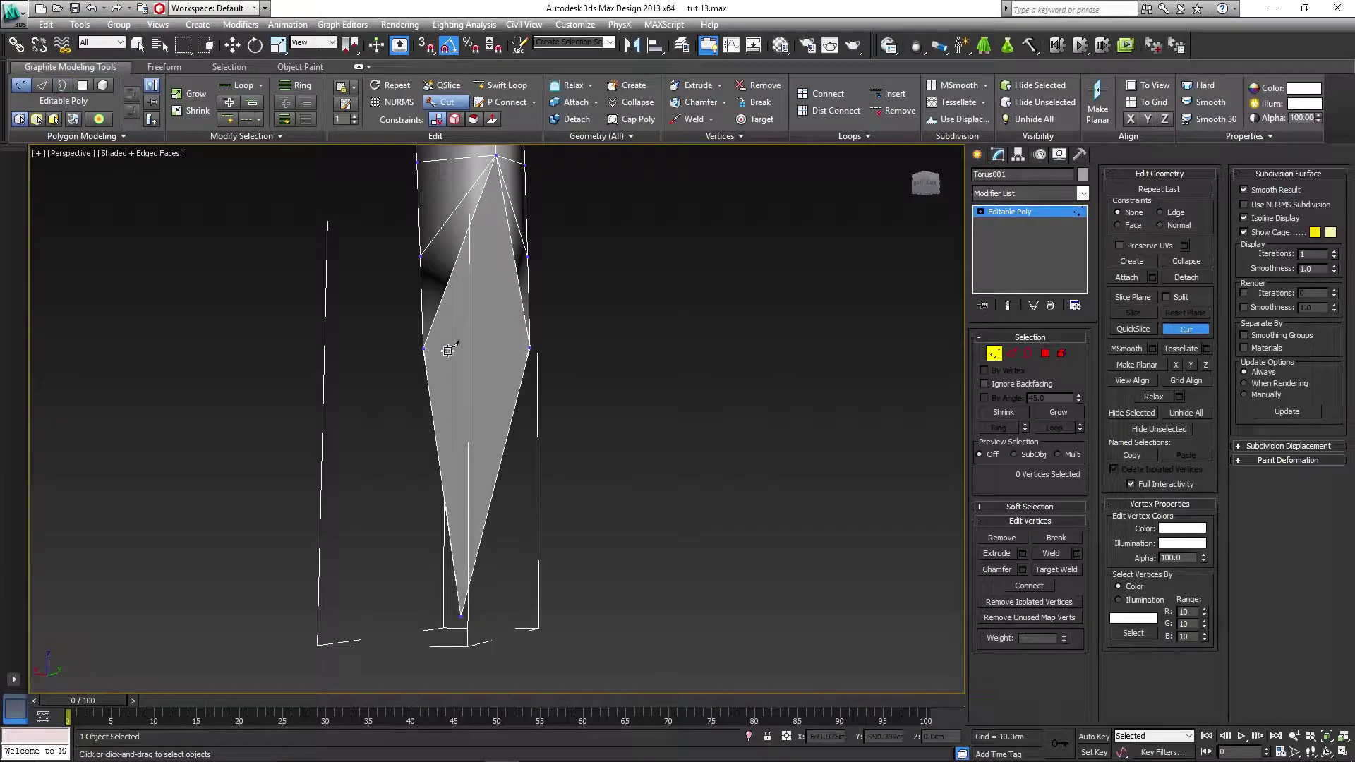
click(530, 346)
right_click(529, 346)
- Leave vertex editing and examine the whole leg between the foot and the square base
alt+middle_drag(531, 409, 762, 427)
scroll(711, 443, down, 8)
click(990, 355)
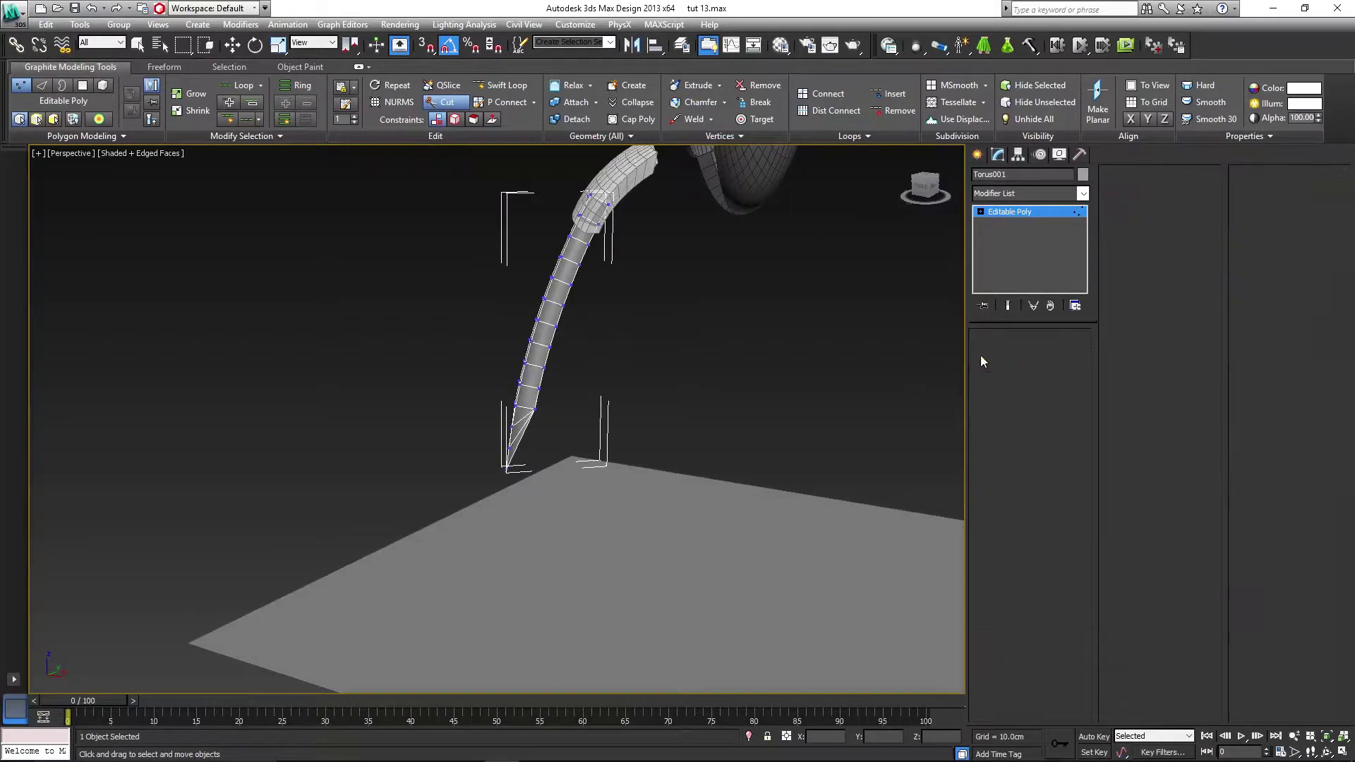
scroll(696, 377, up, 3)
alt+middle_drag(696, 377, 649, 375)
scroll(563, 399, down, 4)
key(q)
scroll(633, 395, up, 3)
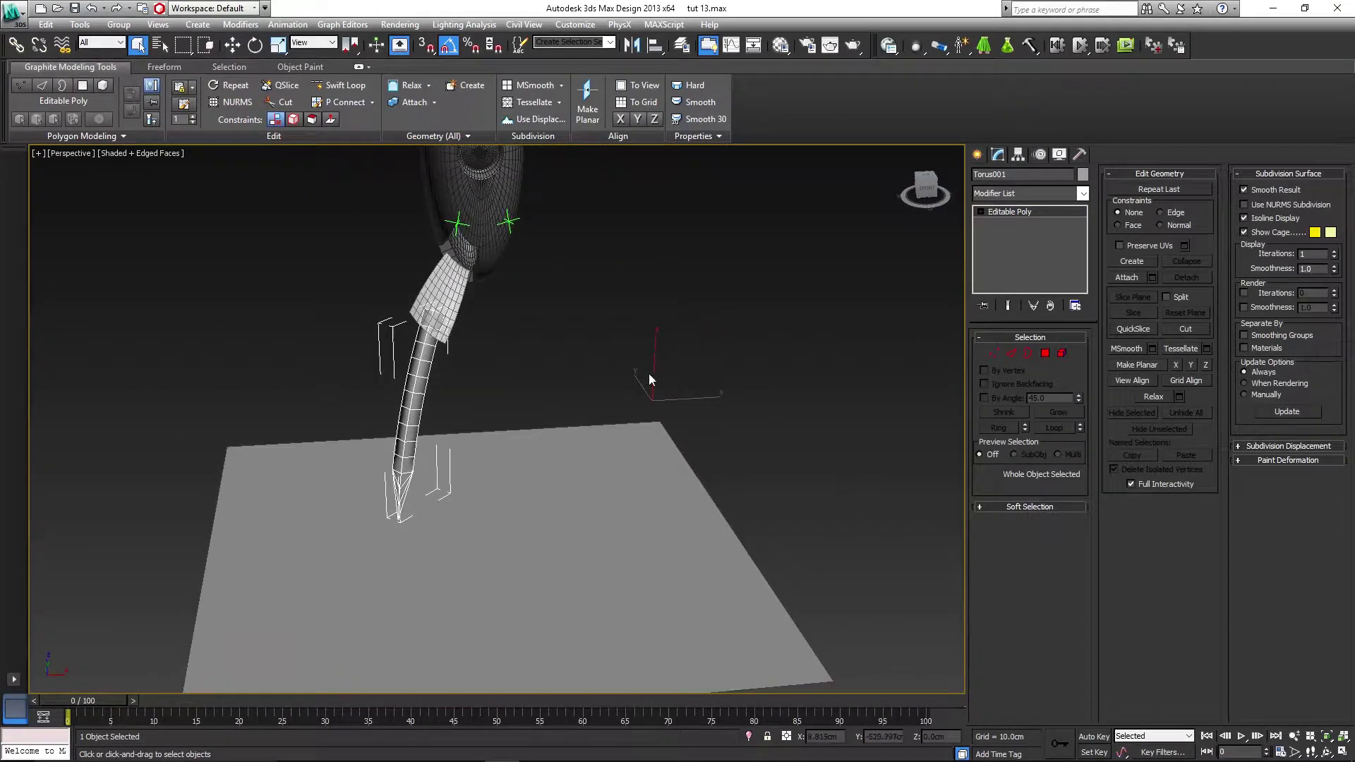
middle_drag(421, 384, 470, 360)
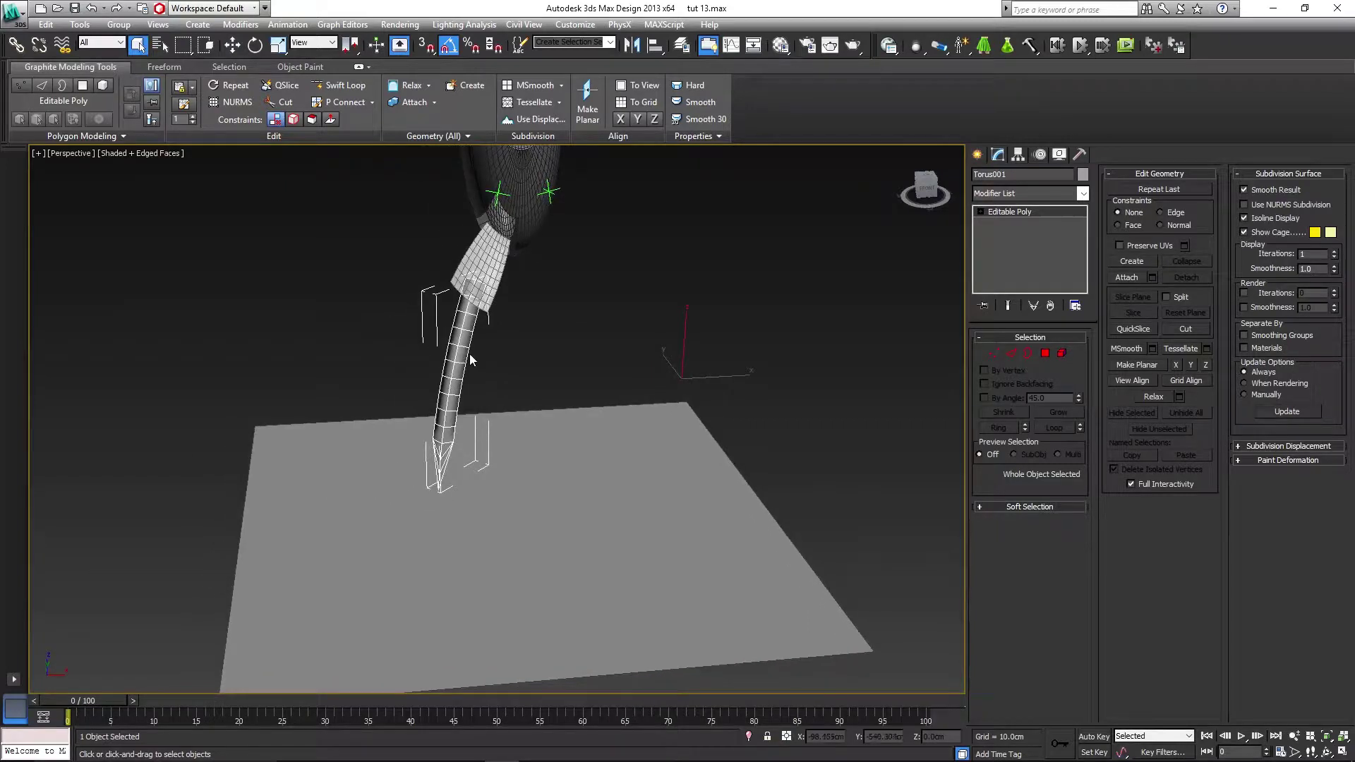
- Try to convert the leg to an Editable Poly
right_click(461, 341)
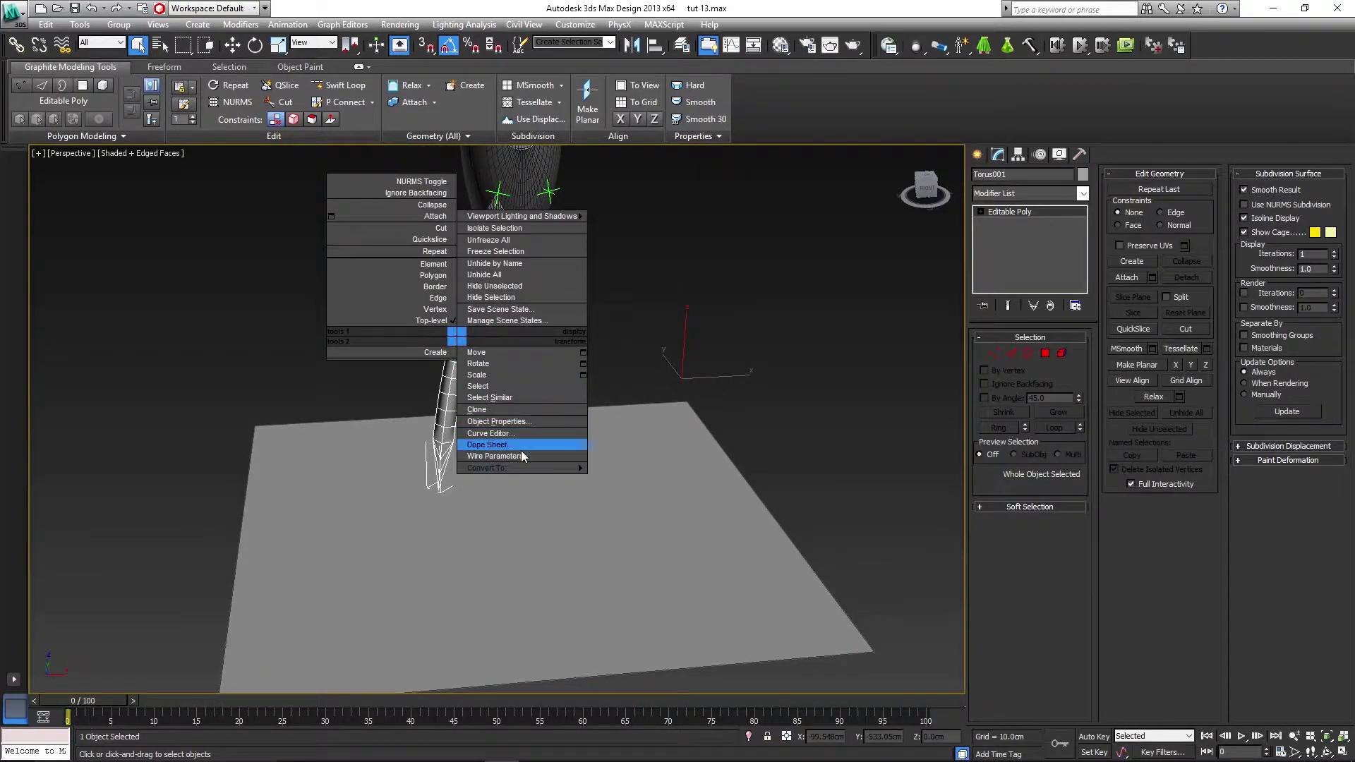
mouse_move(523, 468)
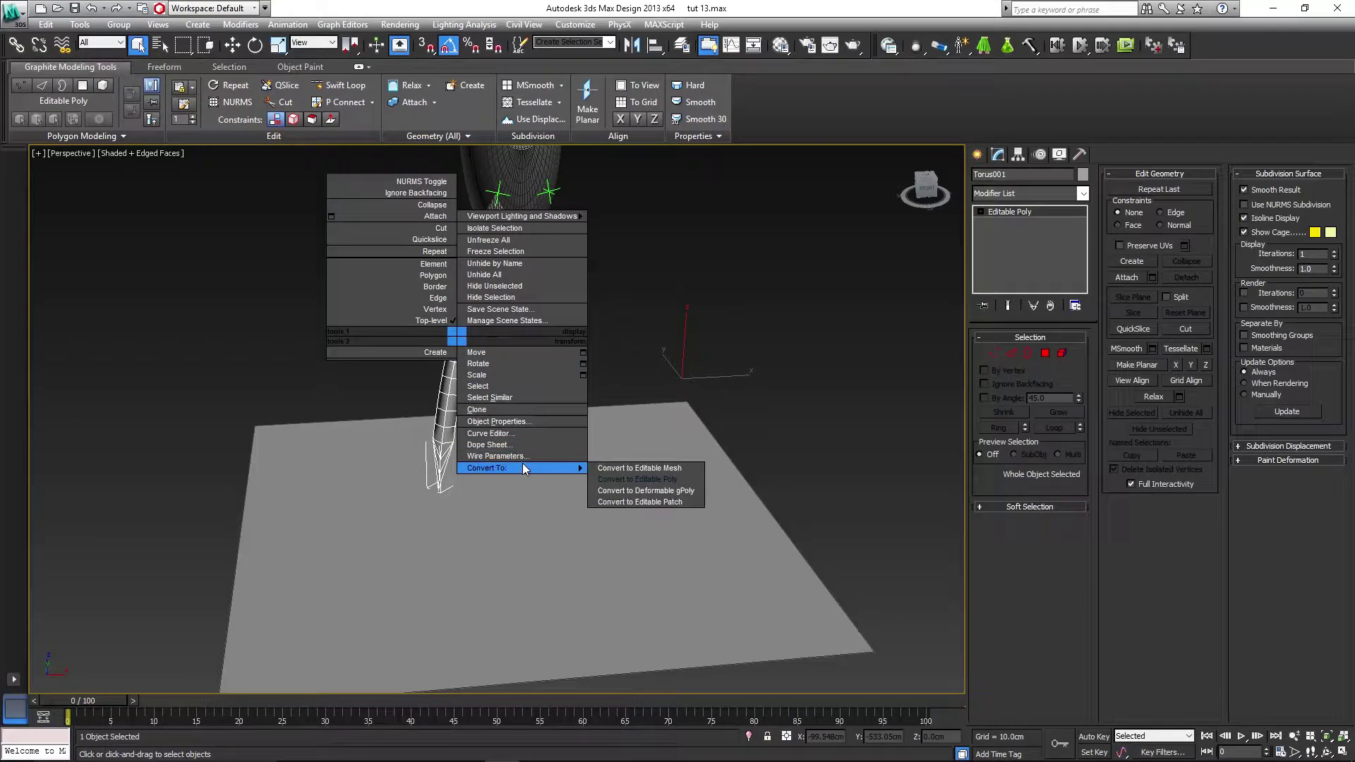
click(627, 483)
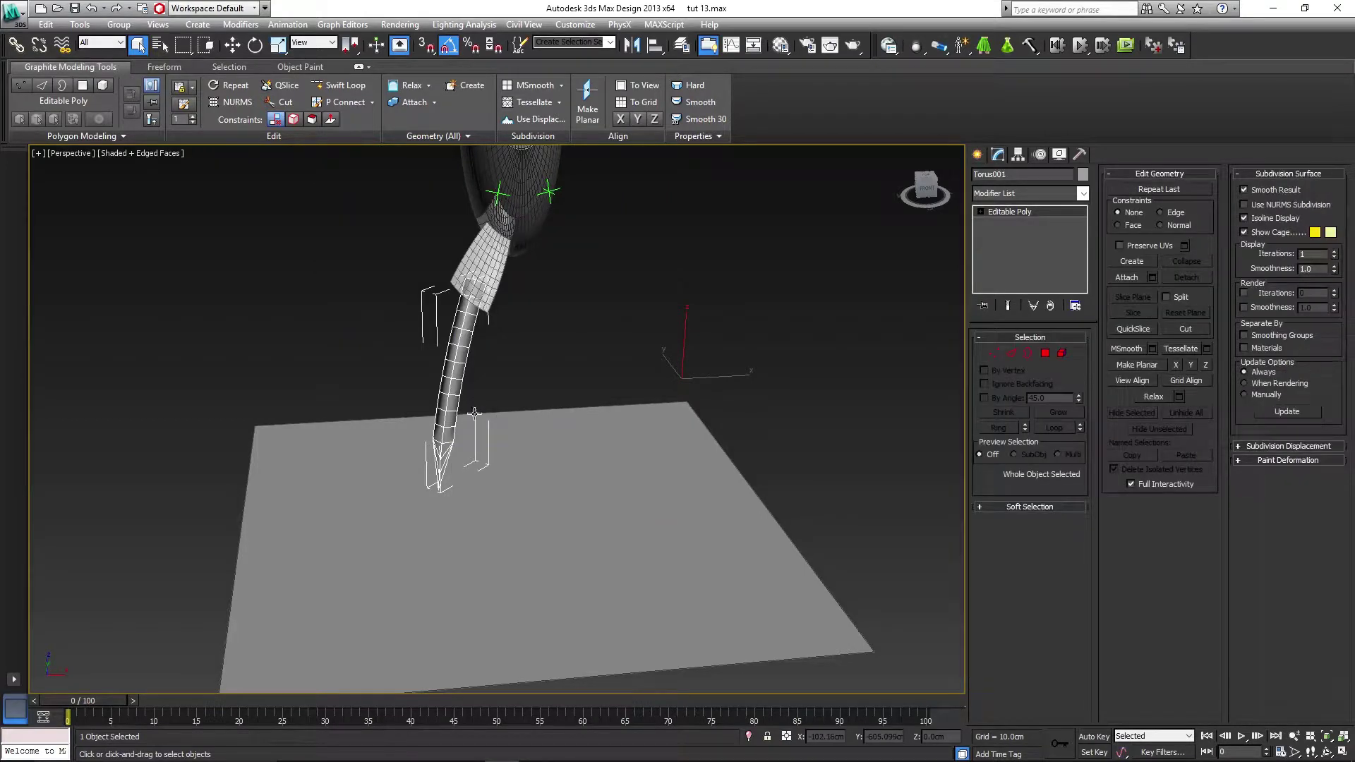
middle_drag(480, 389, 511, 381)
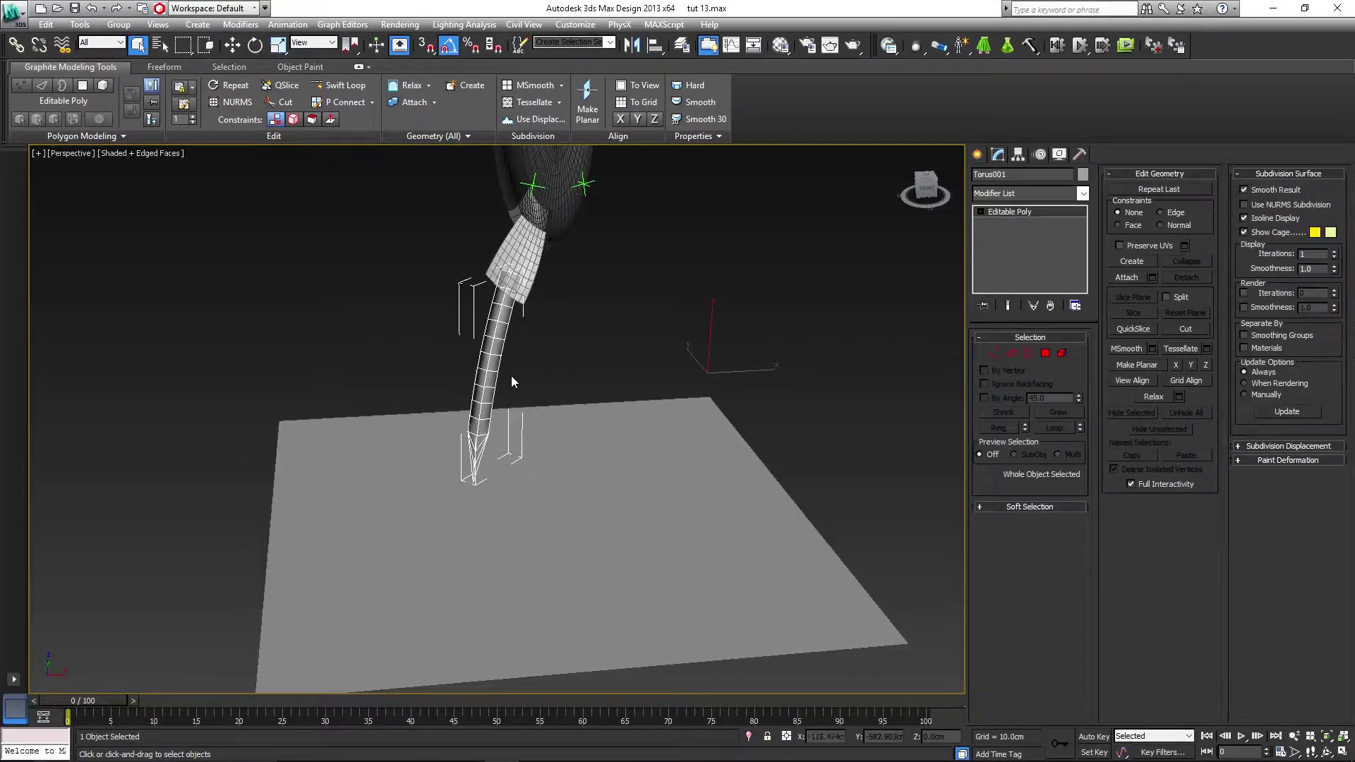
- Reset the leg's transform with Reset XForm and convert it to an Editable Poly
click(1082, 154)
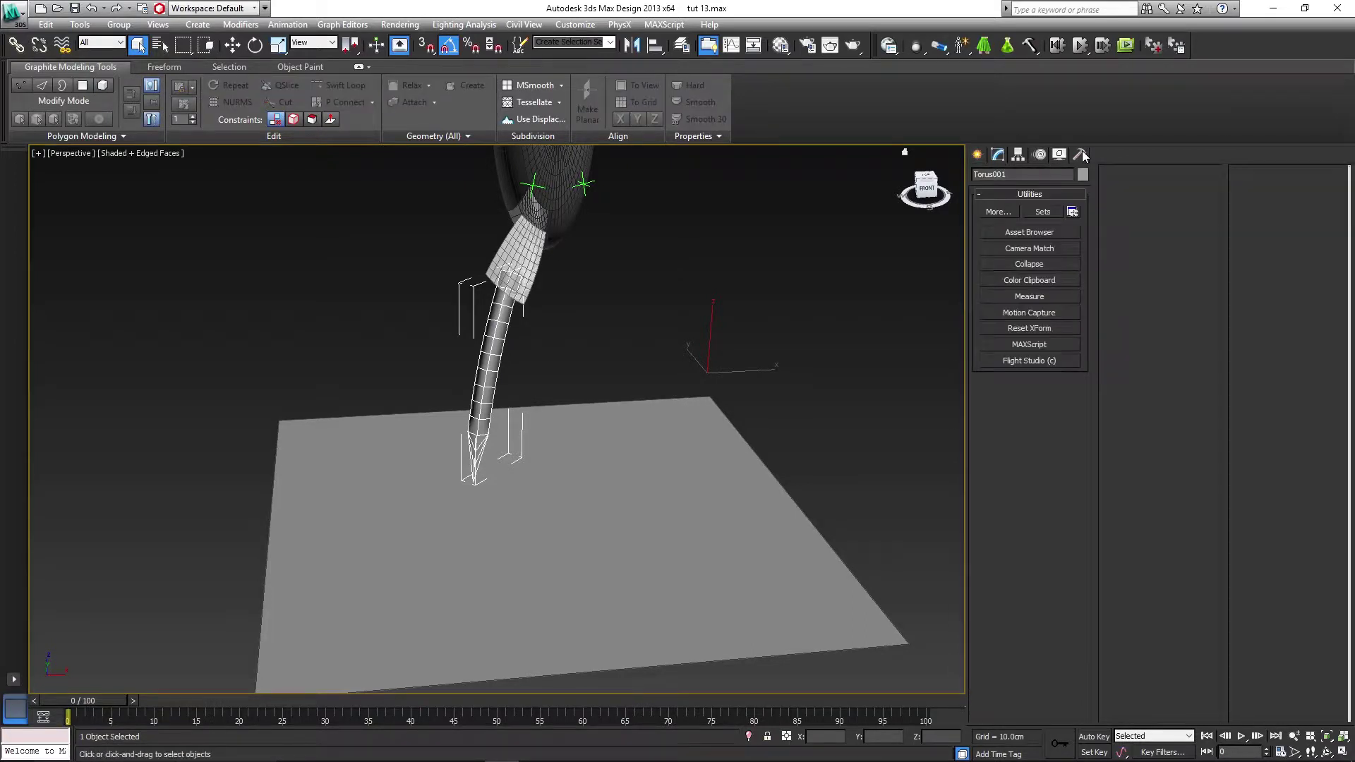
click(1046, 329)
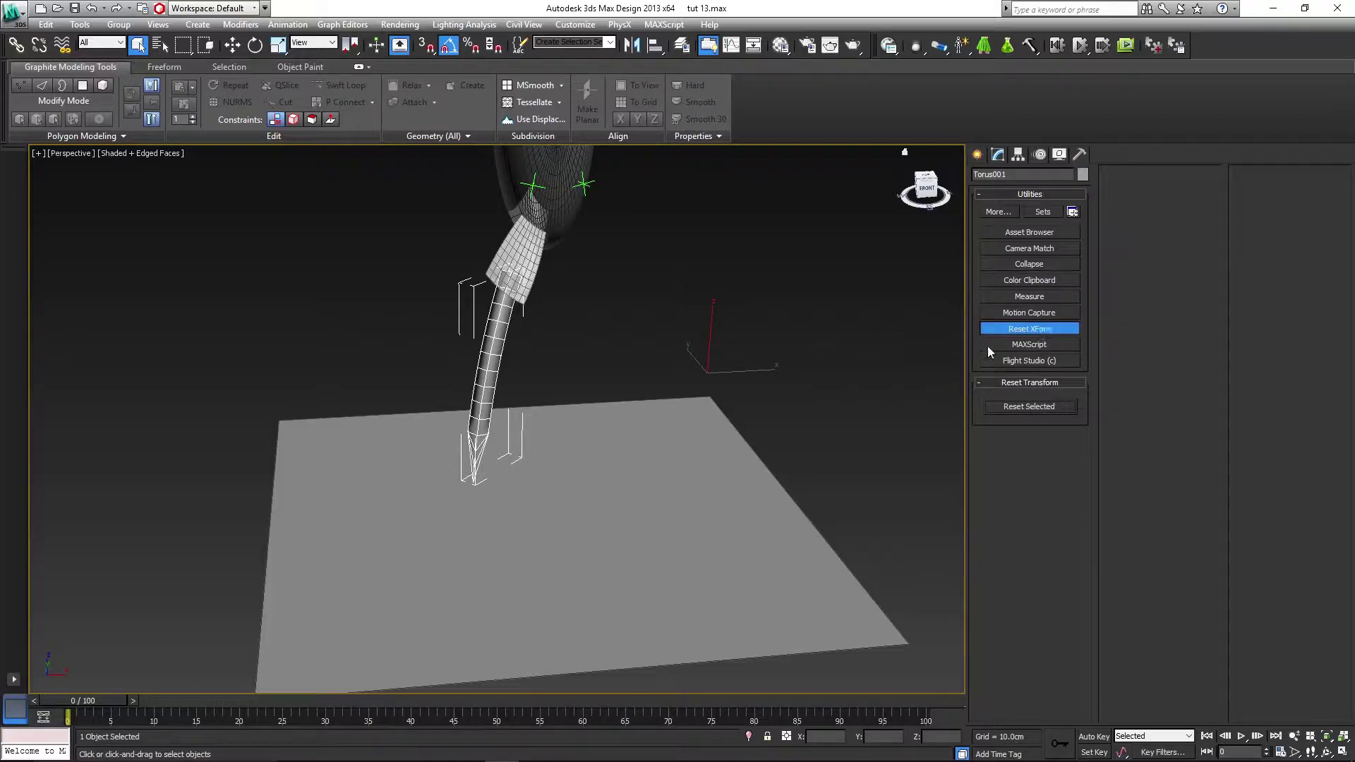
click(1011, 408)
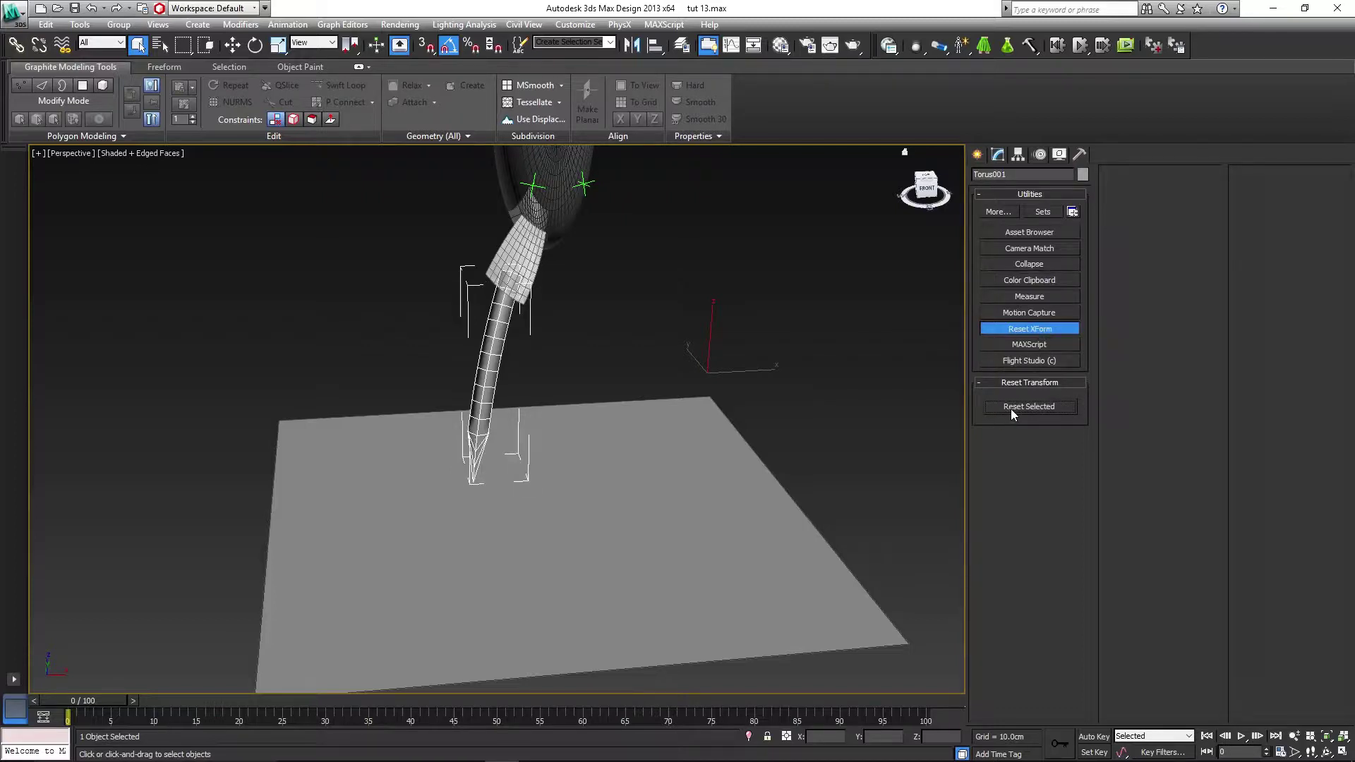
click(998, 156)
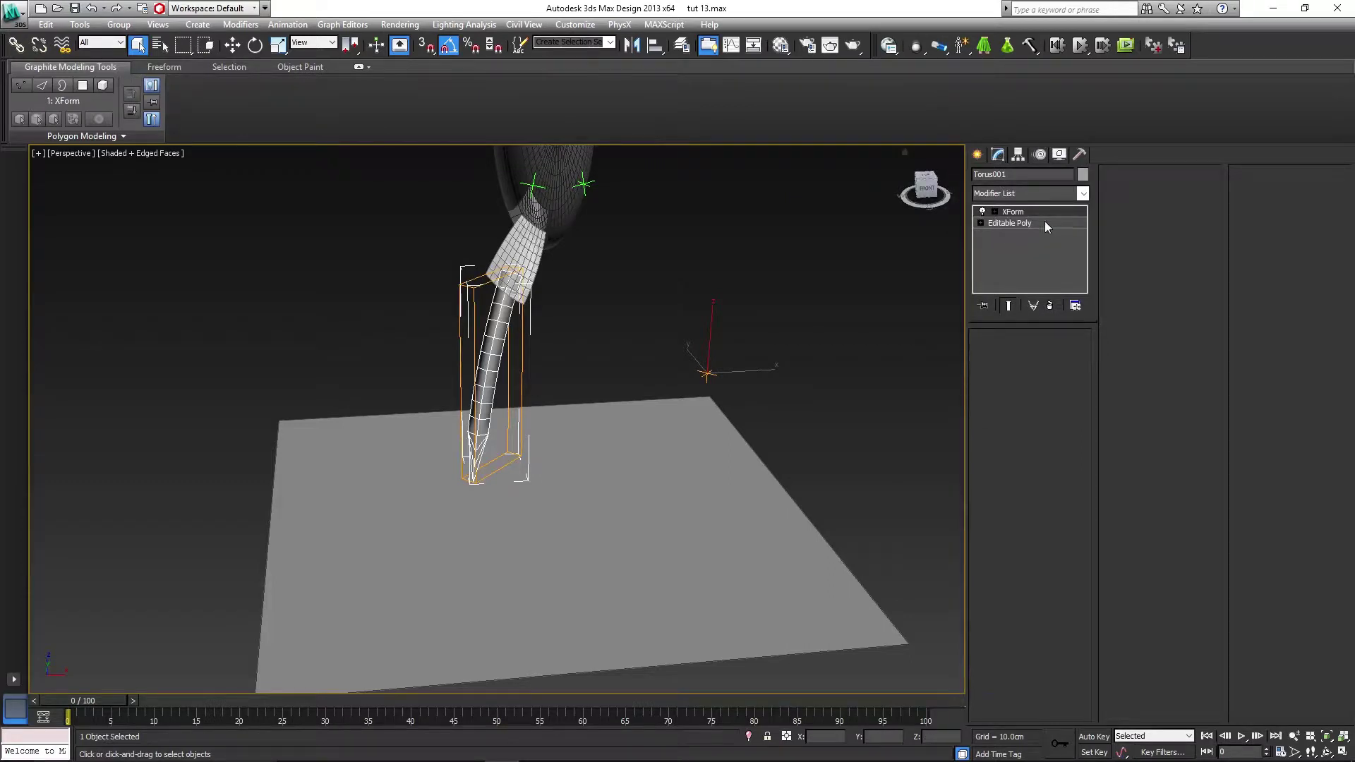
right_click(491, 350)
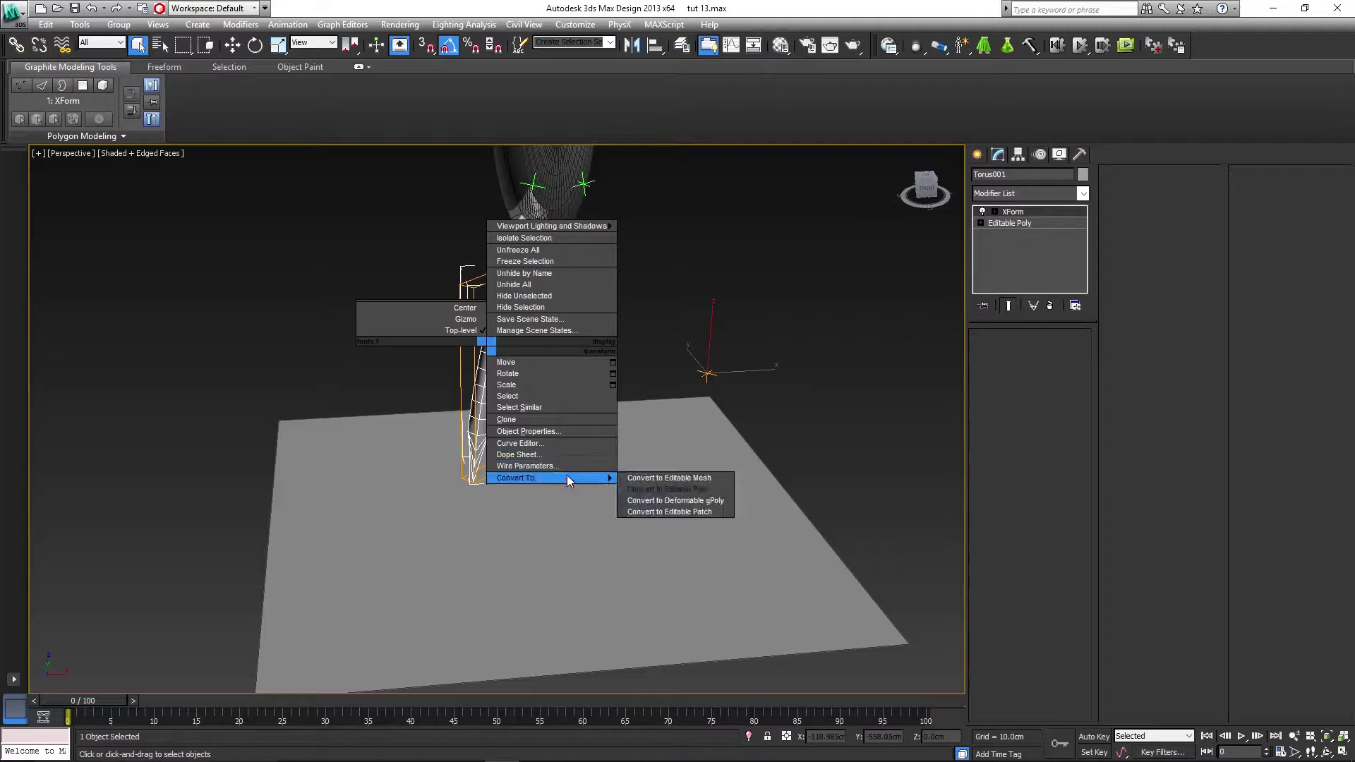
mouse_move(612, 479)
click(664, 494)
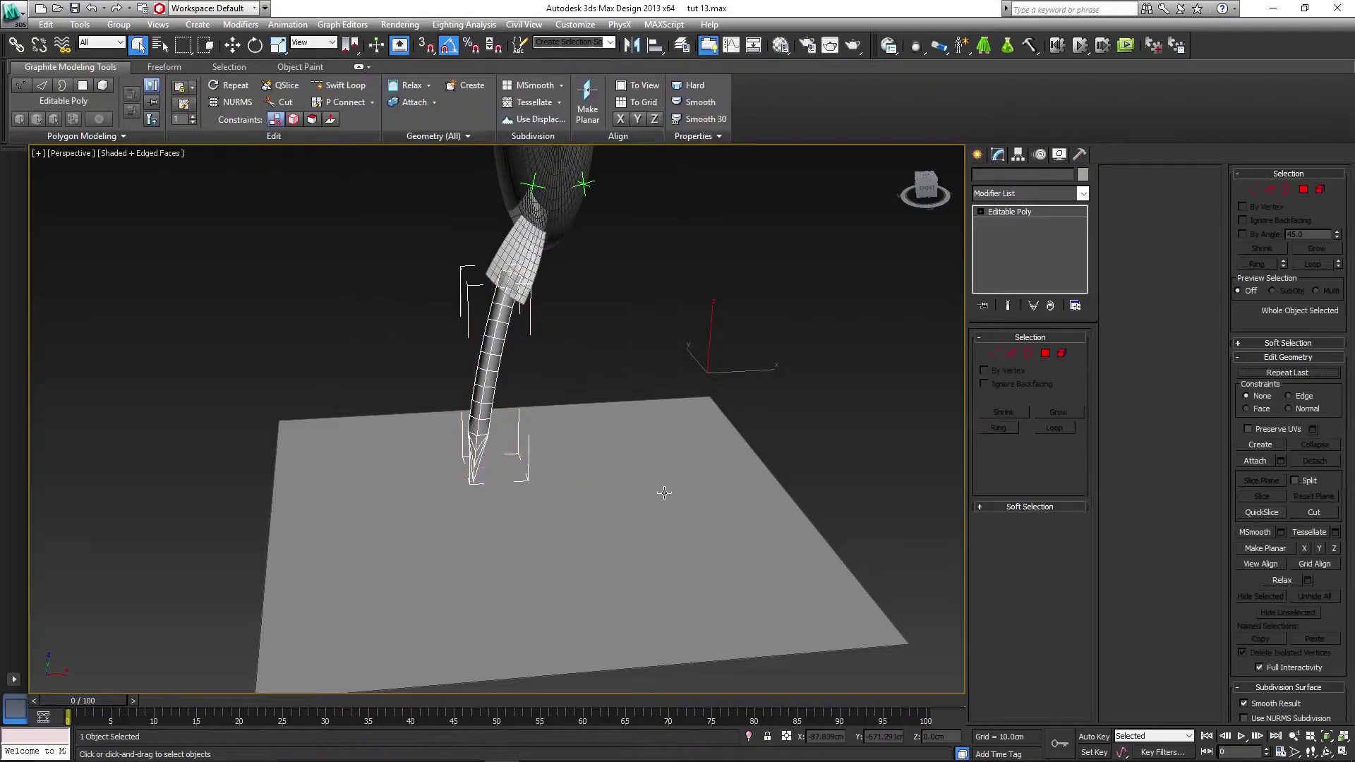
- Rotate the left foot outward from the rocket body about its own axis, using the Local reference coordinate system
alt+middle_drag(721, 344, 464, 438)
click(672, 415)
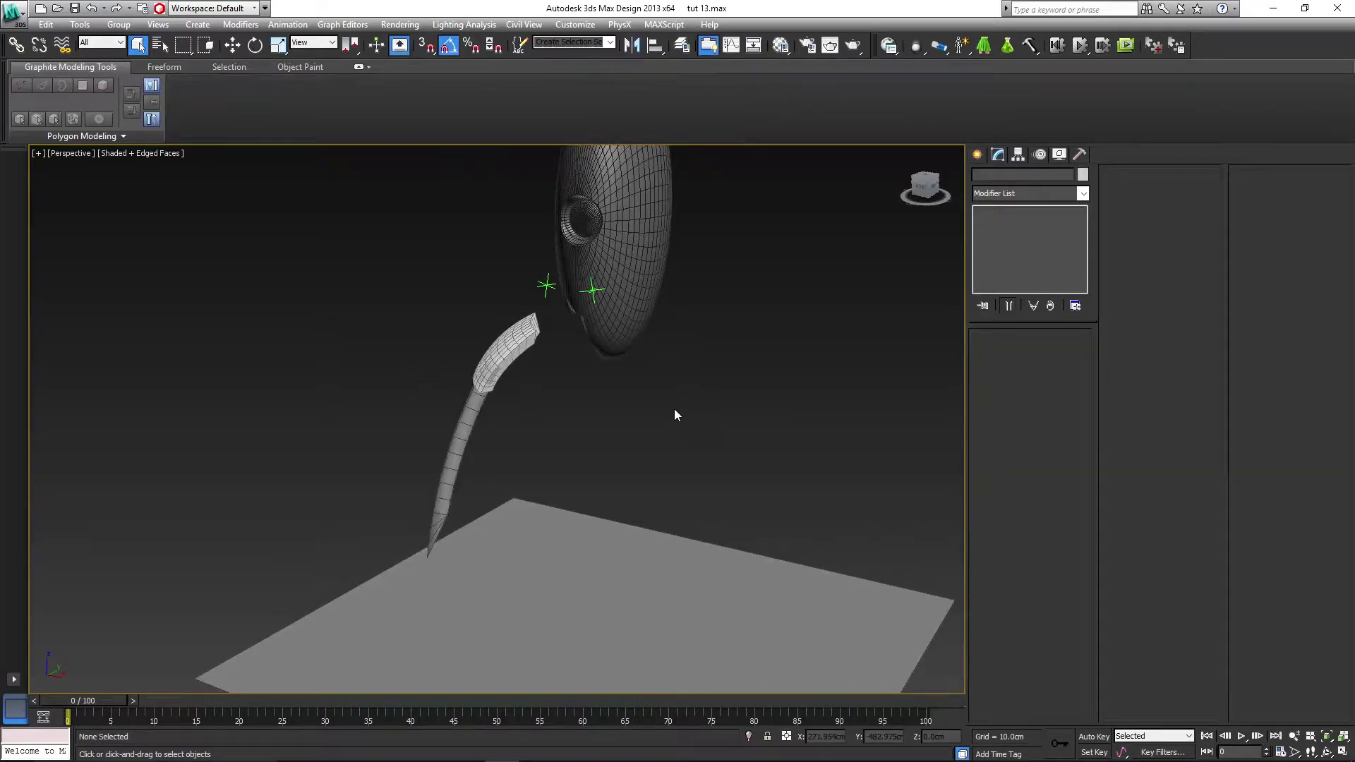
scroll(600, 441, up, 4)
click(638, 363)
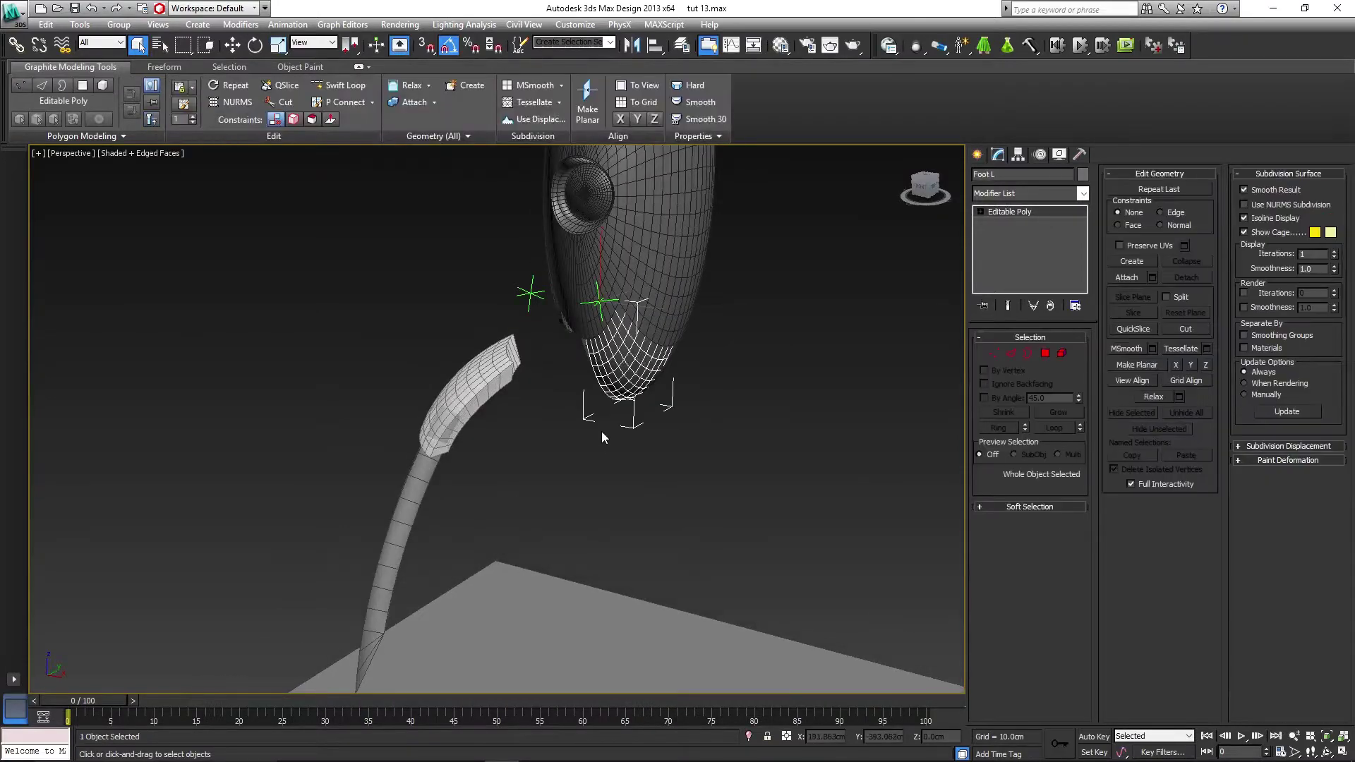
alt+middle_drag(602, 431, 629, 450)
key(e)
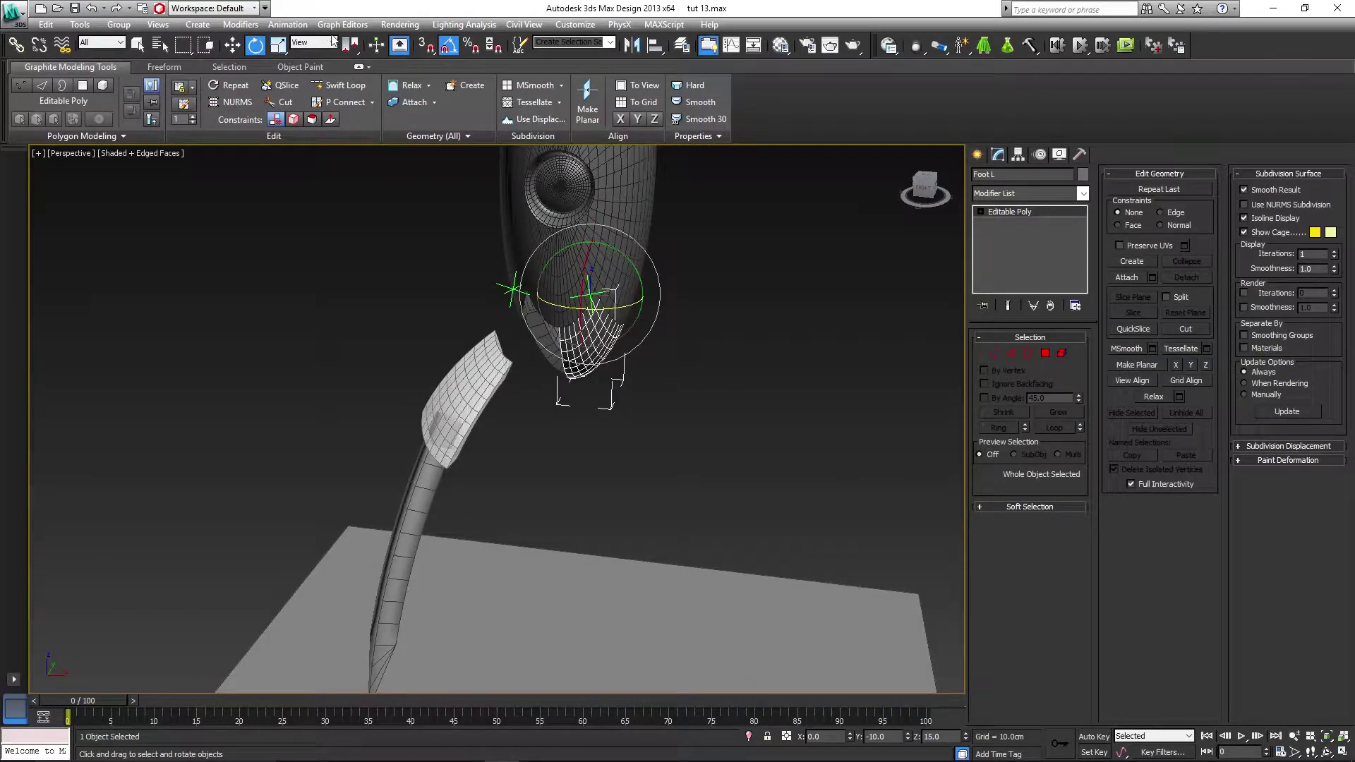
alt+middle_drag(600, 286, 592, 267)
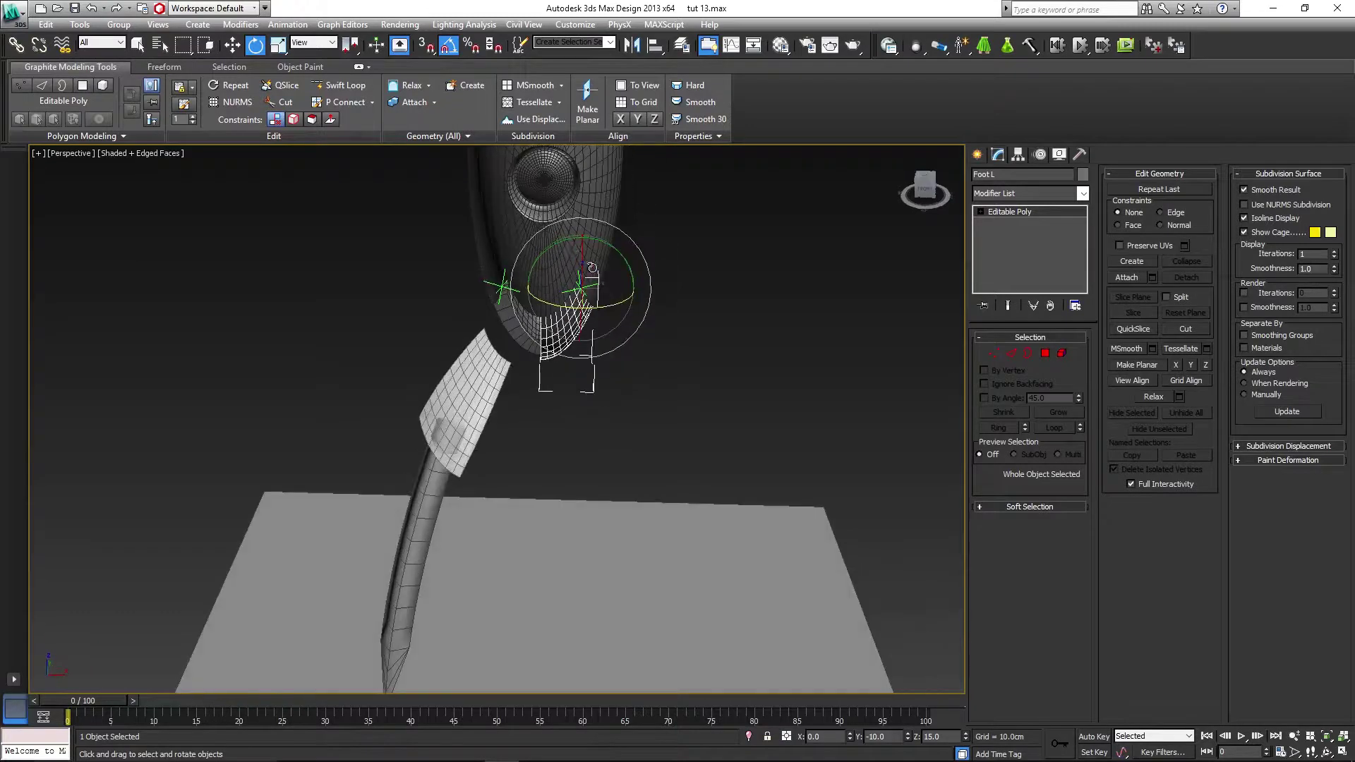
click(316, 46)
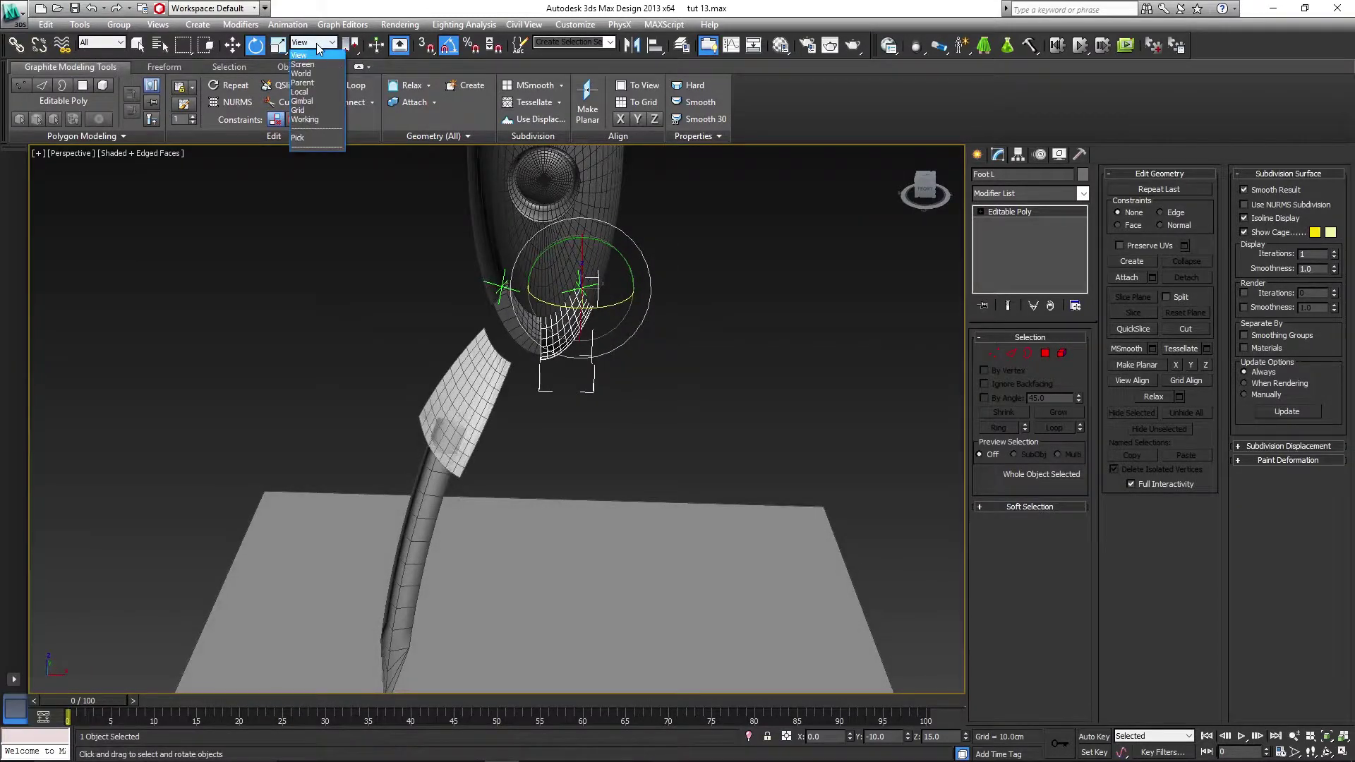
click(315, 91)
alt+middle_drag(667, 336, 620, 302)
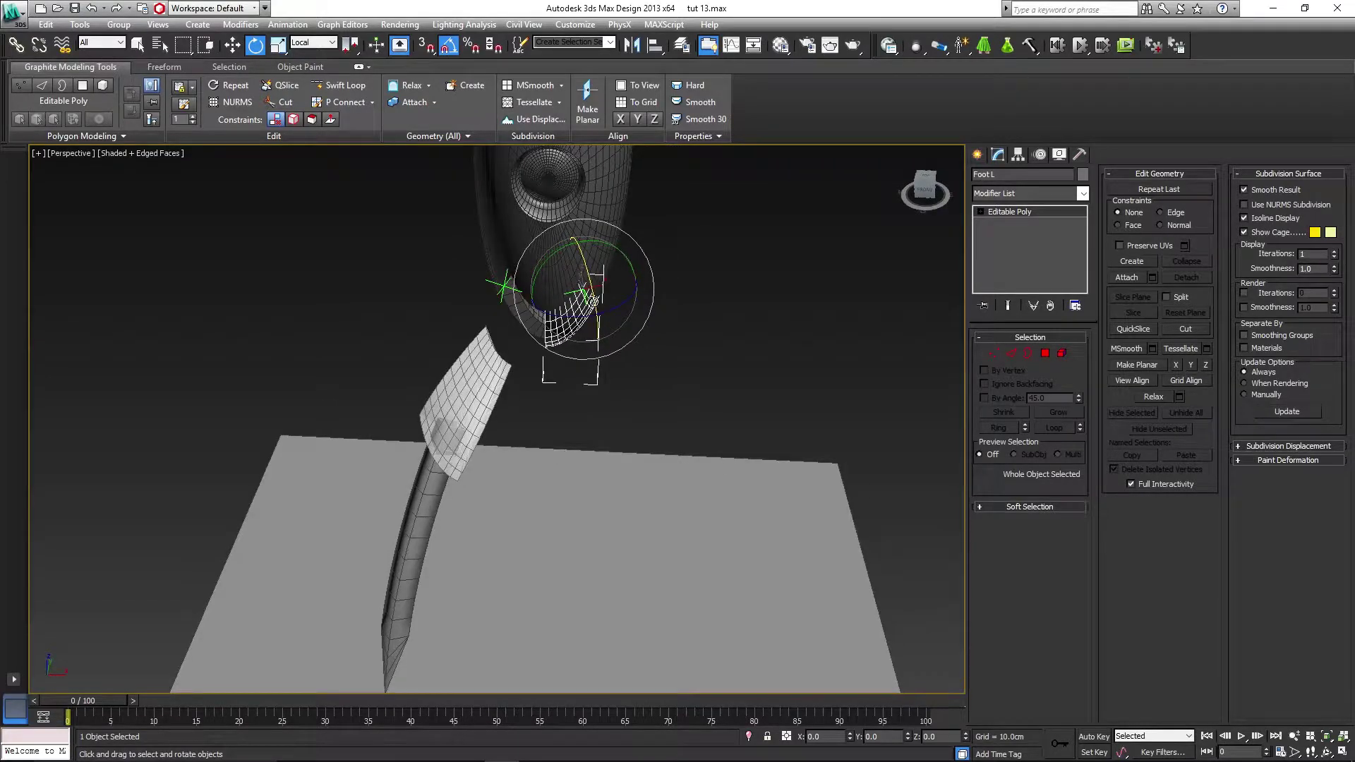
drag(594, 303, 597, 237)
click(769, 367)
middle_drag(774, 385, 774, 266)
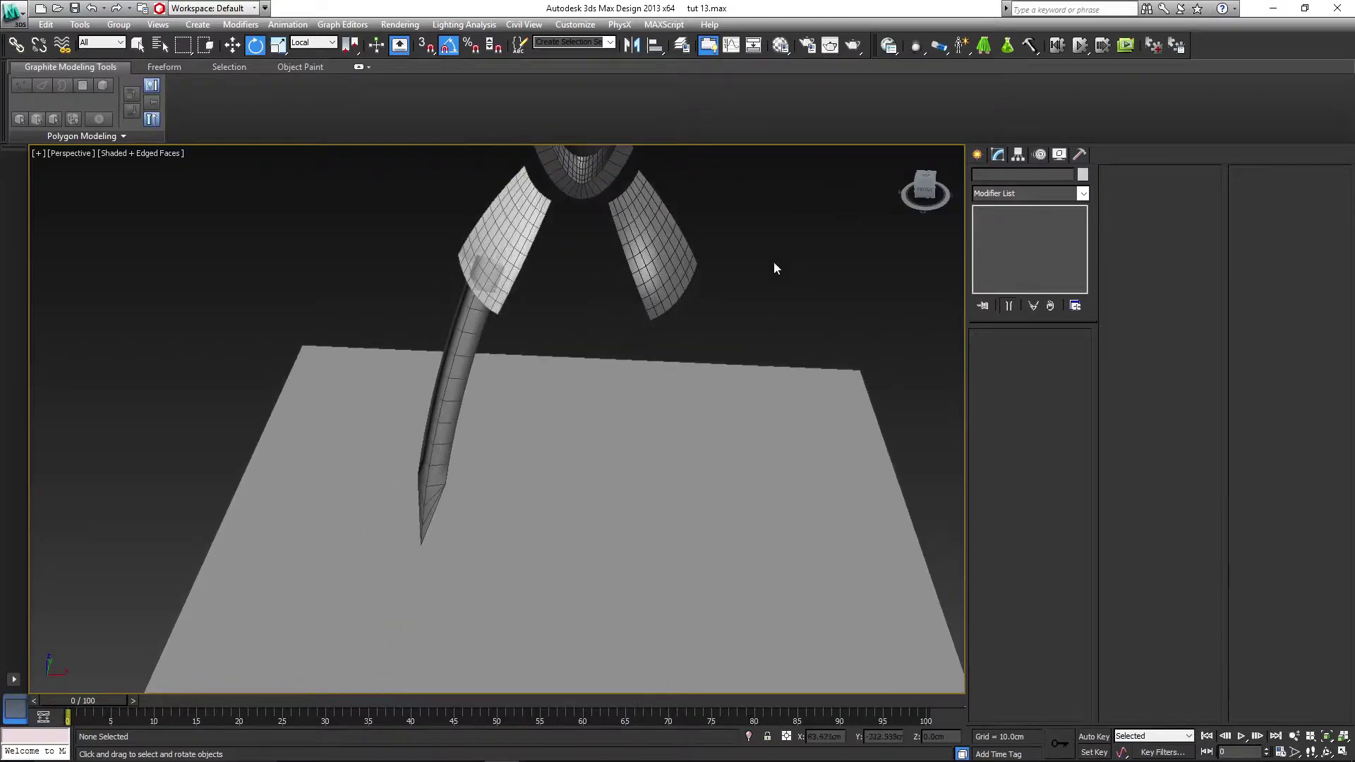
- Move only the pivot of the finished leg to the world origin at X 0, Y 0, Z 0
key(q)
scroll(477, 382, down, 4)
click(480, 402)
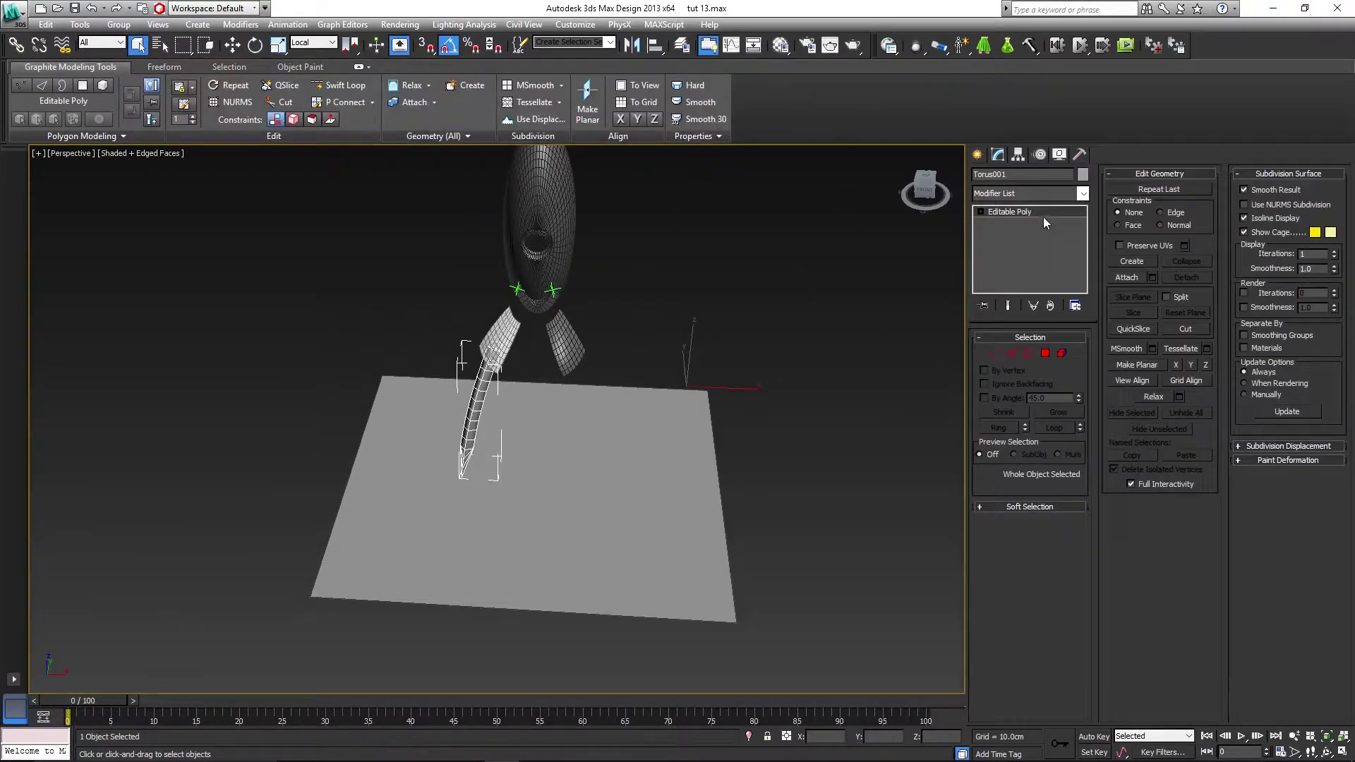
click(1083, 194)
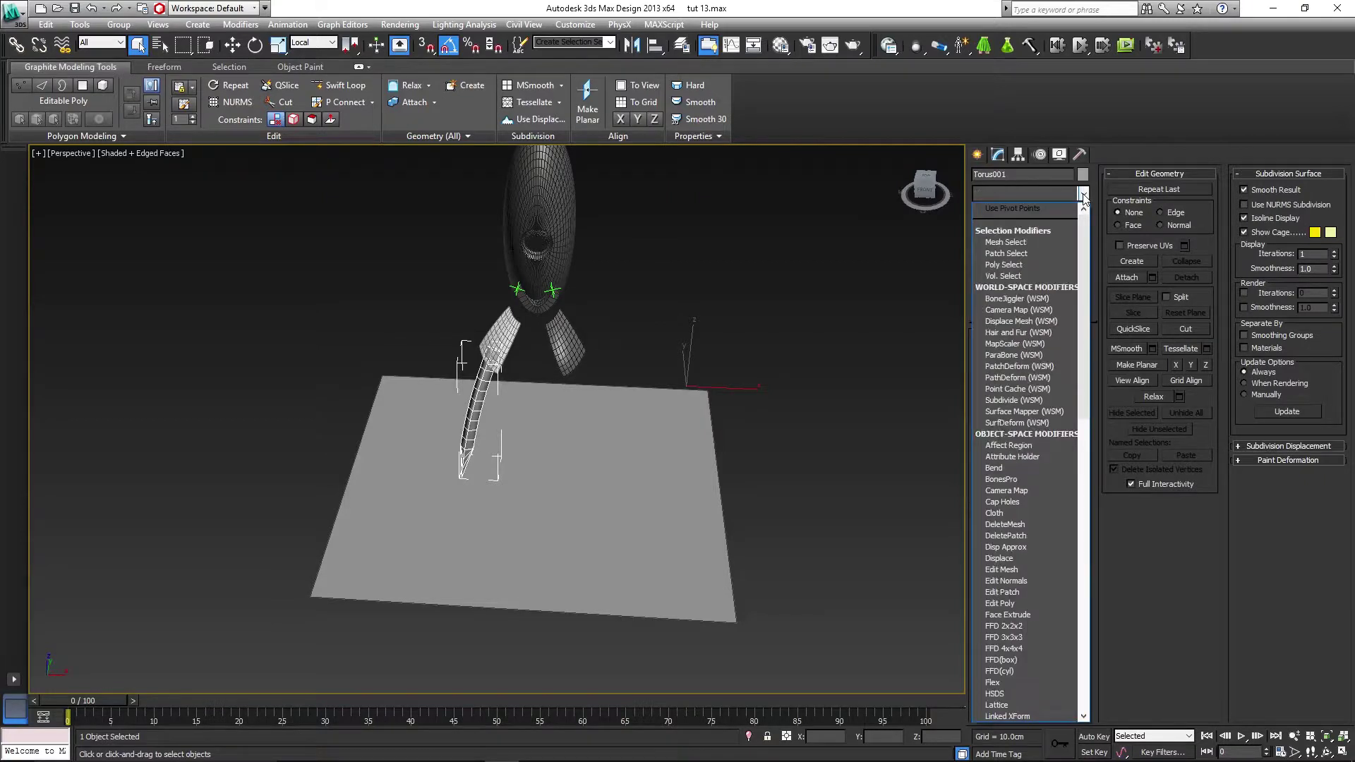
click(1084, 194)
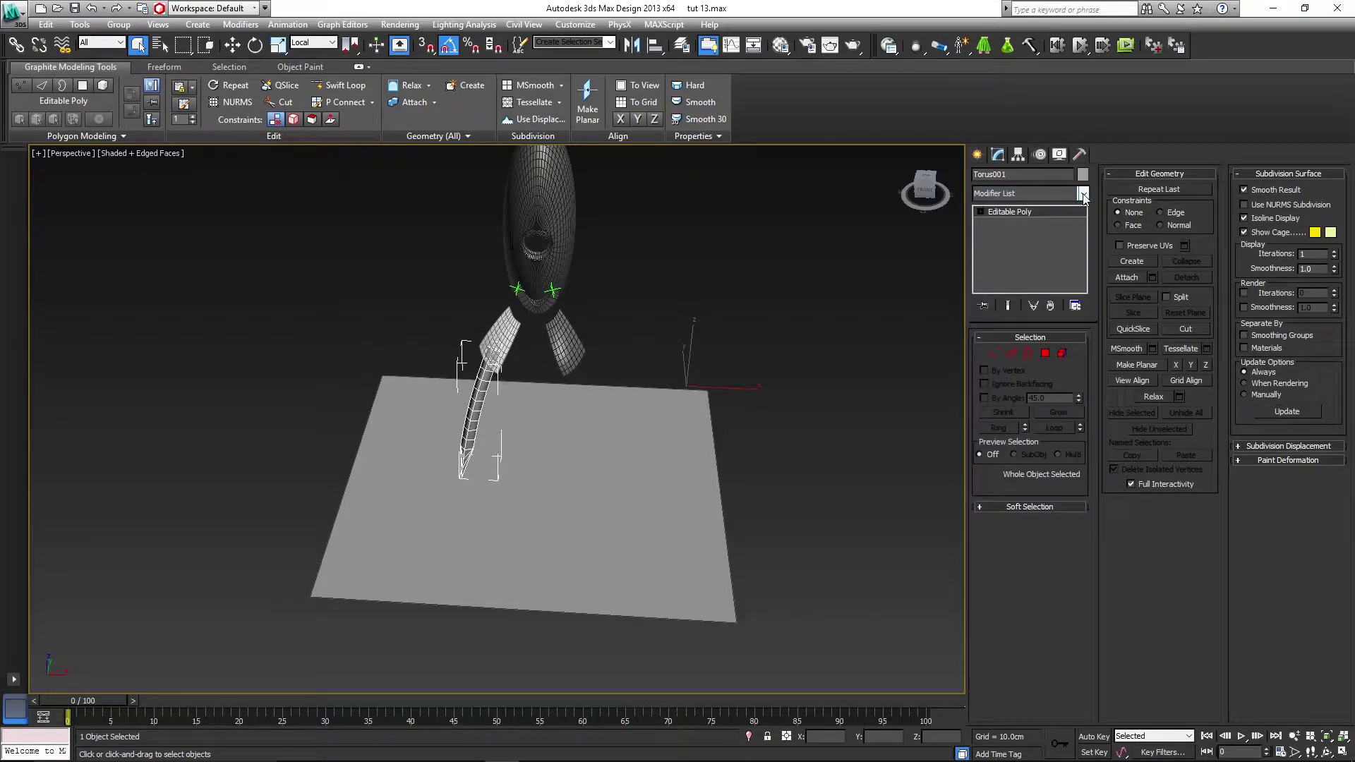
click(1018, 155)
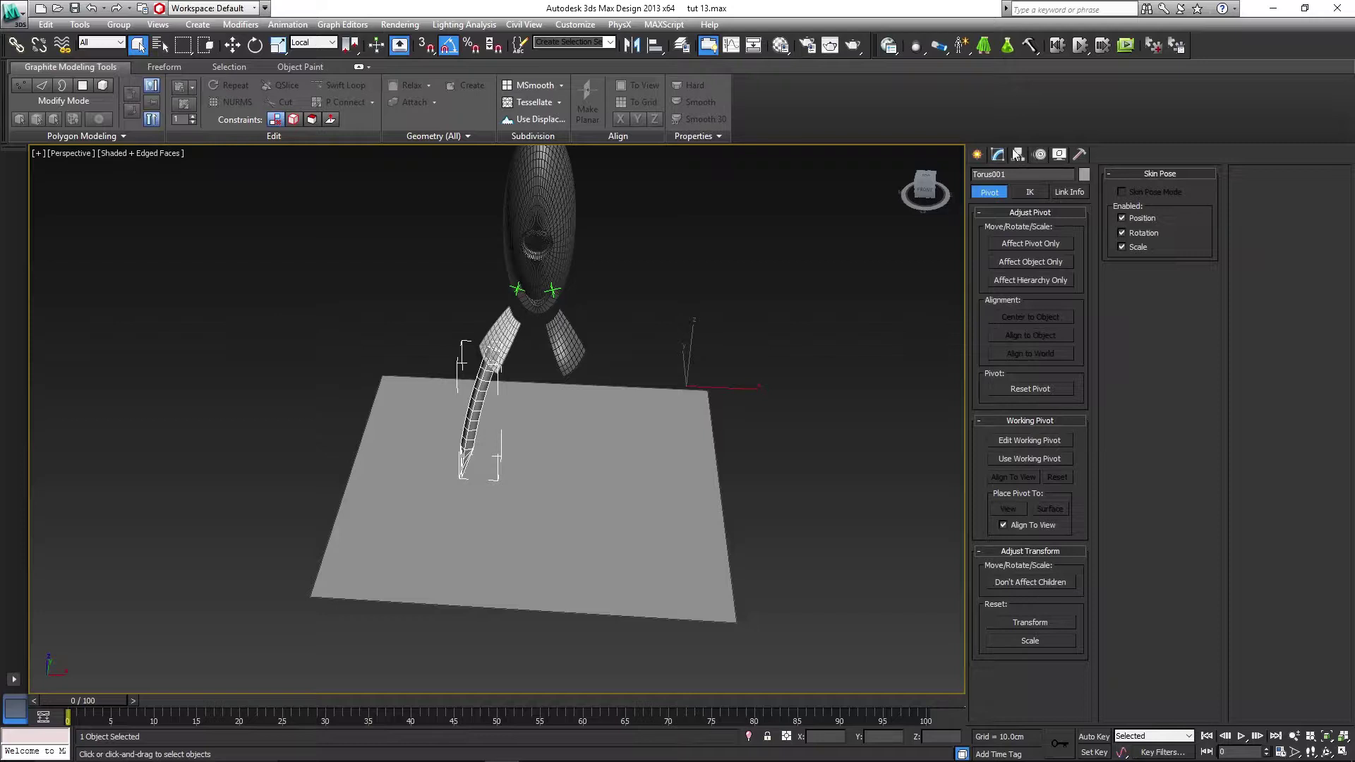
click(1032, 243)
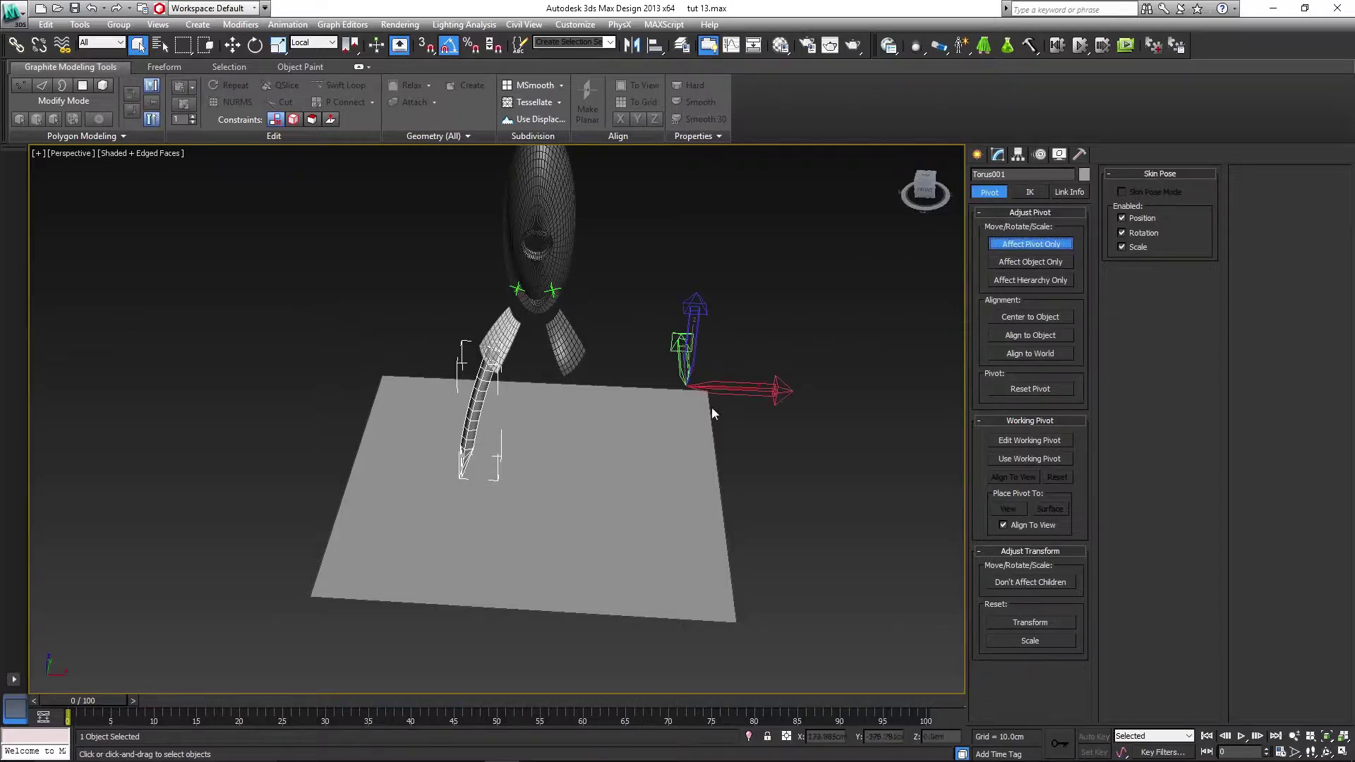
key(w)
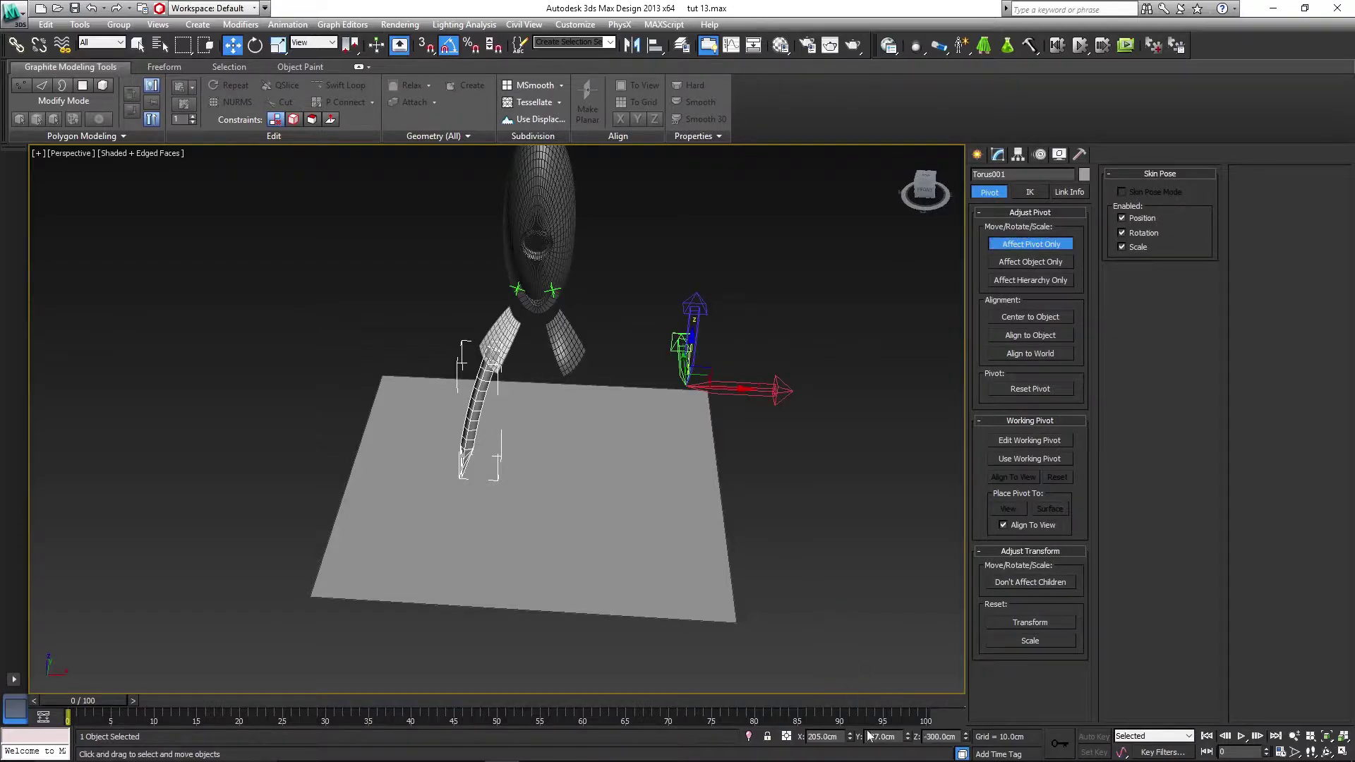
double_click(835, 737)
text(0)
double_click(871, 737)
text(0)
click(943, 737)
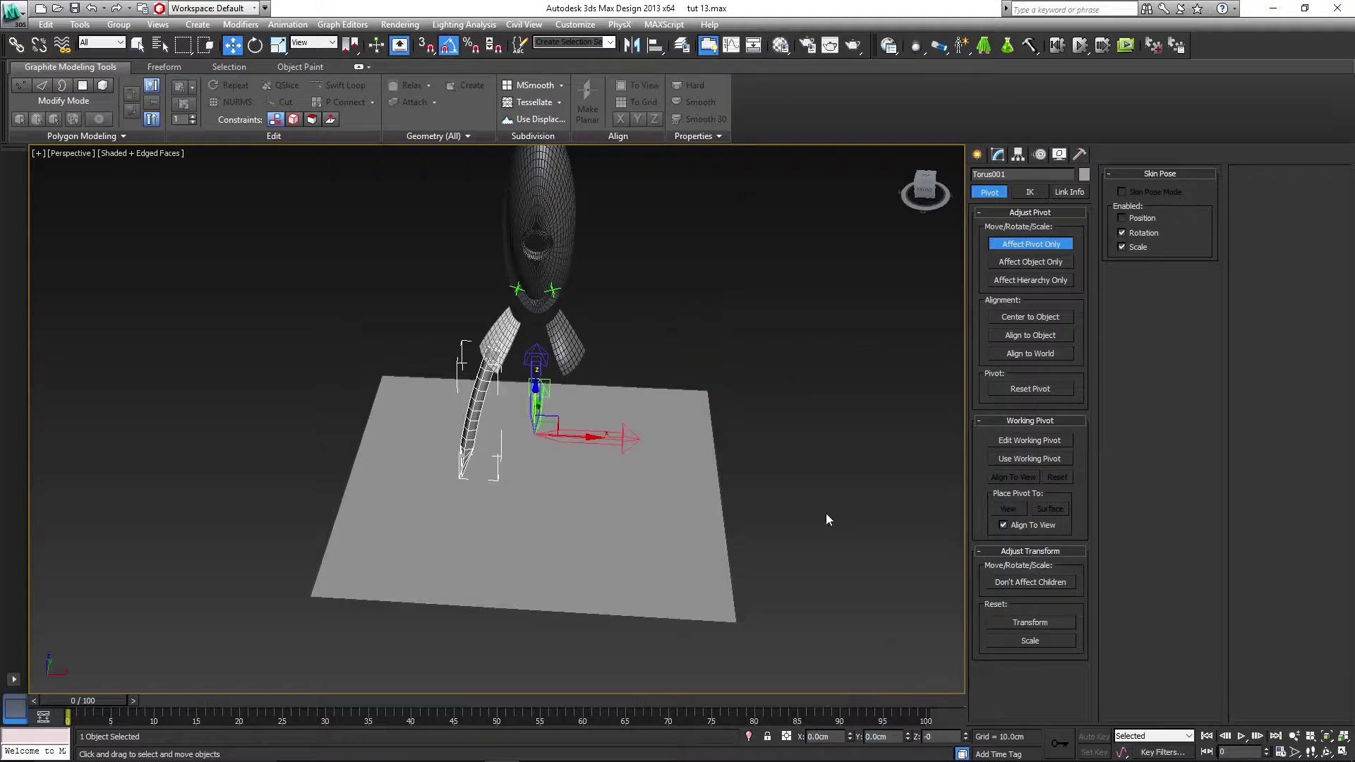
key(Return)
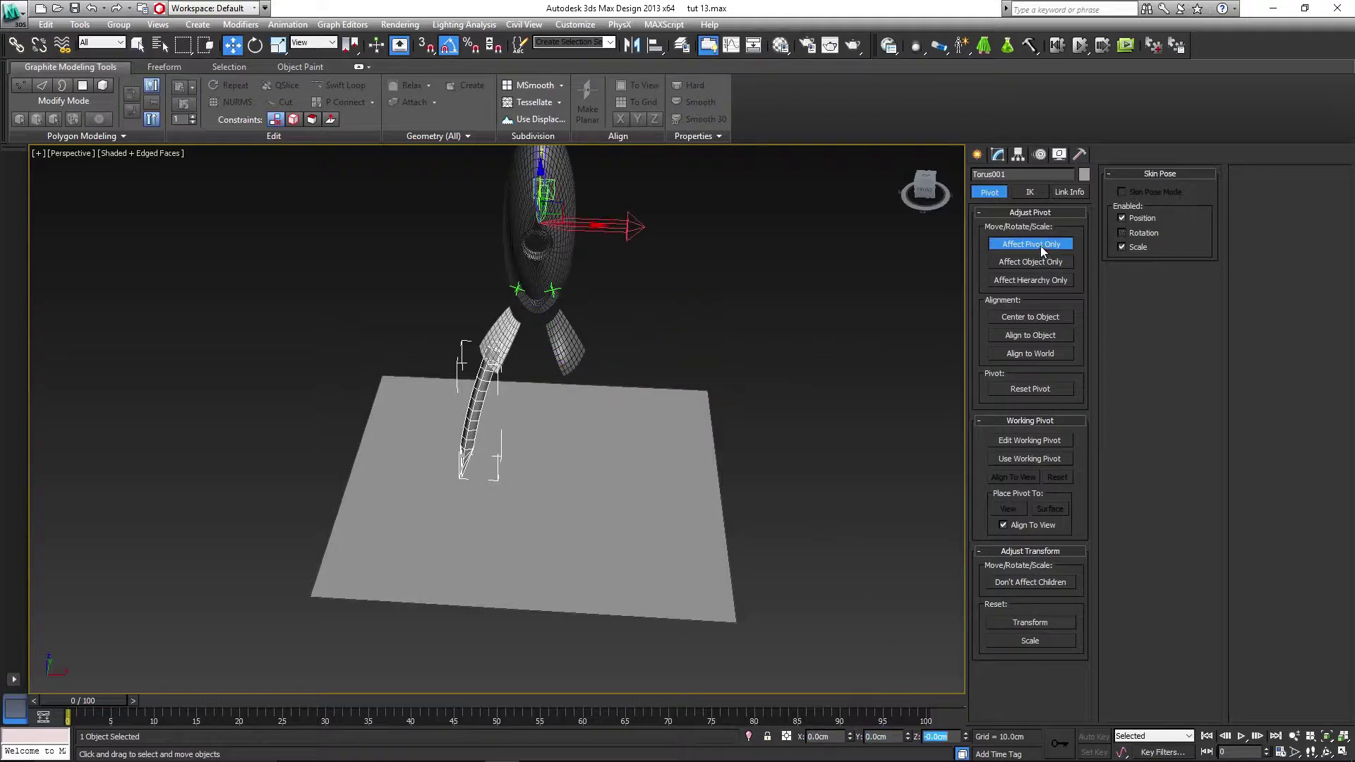
click(1041, 245)
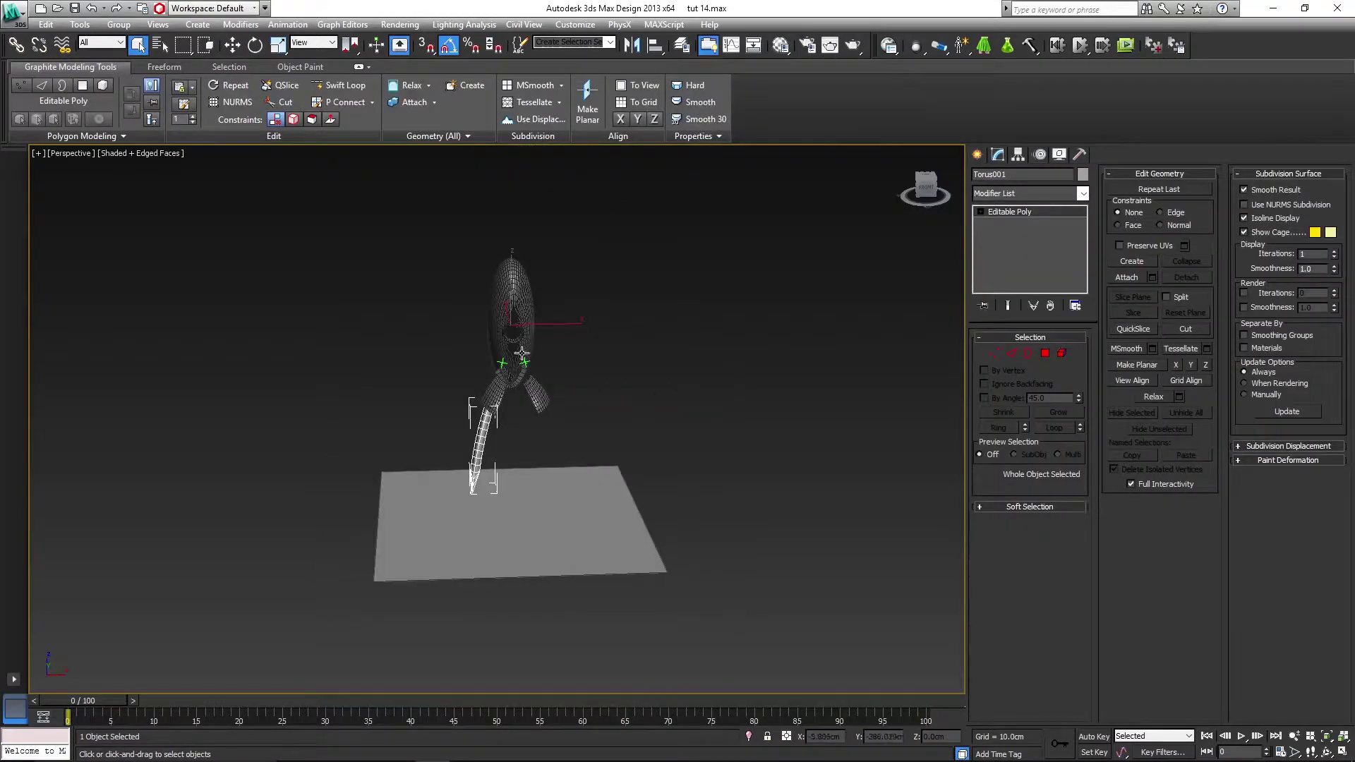
- Examine the leg and its foot from the front, side and rear of the rocket
alt+middle_drag(578, 461, 553, 443)
scroll(541, 452, up, 5)
middle_drag(553, 443, 505, 373)
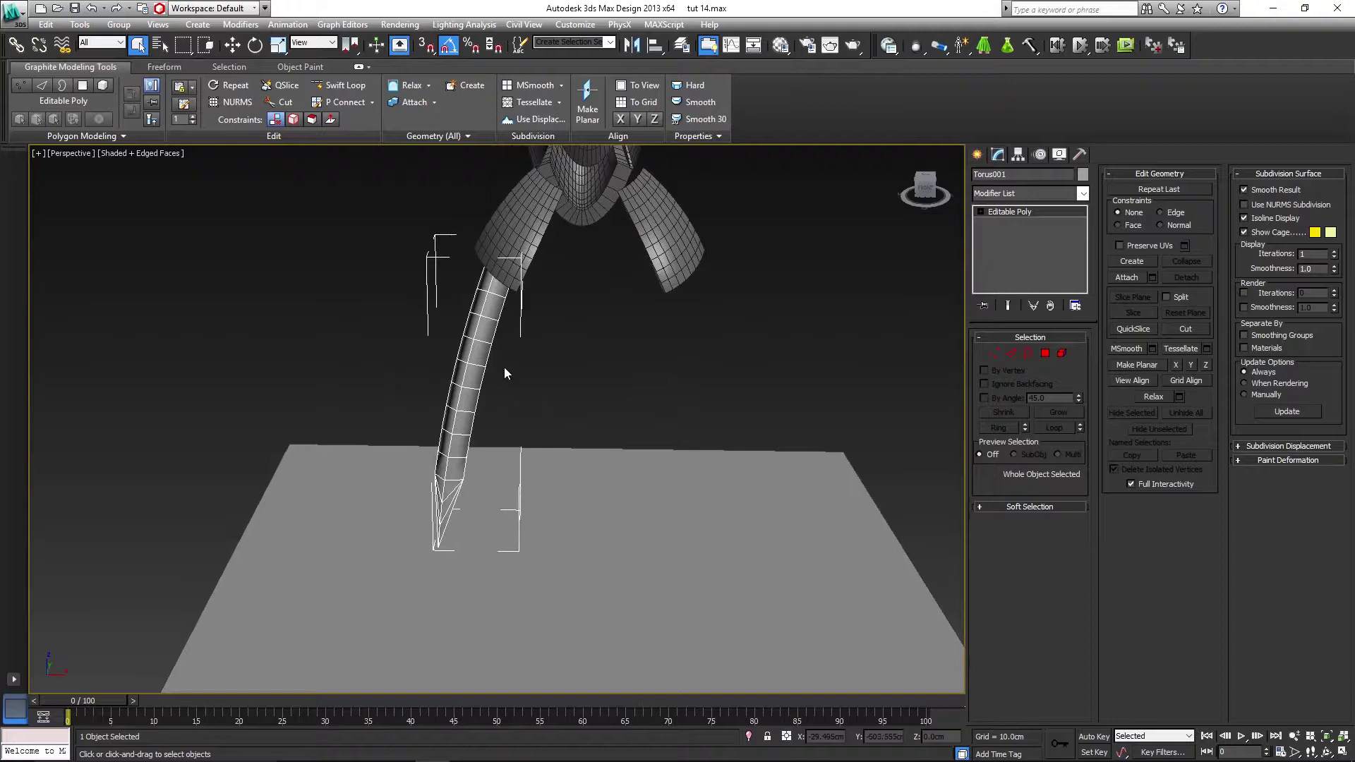
middle_drag(618, 388, 587, 418)
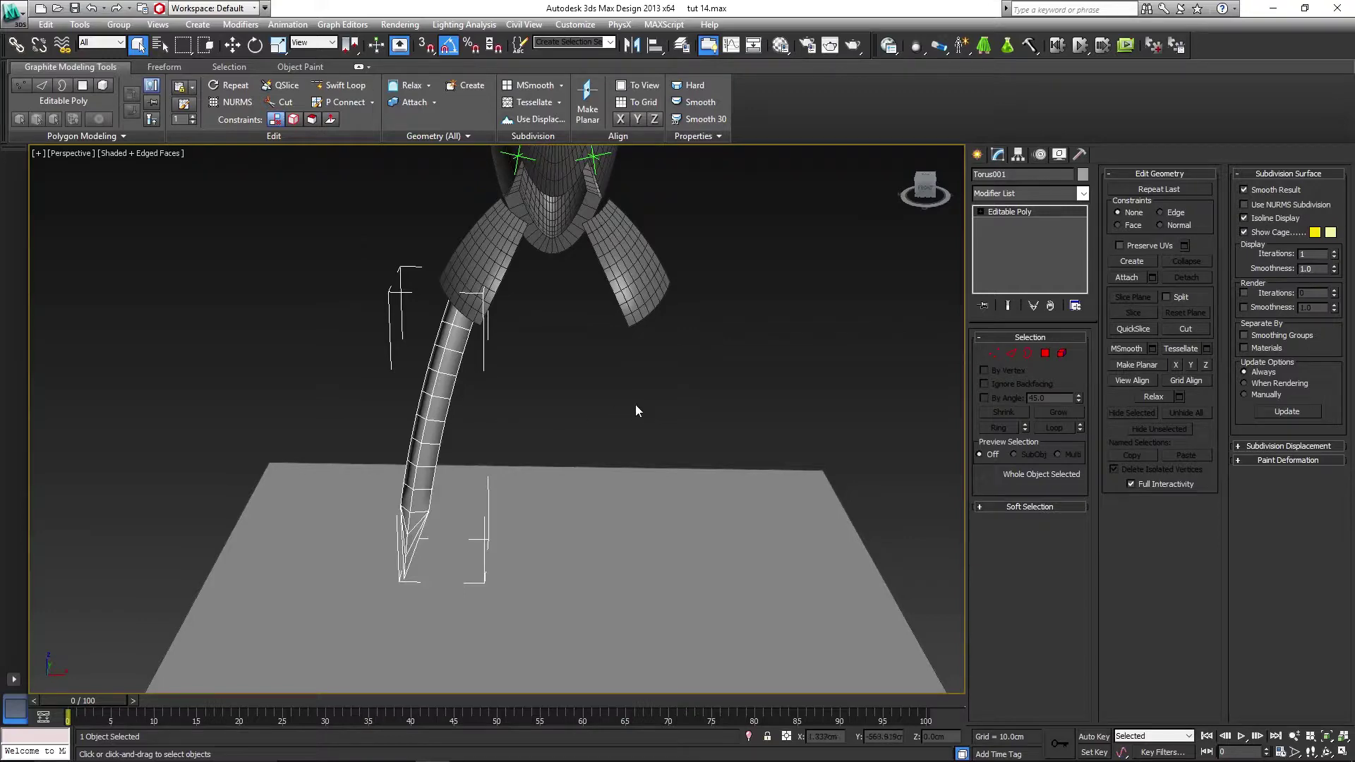
alt+middle_drag(635, 410, 608, 462)
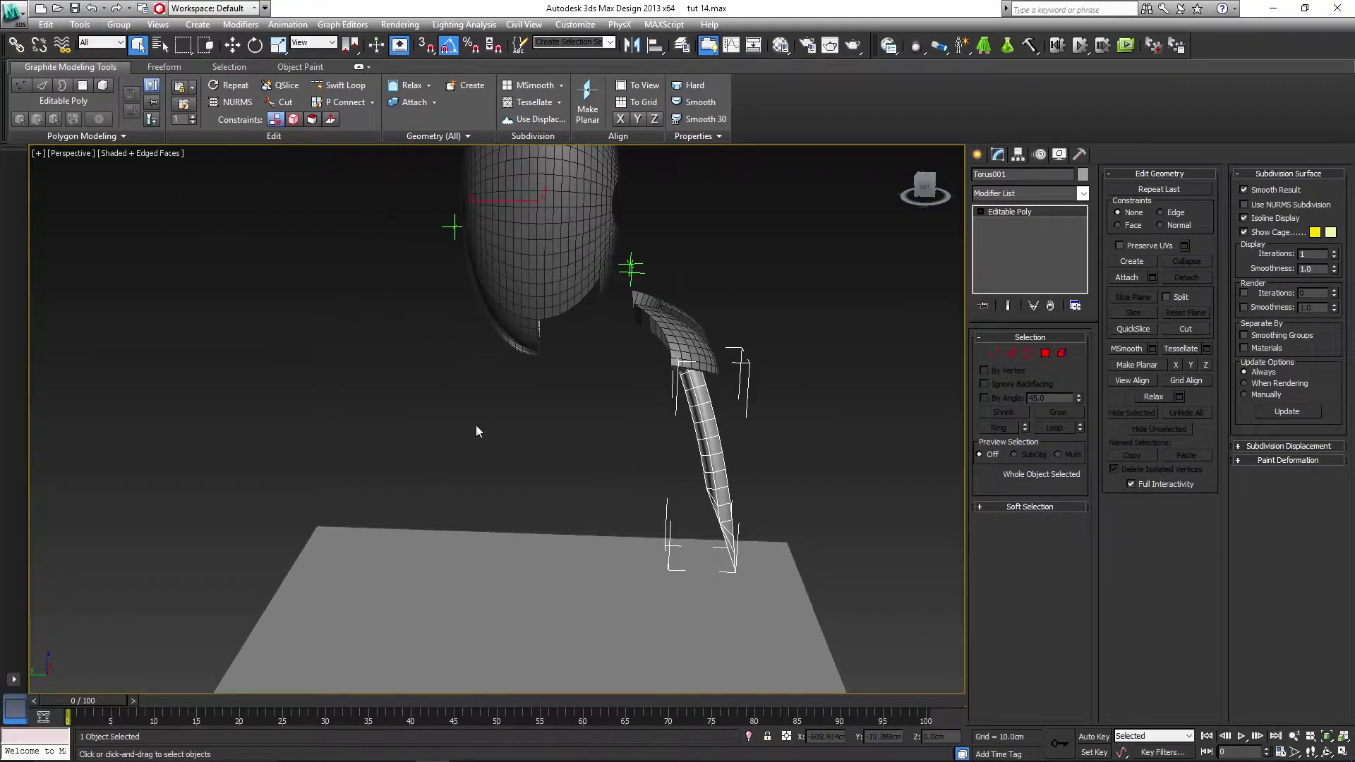
alt+middle_drag(477, 430, 689, 432)
scroll(557, 388, up, 2)
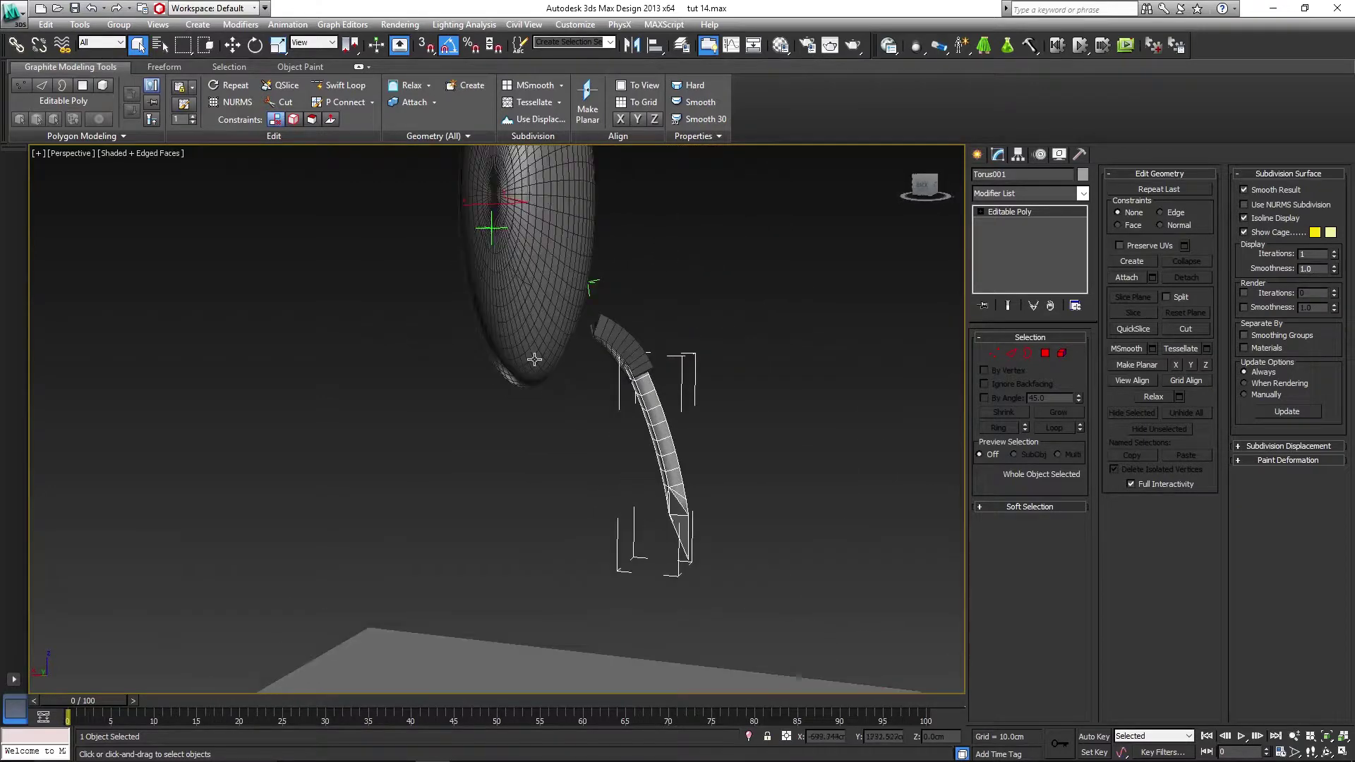
- Rotate the back foot outward from the rocket body by 90 degrees around the X axis
click(535, 359)
middle_drag(548, 405, 579, 507)
scroll(579, 507, up, 1)
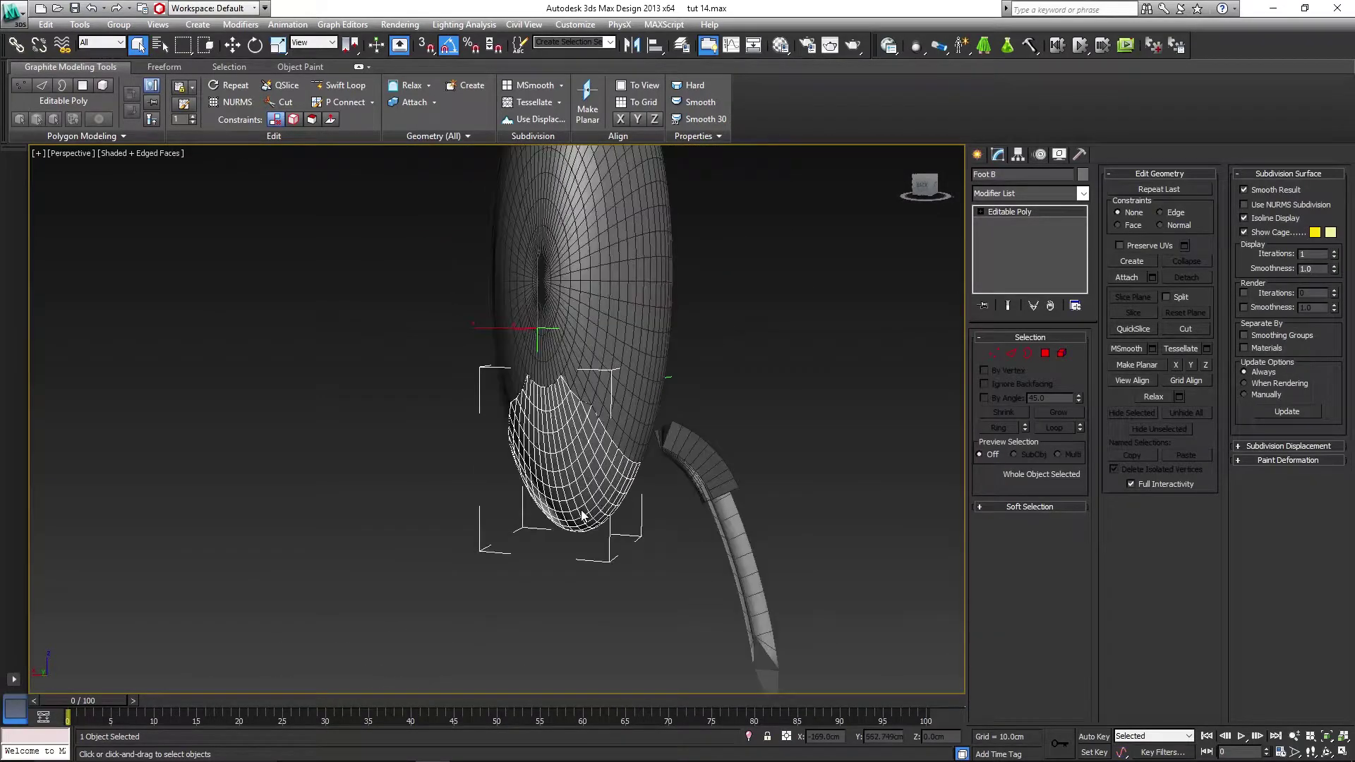
key(e)
alt+middle_drag(641, 464, 575, 444)
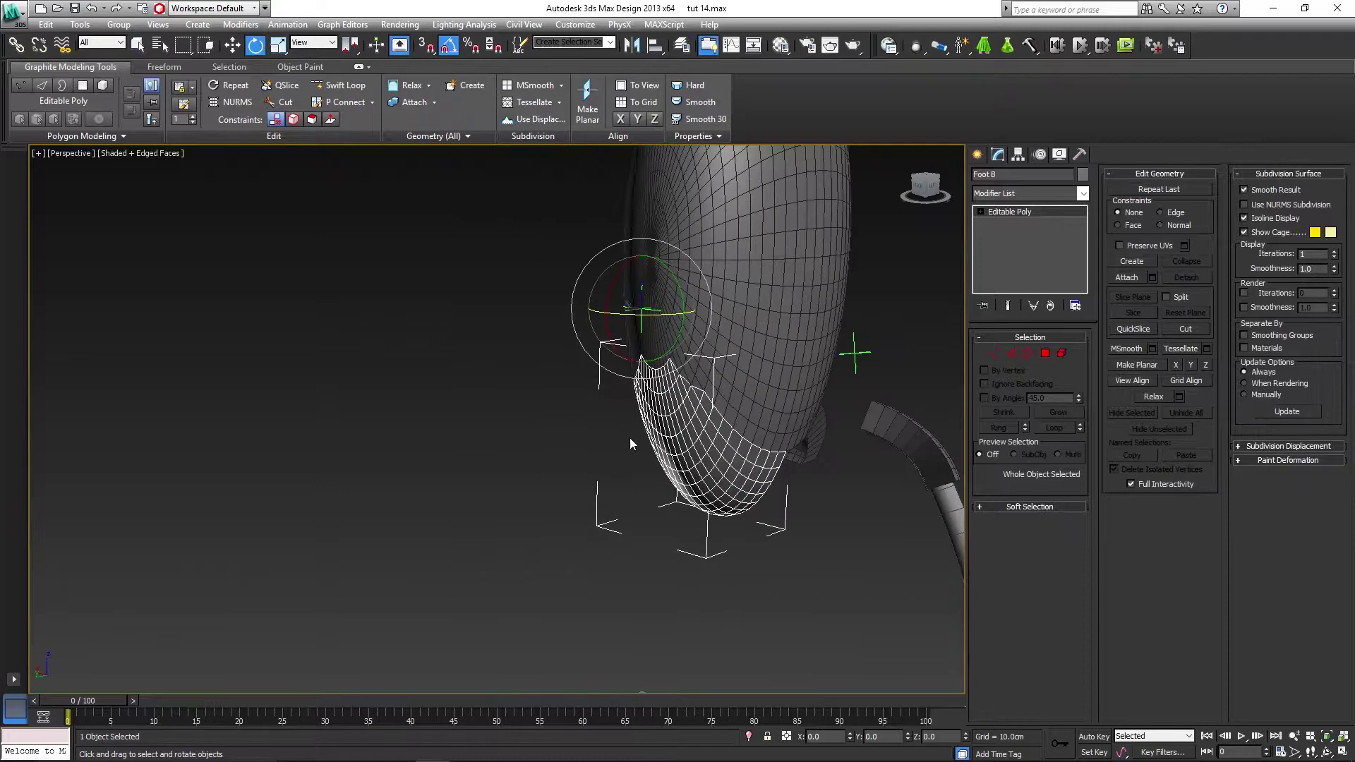
alt+middle_drag(742, 433, 656, 401)
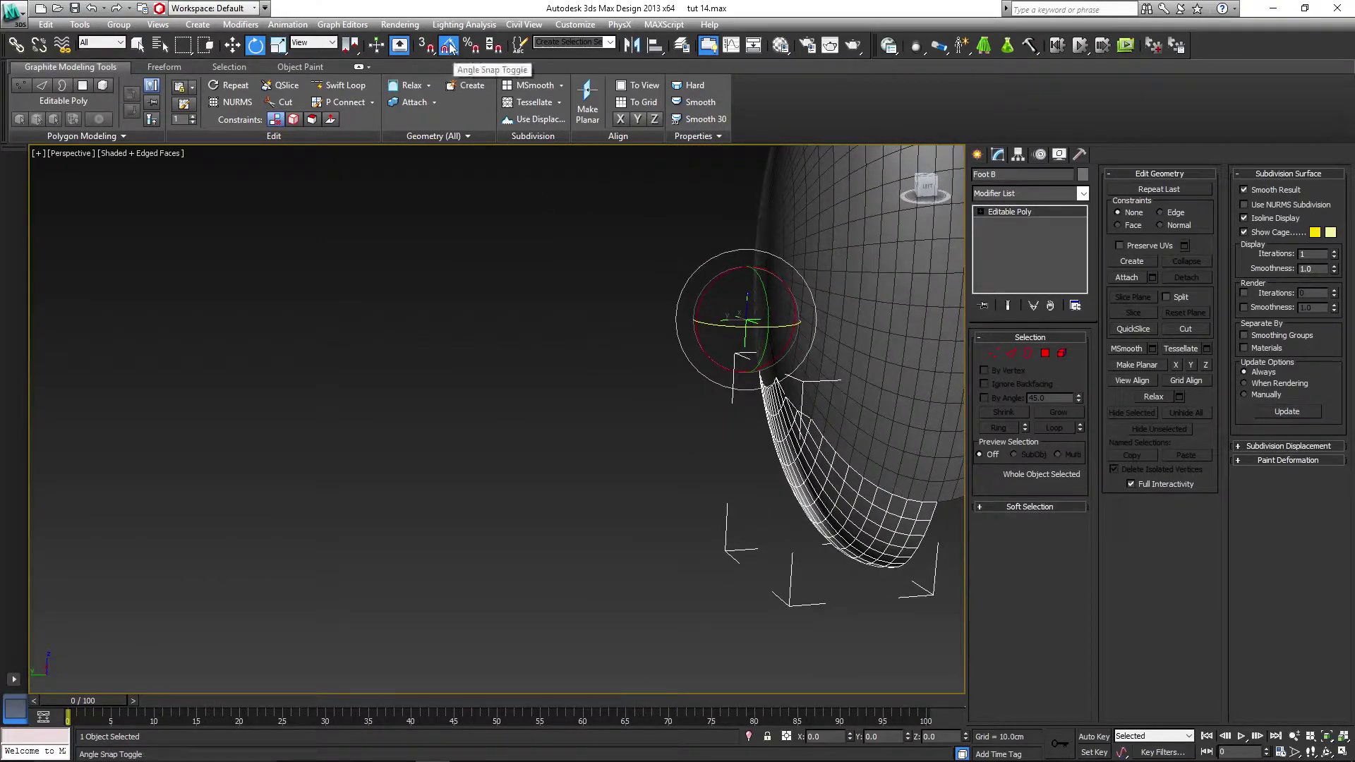
alt+middle_drag(578, 288, 696, 357)
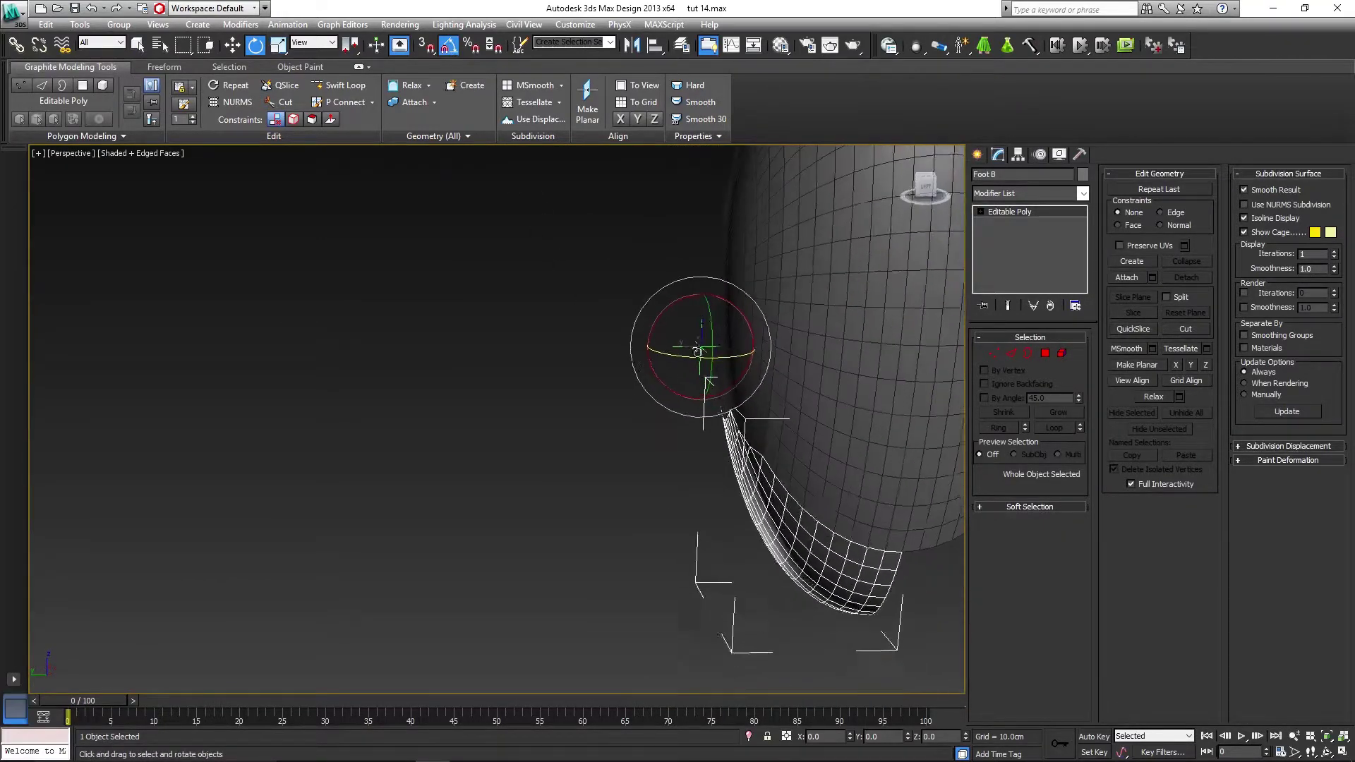
drag(664, 311, 725, 284)
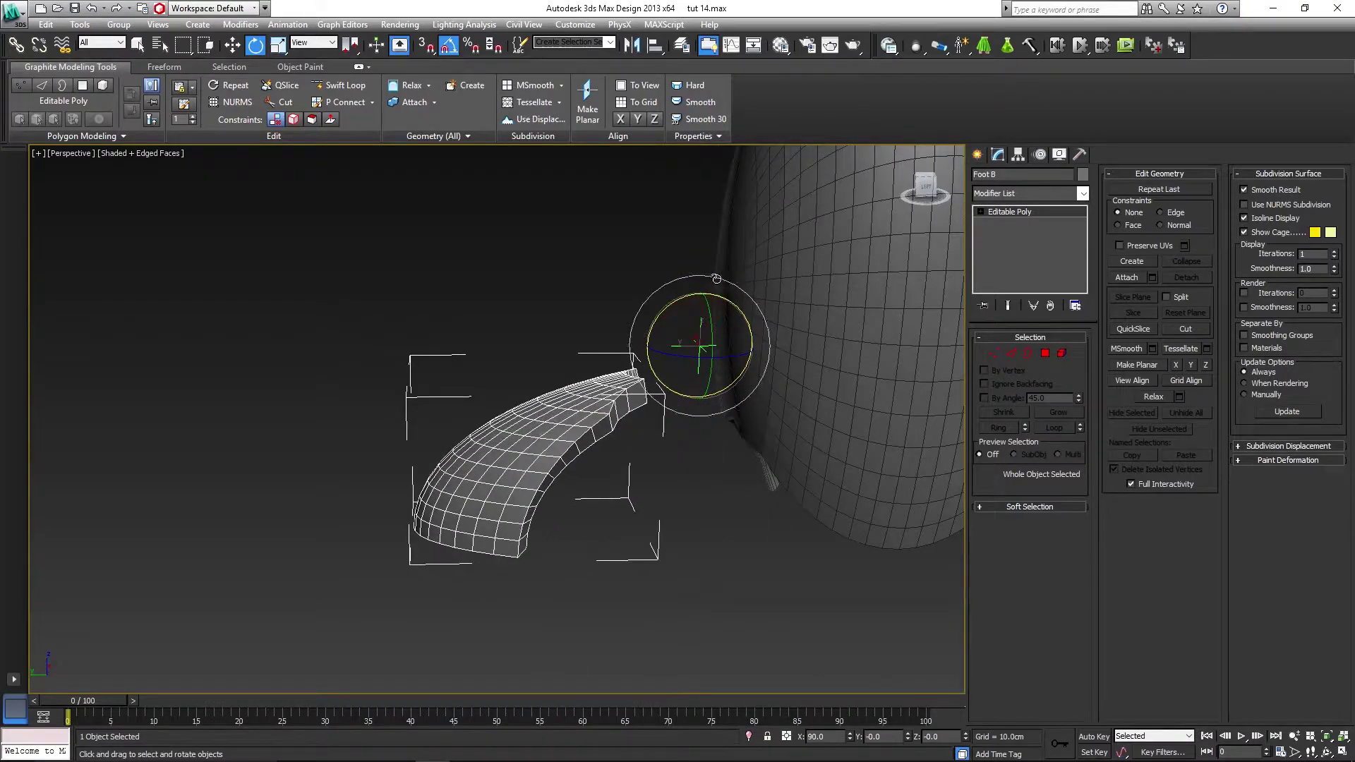
middle_drag(601, 415, 644, 312)
key(q)
click(779, 444)
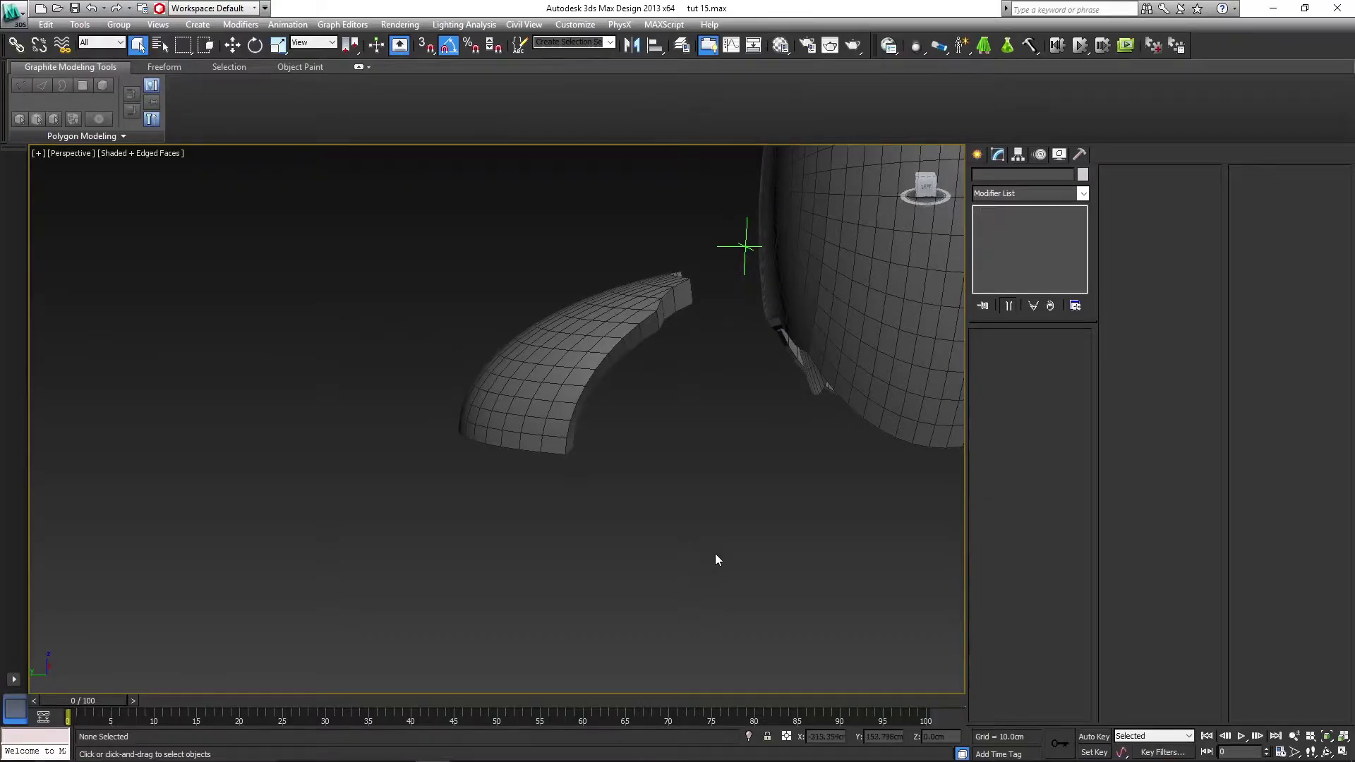
- Draw a torus beside the rocket in the Front view, with radii of about 77 cm and 3 cm
scroll(667, 392, down, 10)
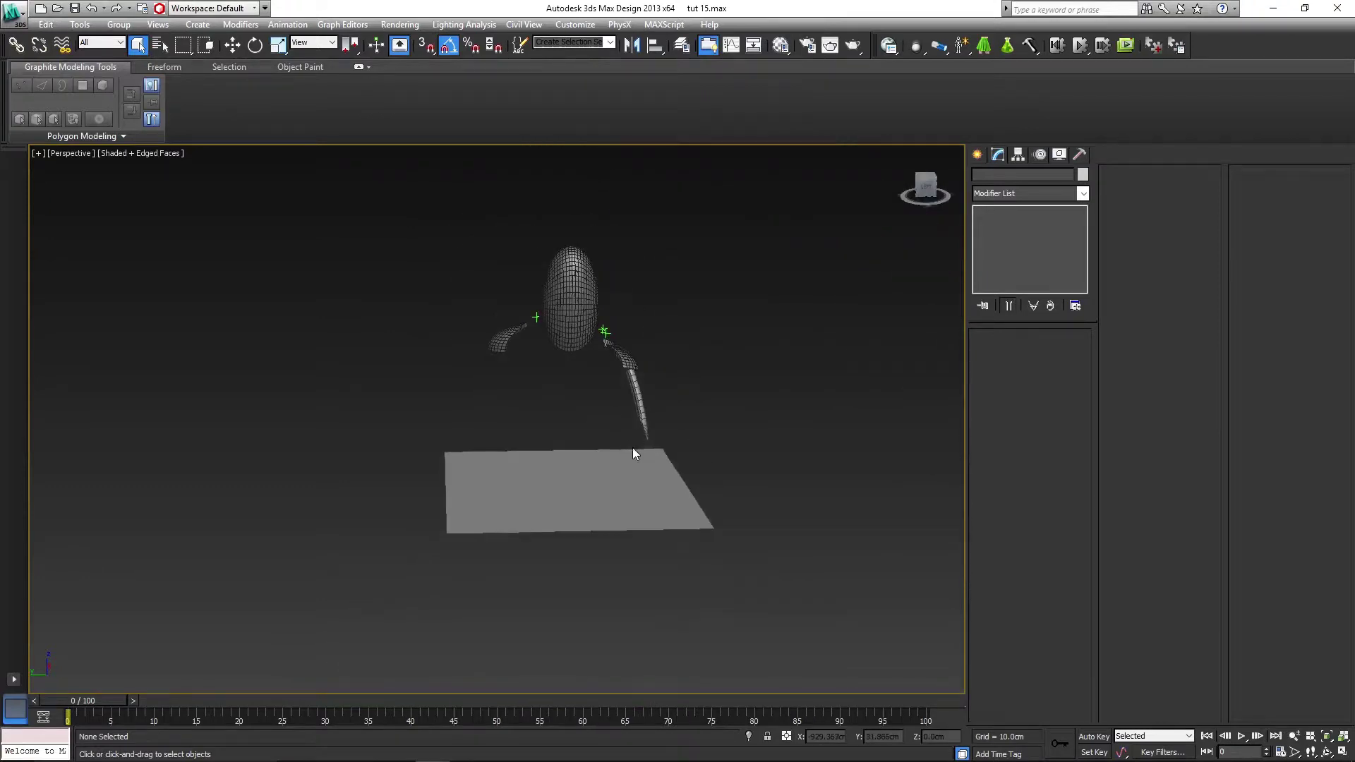
key(f)
scroll(723, 469, down, 5)
middle_drag(722, 469, 609, 448)
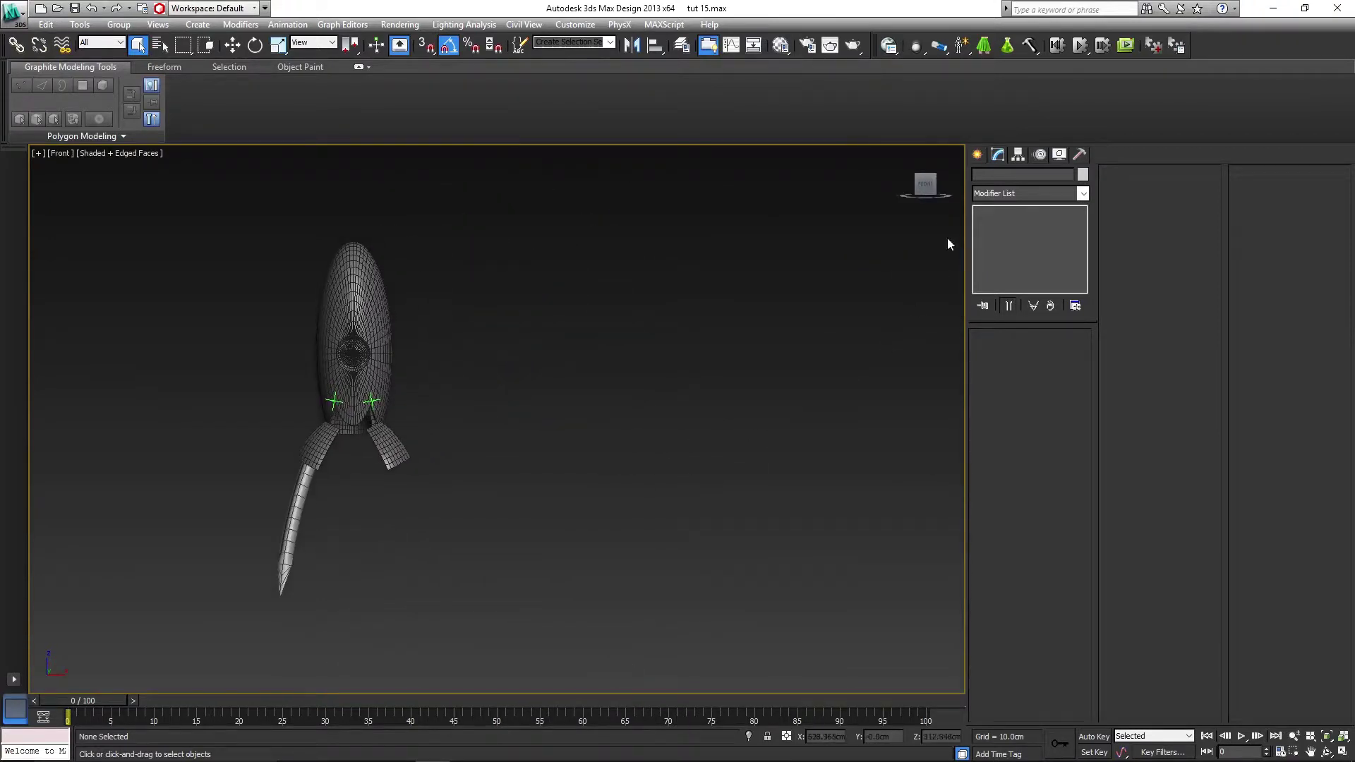
click(977, 155)
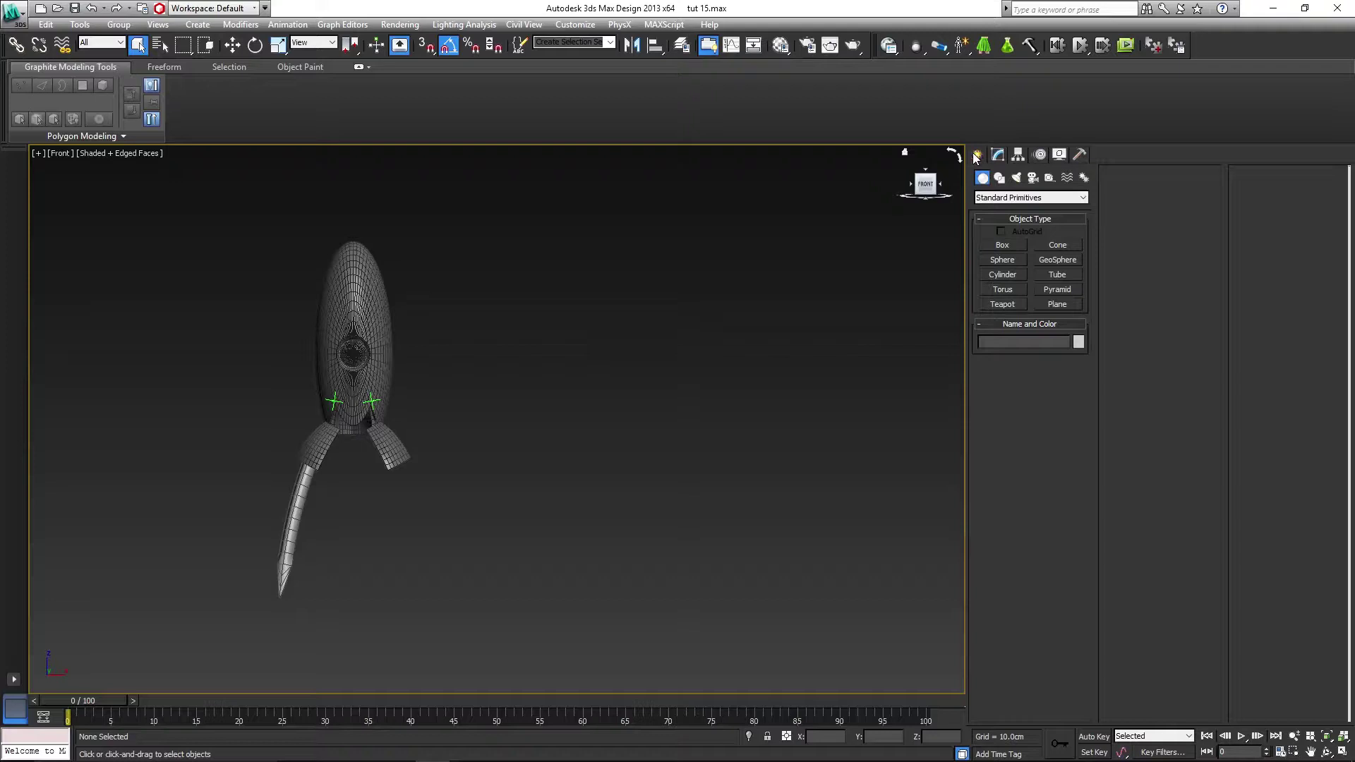
click(1003, 290)
drag(660, 324, 724, 379)
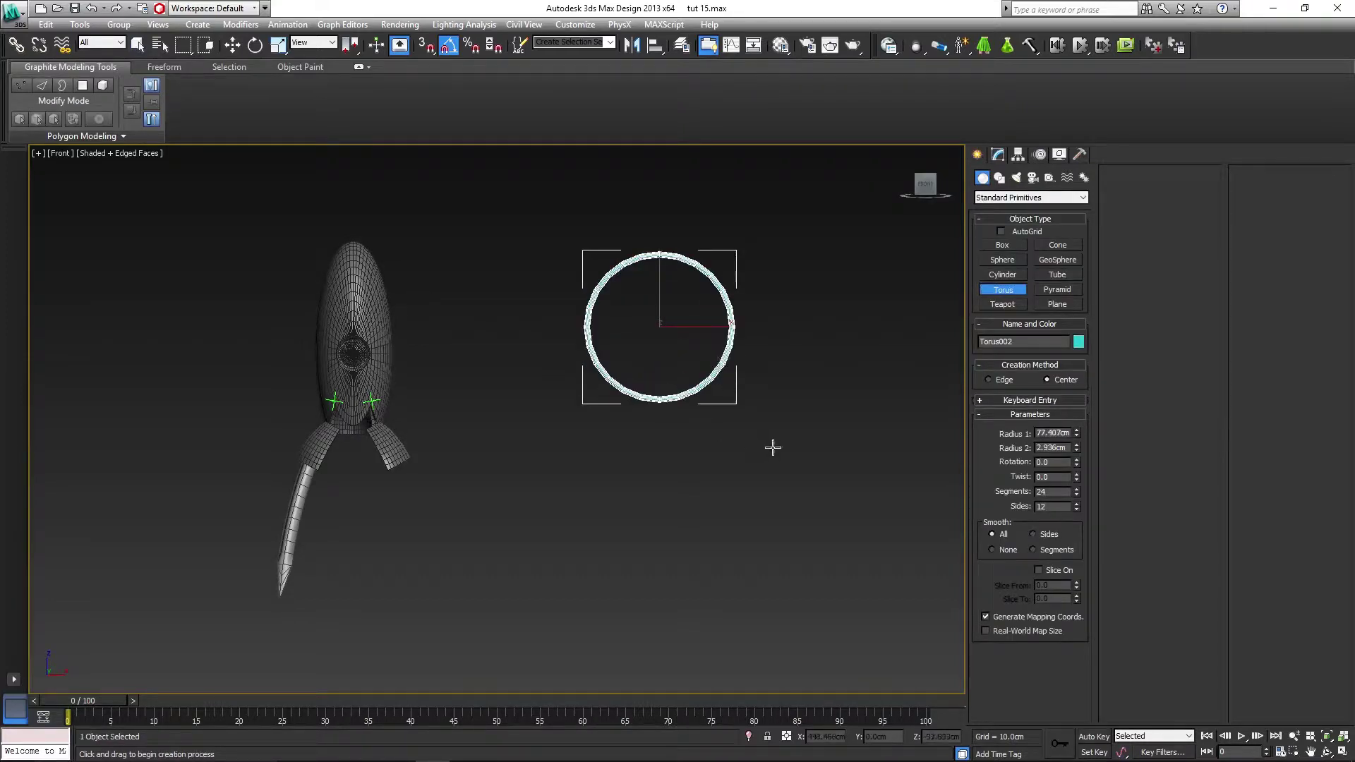
click(676, 420)
- Set the new torus's Radius 1 to 500 cm, Radius 2 to 8 cm and Rotation to 45
key(p)
alt+middle_drag(689, 411, 636, 459)
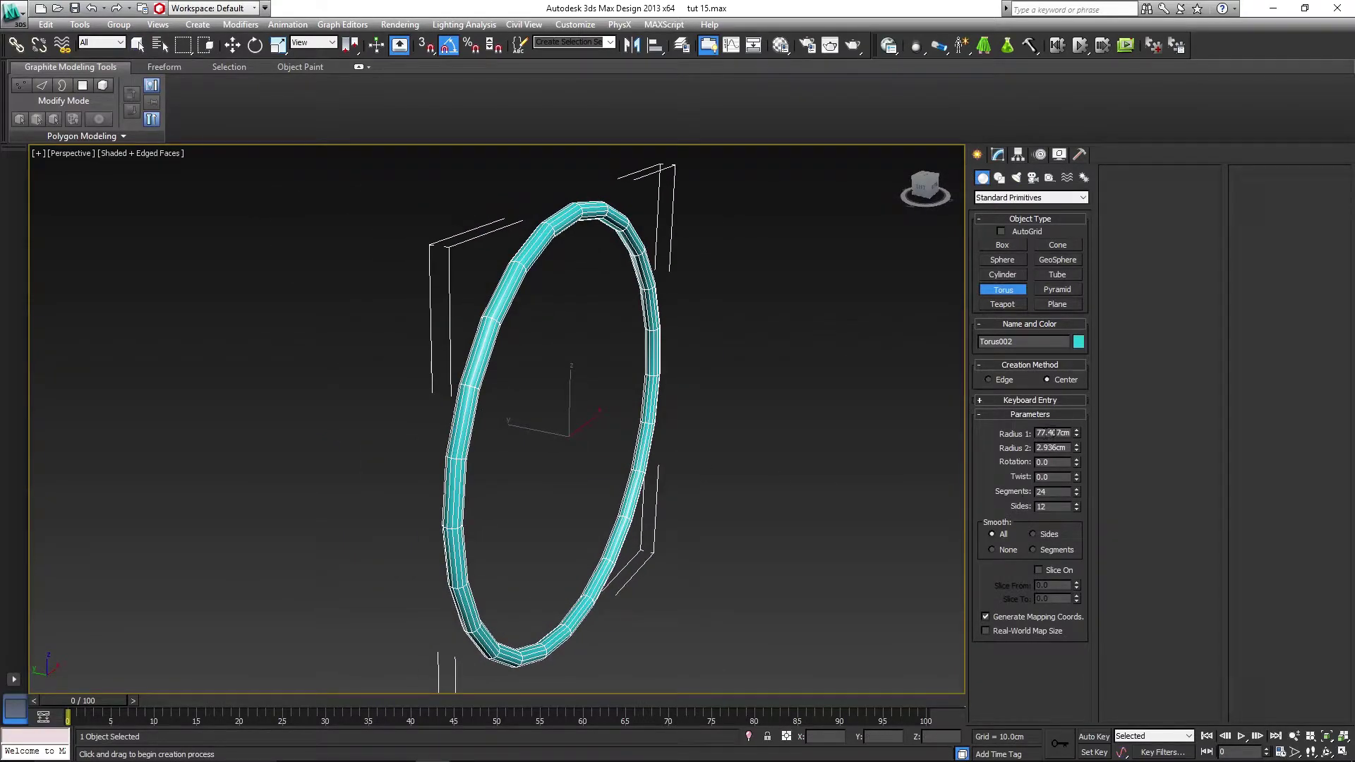
double_click(1054, 433)
text(500)
key(Tab)
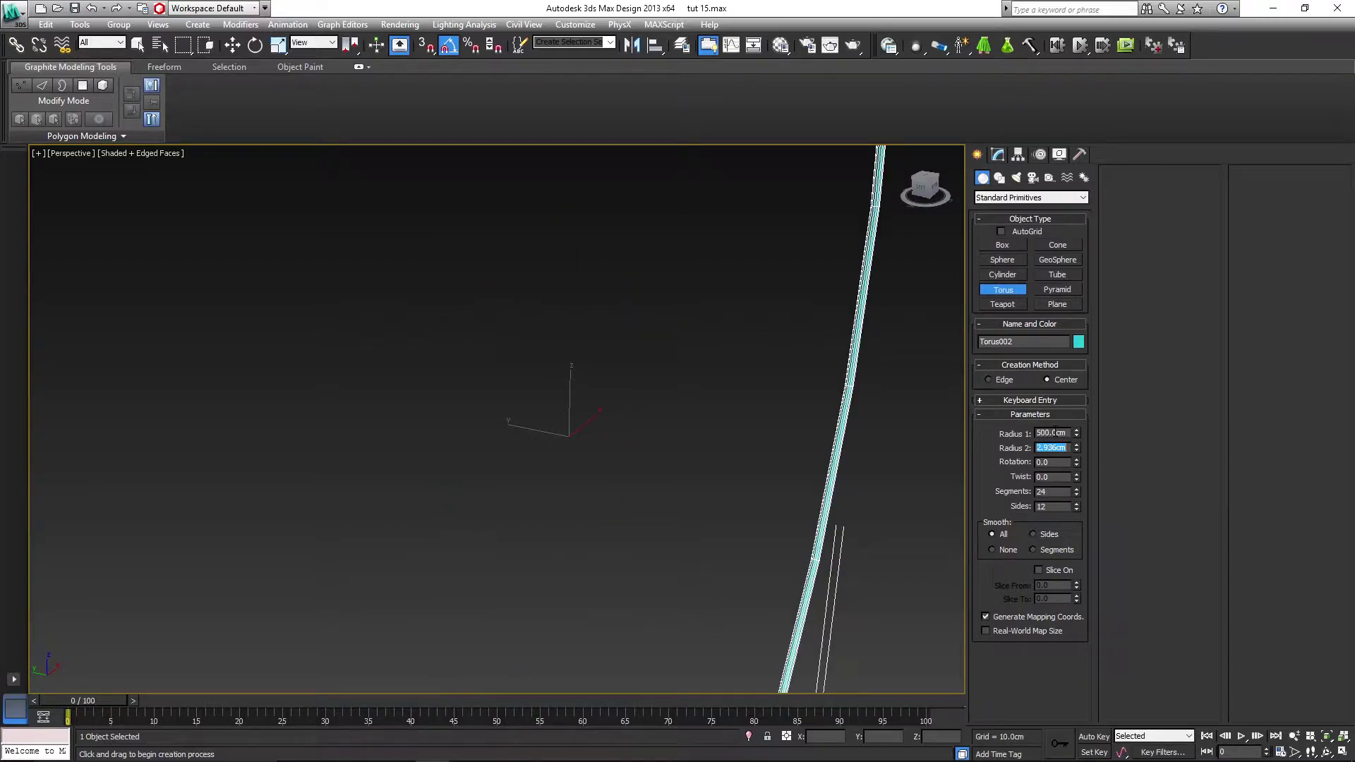
text(8)
key(Tab)
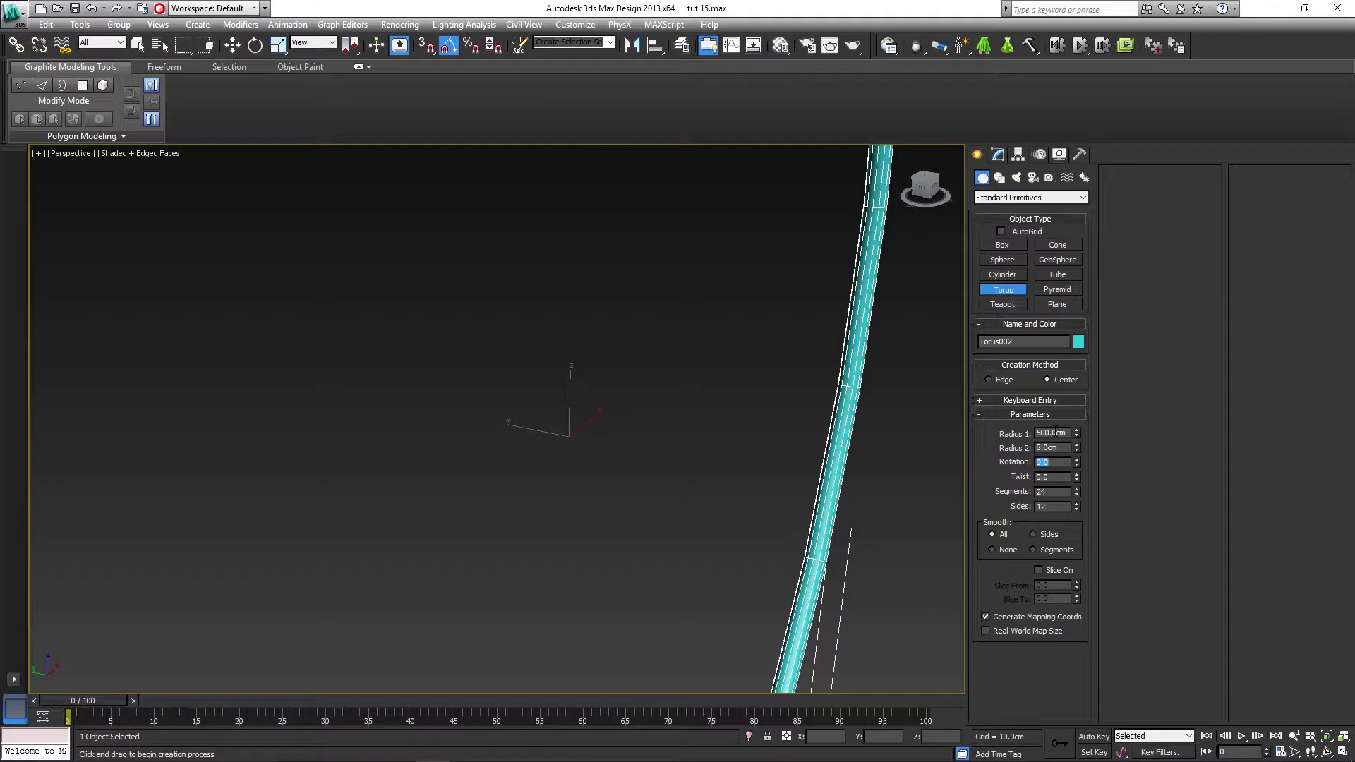
scroll(628, 540, down, 5)
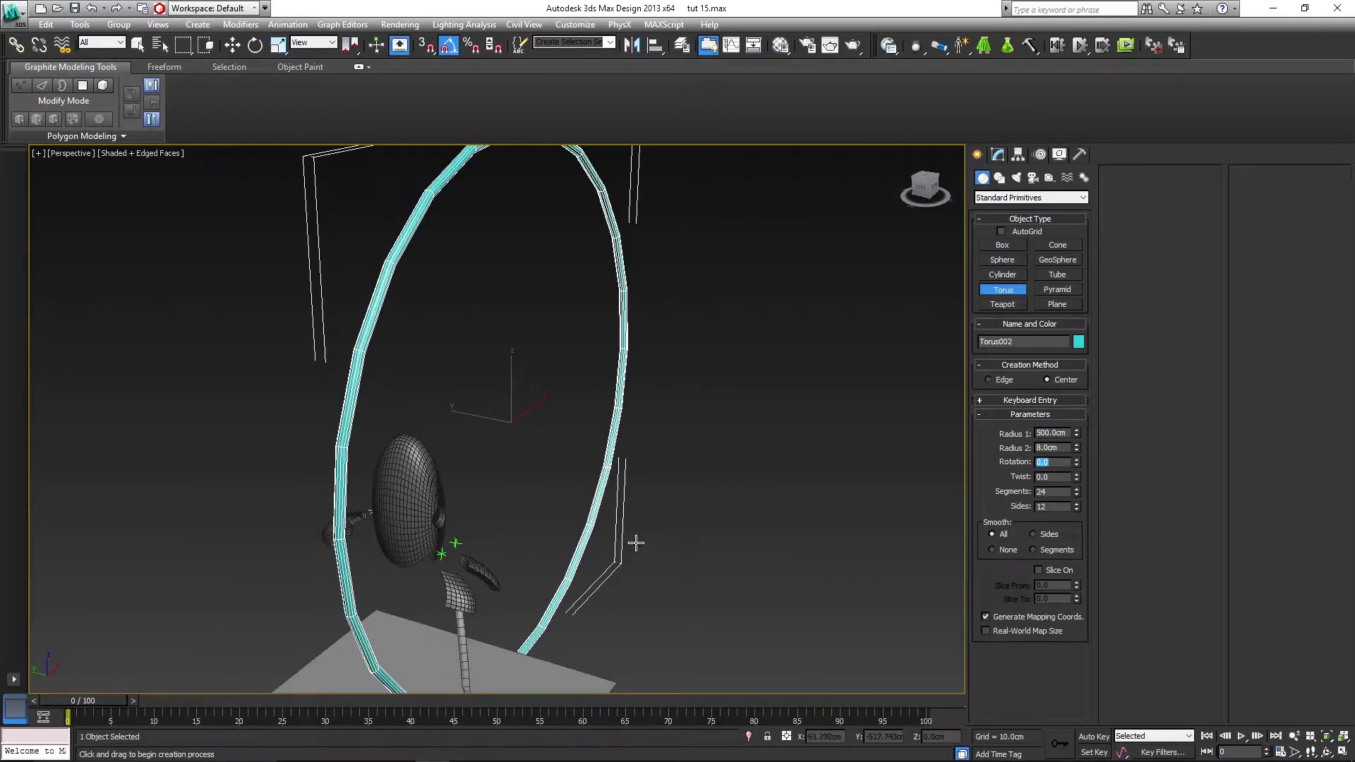
text(45)
key(Return)
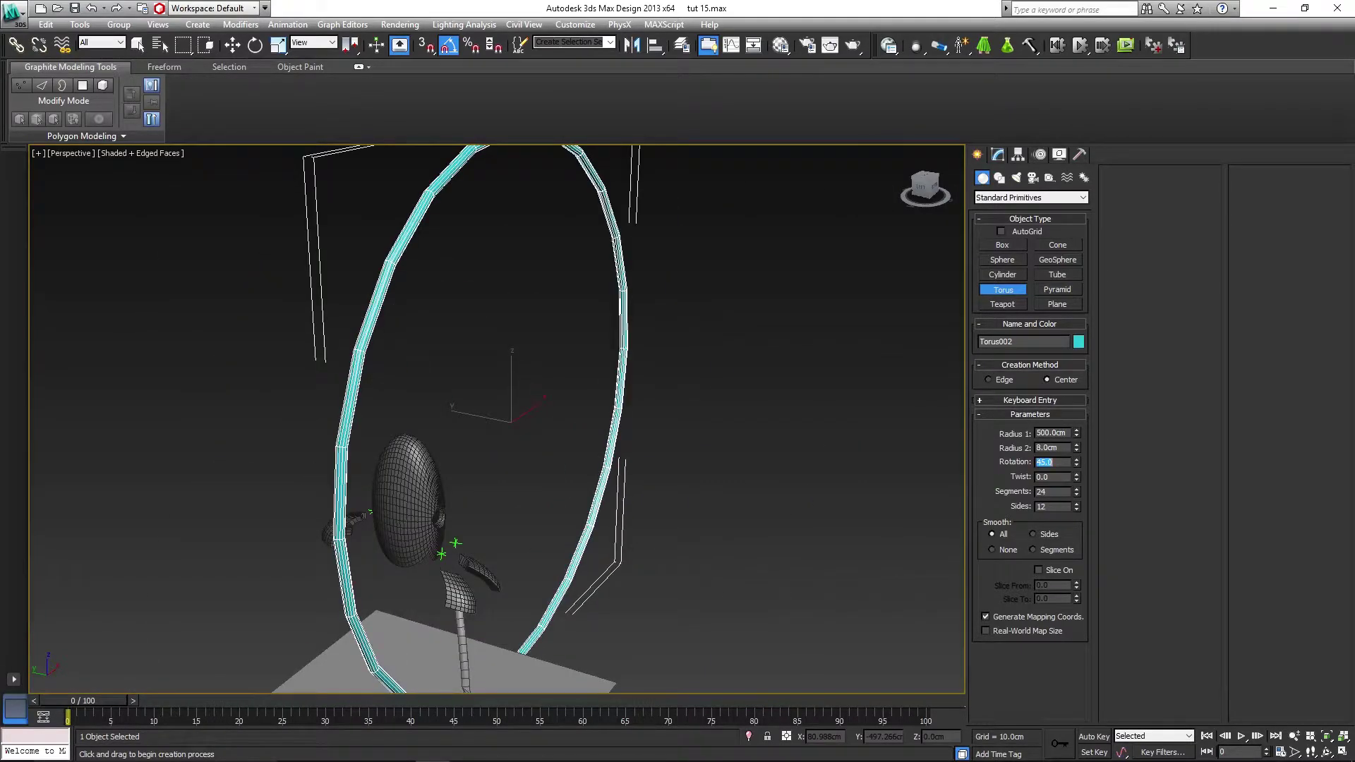
- Set the new torus to 200 segments and 4 sides
middle_drag(655, 542, 756, 475)
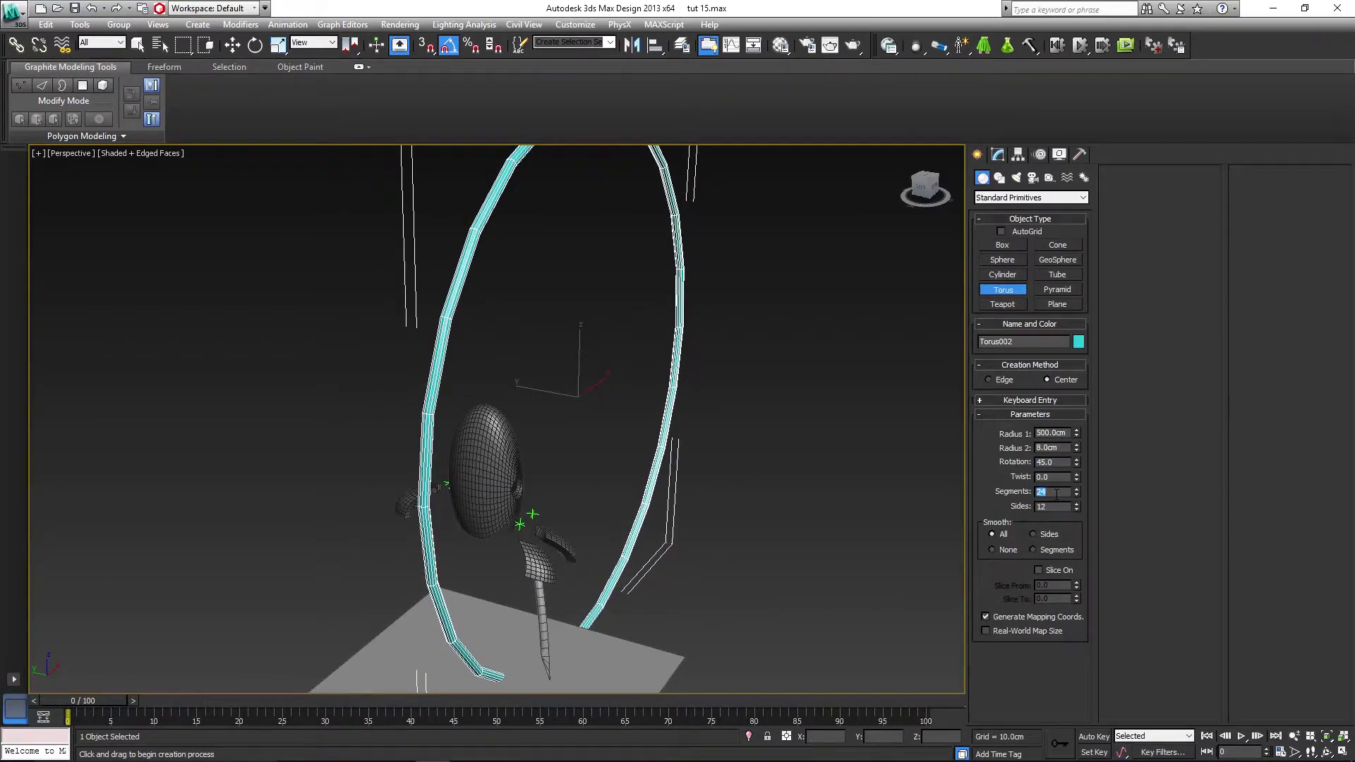
key(Return)
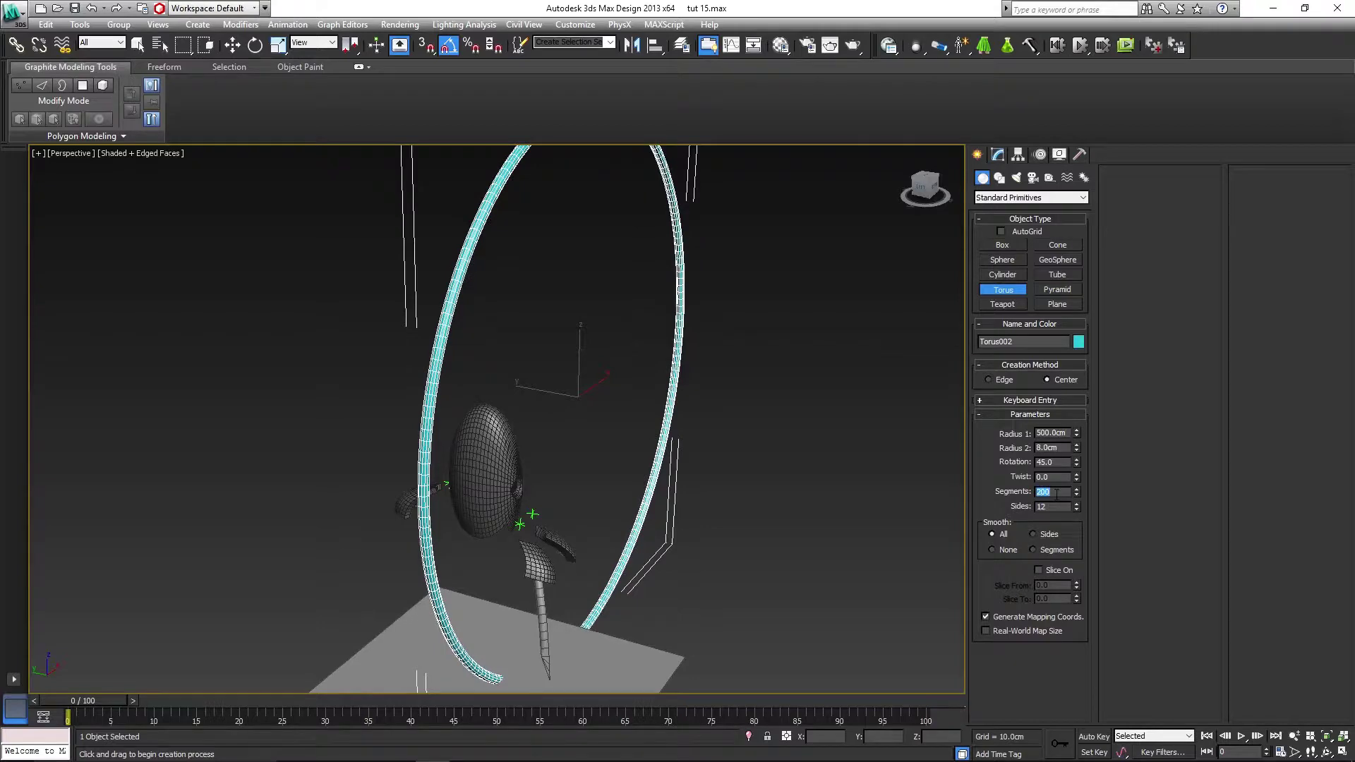
key(Tab)
text(4)
key(Return)
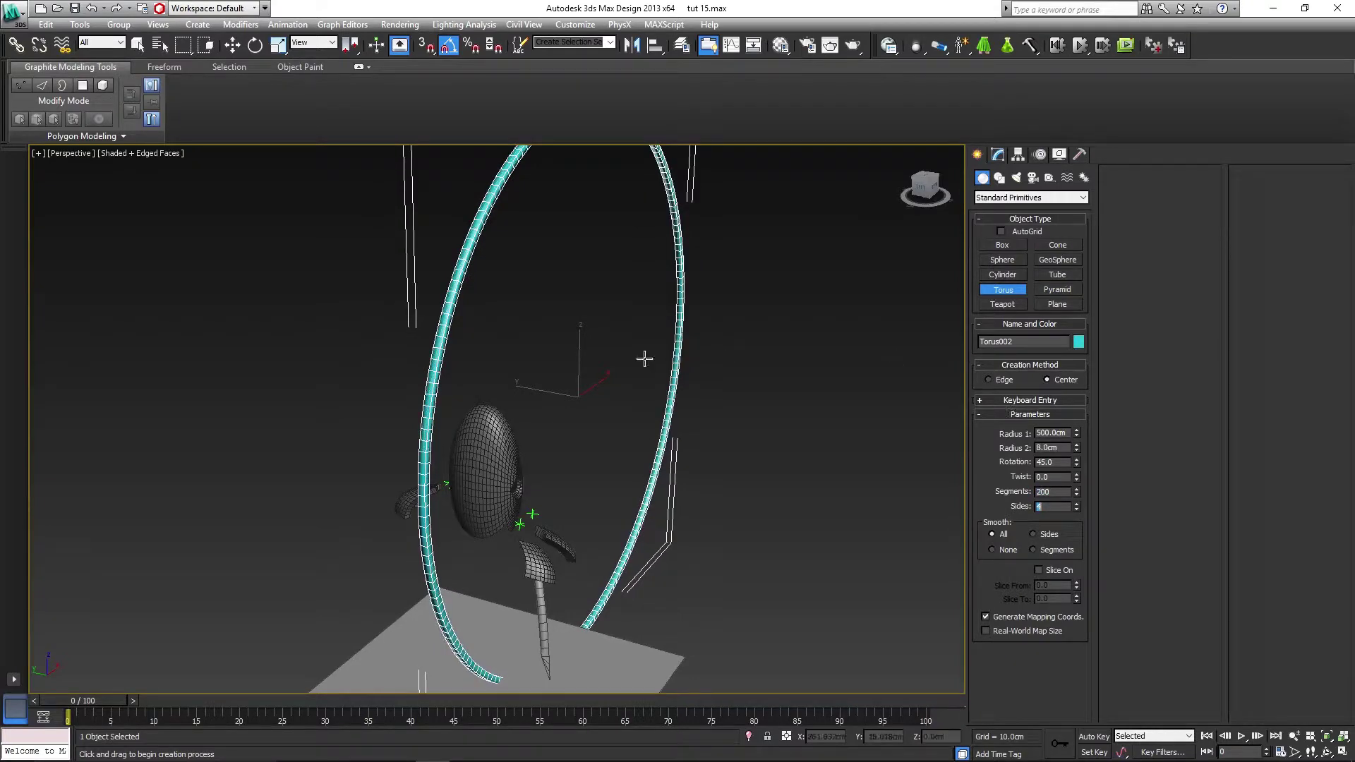
- Rotate the torus around the Z axis so its ring runs in the front-to-back direction of the rocket
middle_drag(558, 432, 580, 311)
alt+middle_drag(535, 351, 562, 393)
scroll(566, 348, up, 3)
key(e)
scroll(586, 279, down, 1)
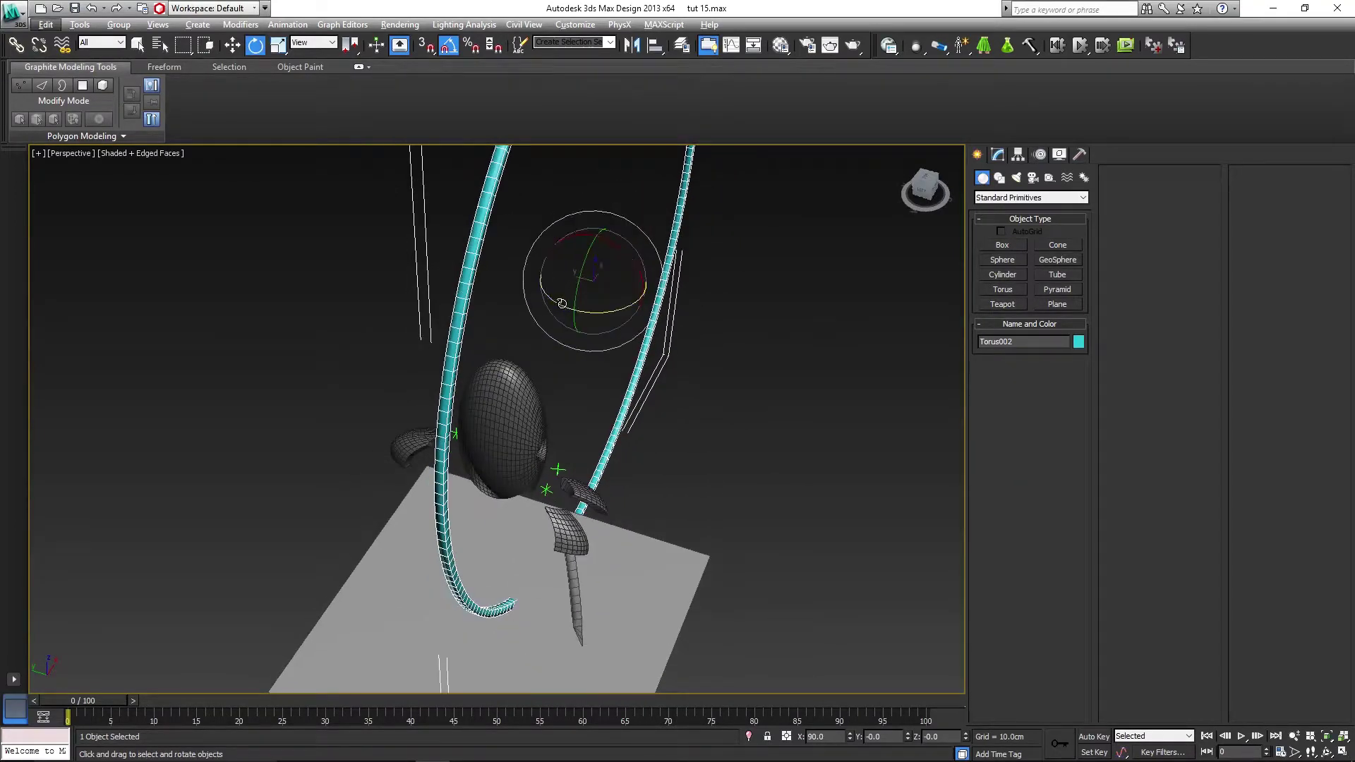
drag(559, 304, 631, 303)
alt+middle_drag(632, 302, 585, 384)
key(w)
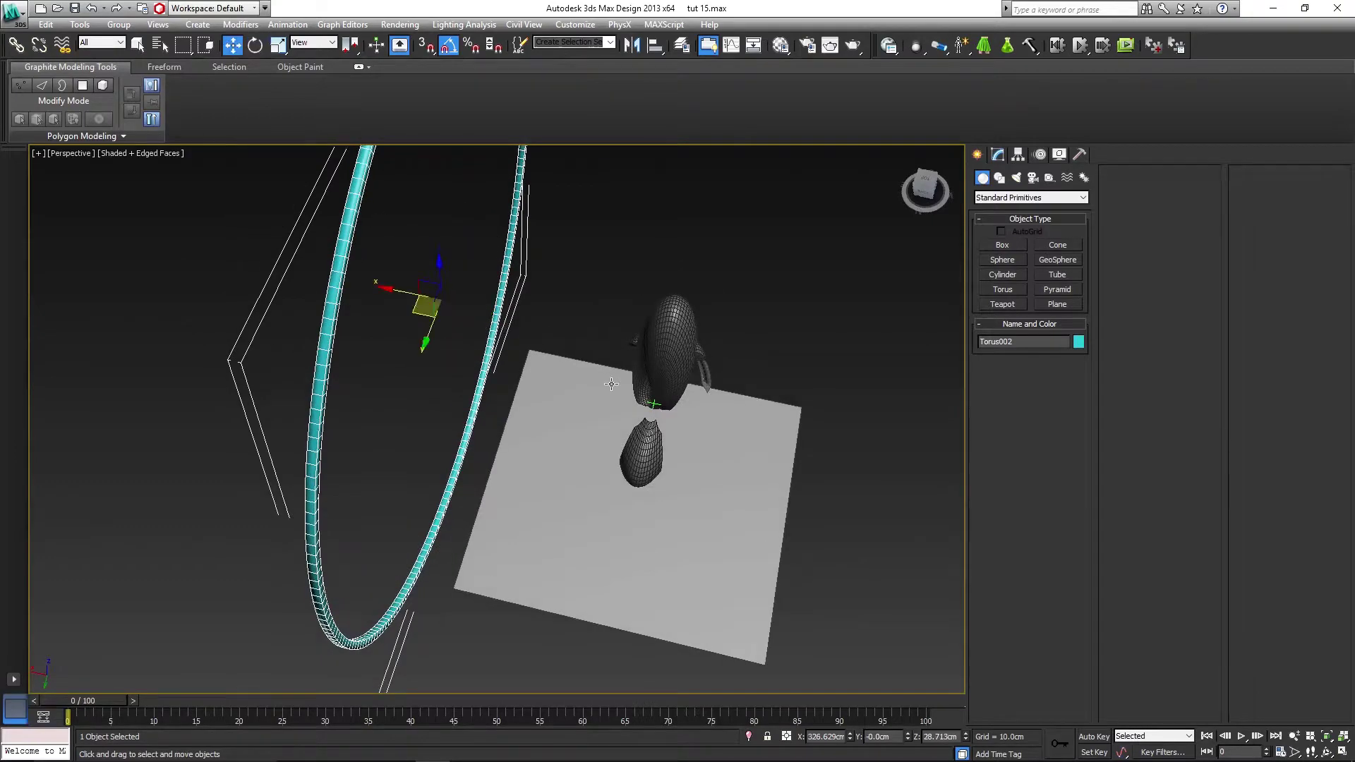
- Position the torus at X 0, Y -310 and Z -270 cm
alt+middle_drag(644, 438, 666, 398)
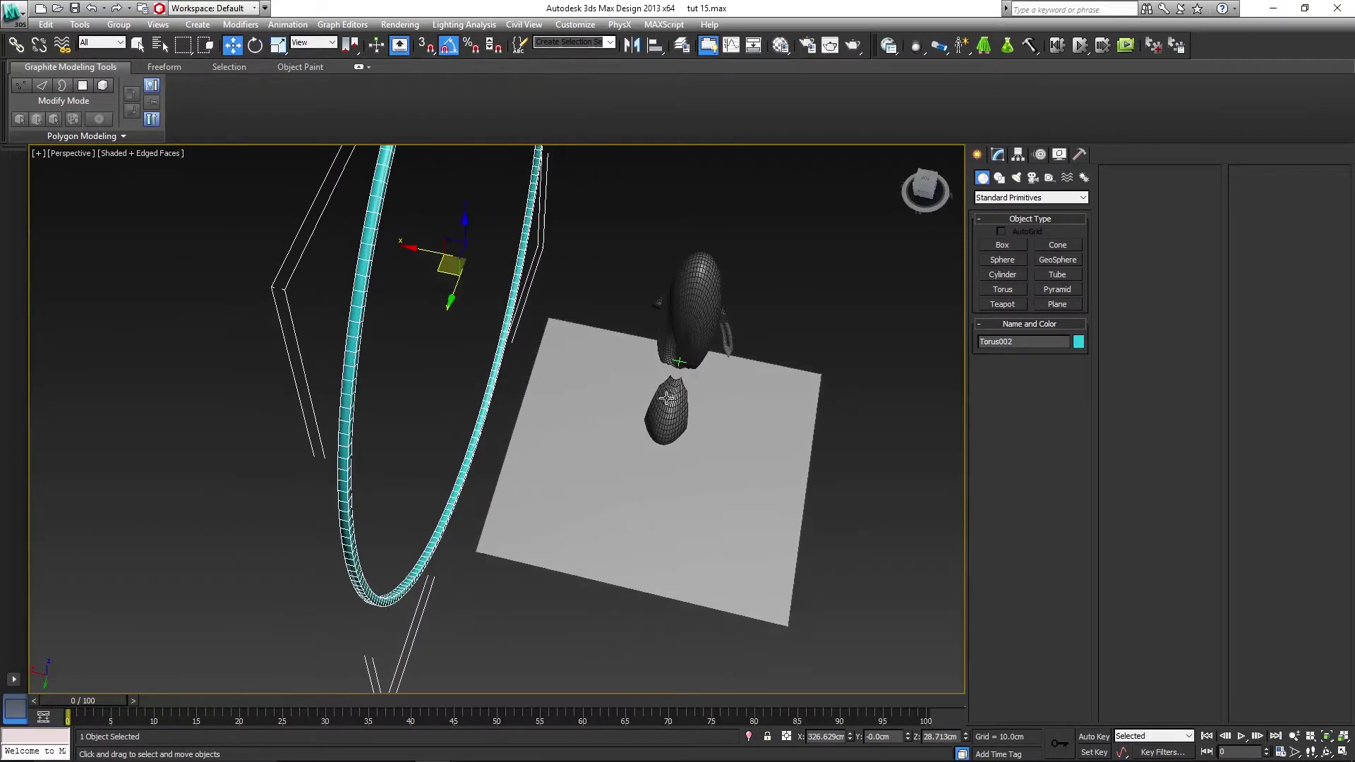
double_click(826, 737)
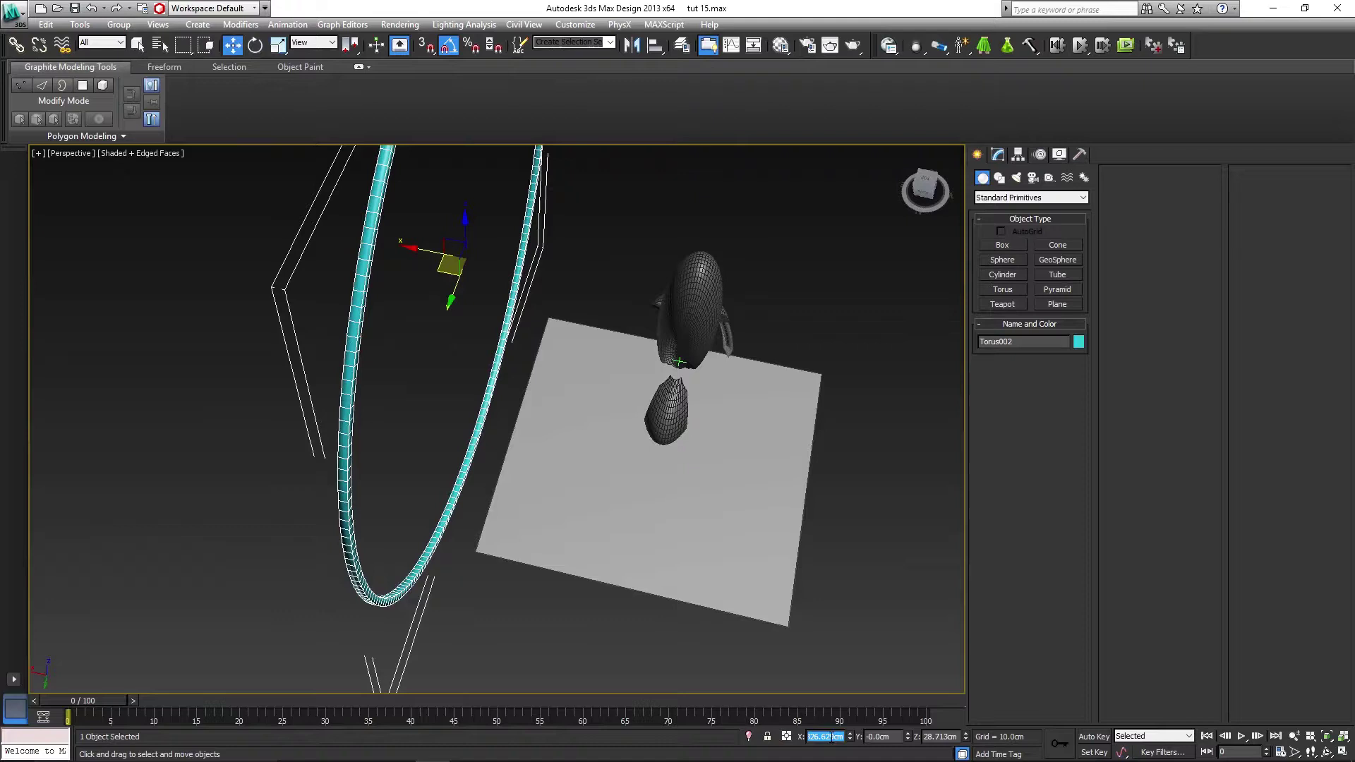
text(0)
key(Return)
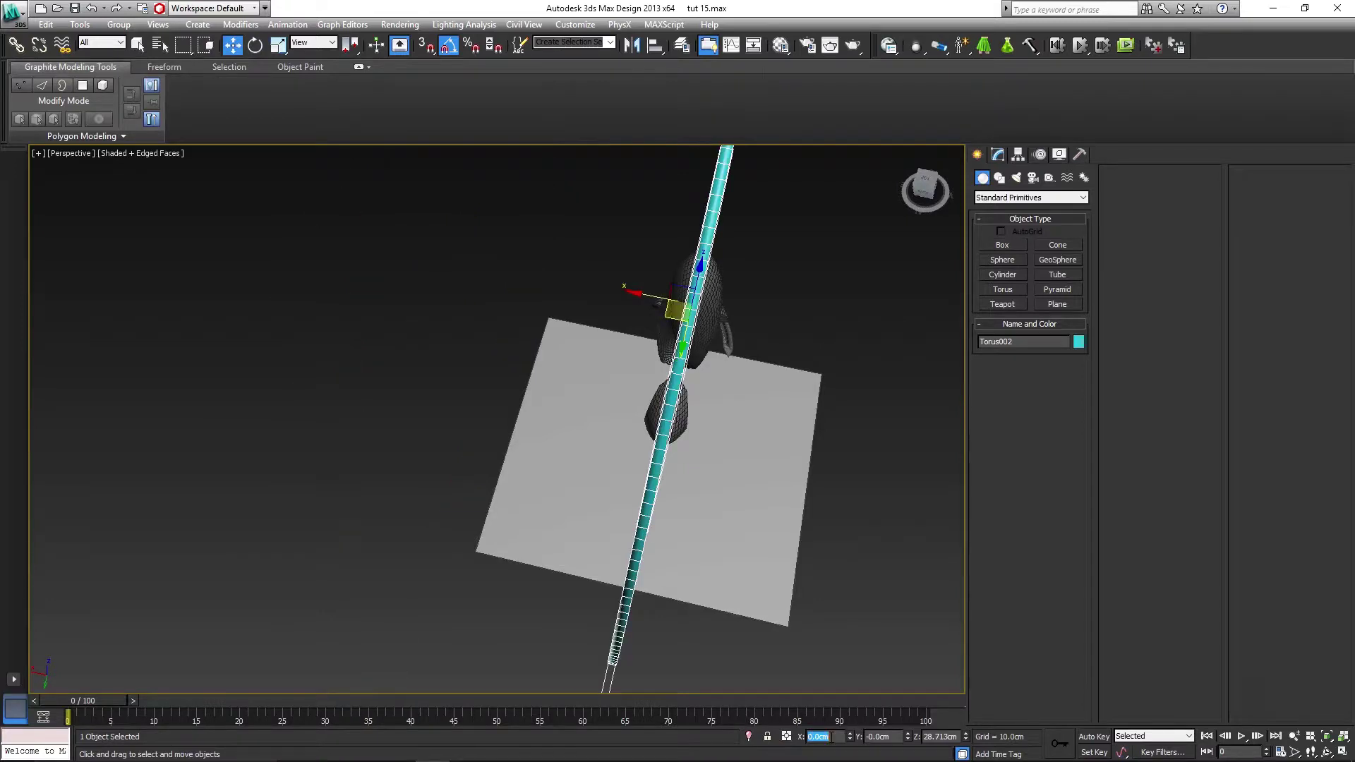
key(Tab)
text(-310)
key(Tab)
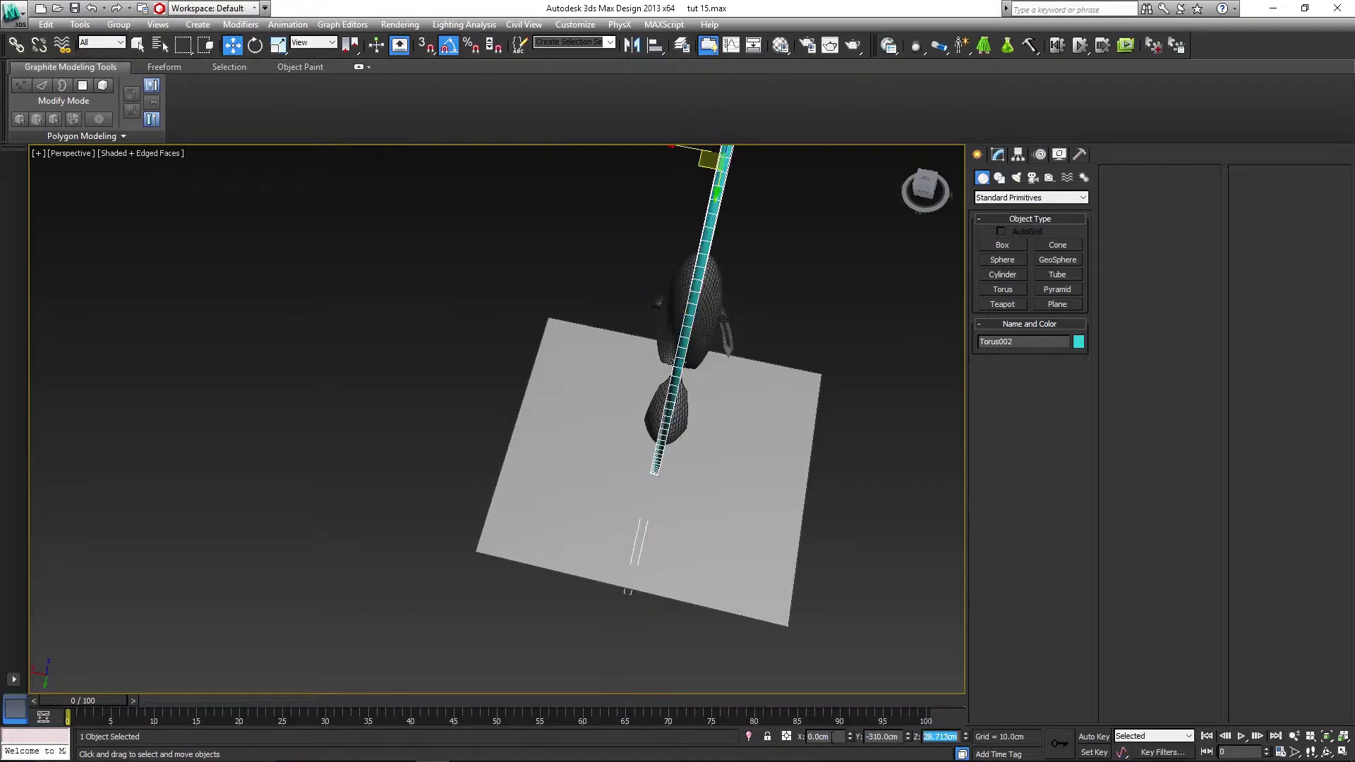
text(-270)
key(Return)
- Set the ground rectangle's Z position to -260 cm and deselect it
alt+middle_drag(837, 489, 646, 425)
scroll(639, 432, up, 3)
middle_drag(423, 420, 641, 427)
key(q)
scroll(610, 419, down, 3)
scroll(621, 476, down, 4)
scroll(641, 422, up, 4)
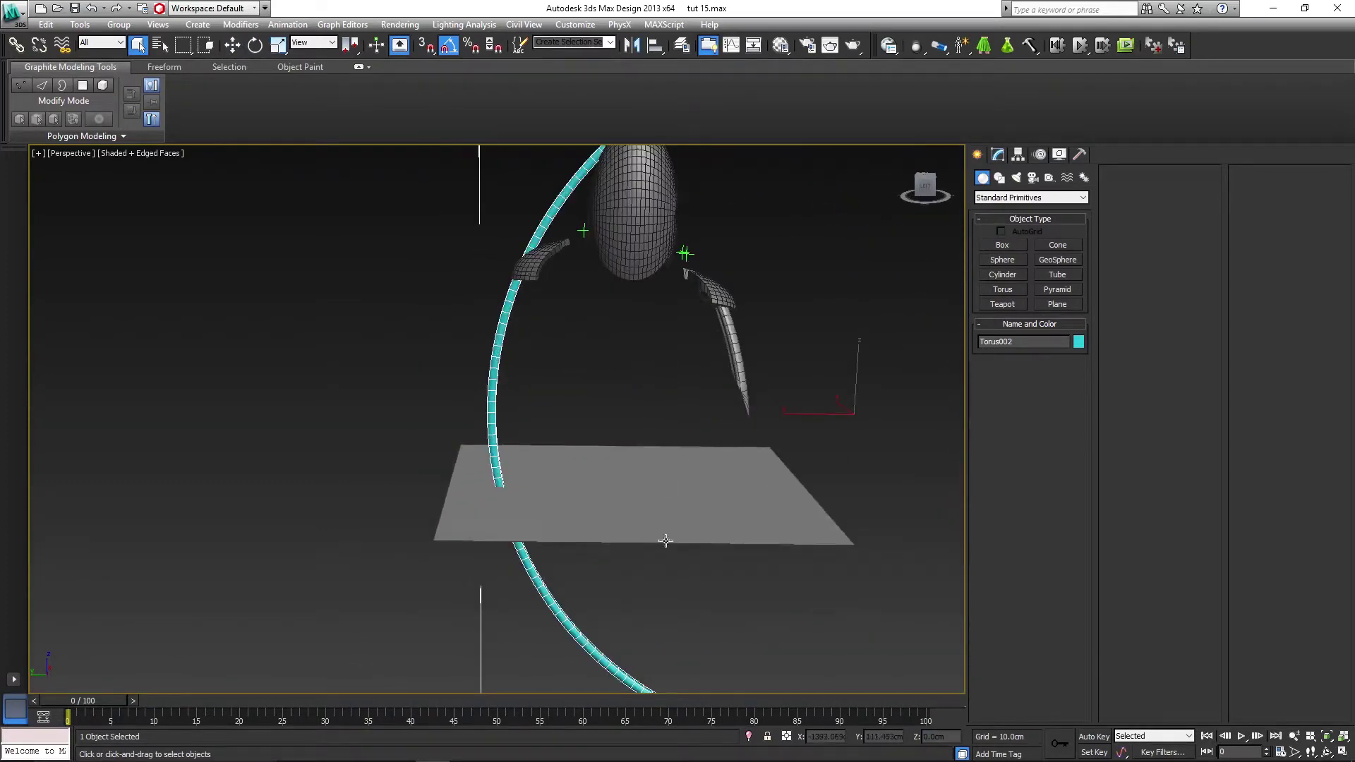
click(682, 503)
key(w)
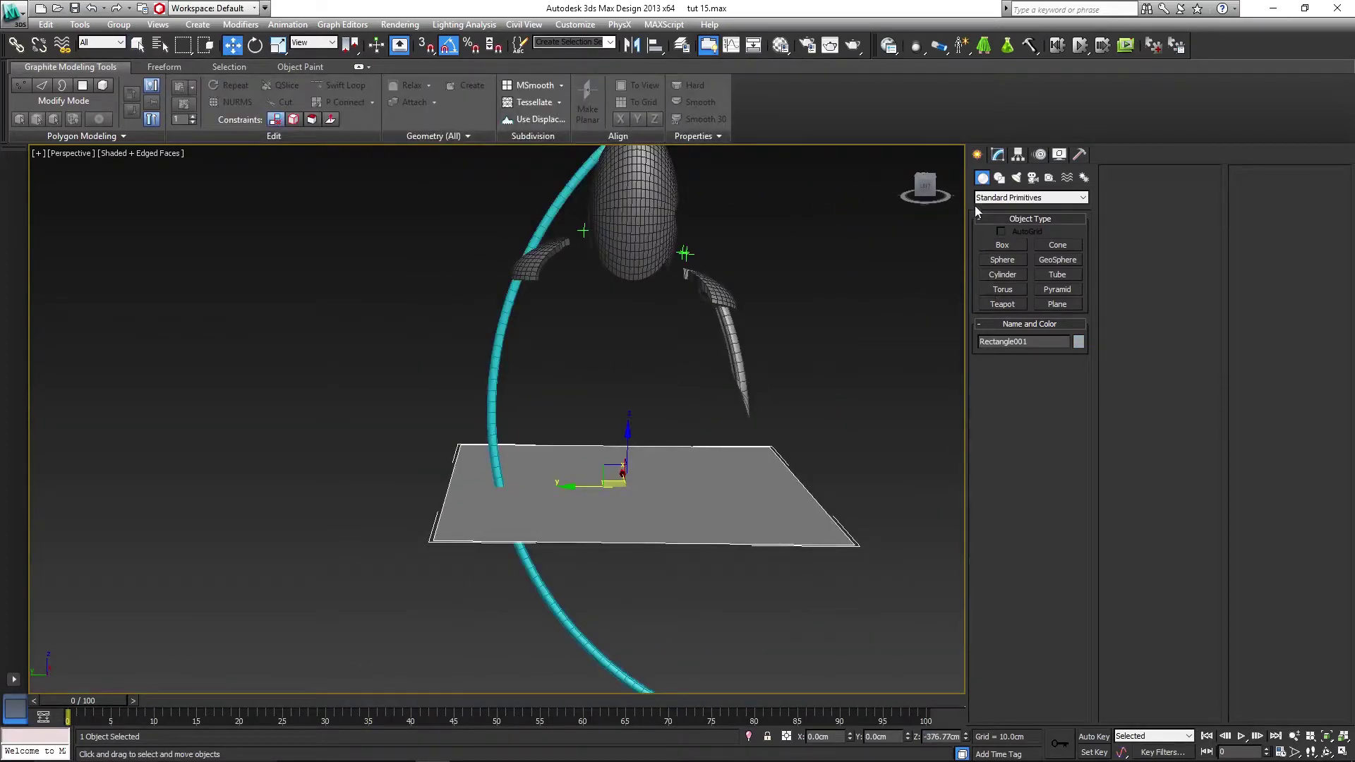
click(997, 155)
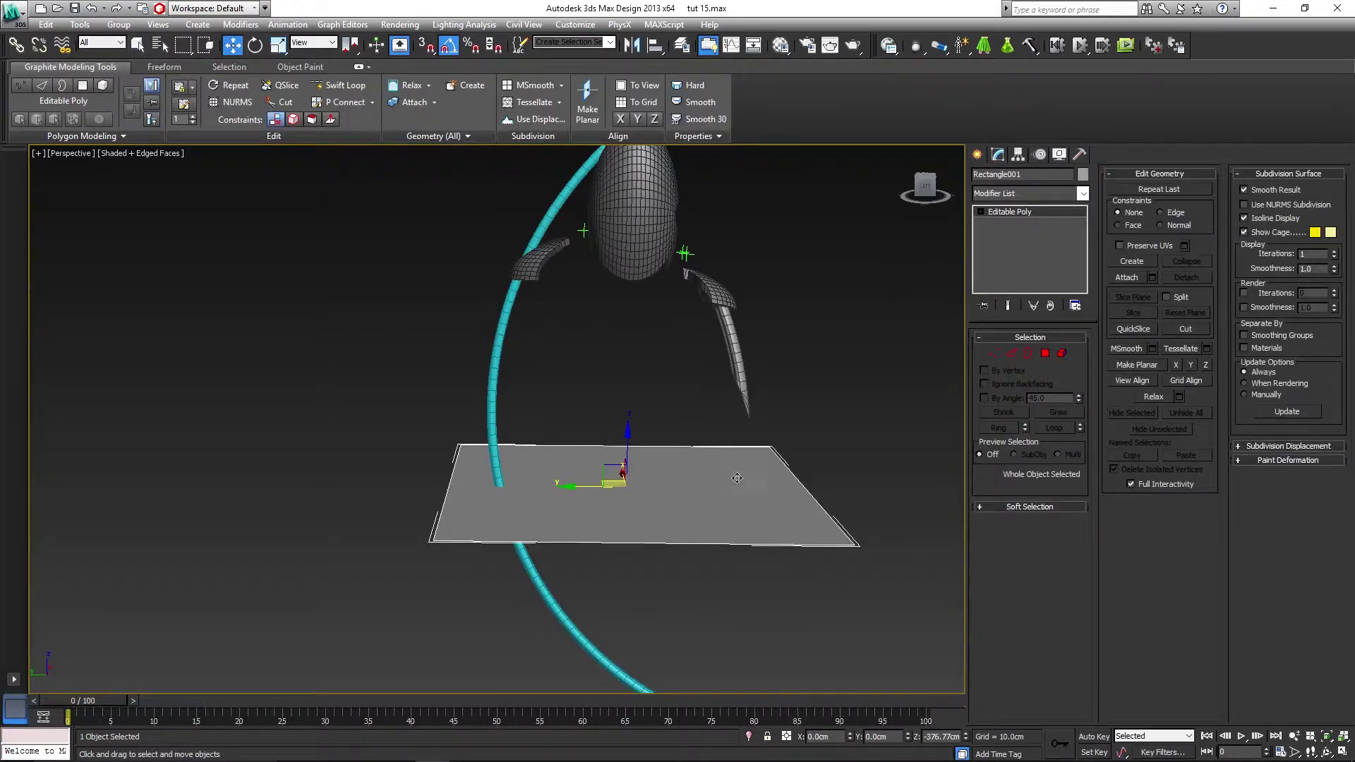
click(936, 738)
text(-260)
key(Return)
click(762, 539)
- Convert the large torus to an Editable Poly
alt+middle_drag(762, 538, 693, 326)
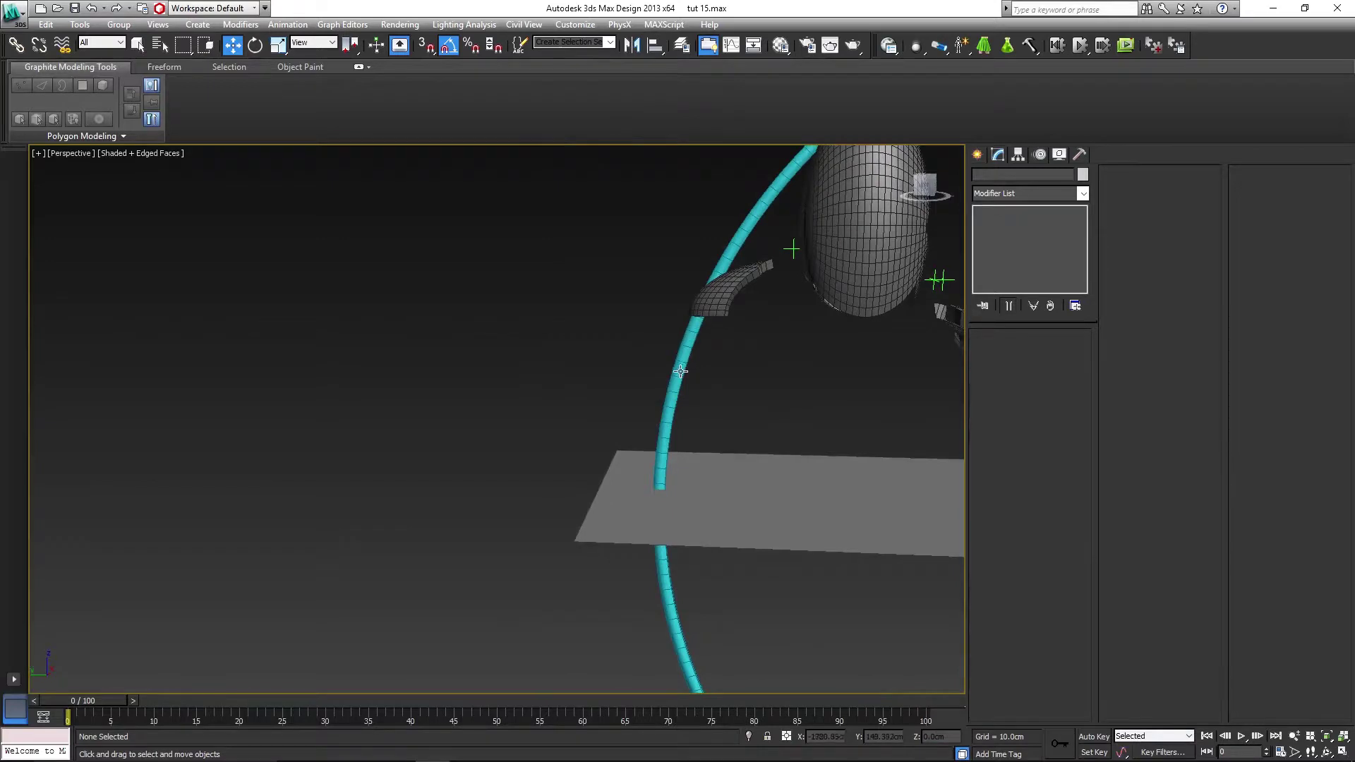
middle_drag(758, 404, 496, 517)
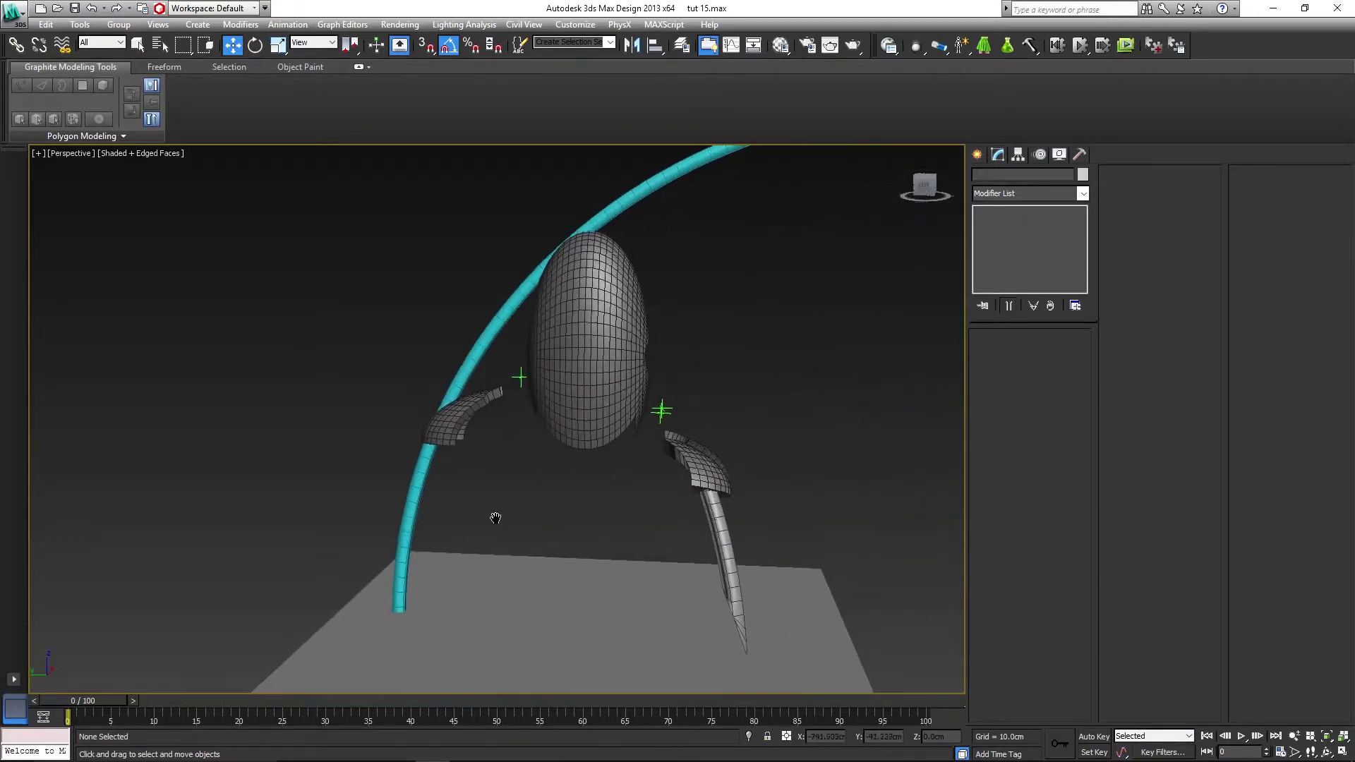
click(473, 330)
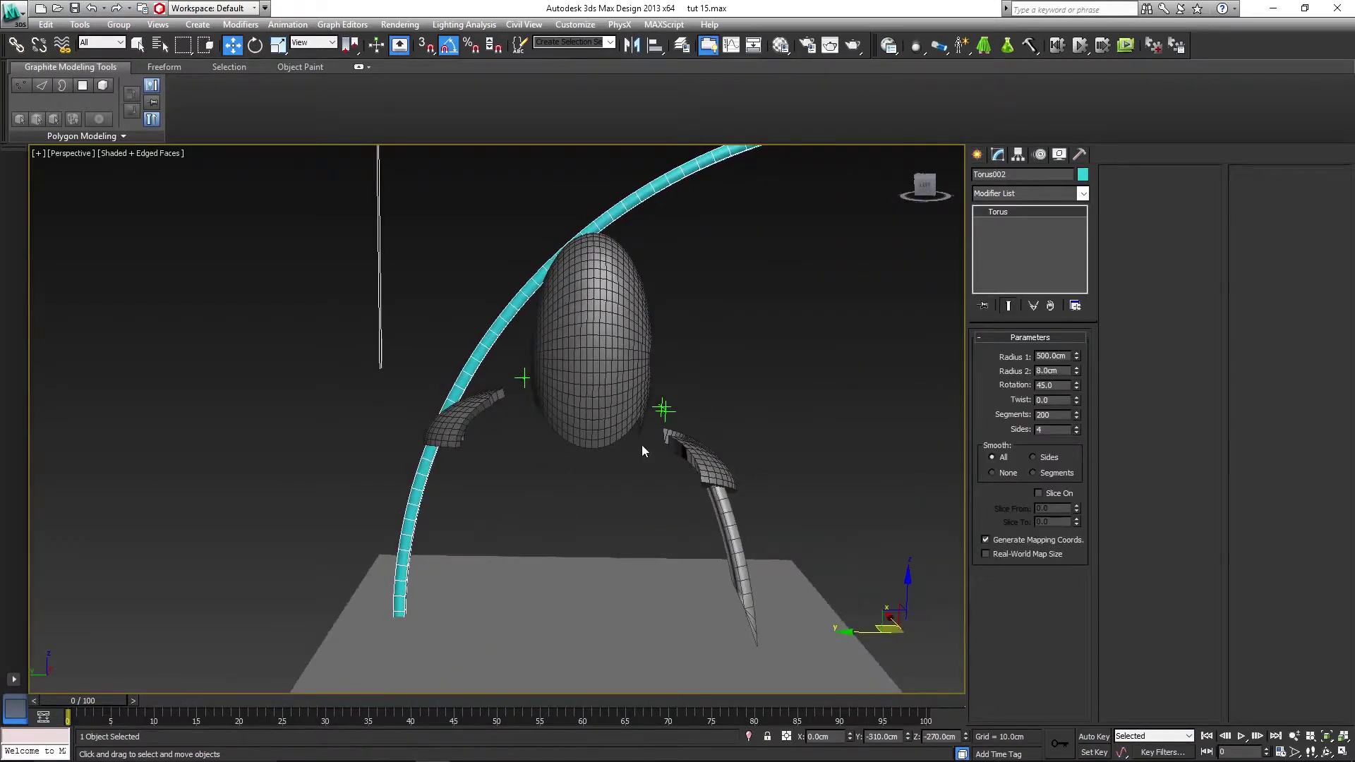
key(q)
alt+middle_drag(498, 507, 536, 485)
scroll(537, 486, down, 3)
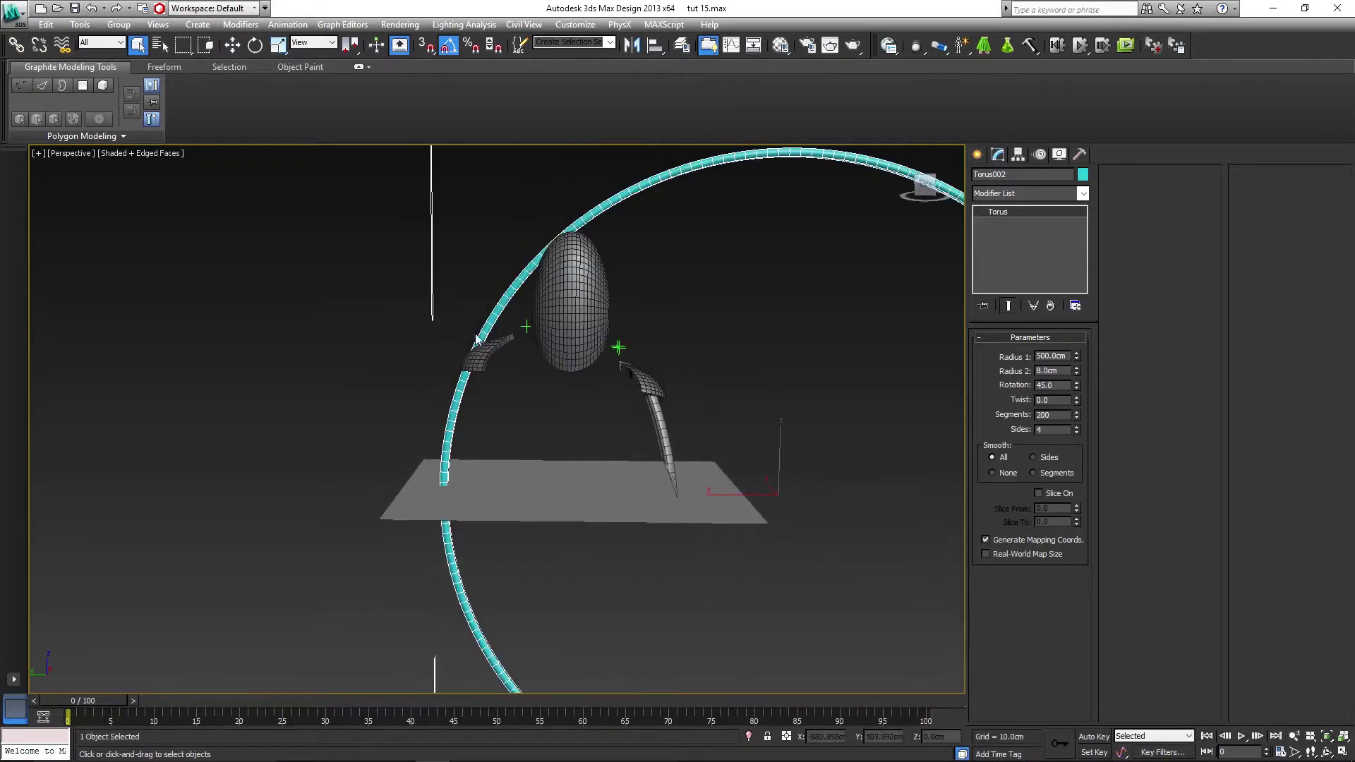
right_click(500, 316)
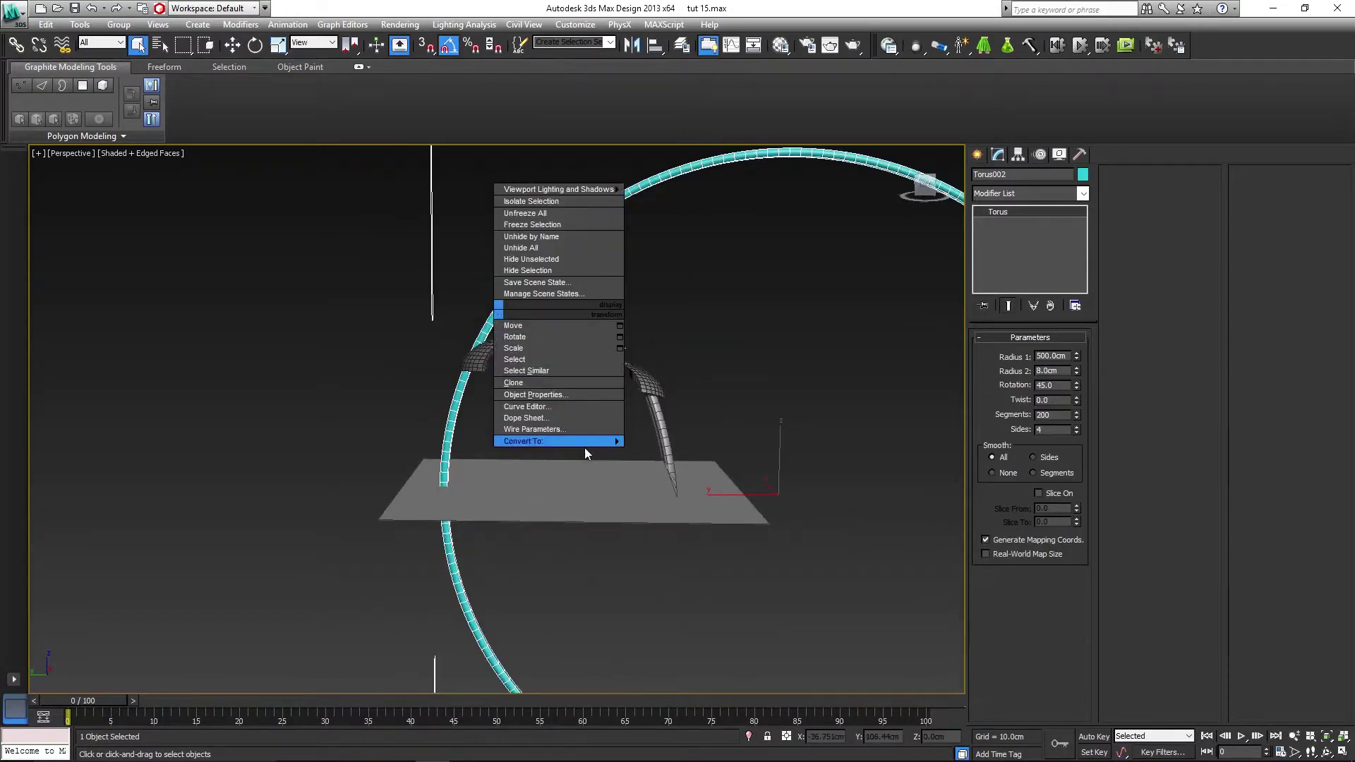
mouse_move(586, 446)
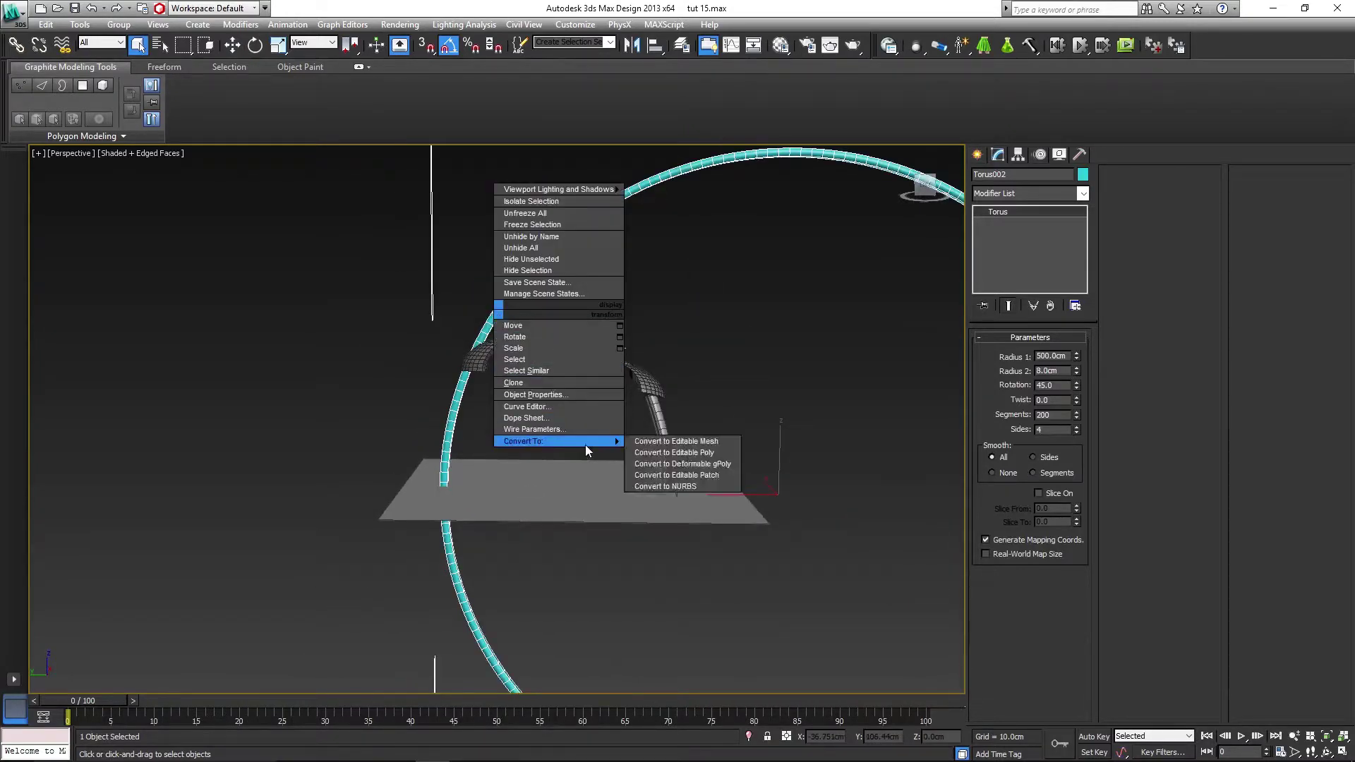
click(702, 455)
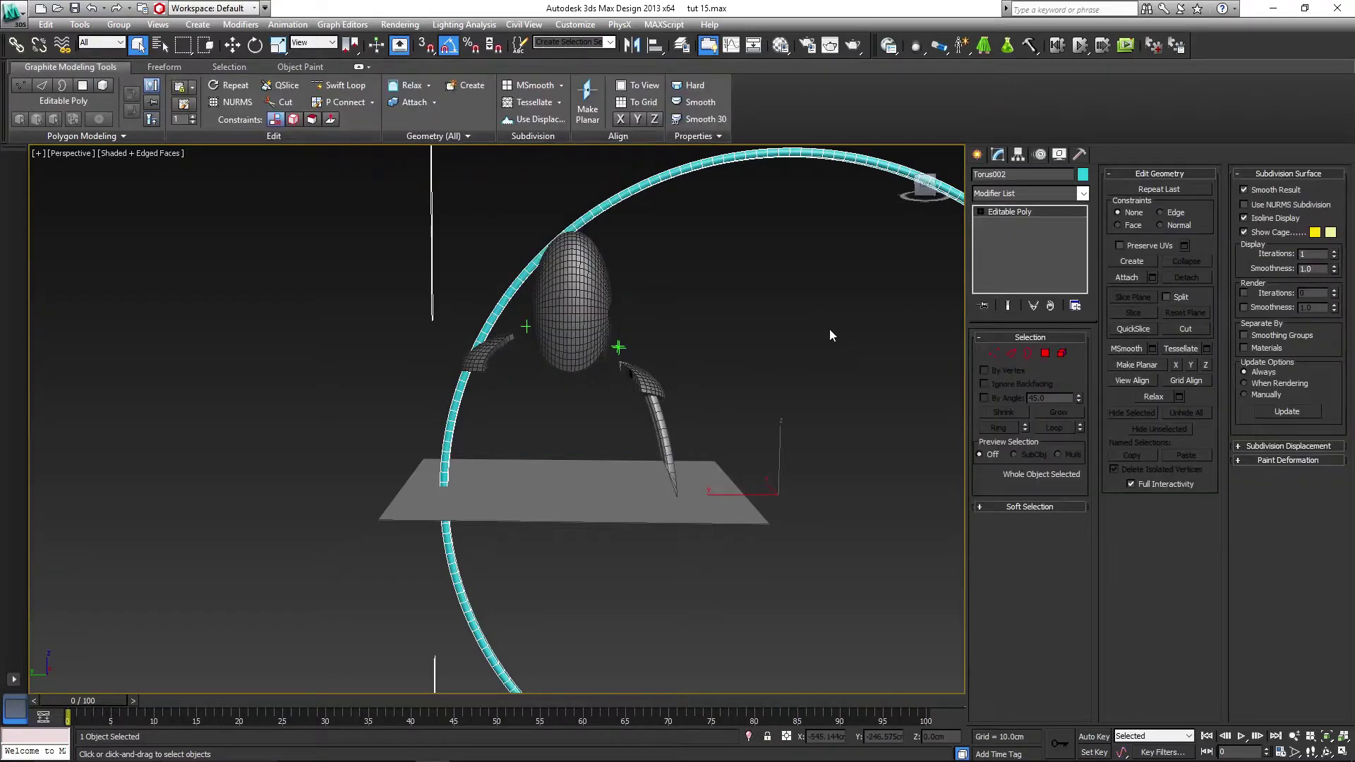
- In the Left view, delete all torus polygons in the upper arc down to the back foot
click(1045, 353)
key(z)
middle_drag(535, 428, 552, 387)
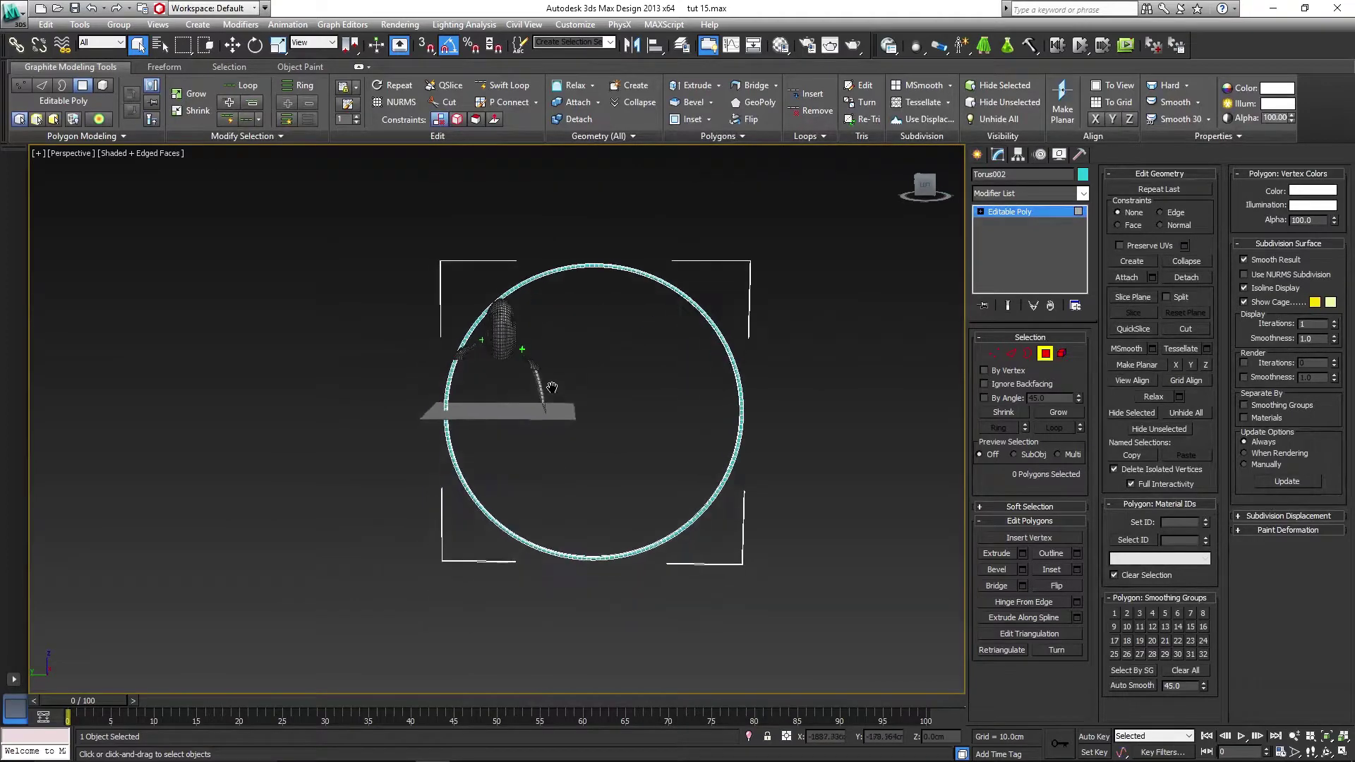
key(l)
key(z)
scroll(474, 384, down, 1)
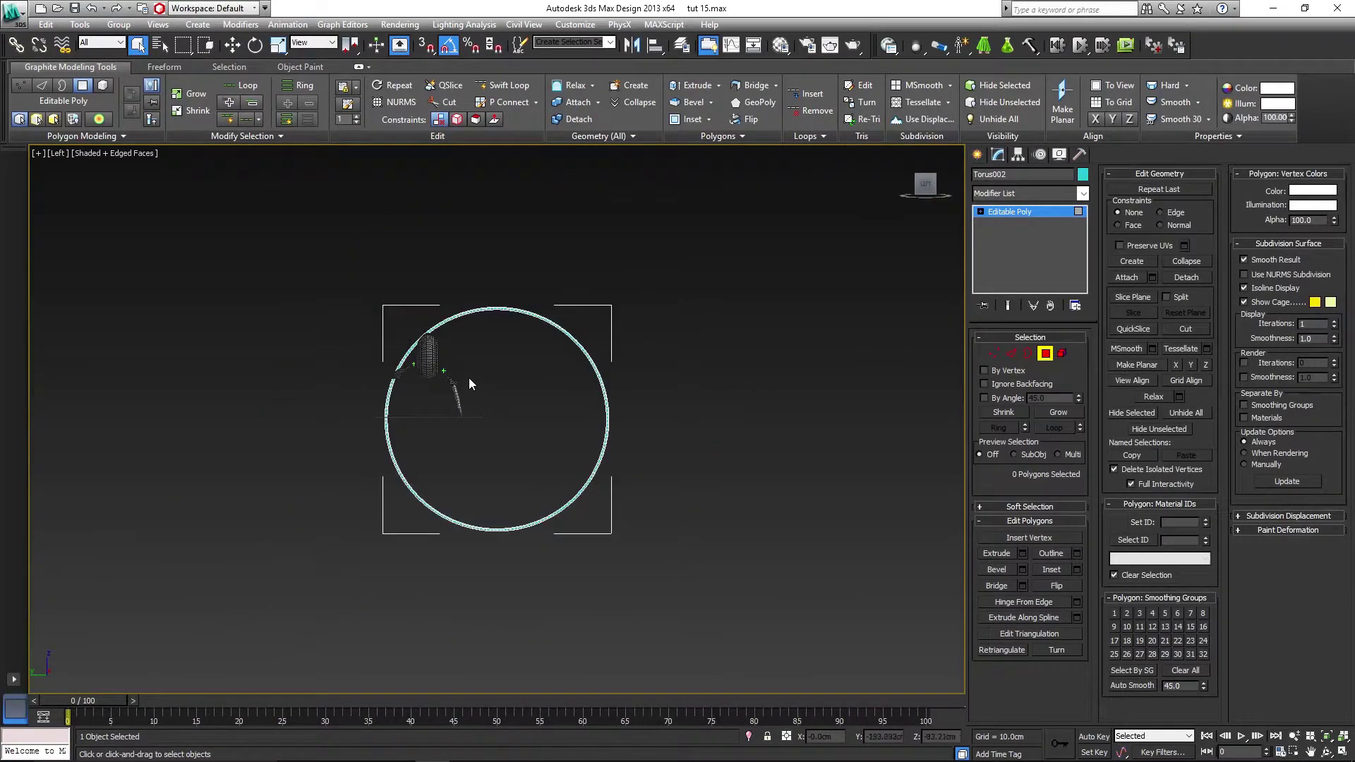
scroll(467, 375, up, 1)
middle_drag(458, 351, 469, 411)
drag(261, 221, 549, 280)
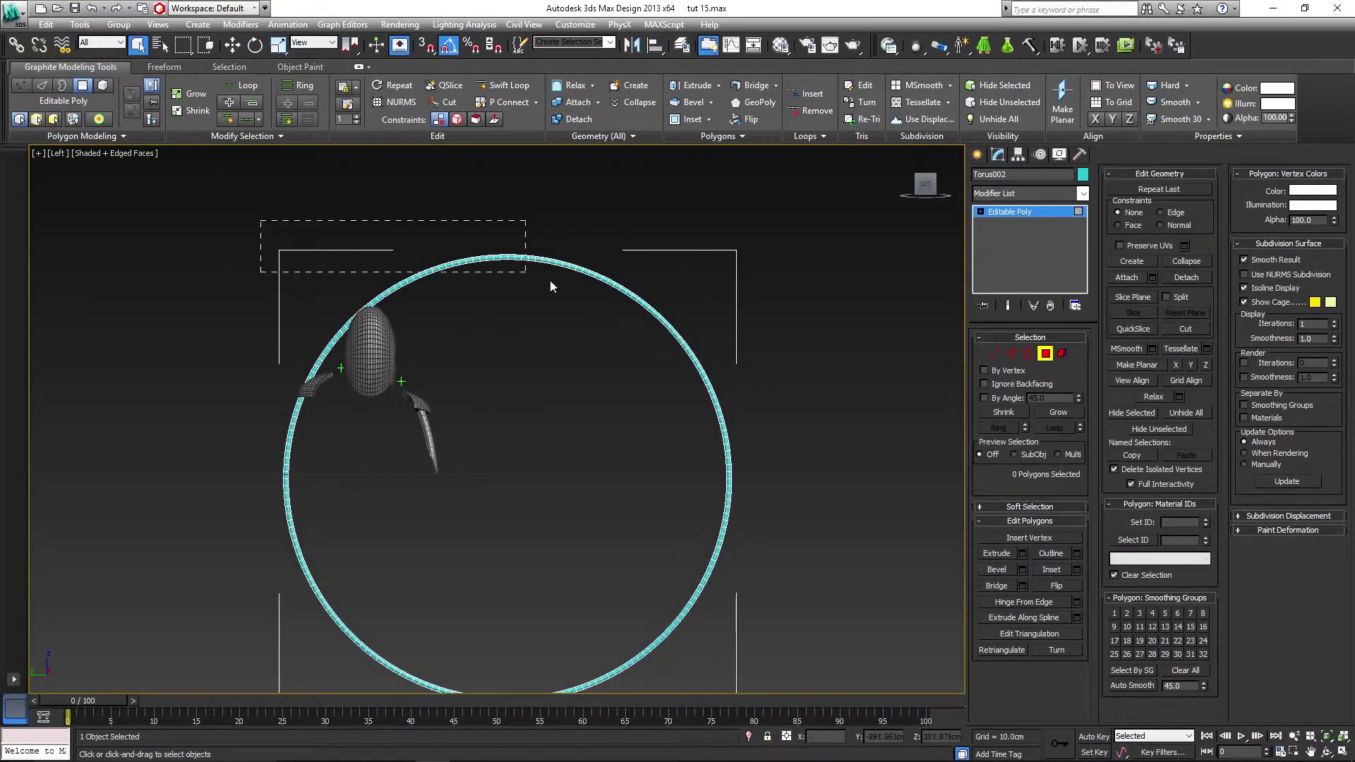
drag(802, 388, 801, 387)
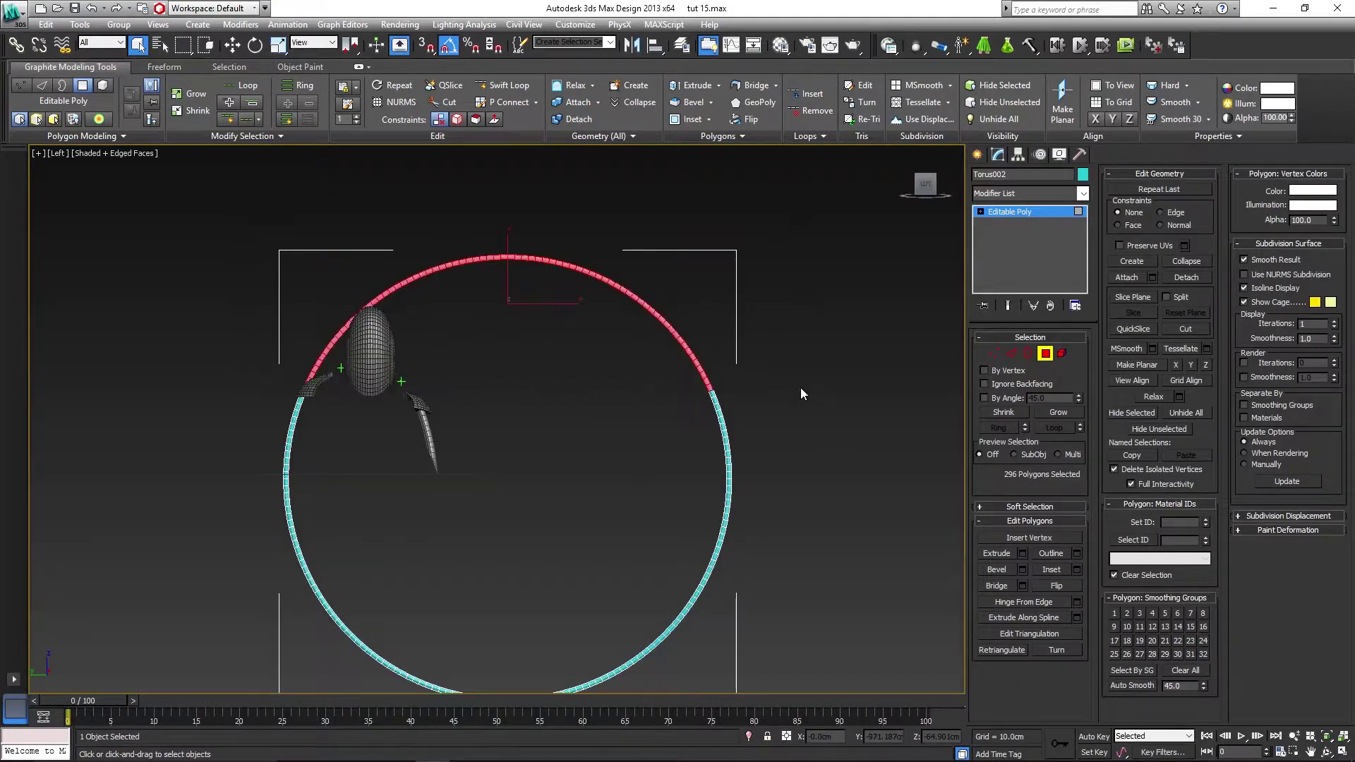
middle_drag(590, 474, 614, 381)
key(Delete)
- Delete the torus's far side and lower arc, keeping only the section from back foot to ground, and leave polygon editing
drag(672, 191, 851, 516)
key(Delete)
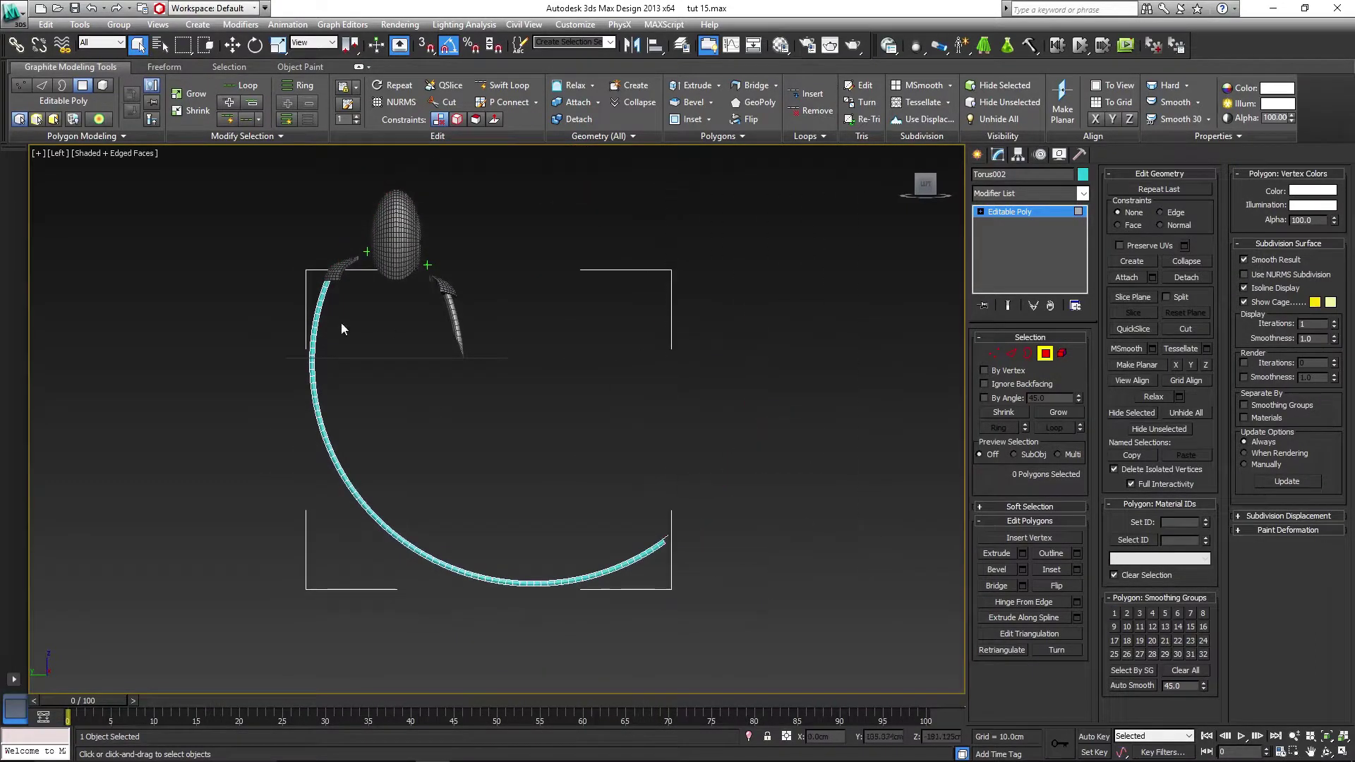
drag(292, 375, 668, 569)
key(Delete)
middle_drag(381, 320, 517, 388)
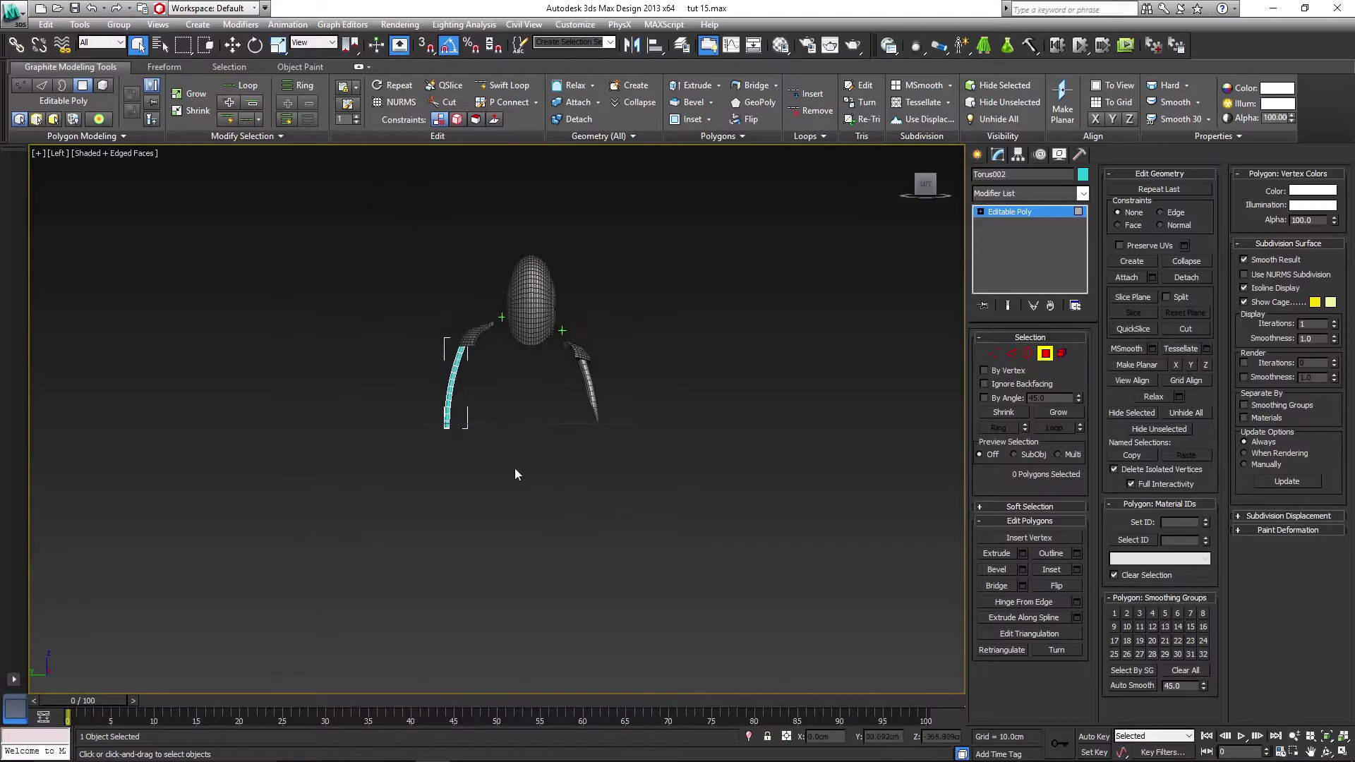
key(p)
key(z)
alt+middle_drag(551, 493, 511, 414)
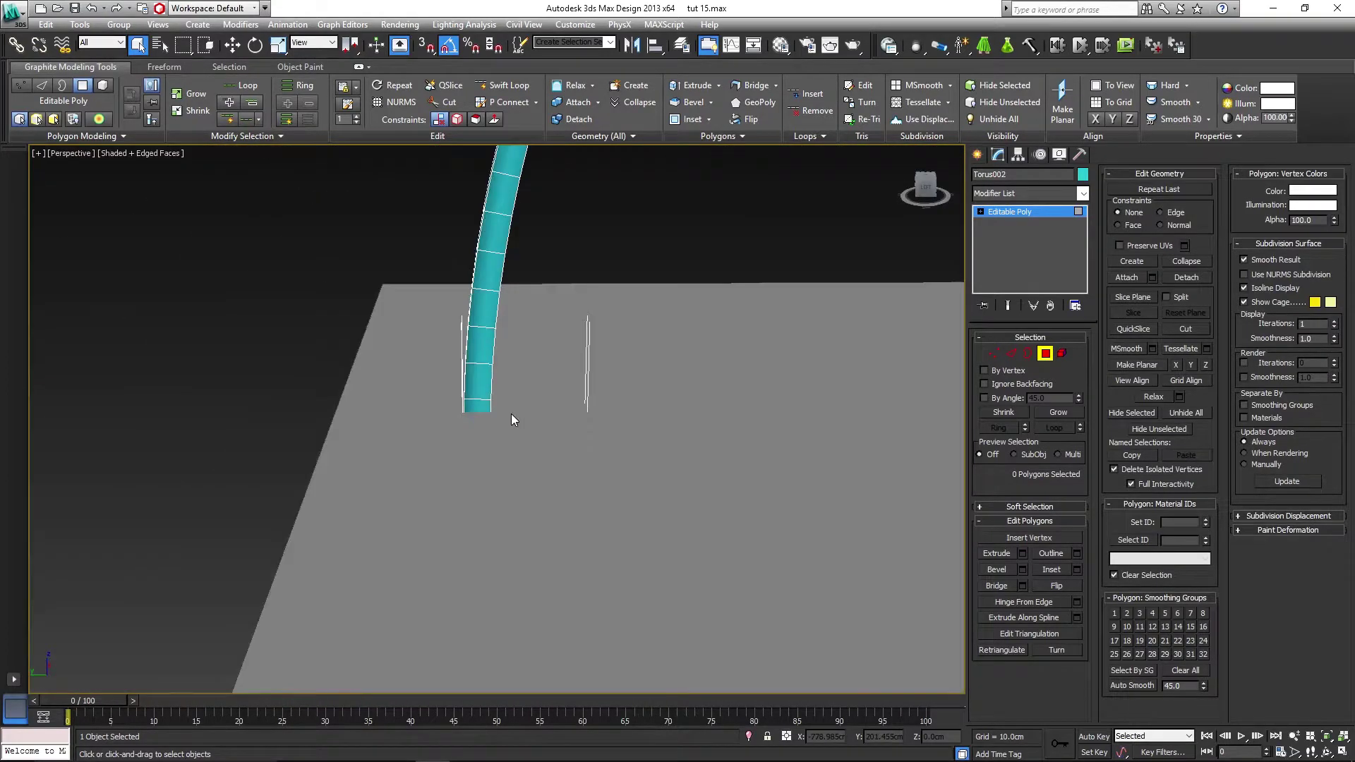
middle_drag(657, 405, 565, 450)
scroll(565, 451, down, 4)
click(1042, 355)
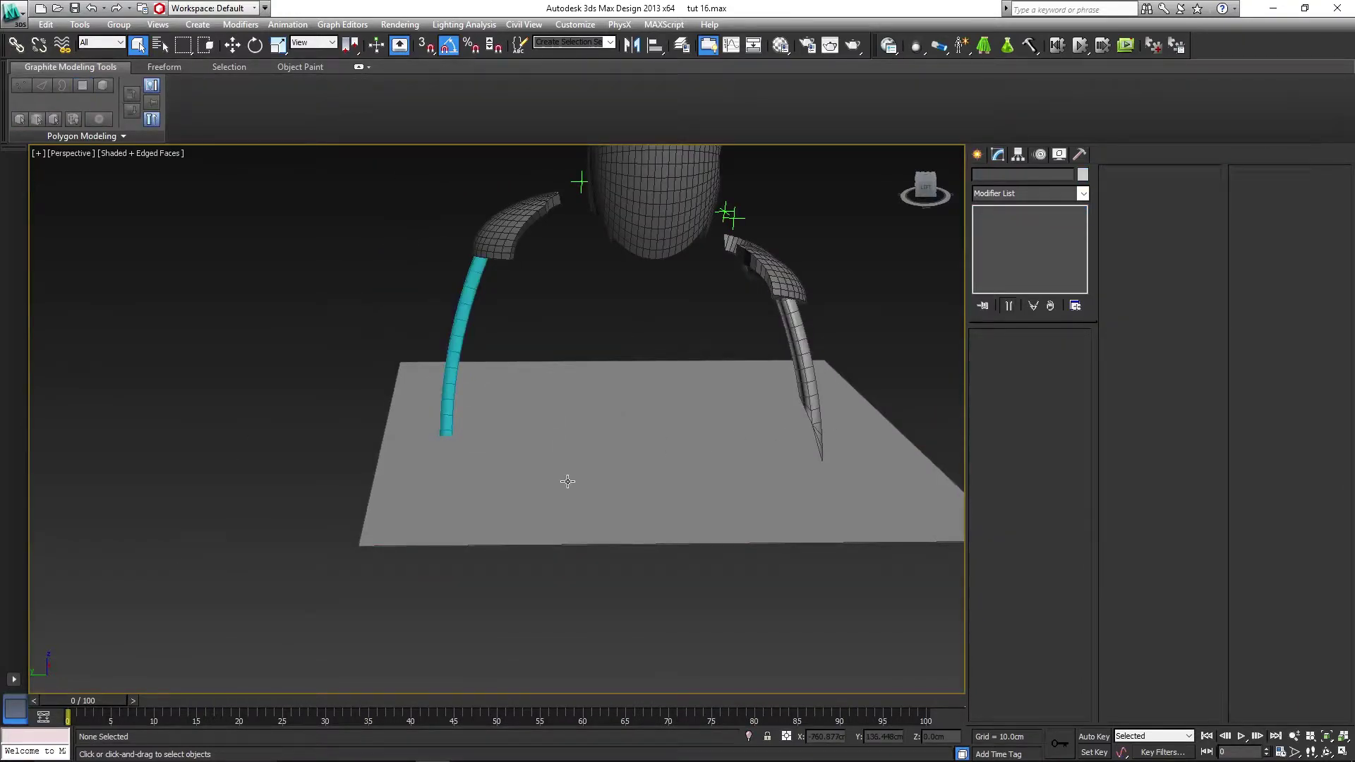
- Move the ground rectangle straight down along the Z axis, well below the legs
click(567, 481)
alt+middle_drag(565, 478, 604, 434)
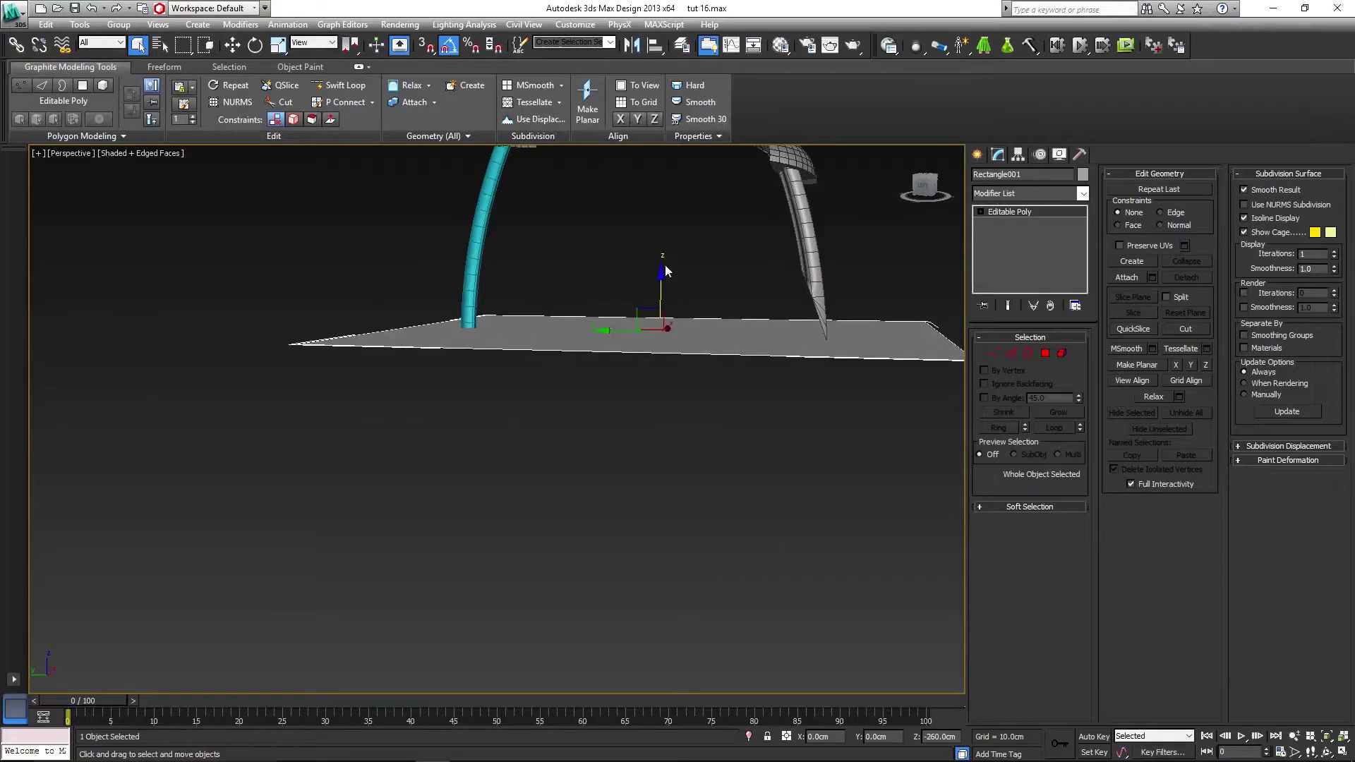
key(w)
drag(662, 277, 658, 569)
- Convert the remaining back leg section to an Editable Poly again
alt+middle_drag(487, 346, 621, 420)
scroll(621, 420, up, 5)
key(q)
middle_drag(723, 427, 666, 521)
alt+middle_drag(666, 456, 609, 436)
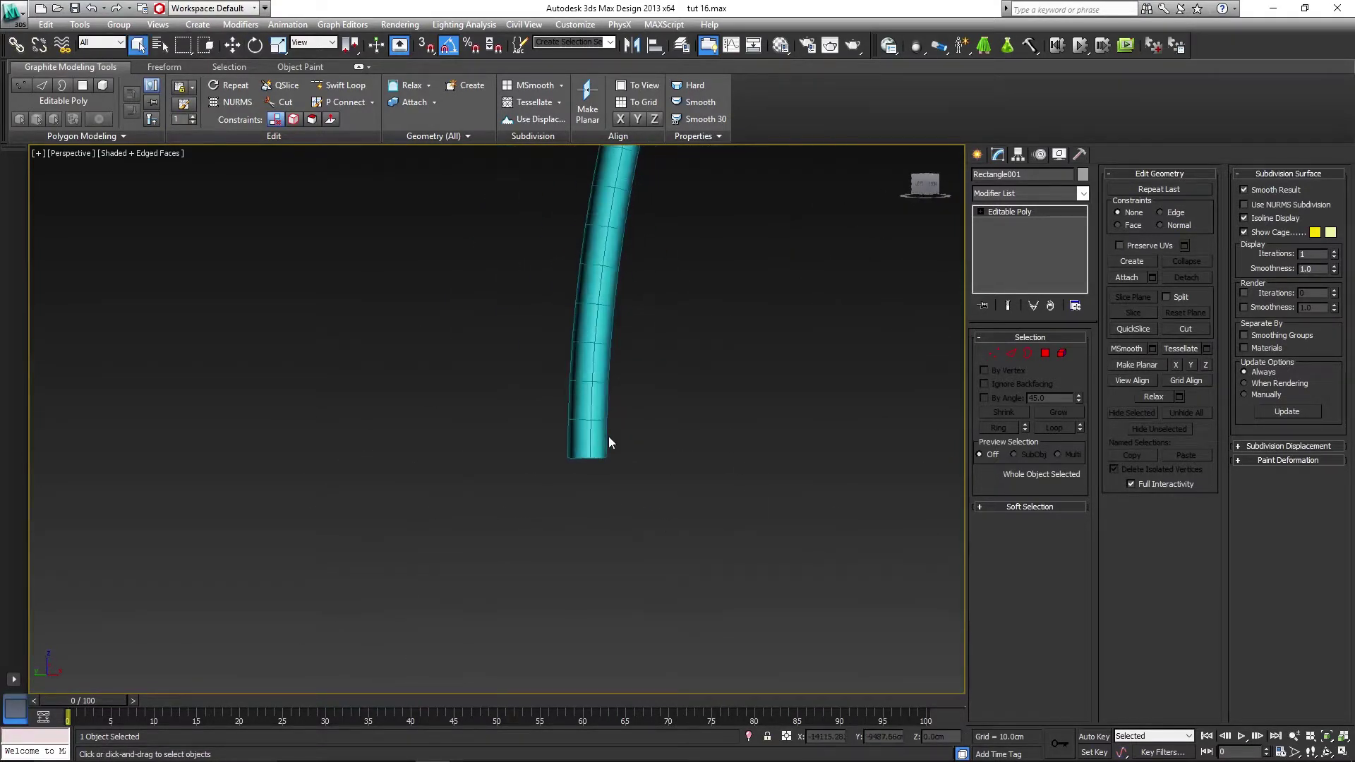
click(605, 437)
scroll(696, 430, up, 5)
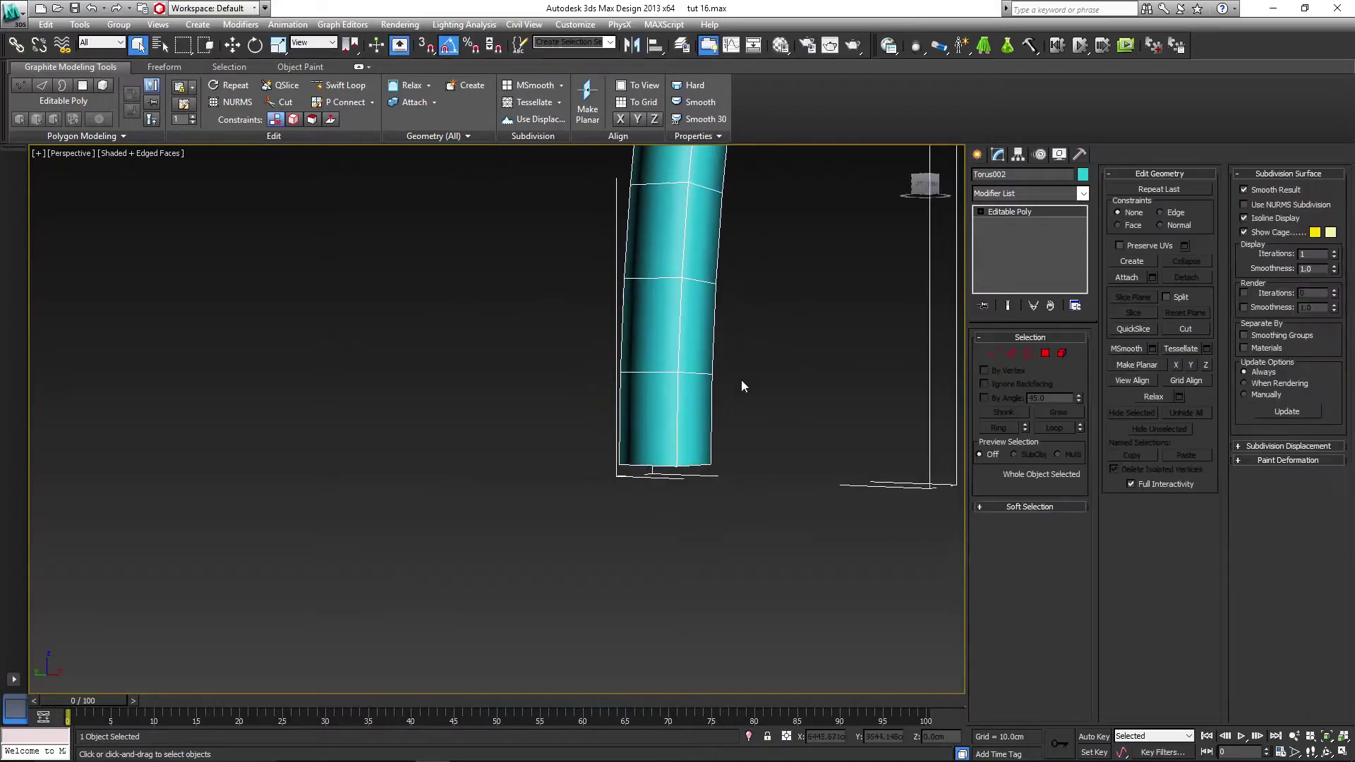
middle_drag(742, 385, 517, 294)
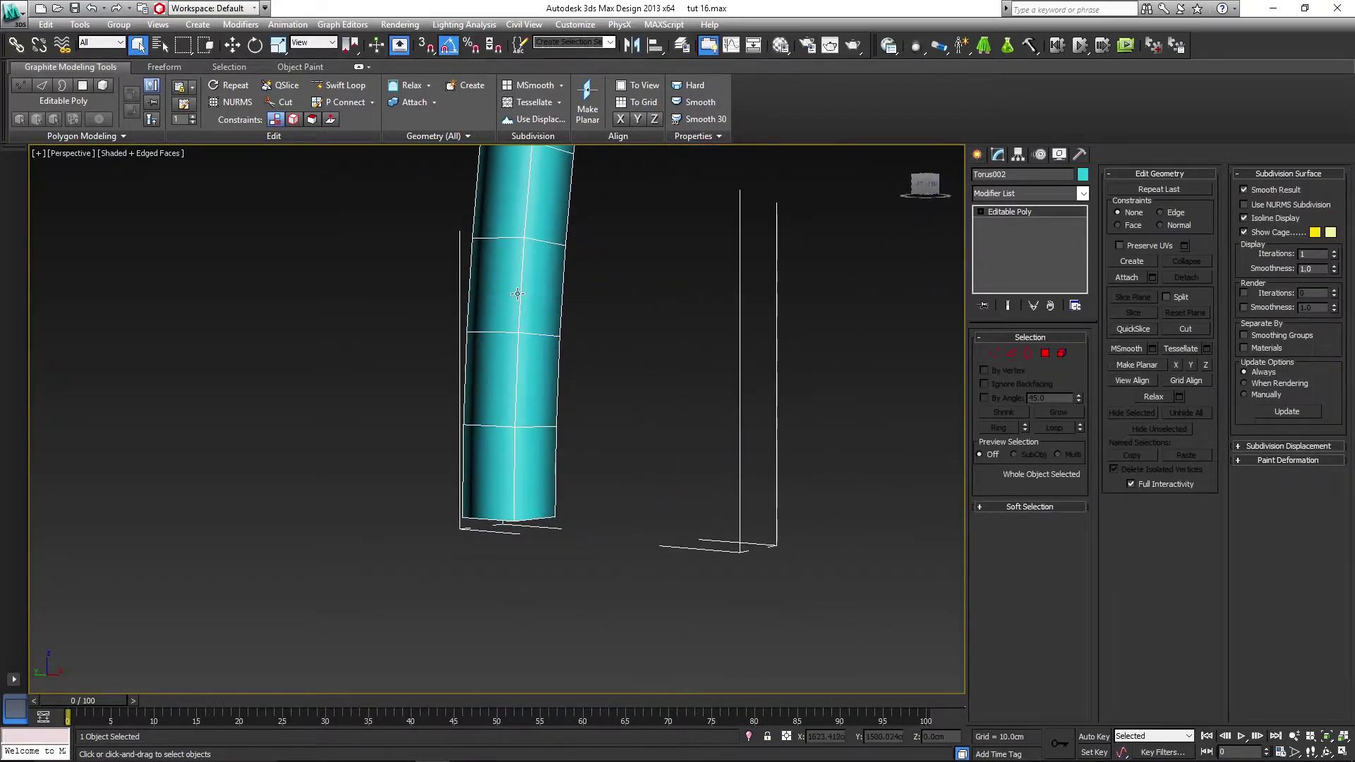
right_click(517, 294)
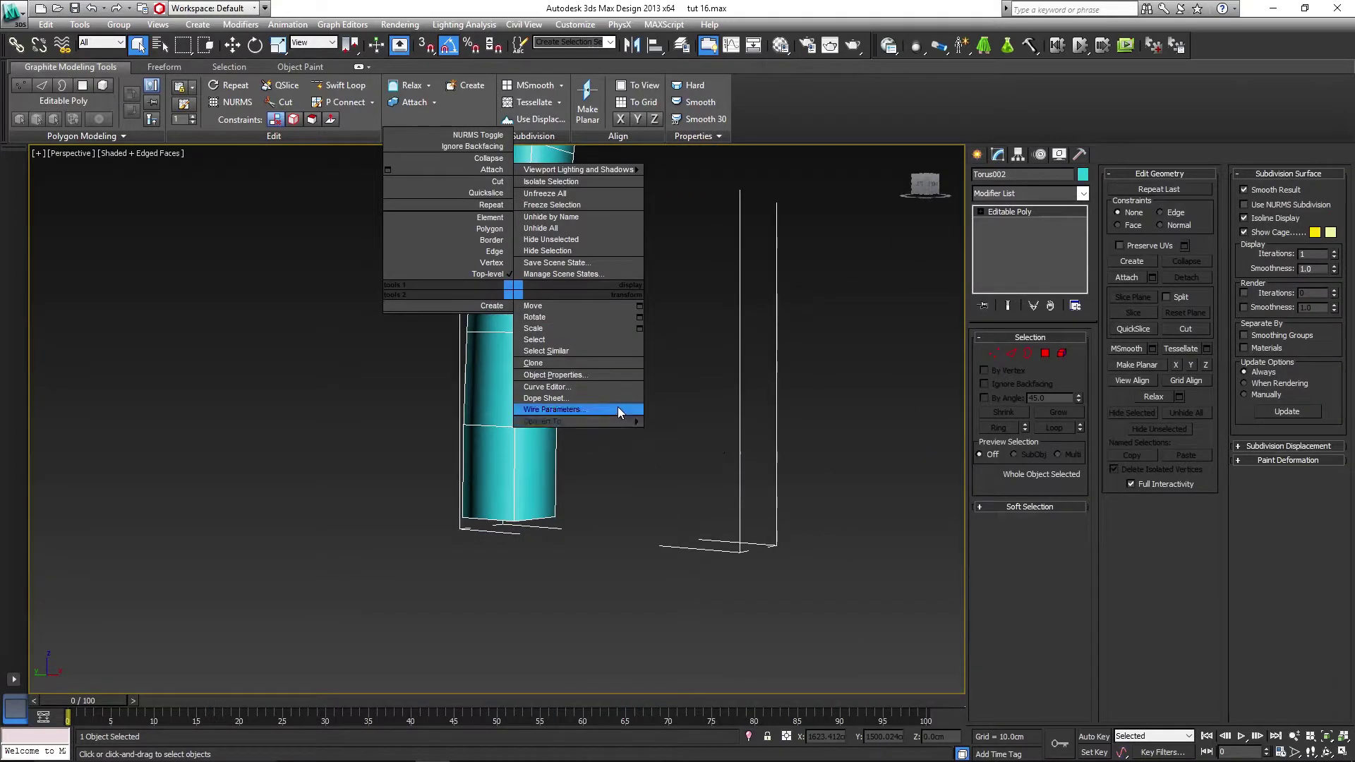
mouse_move(595, 425)
click(691, 432)
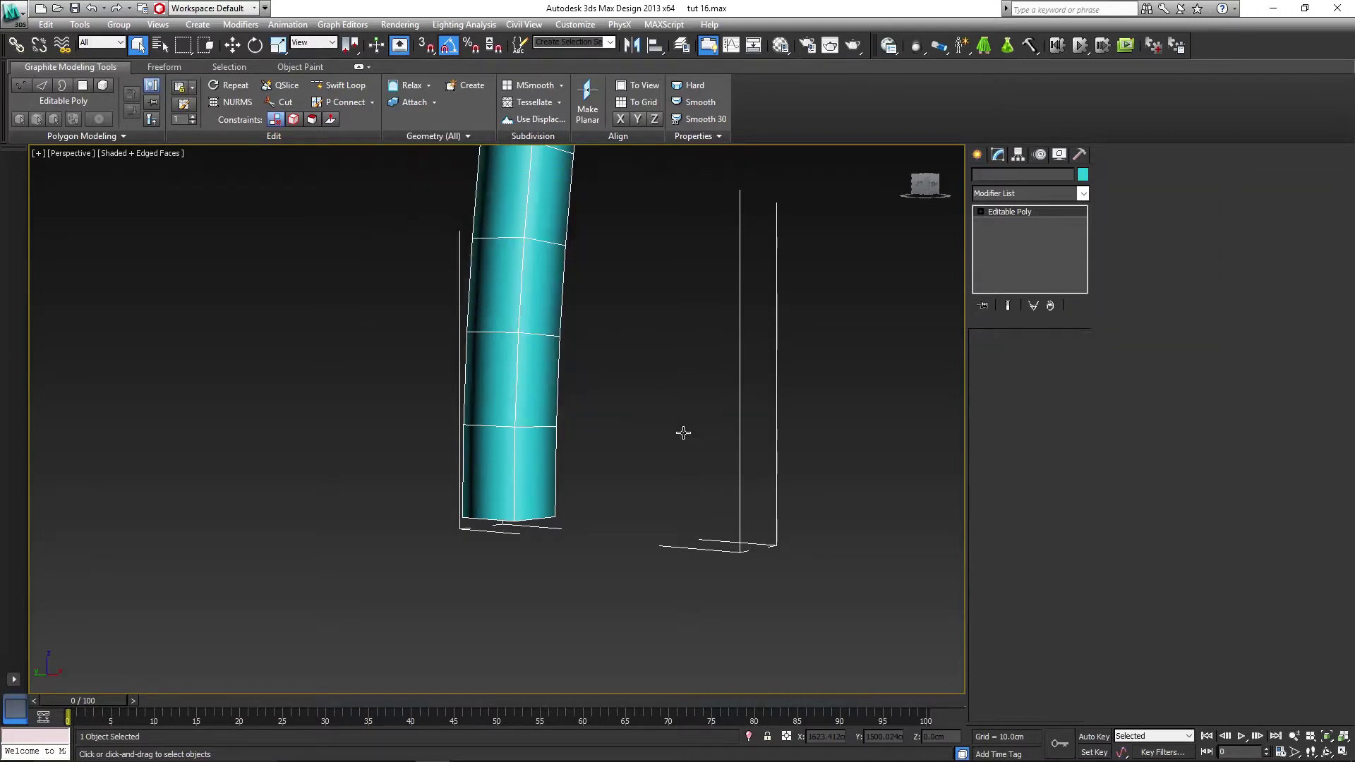
middle_drag(644, 417, 624, 502)
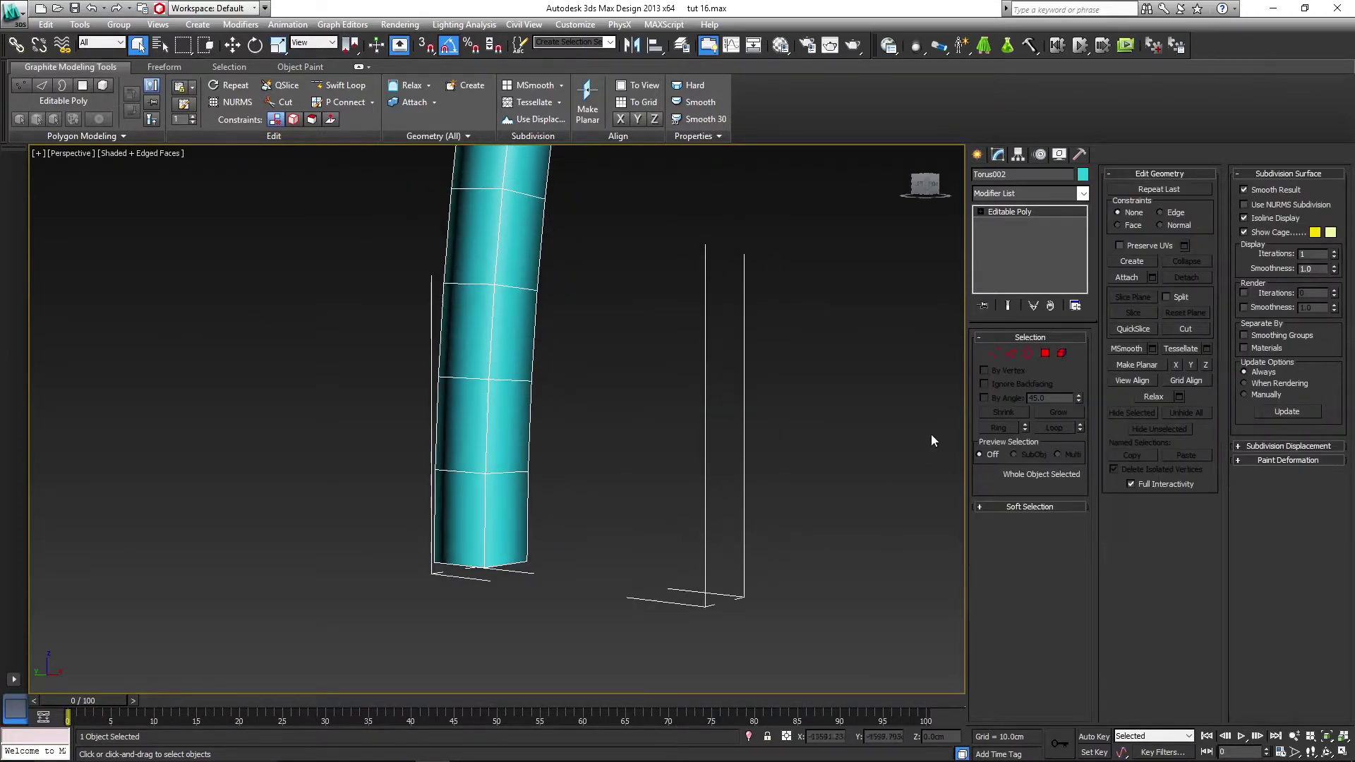
alt+middle_drag(538, 492, 730, 480)
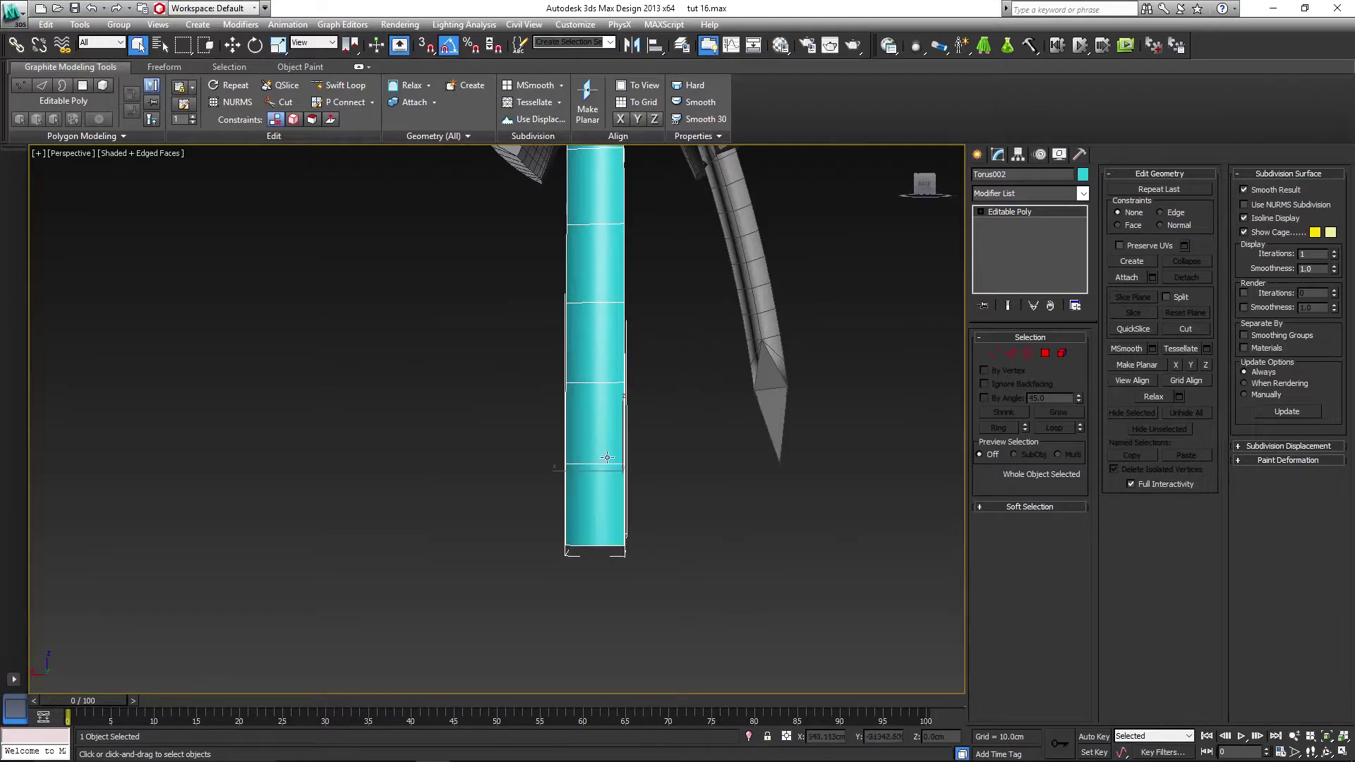
- Connect the two outer crosswise edges of the back leg's lowest segment with a single centre edge, pinch 0 and slide 0
alt+middle_drag(600, 487, 658, 498)
click(1011, 353)
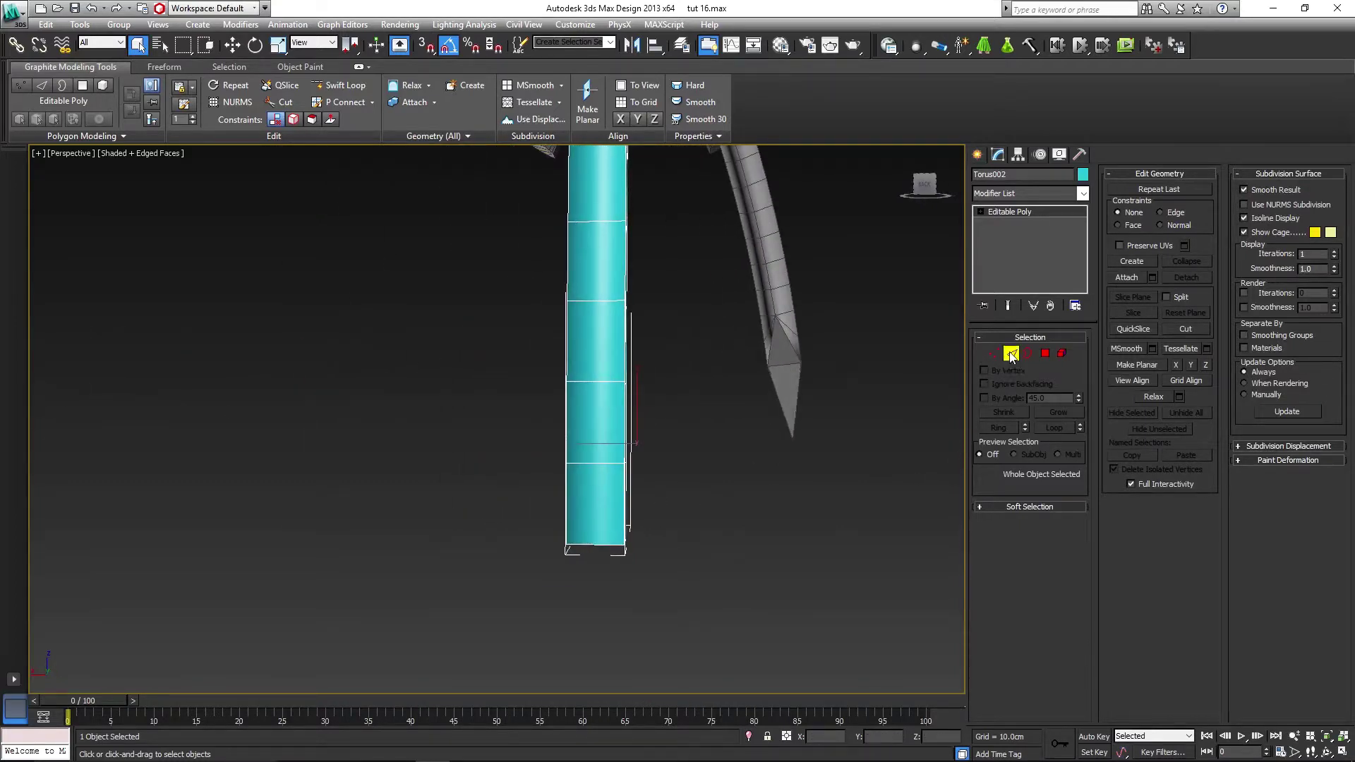
click(616, 464)
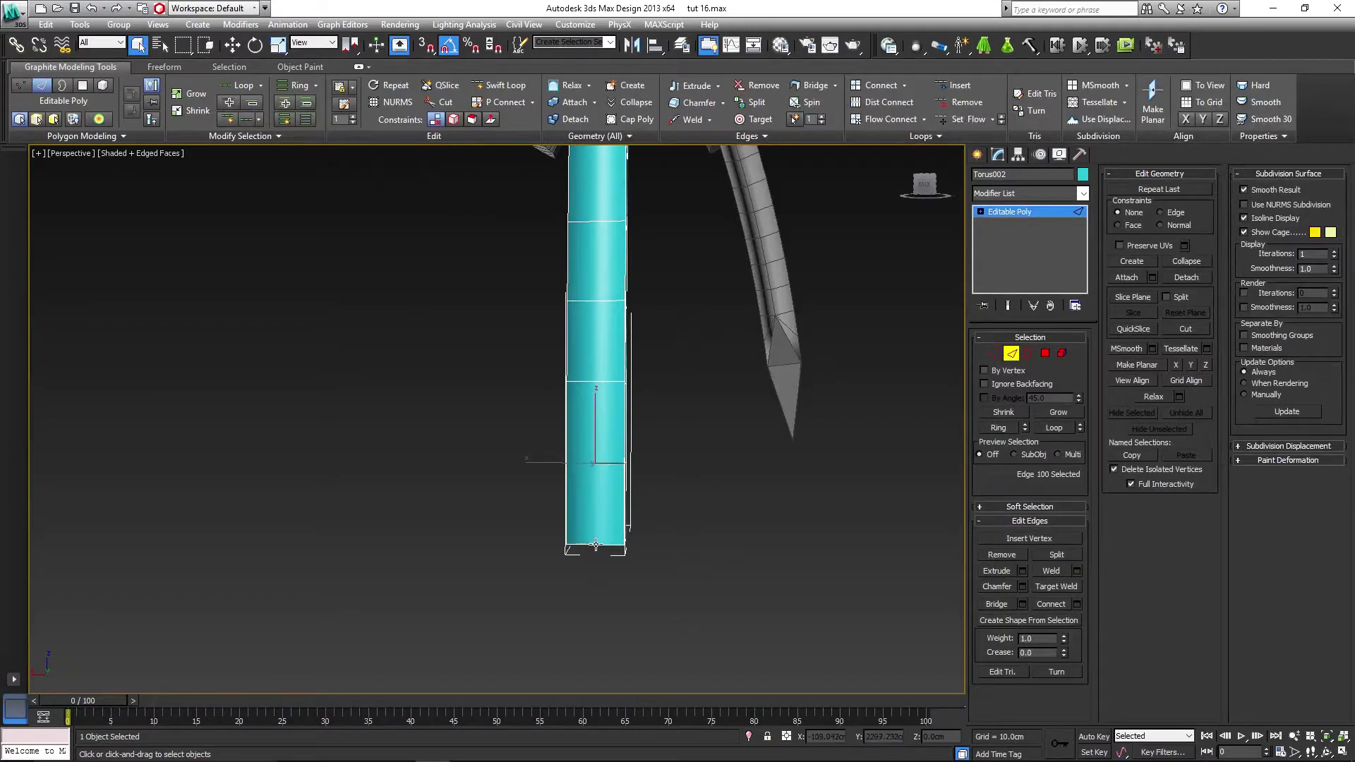
ctrl+click(595, 544)
alt+middle_drag(512, 524, 761, 549)
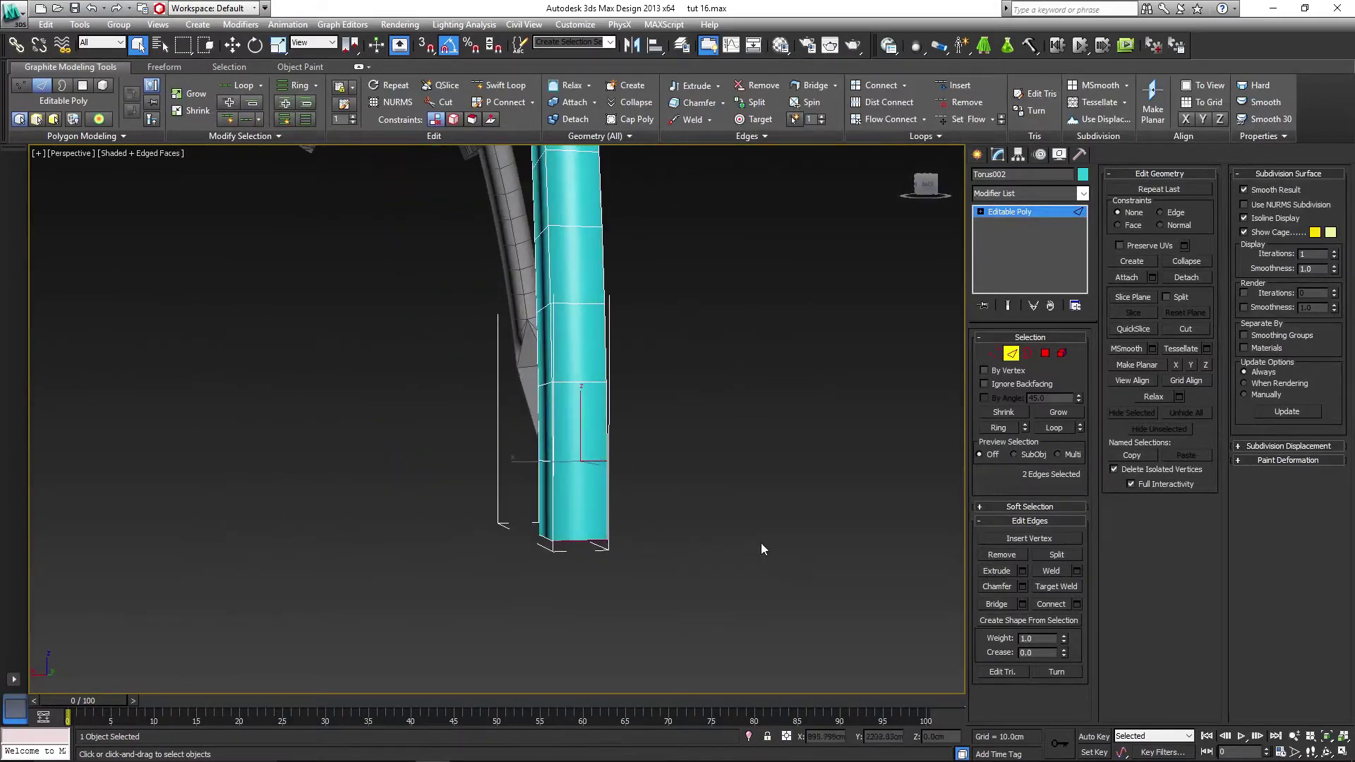
click(1077, 604)
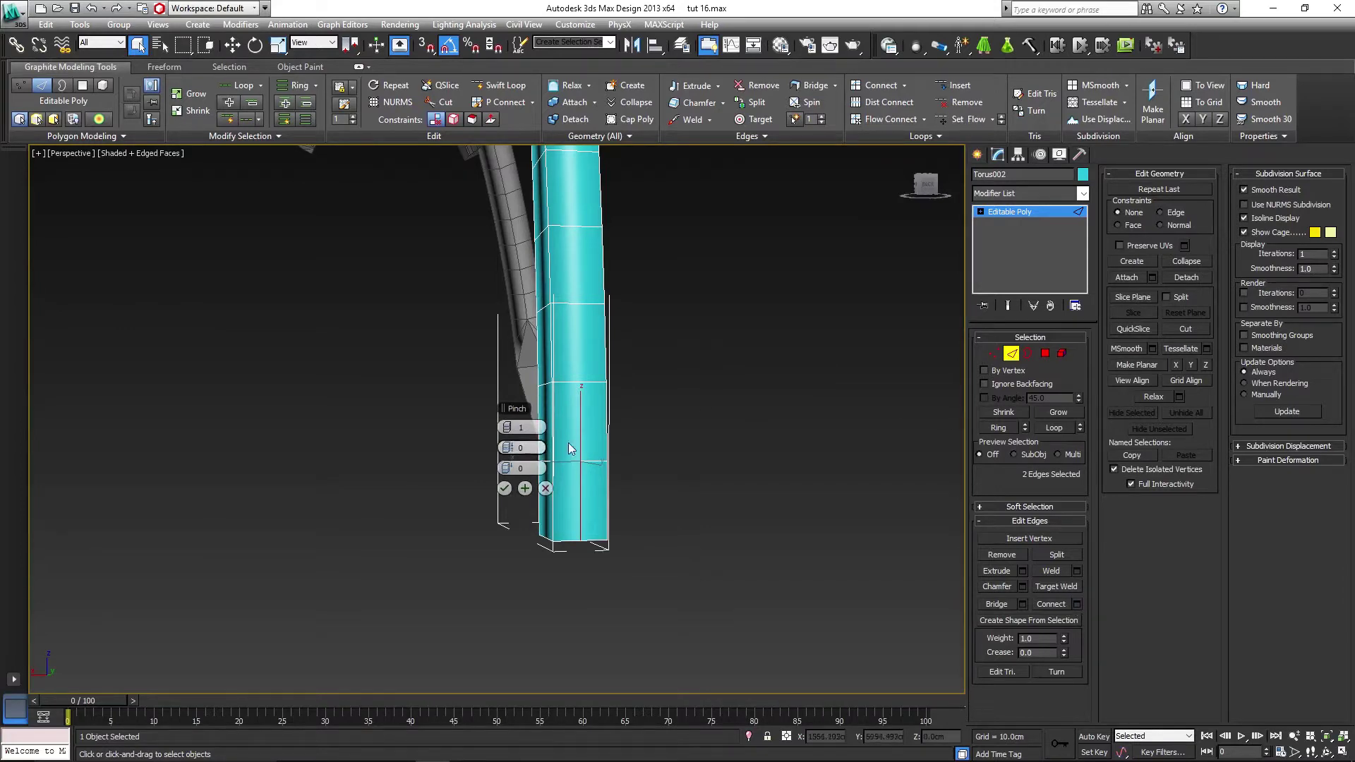
click(504, 487)
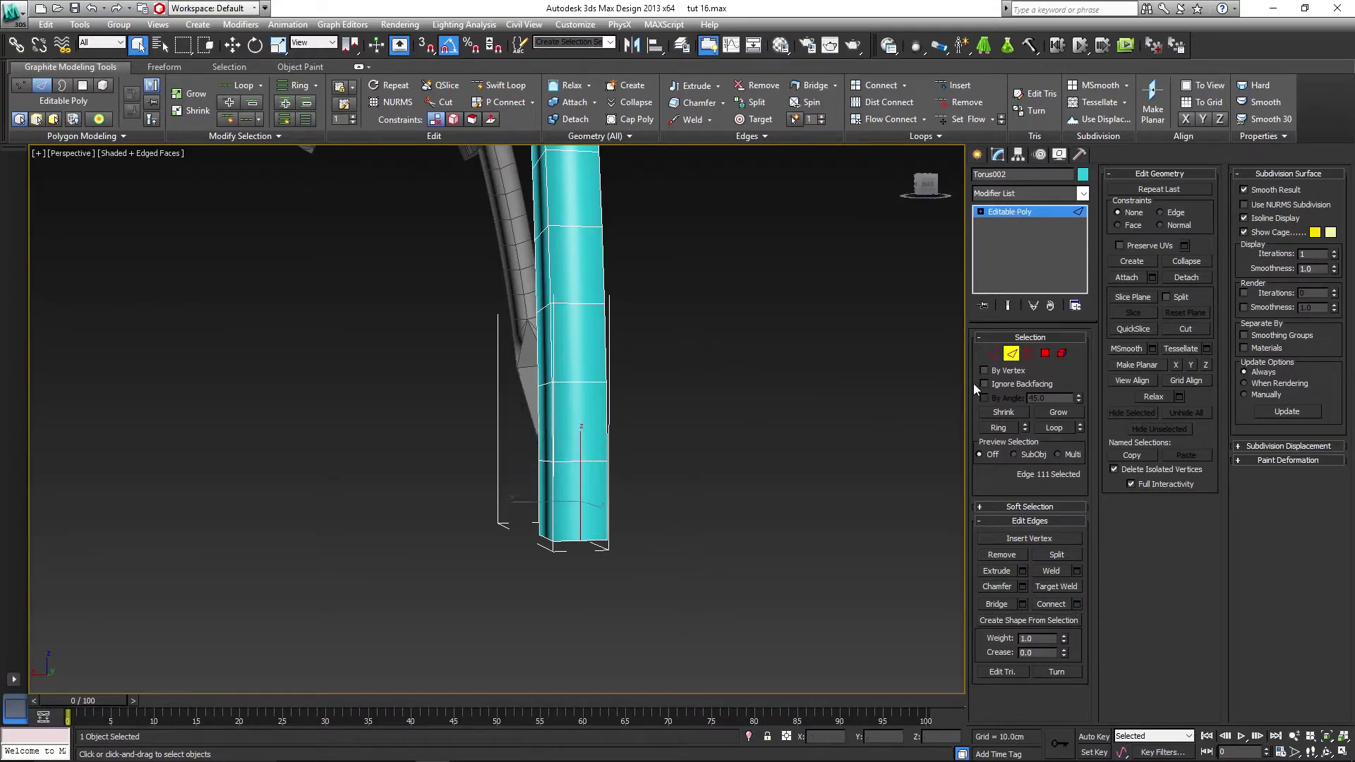
- Target-weld both outer corner vertices at the back leg's lower end onto the new middle vertex to form a point
click(994, 353)
alt+middle_drag(666, 508, 847, 515)
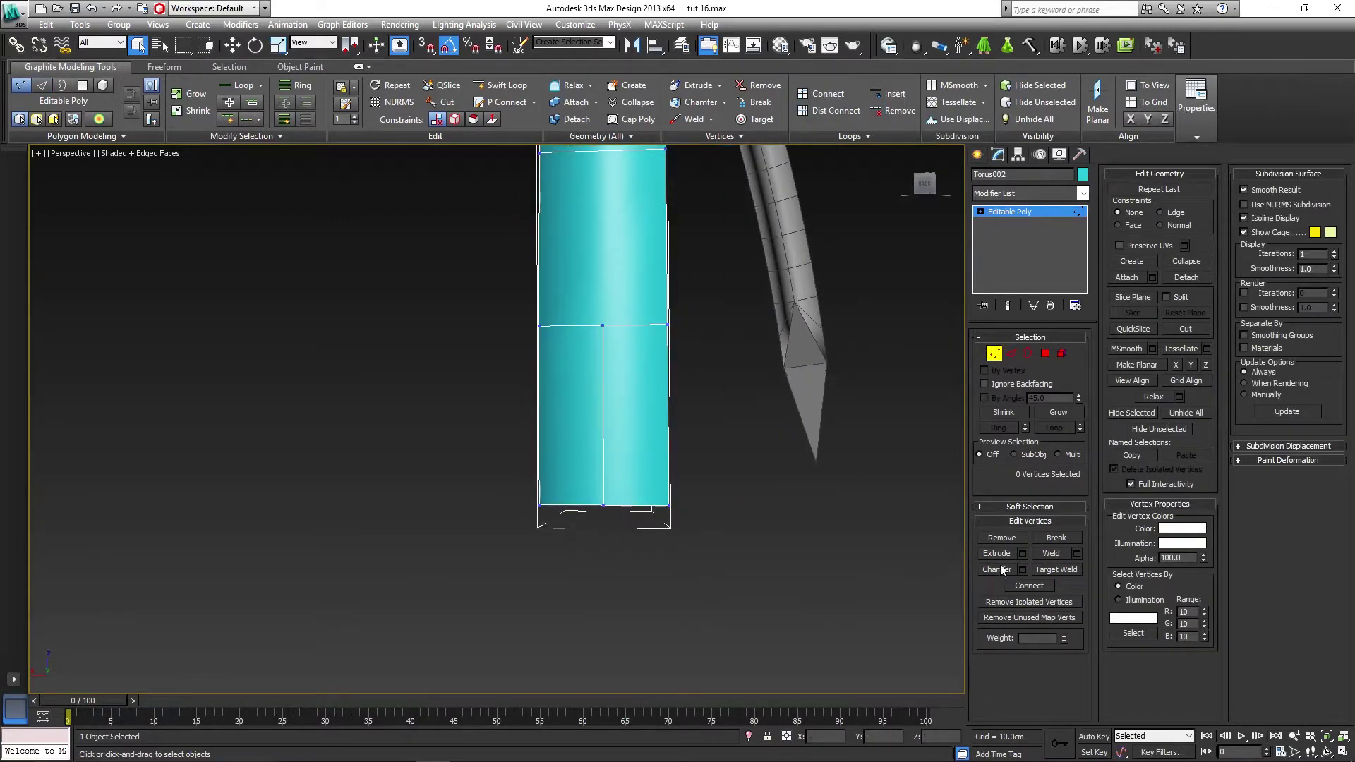
click(1058, 569)
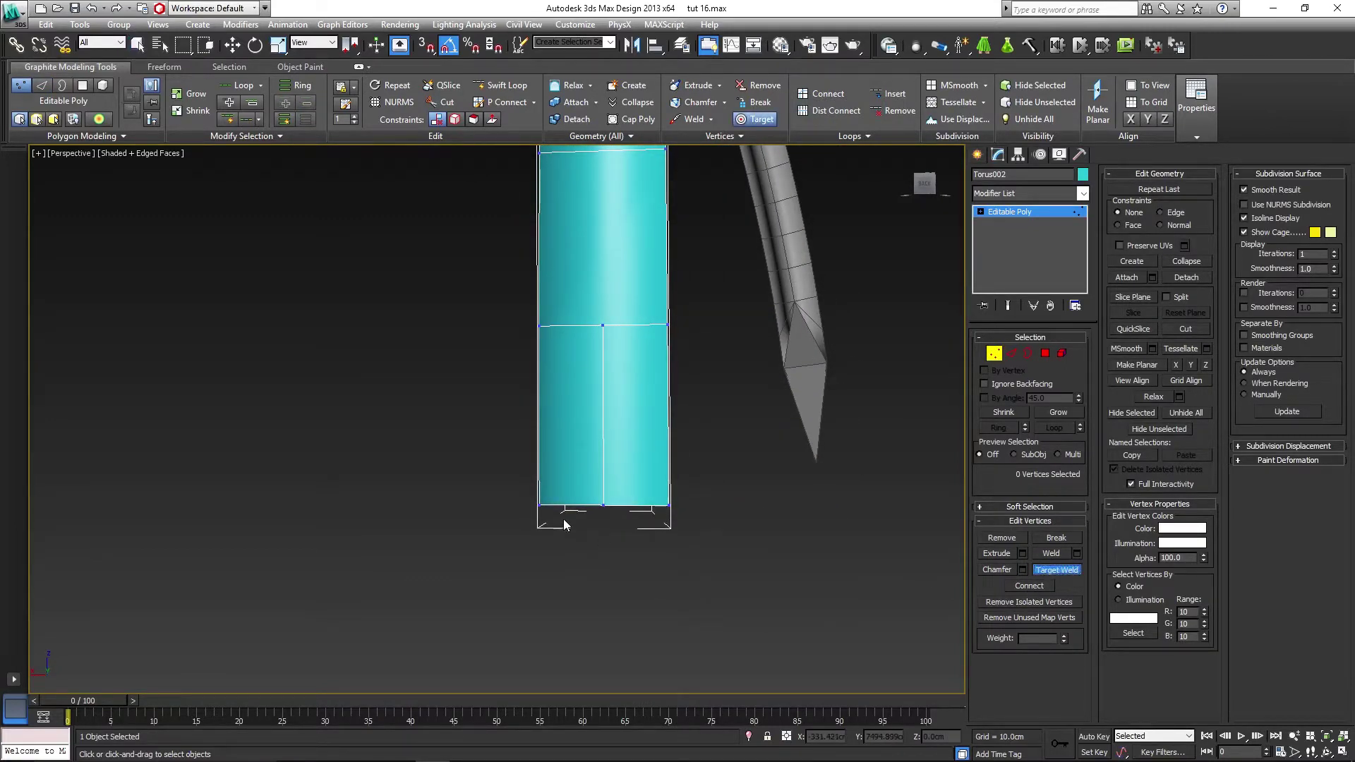
click(605, 509)
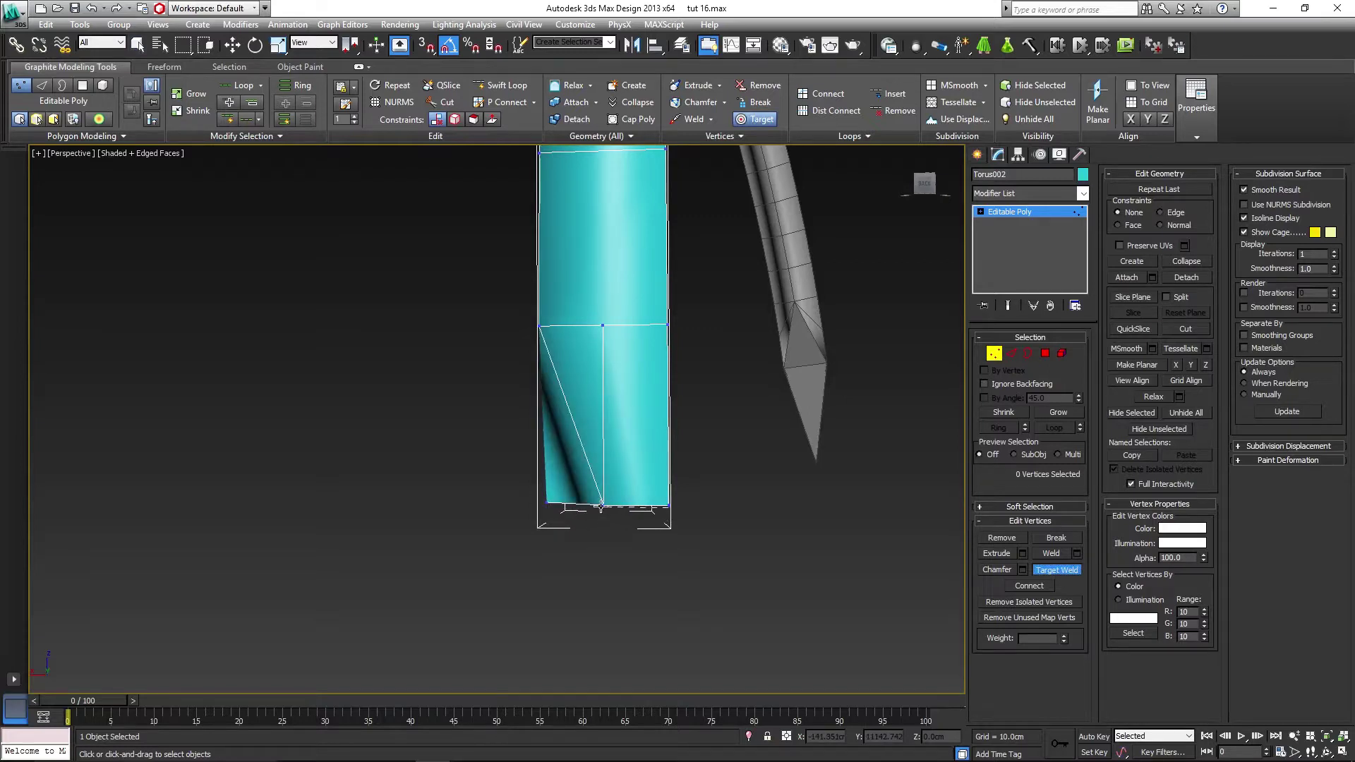
click(601, 507)
alt+middle_drag(601, 508, 624, 559)
right_click(564, 465)
- Target-weld the two inner corner vertices at the back leg's lower end onto the vertices directly above them
alt+middle_drag(538, 471, 504, 540)
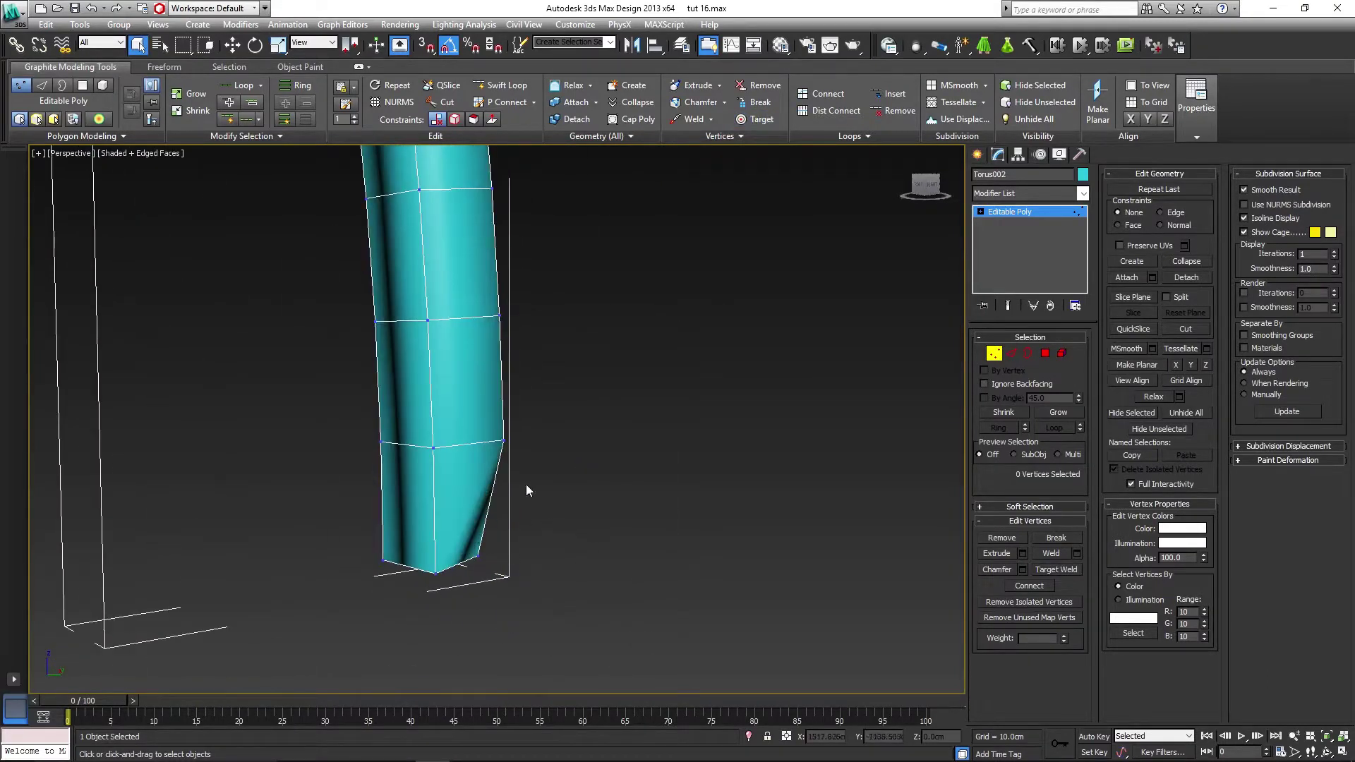
alt+middle_drag(527, 487, 528, 521)
alt+middle_drag(557, 476, 536, 584)
click(535, 584)
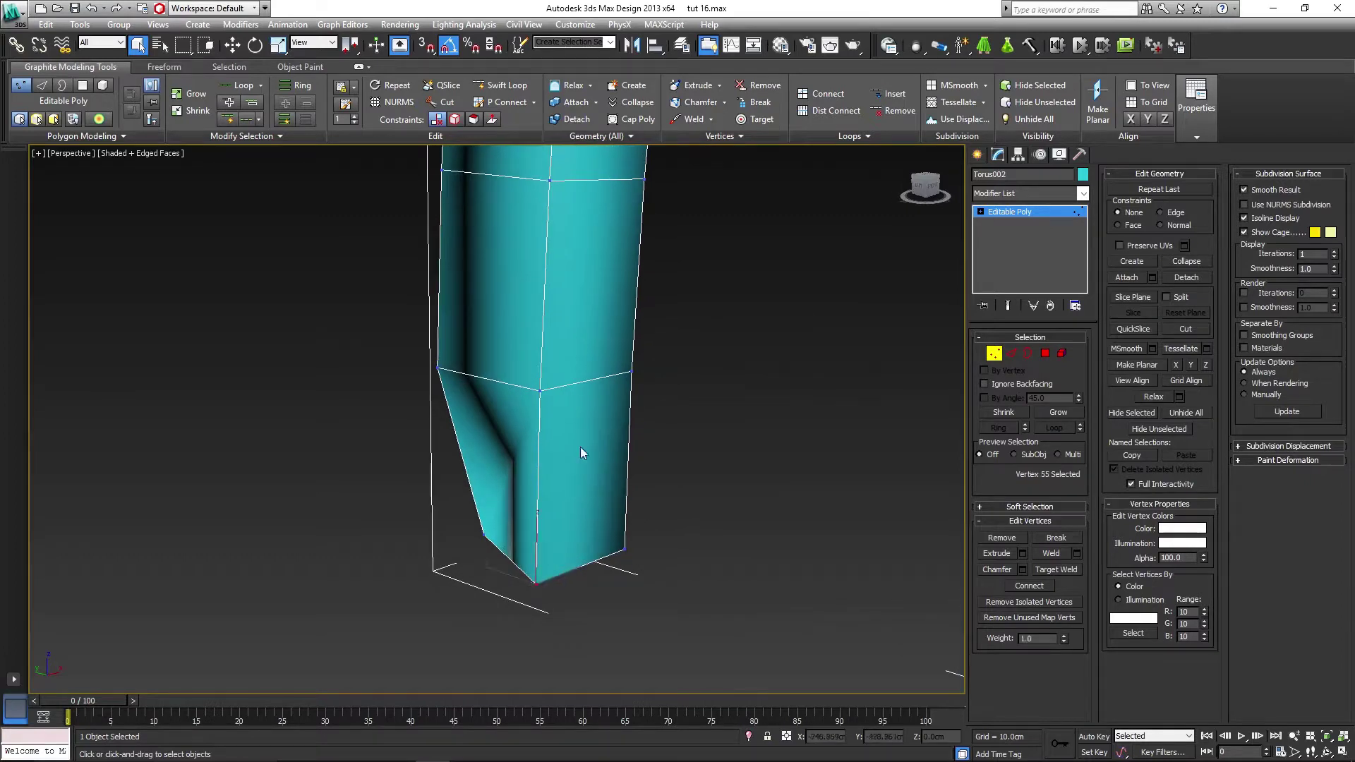
click(1056, 570)
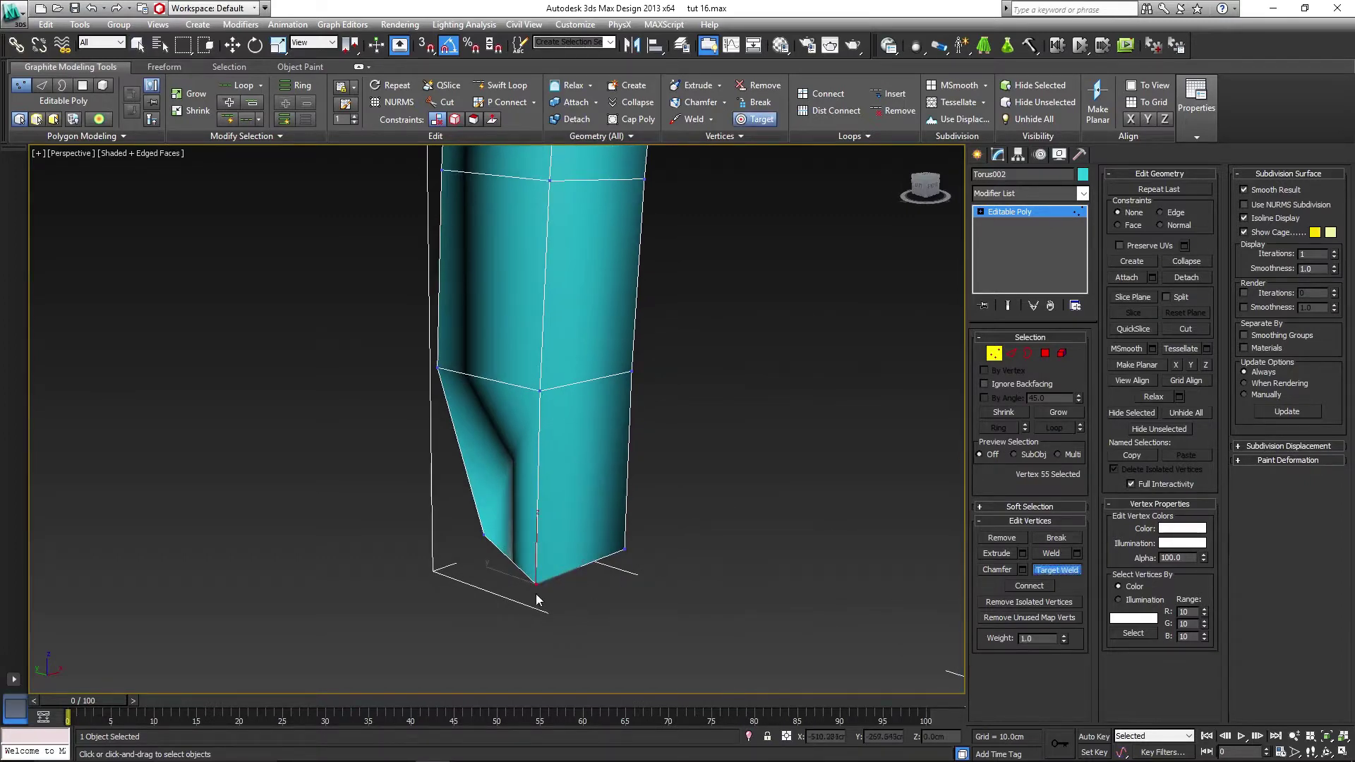
click(539, 392)
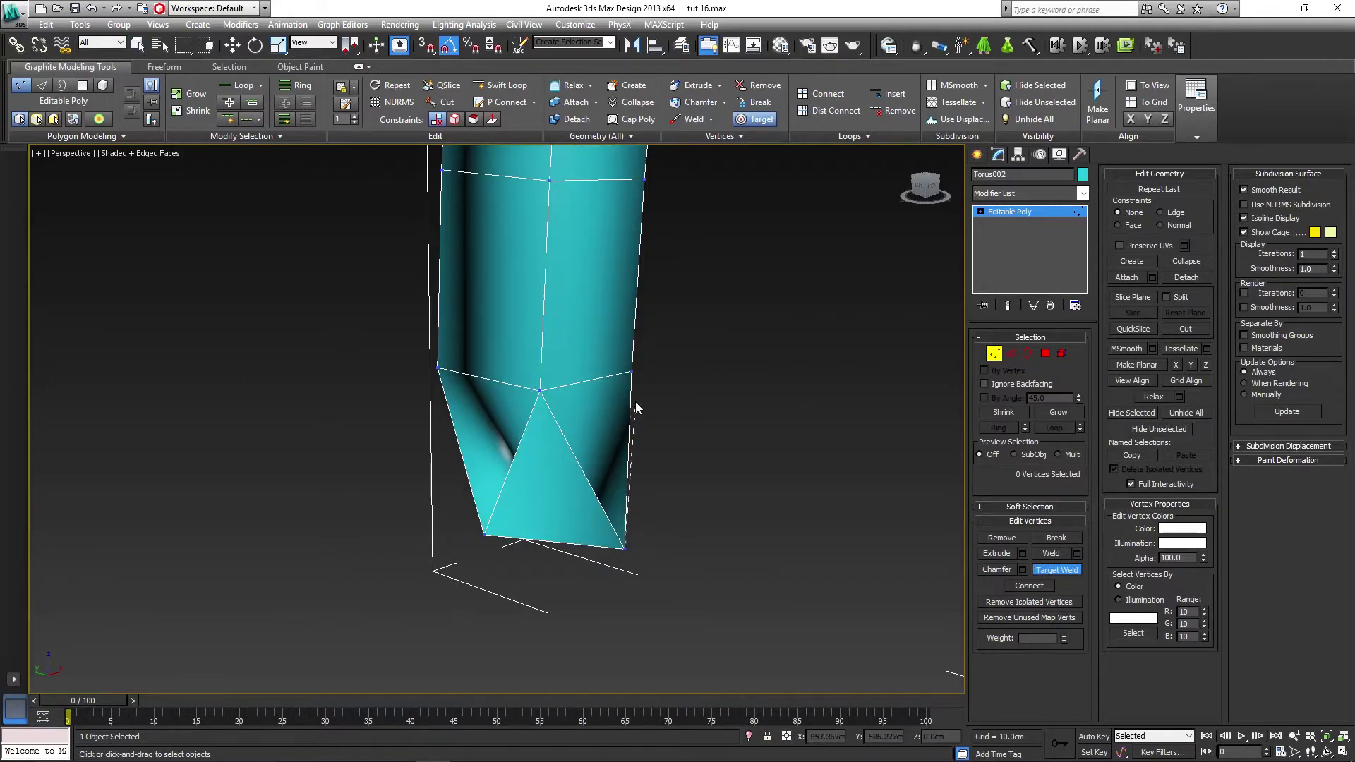
alt+middle_drag(630, 367, 655, 481)
right_click(645, 510)
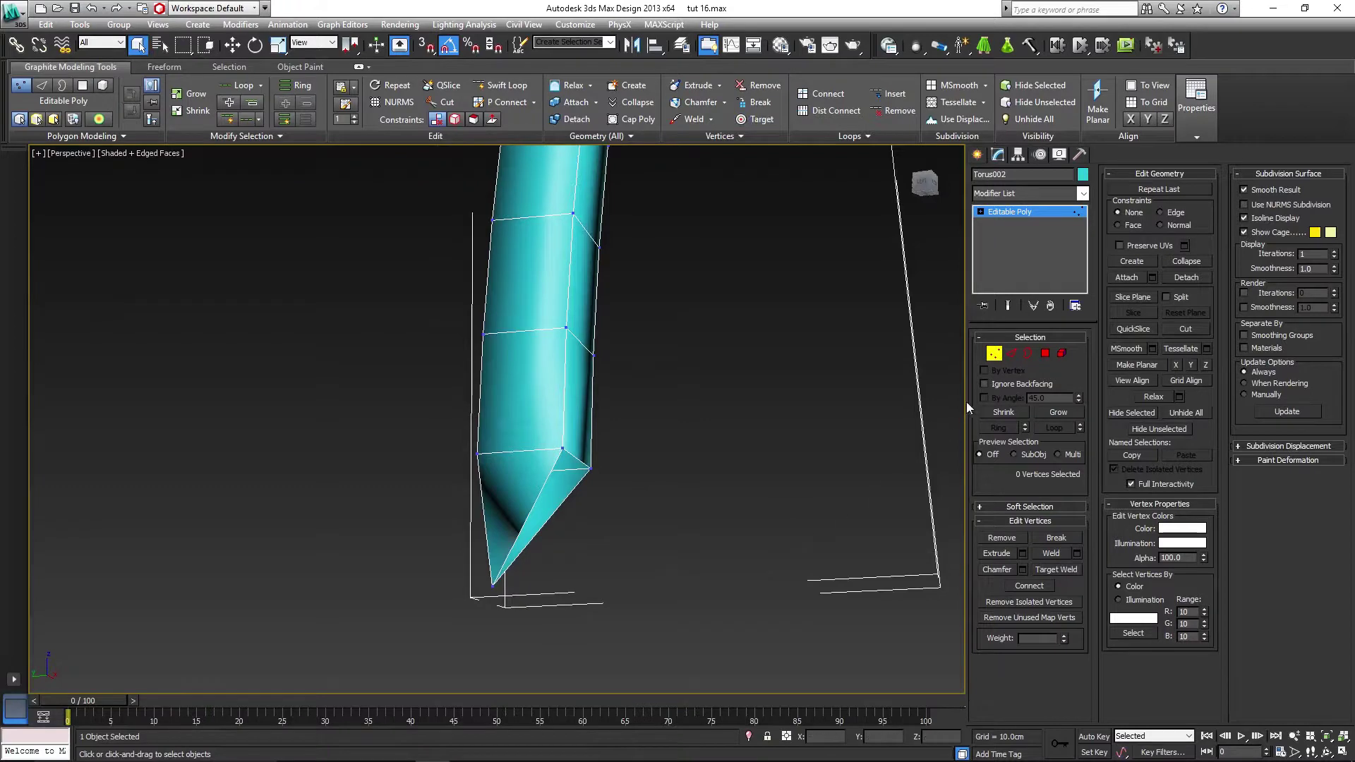
- Move the lowest inner crosswise edge of the back leg outward along Y to about 192.3 cm, starting a taper
click(1010, 355)
alt+middle_drag(653, 378, 590, 486)
click(576, 461)
key(w)
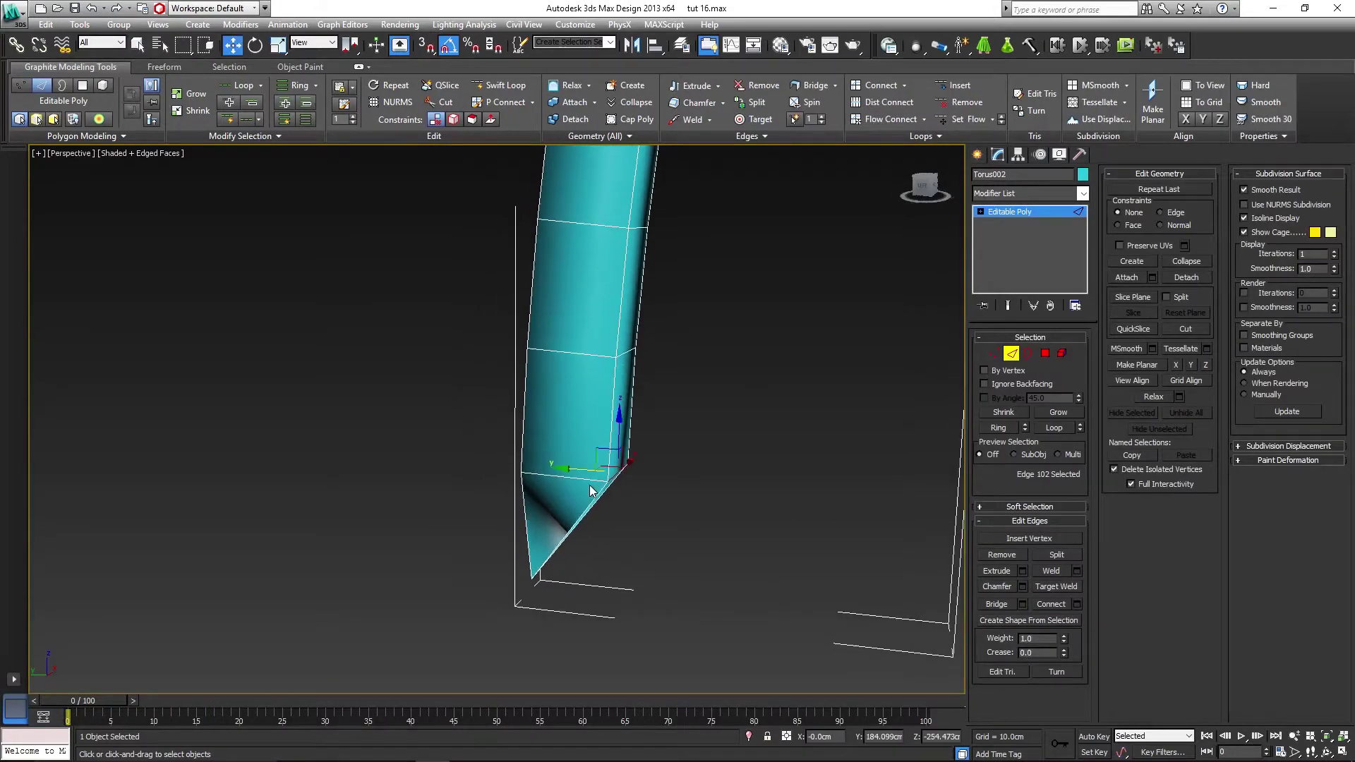
drag(577, 470, 514, 459)
mouse_move(628, 493)
alt+middle_down()
mouse_move(659, 487)
mouse_move(632, 463)
mouse_move(611, 580)
alt+middle_up()
alt+middle_drag(538, 619, 566, 520)
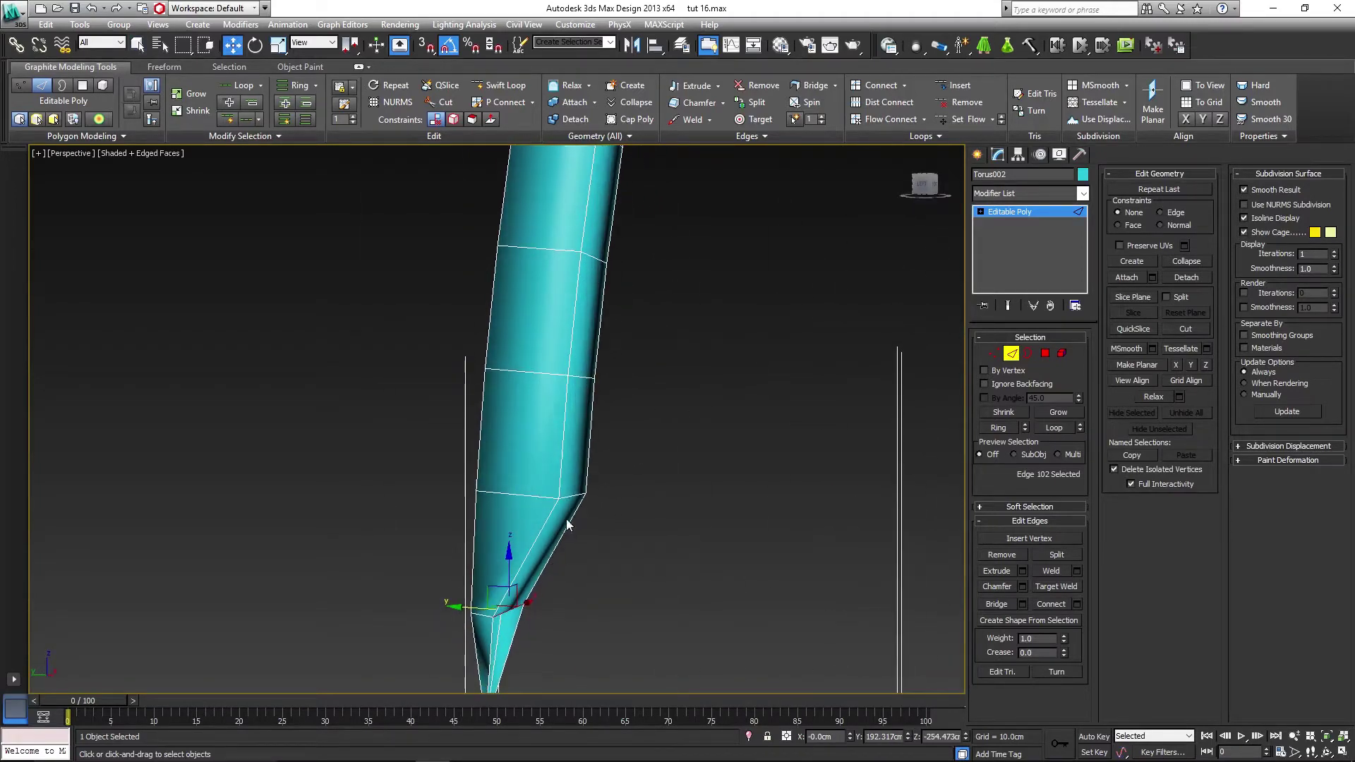
- Move the next two inner crosswise edges above outward along Y, the lower one to about 189.6 cm, continuing the taper
click(572, 495)
drag(524, 496, 479, 486)
alt+middle_drag(479, 486, 514, 489)
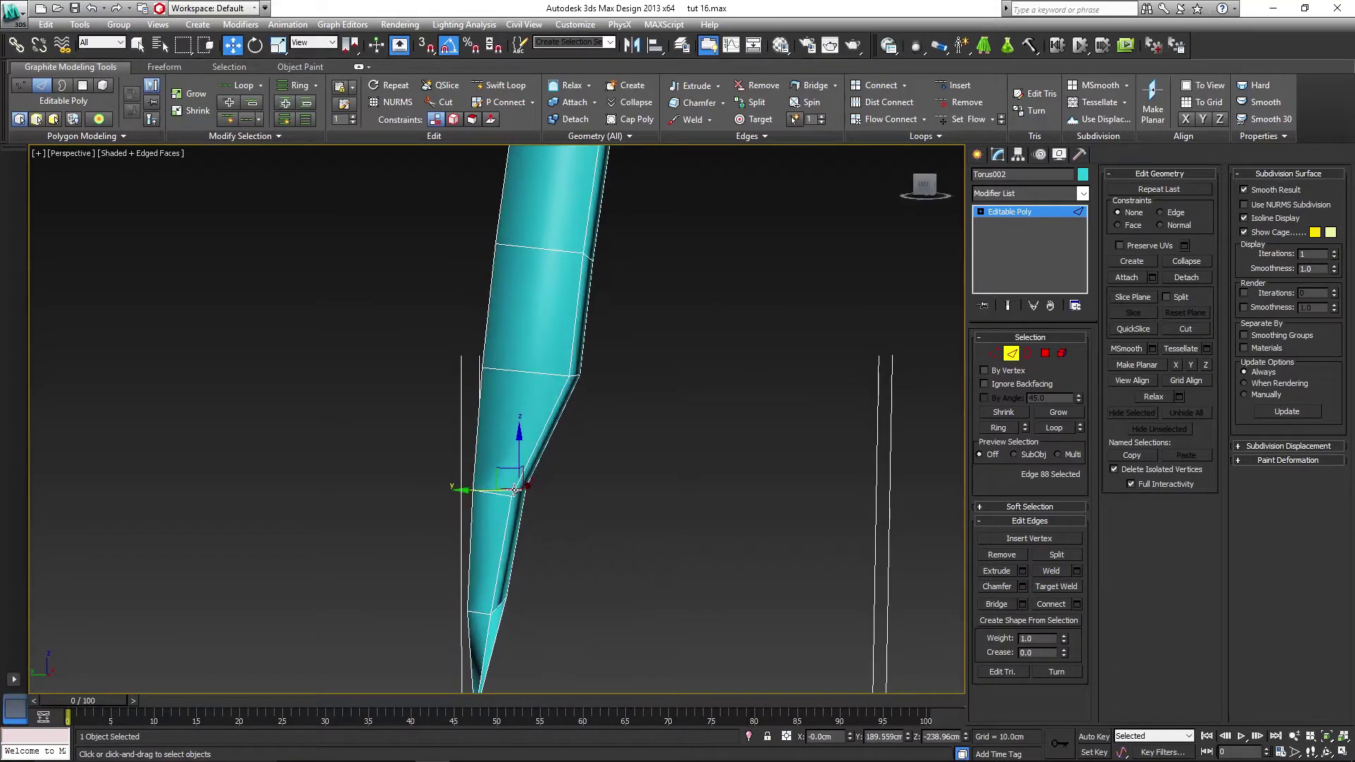
middle_drag(599, 441, 596, 542)
click(560, 487)
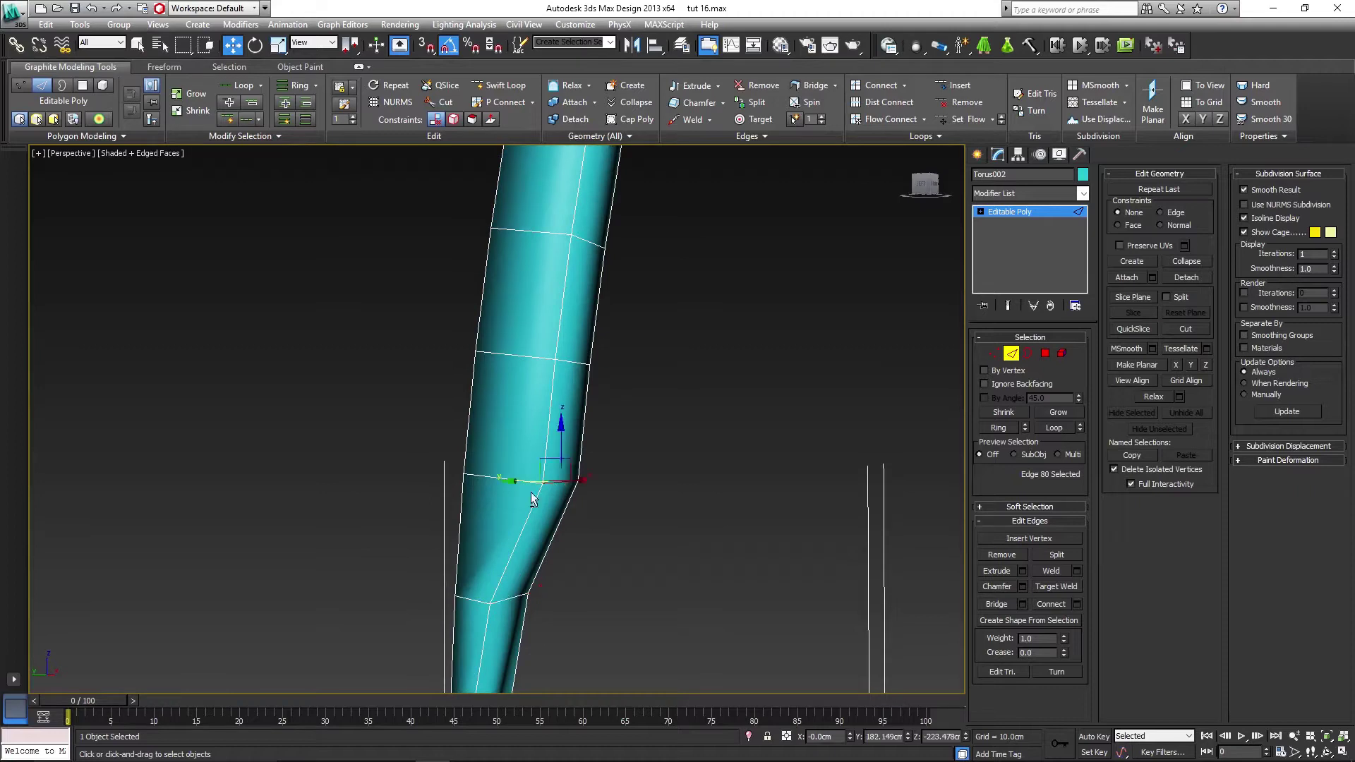
alt+middle_drag(533, 495, 513, 492)
drag(511, 478, 489, 477)
- Shift the following two inner crosswise edges outward along Y by decreasing amounts, the upper one to about 180 cm
alt+middle_drag(579, 427, 570, 505)
click(583, 445)
alt+middle_drag(495, 486, 526, 487)
drag(525, 438, 499, 432)
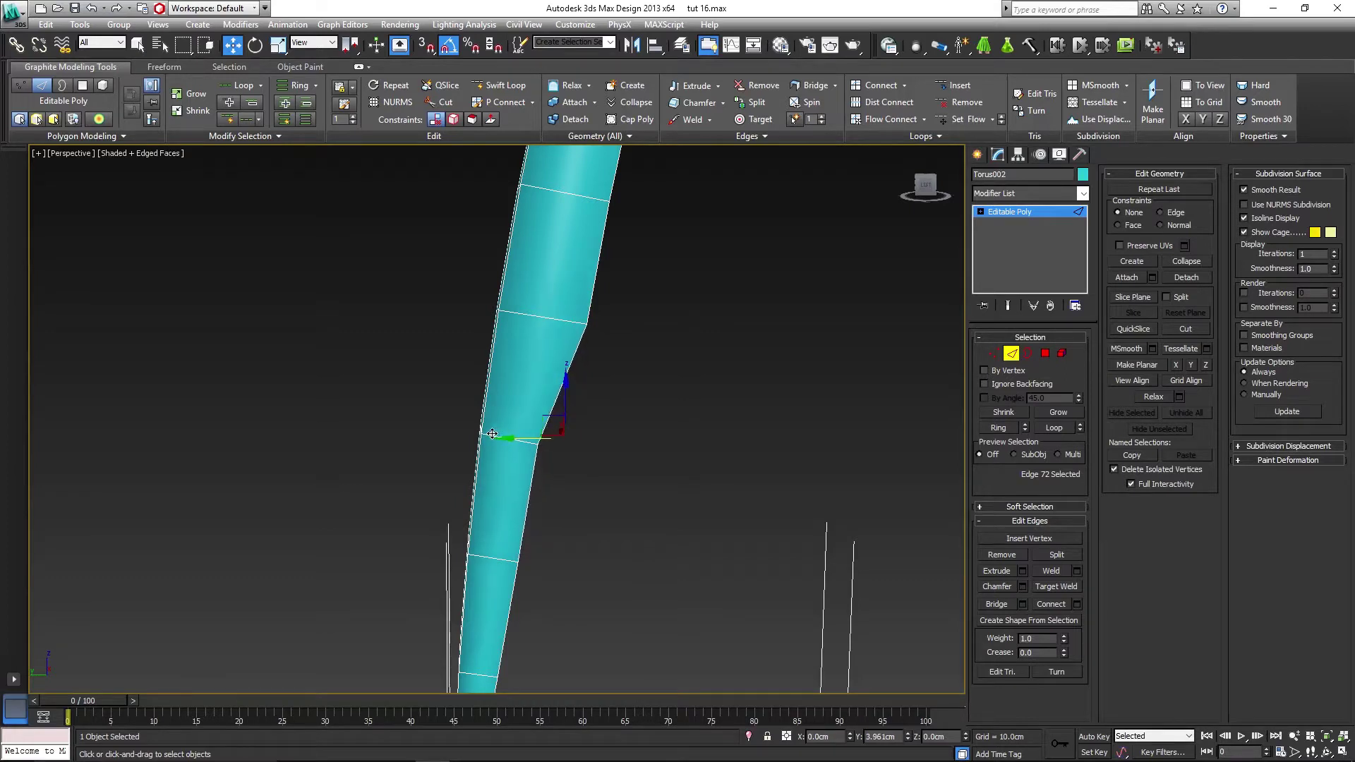
mouse_move(499, 432)
alt+middle_down()
mouse_move(590, 402)
mouse_move(493, 436)
alt+middle_up()
drag(501, 429, 534, 411)
click(599, 329)
alt+middle_drag(599, 329, 573, 339)
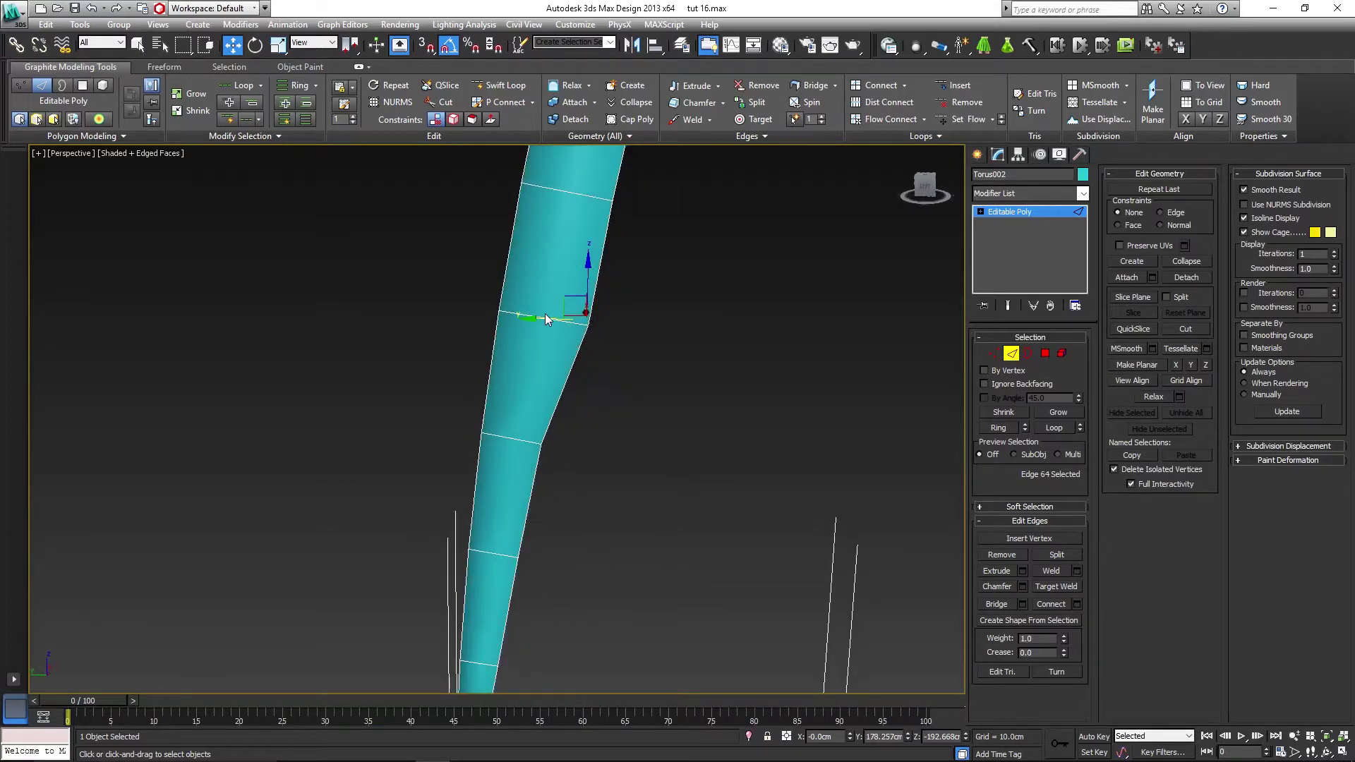
drag(545, 317, 532, 317)
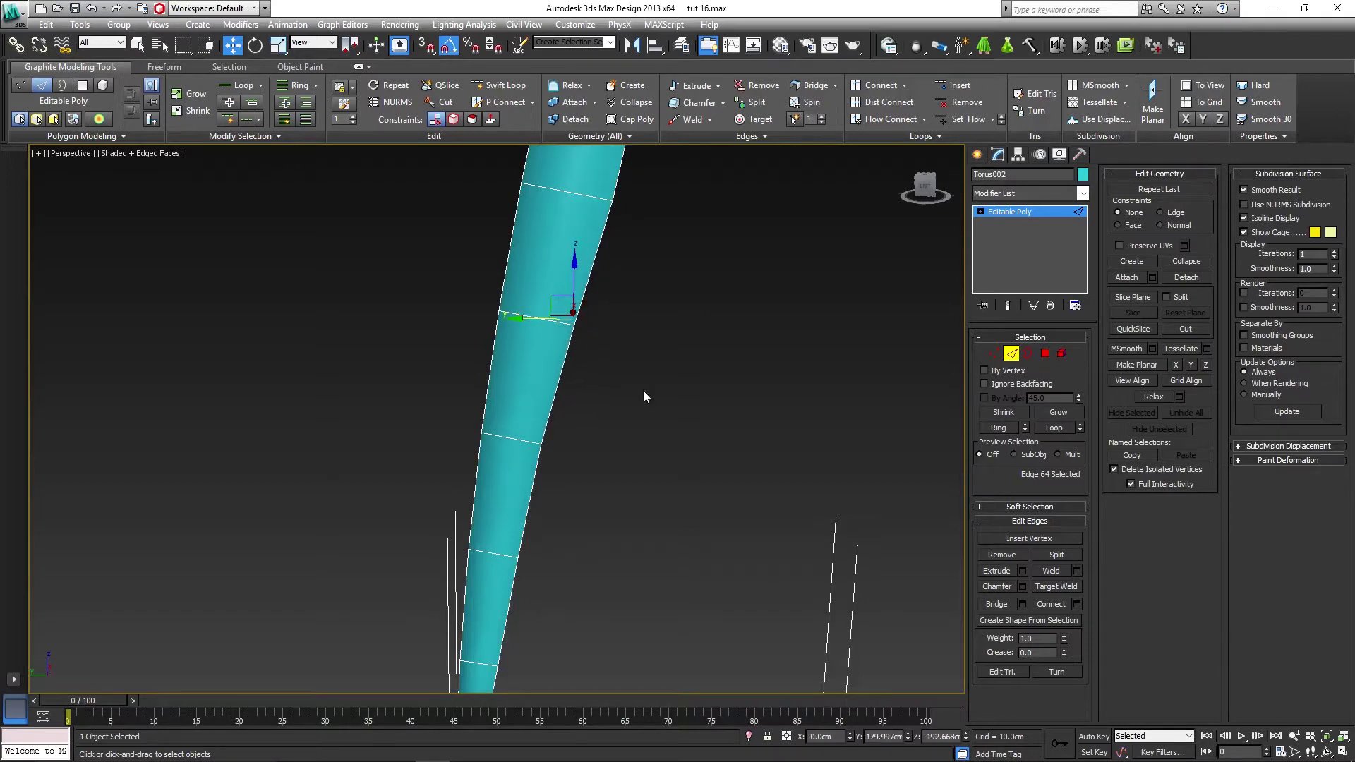
- Cap the open triangular border at the back leg's pointed tip, leave border editing and deselect the leg
scroll(657, 536, down, 4)
key(q)
click(607, 490)
mouse_move(607, 490)
alt+middle_down()
mouse_move(590, 461)
mouse_move(605, 465)
mouse_move(332, 458)
mouse_move(386, 416)
mouse_move(587, 541)
mouse_move(614, 522)
alt+middle_up()
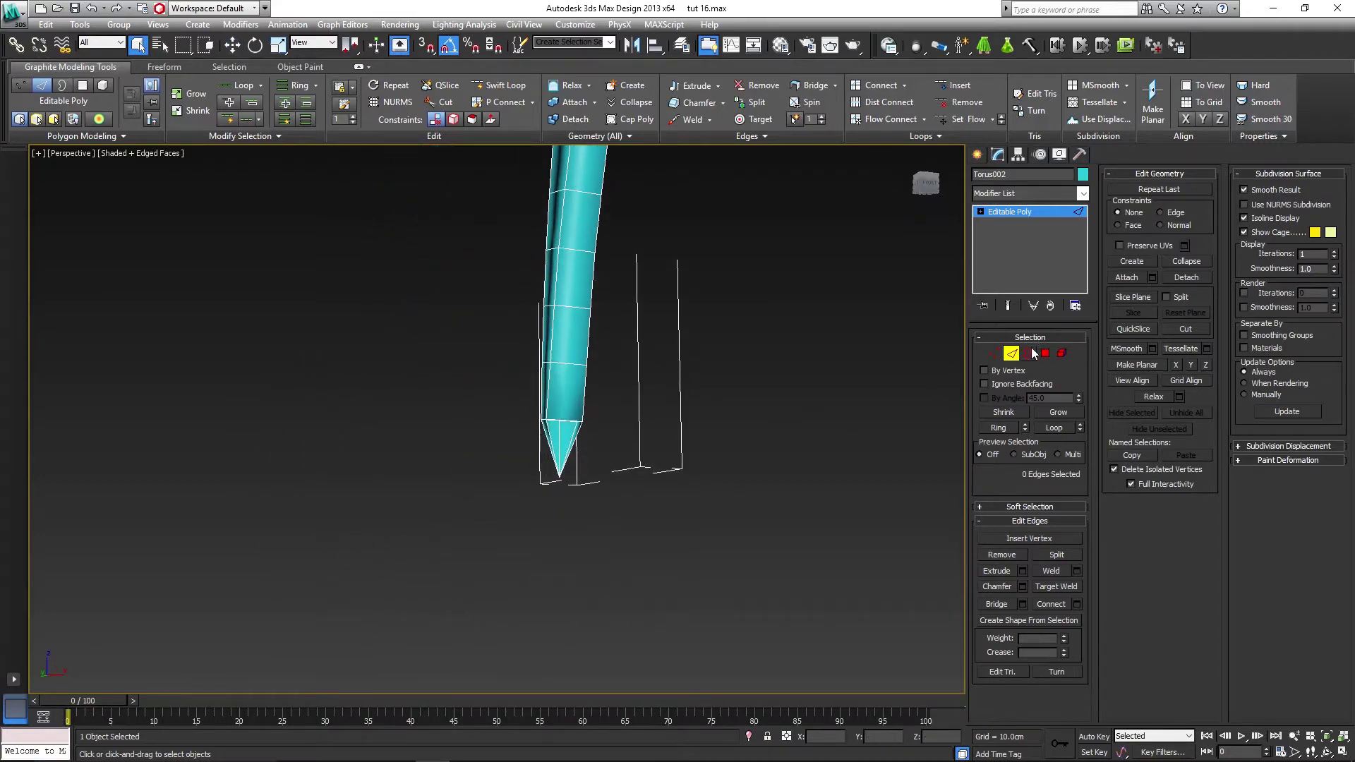
click(1031, 354)
click(566, 421)
scroll(572, 474, up, 5)
mouse_move(574, 476)
alt+middle_down()
mouse_move(658, 529)
mouse_move(561, 499)
mouse_move(605, 507)
alt+middle_up()
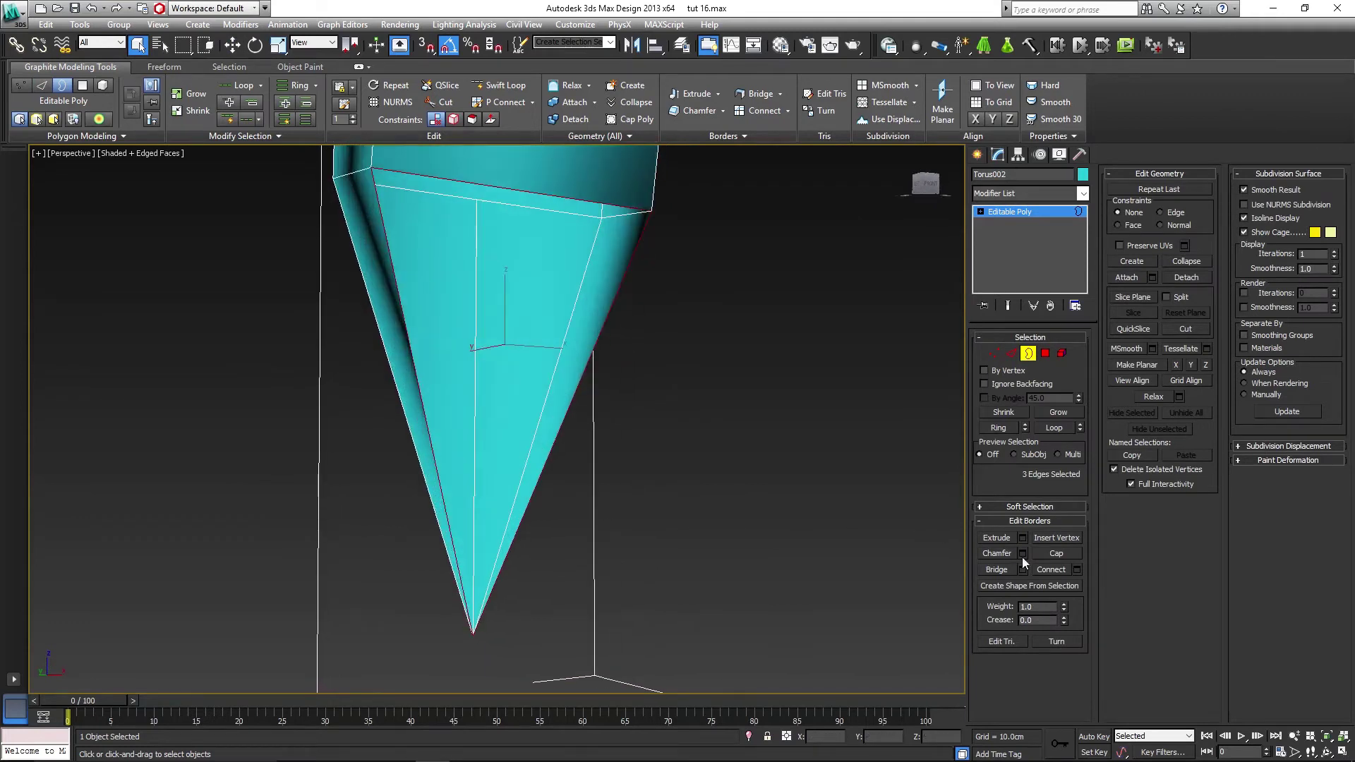
click(1069, 553)
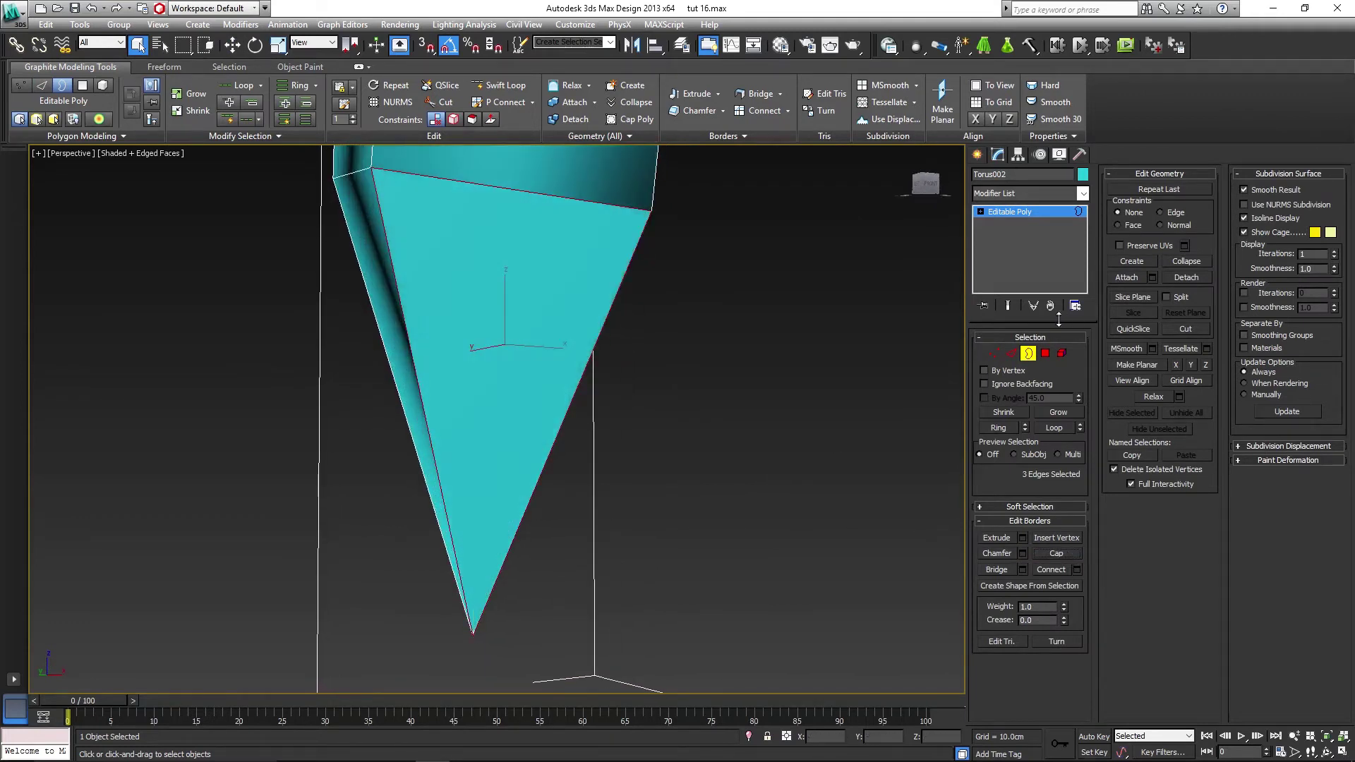
click(1033, 355)
click(715, 461)
scroll(714, 463, down, 8)
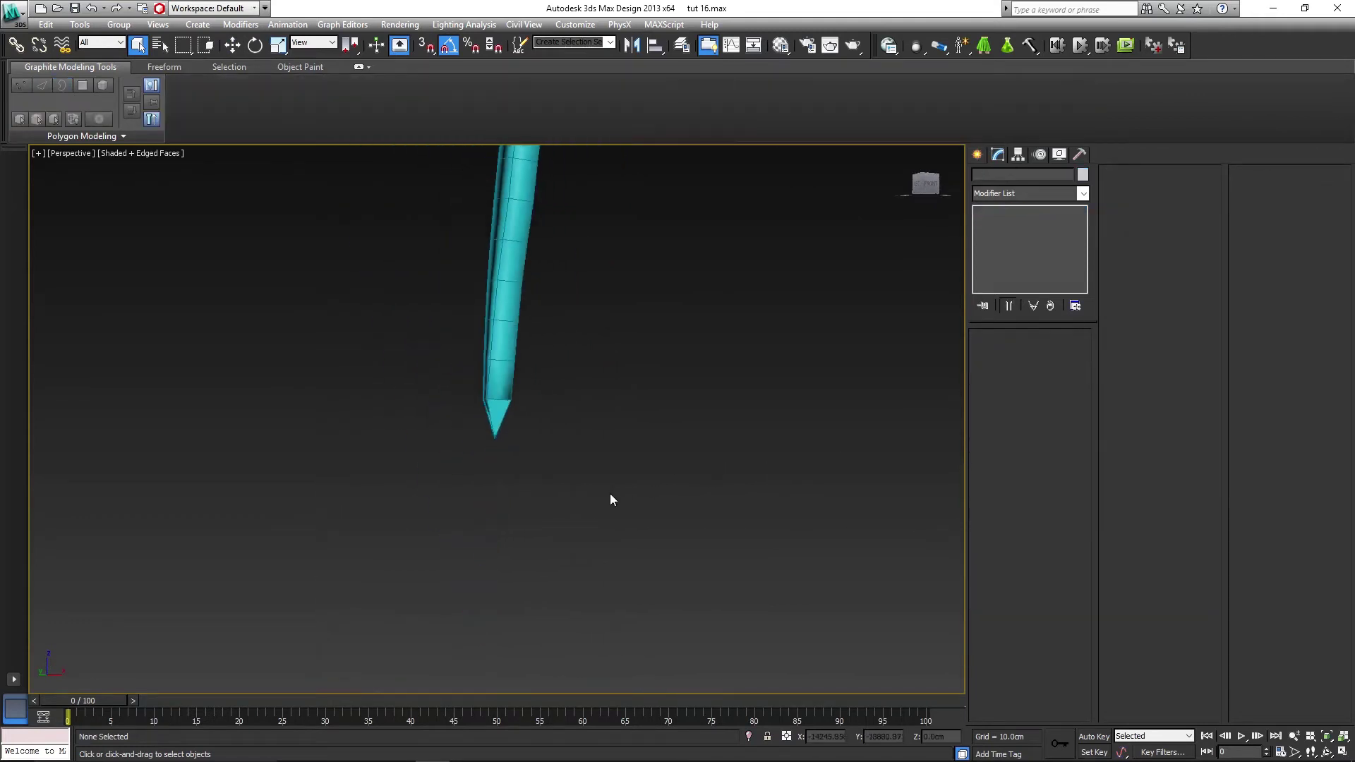
- Move the next inner crosswise edge farther up the back leg outward along Y to about 176.5 cm
mouse_move(610, 494)
alt+middle_down()
mouse_move(682, 367)
mouse_move(603, 461)
mouse_move(545, 470)
mouse_move(580, 404)
alt+middle_up()
scroll(558, 331, up, 5)
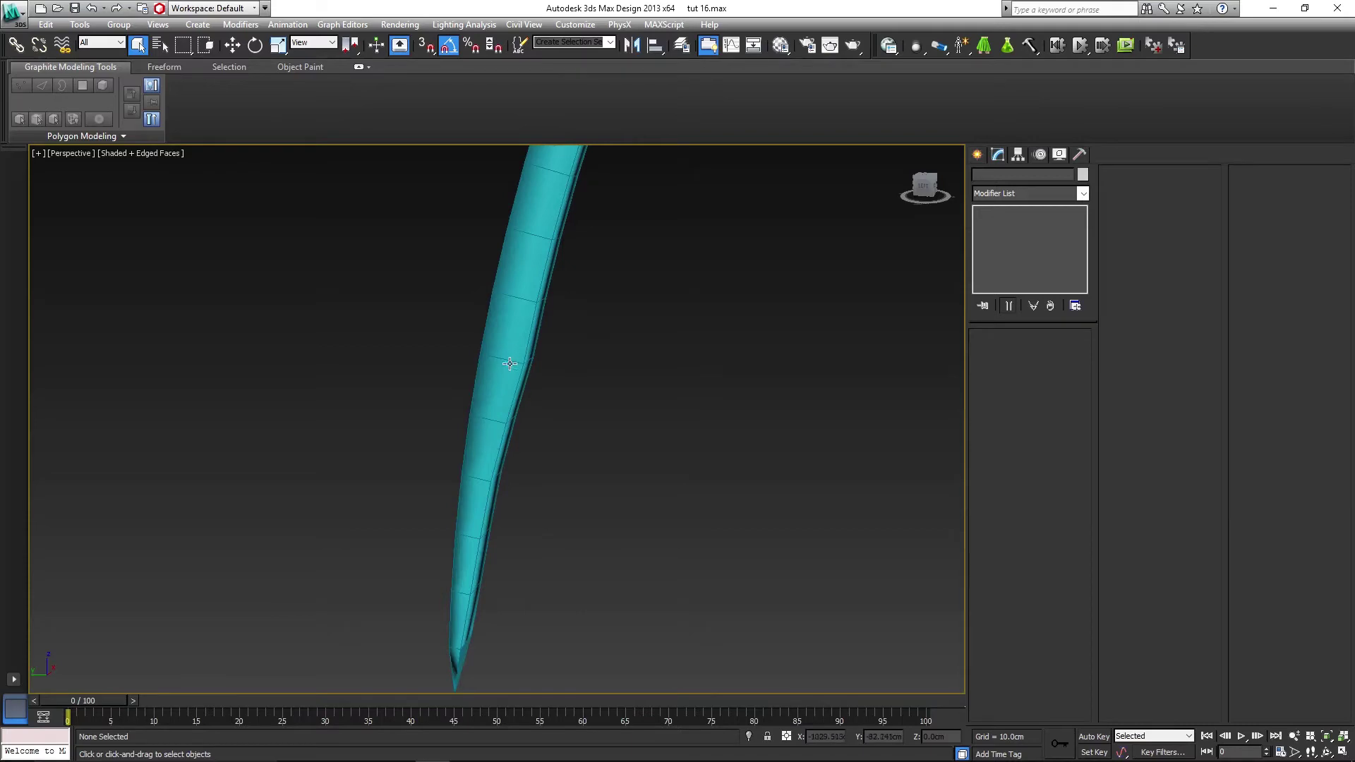
click(510, 363)
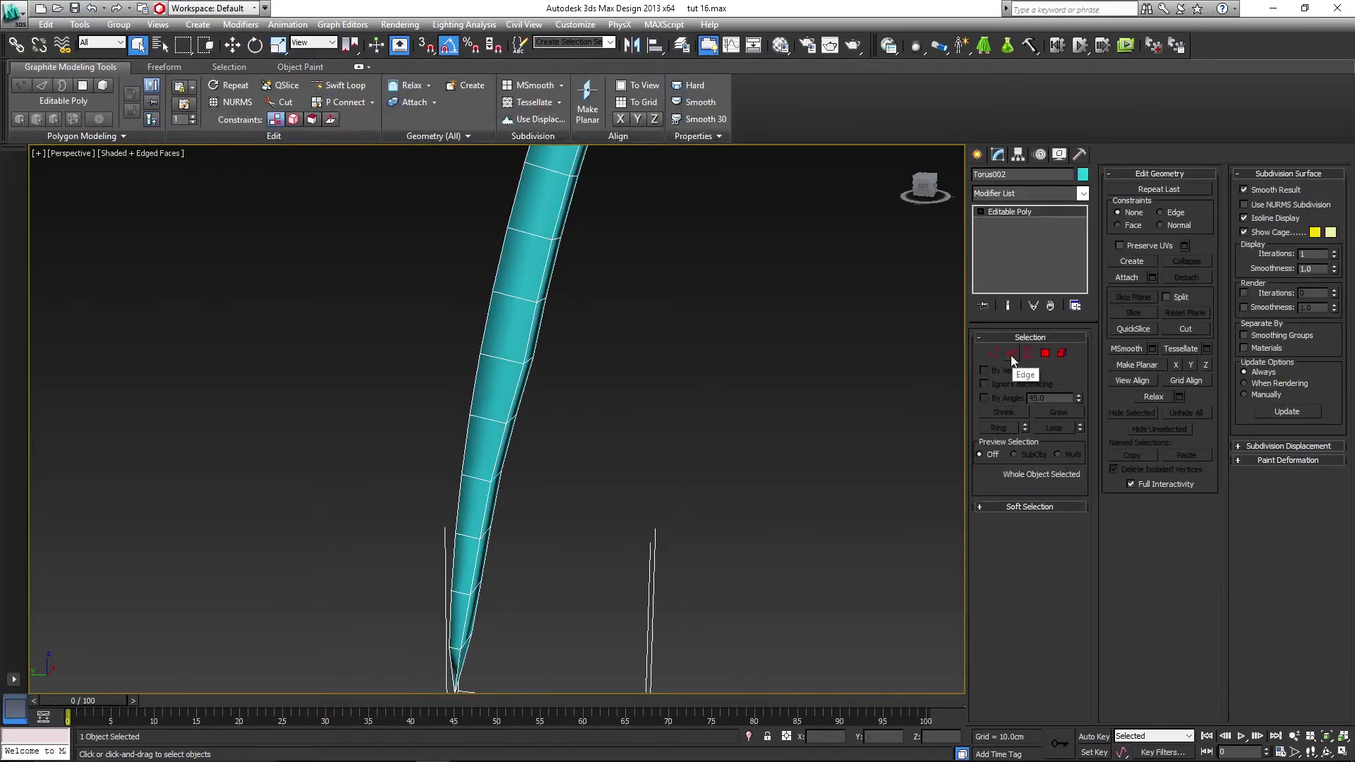
click(1012, 353)
click(521, 347)
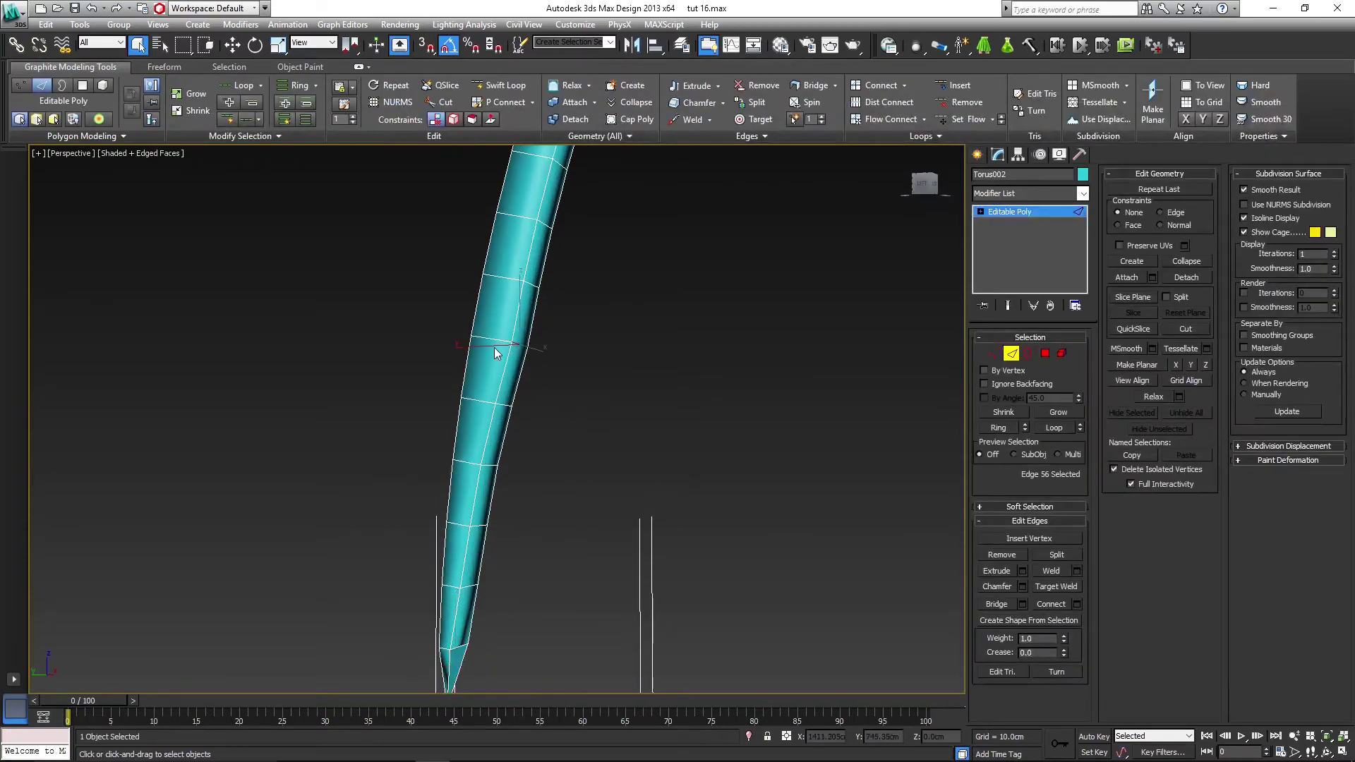
alt+middle_drag(496, 350, 548, 399)
key(w)
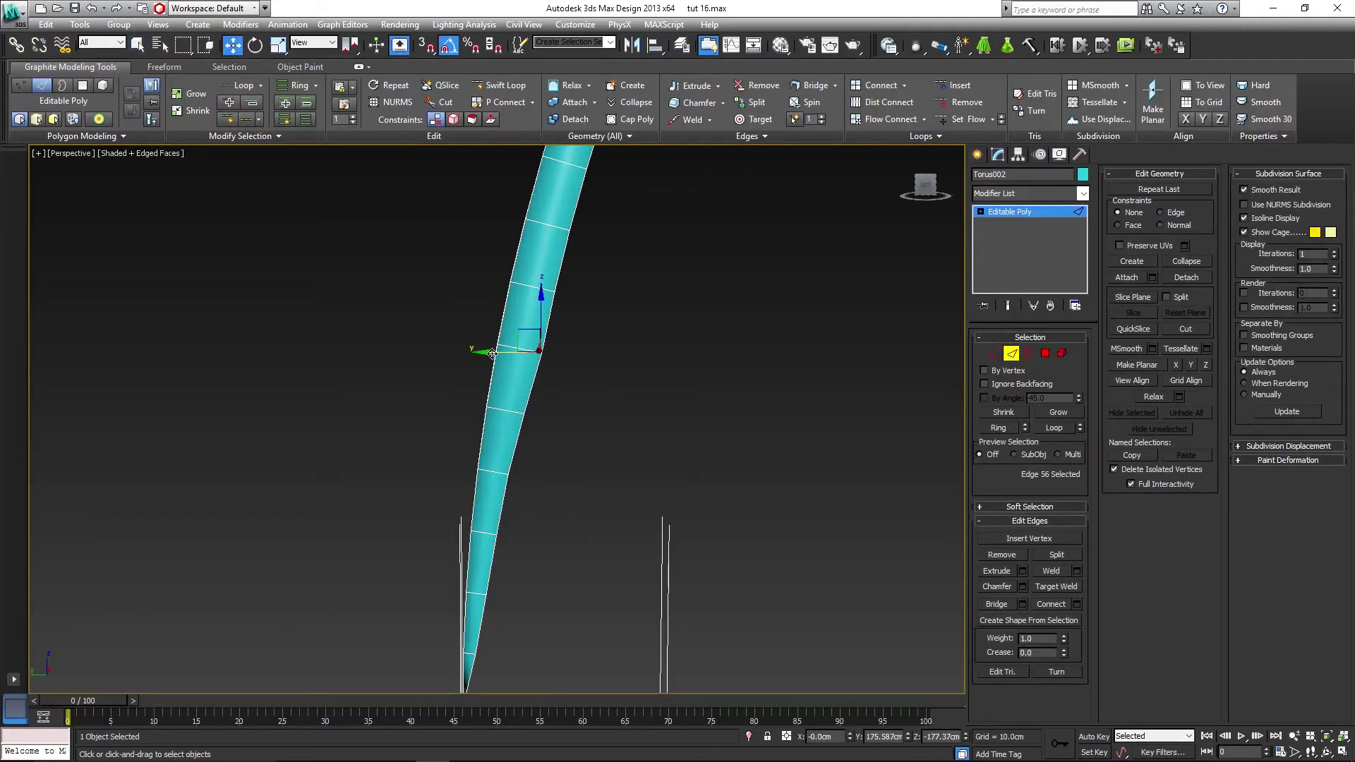
drag(491, 354, 490, 354)
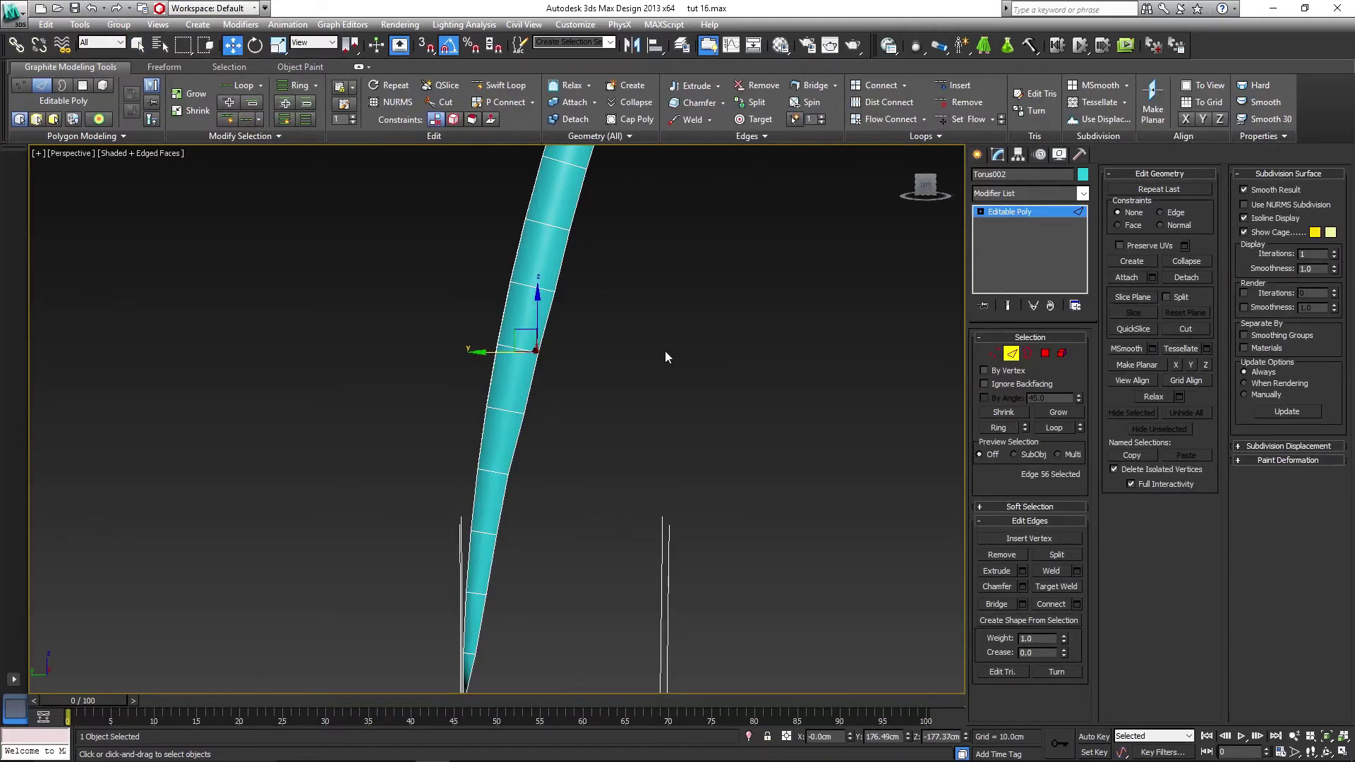
- Nudge one more inner crosswise edge slightly outward to smooth the taper, and leave edge editing with the leg deselected
mouse_move(665, 350)
alt+middle_down()
mouse_move(560, 408)
mouse_move(503, 418)
mouse_move(507, 399)
alt+middle_up()
click(525, 416)
scroll(523, 418, up, 5)
drag(506, 405, 503, 404)
key(q)
click(686, 422)
scroll(679, 422, down, 6)
mouse_move(625, 443)
alt+middle_down()
mouse_move(383, 450)
mouse_move(751, 513)
mouse_move(682, 486)
mouse_move(719, 429)
mouse_move(554, 439)
alt+middle_up()
scroll(369, 451, up, 3)
click(1015, 359)
click(670, 400)
- Examine the tapered back leg's overall shape and its junction with the back foot
scroll(670, 400, down, 5)
scroll(554, 439, up, 5)
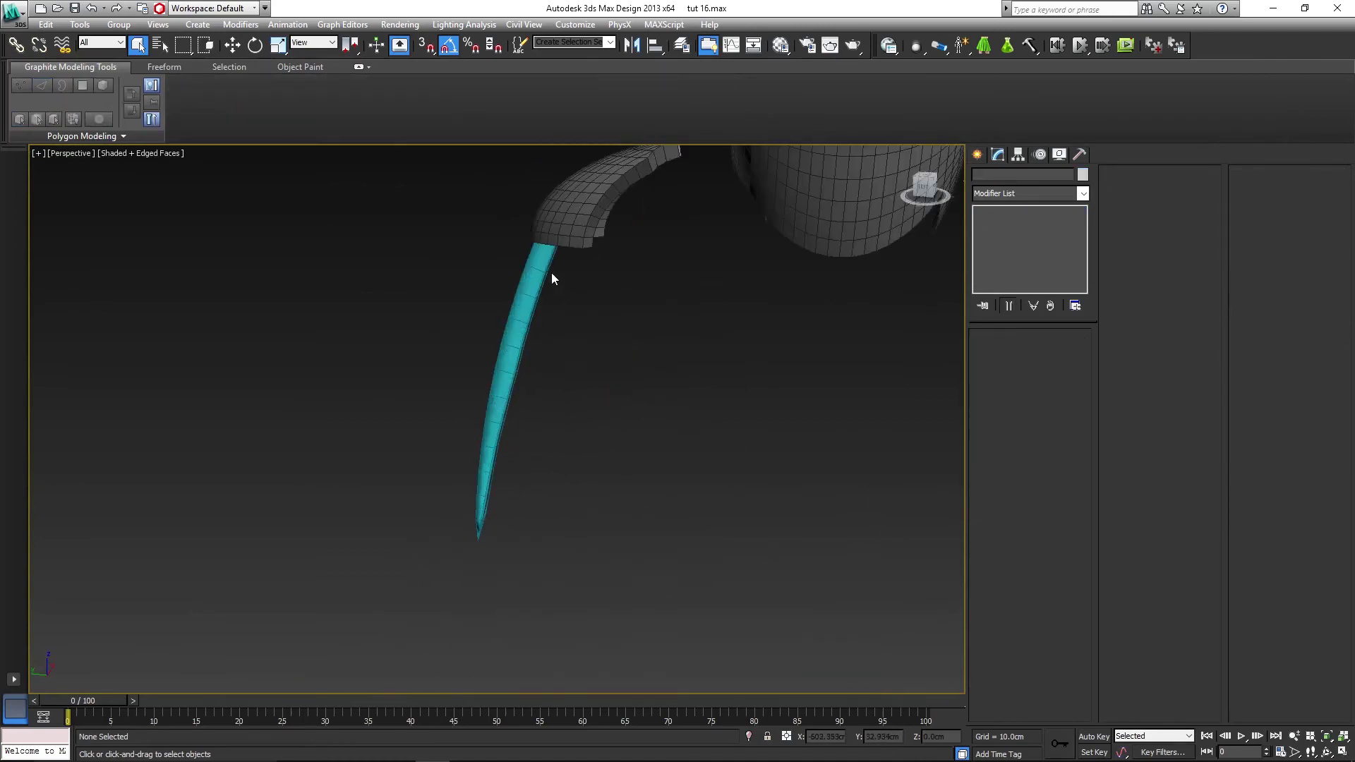
mouse_move(671, 494)
alt+middle_down()
mouse_move(605, 469)
mouse_move(592, 497)
mouse_move(604, 443)
alt+middle_up()
scroll(602, 395, up, 5)
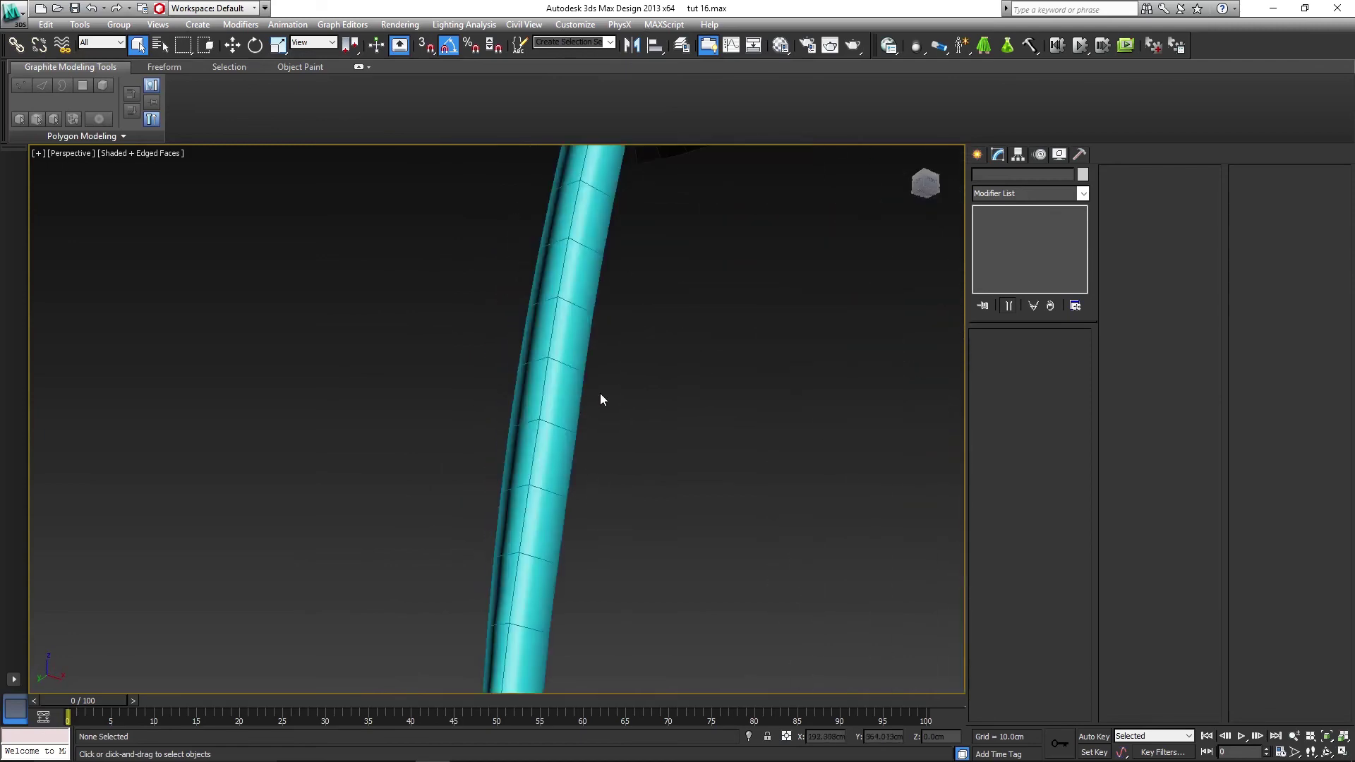
scroll(602, 452, down, 3)
mouse_move(605, 520)
alt+middle_down()
mouse_move(602, 539)
mouse_move(696, 581)
mouse_move(751, 563)
alt+middle_up()
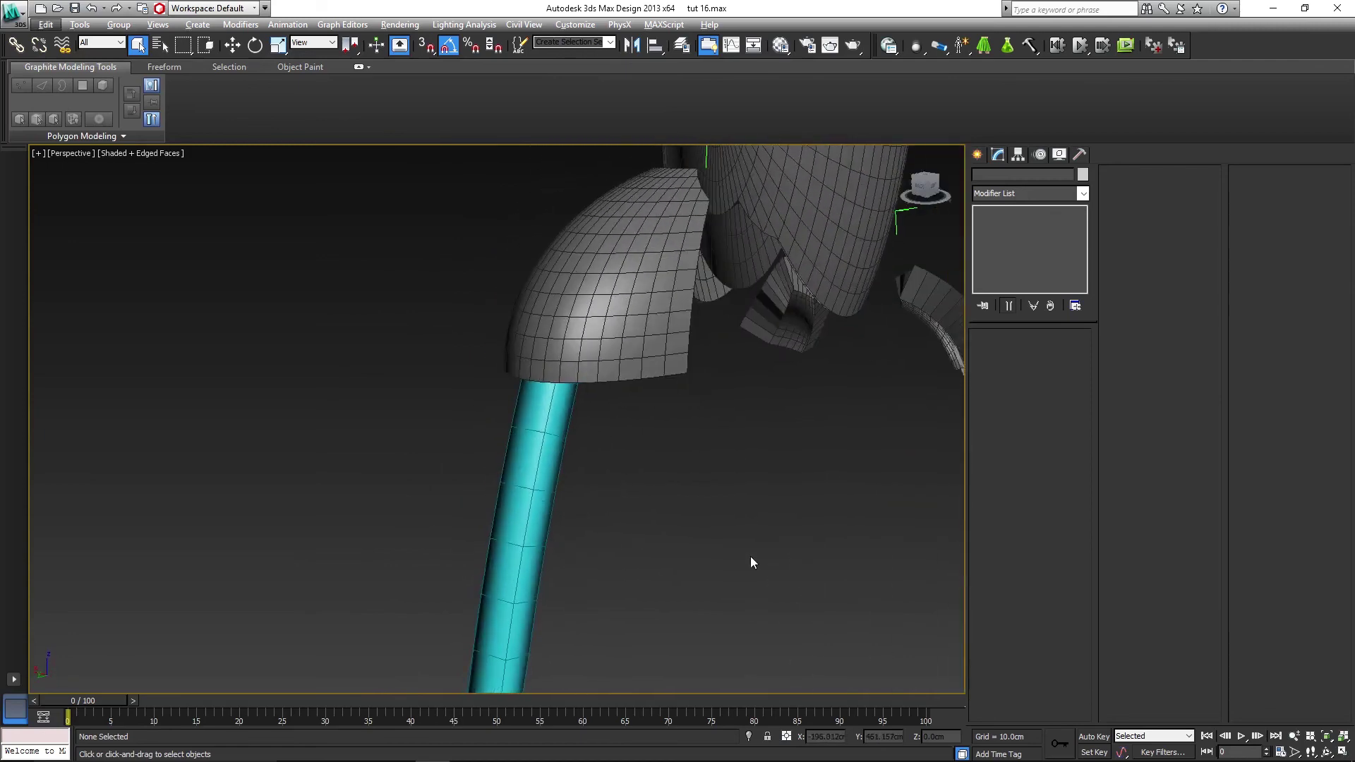